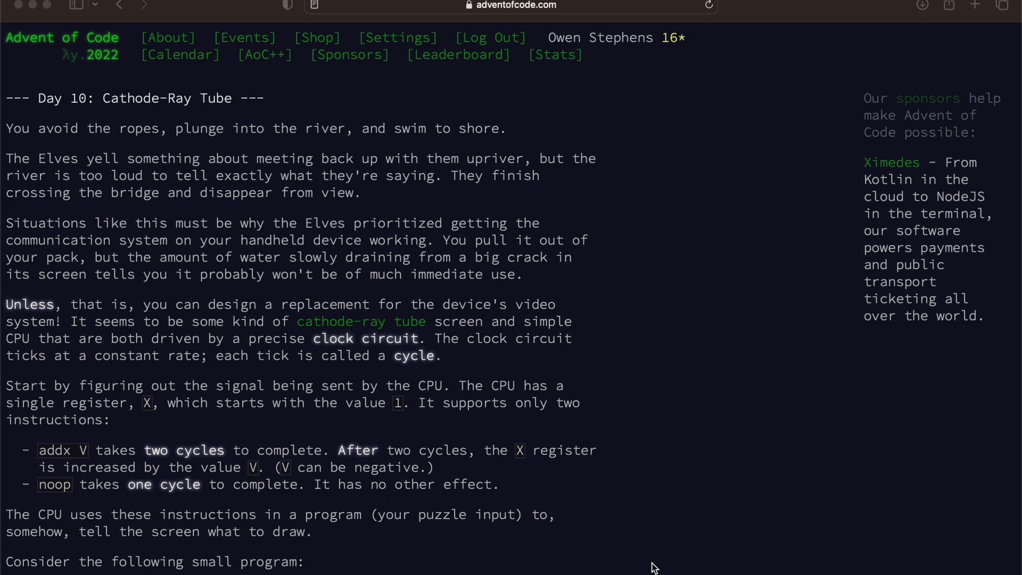
# Step: Read the Day 10 puzzle description, focusing on how many cycles addx V and noop take and how register X changes
pyautogui.scroll(-1, 654, 568)
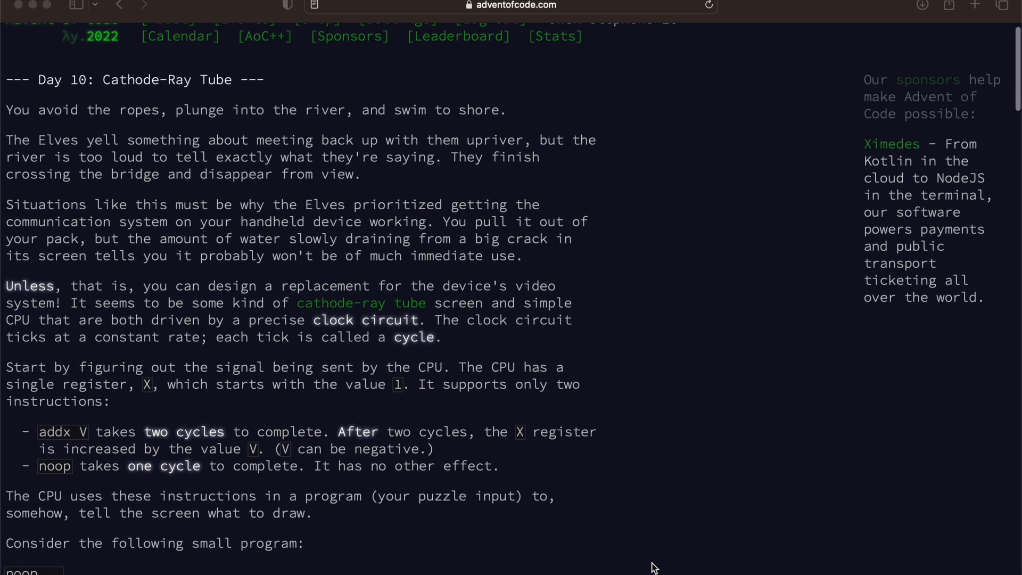
pyautogui.scroll(-1, 654, 568)
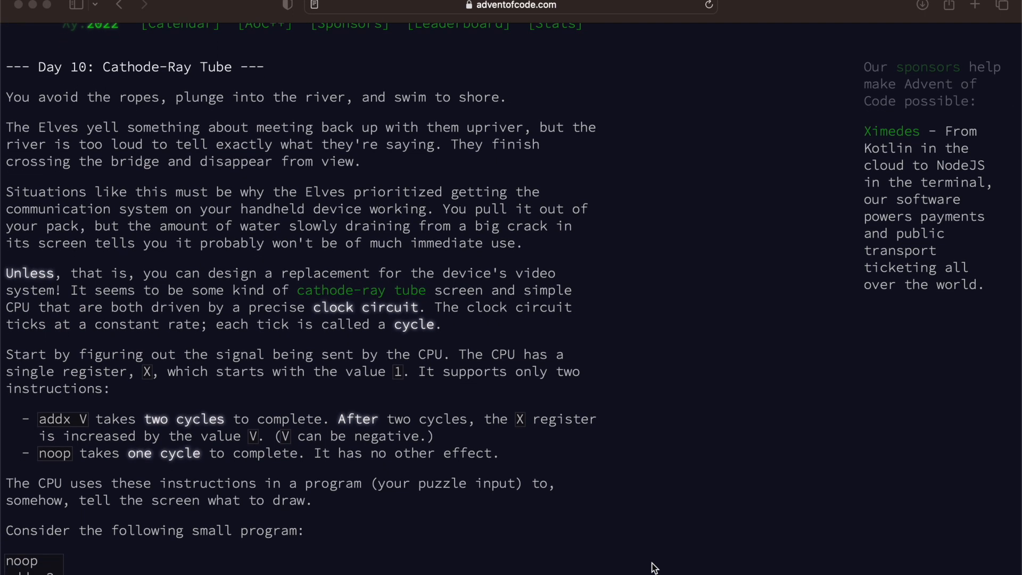
pyautogui.scroll(-3, 654, 568)
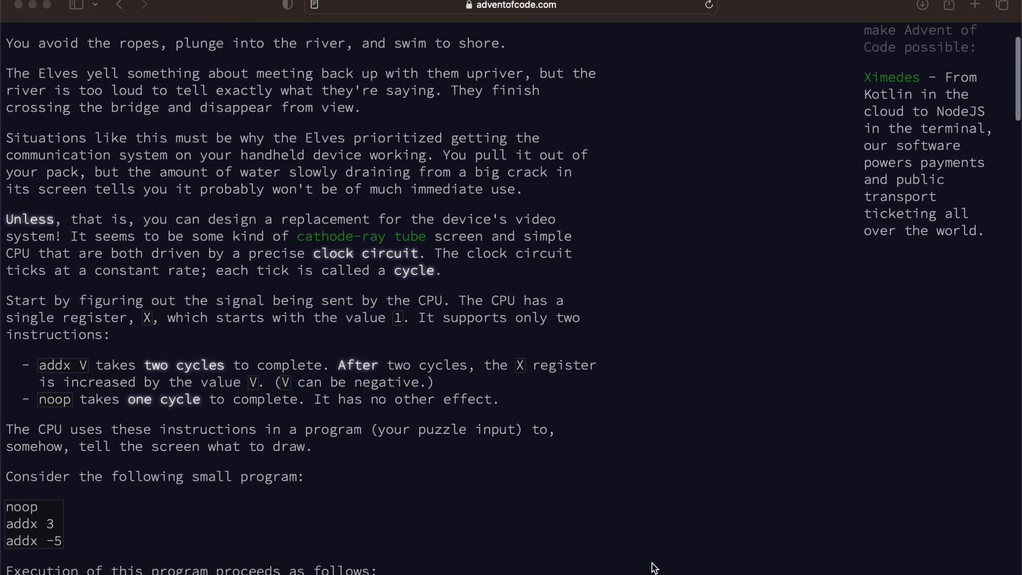
pyautogui.scroll(-8, 655, 568)
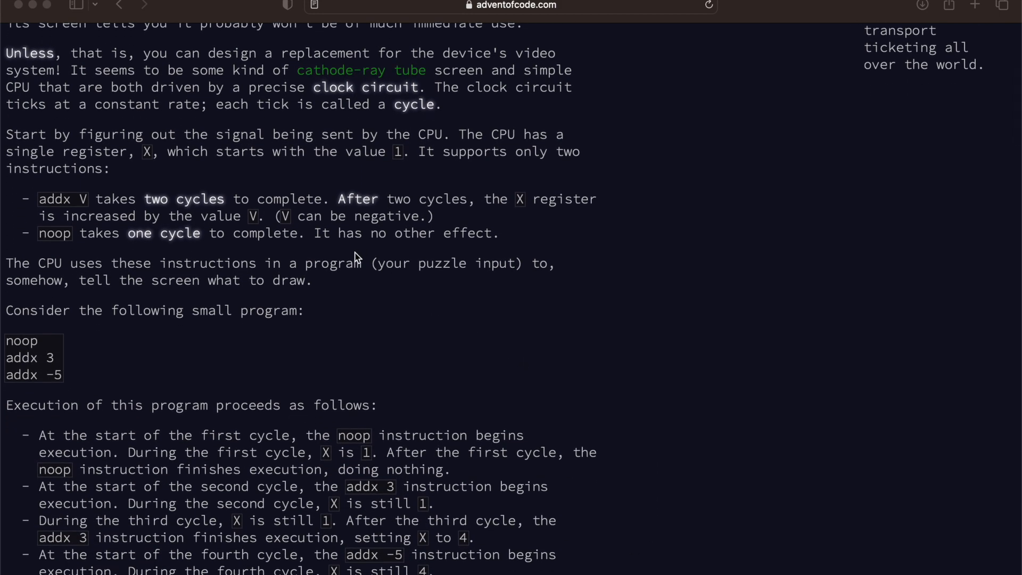
pyautogui.scroll(-1, 213, 233)
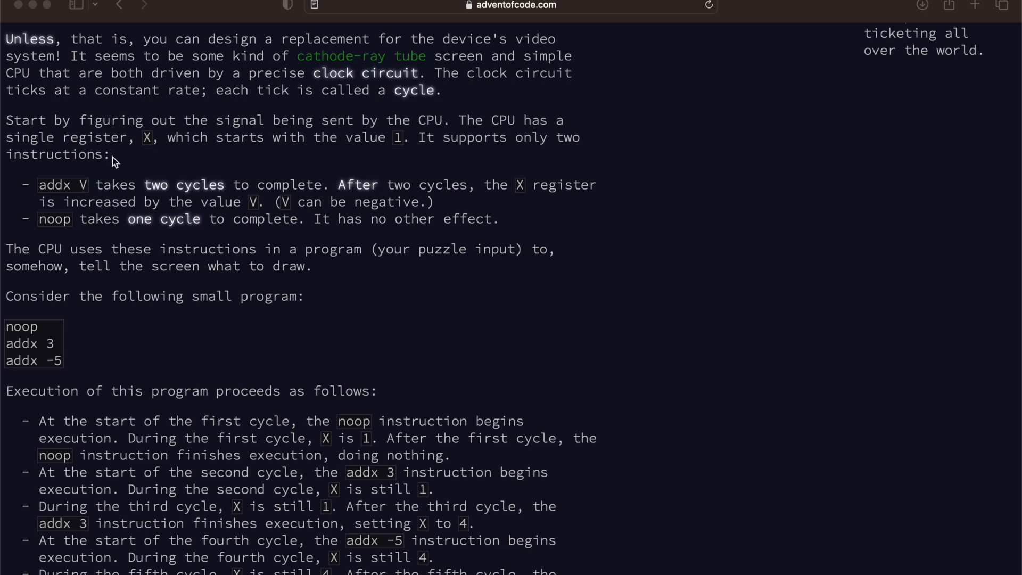
pyautogui.scroll(-1, 113, 158)
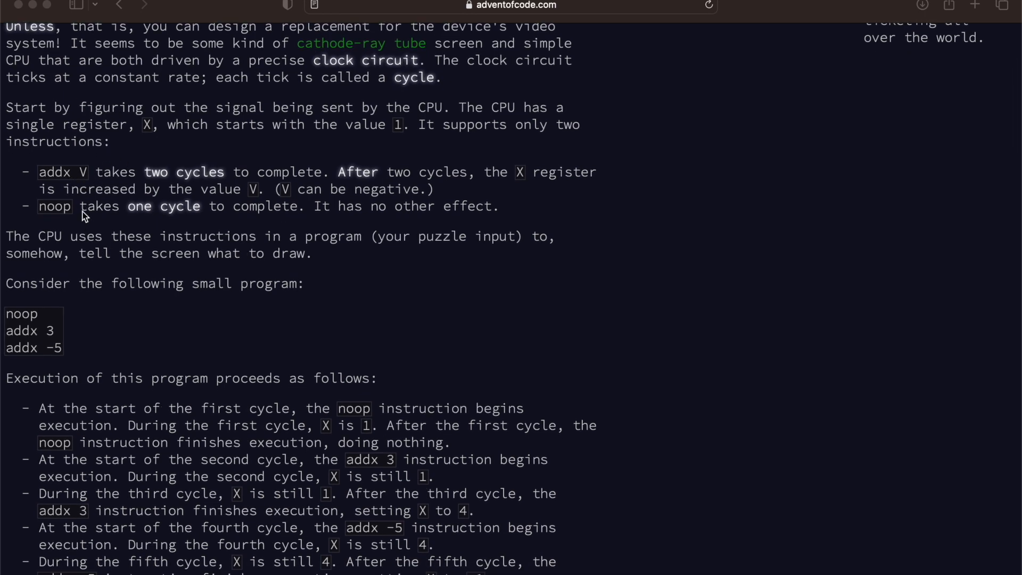
pyautogui.click(41, 178)
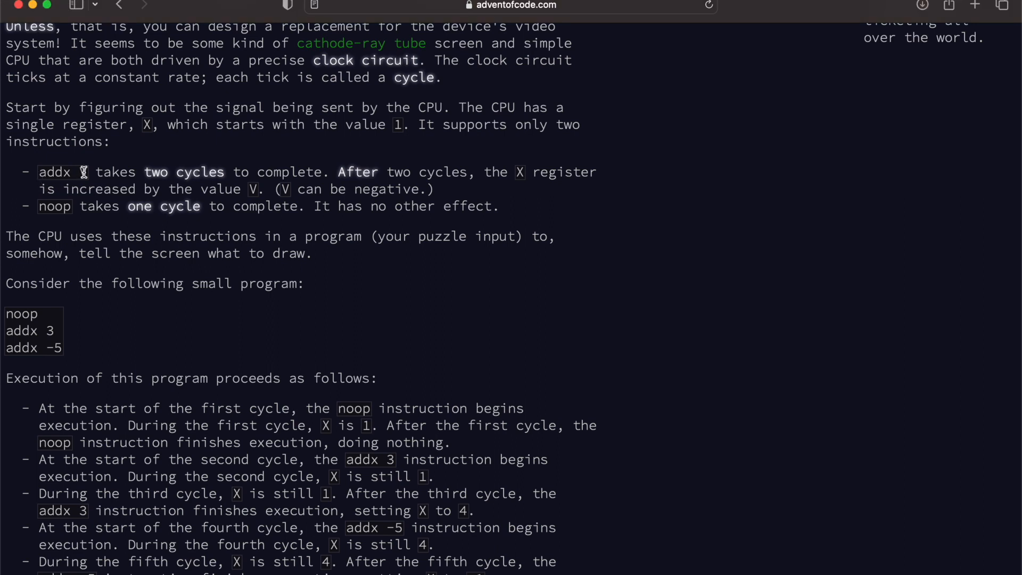
pyautogui.moveTo(86, 172); pyautogui.dragTo(40, 172)
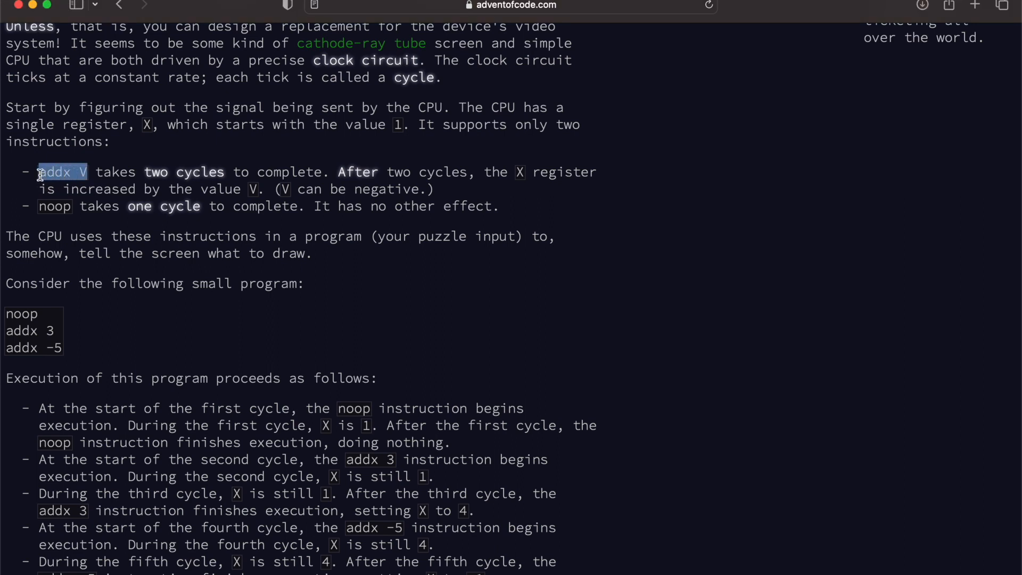
pyautogui.moveTo(145, 171); pyautogui.dragTo(225, 172)
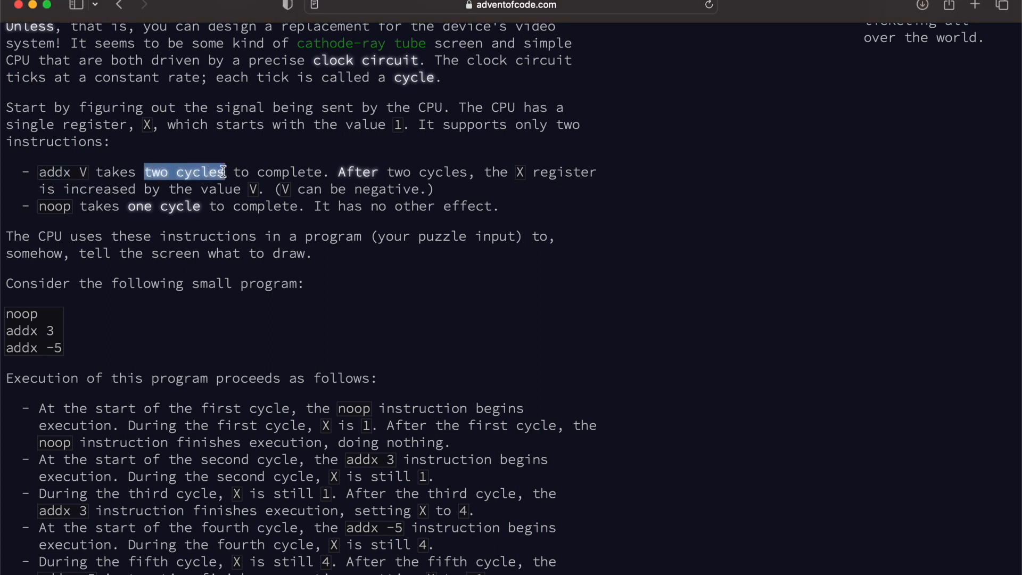
pyautogui.scroll(-1, 224, 217)
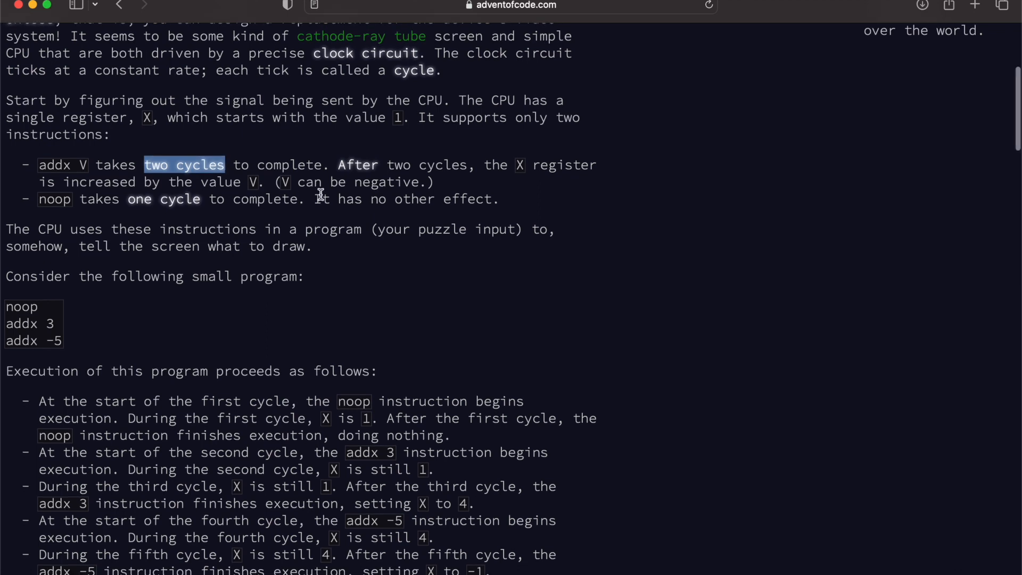
pyautogui.moveTo(335, 164); pyautogui.dragTo(595, 165)
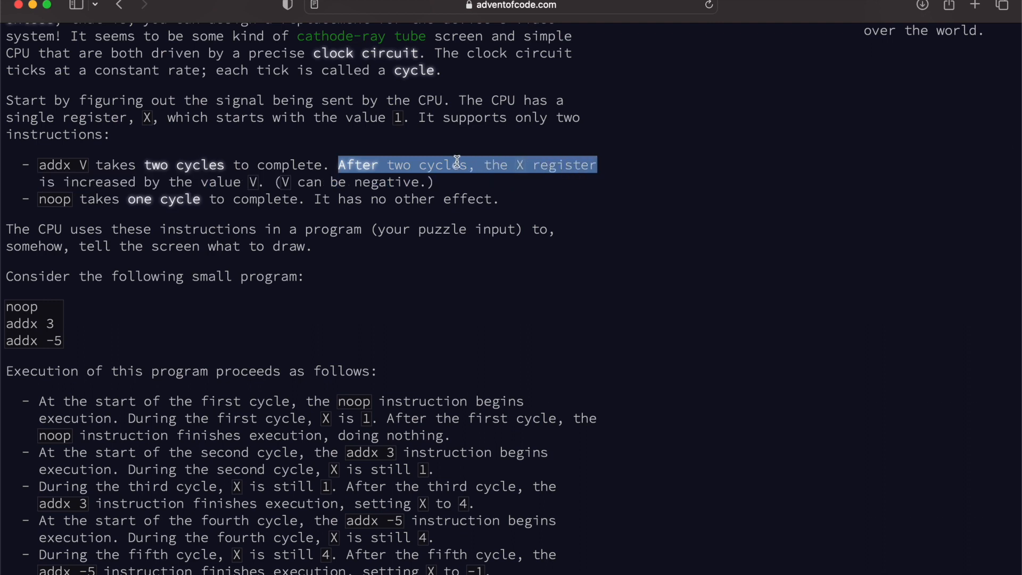
pyautogui.doubleClick(282, 182)
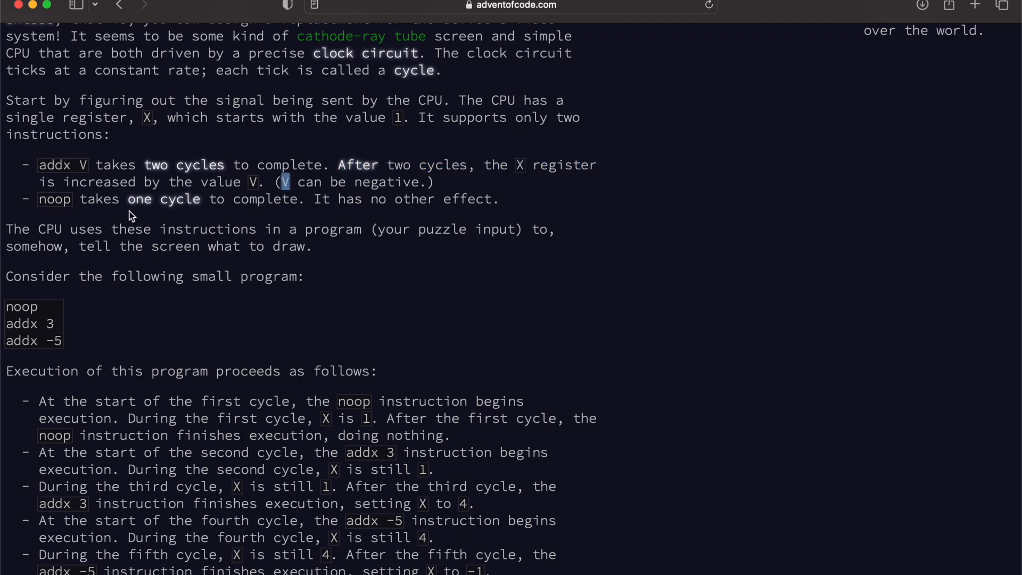
pyautogui.moveTo(37, 201); pyautogui.dragTo(202, 206)
# Step: Read the signal strength rules and the worked example through to the question asking for the sum of six strengths
pyautogui.scroll(-3, 229, 219)
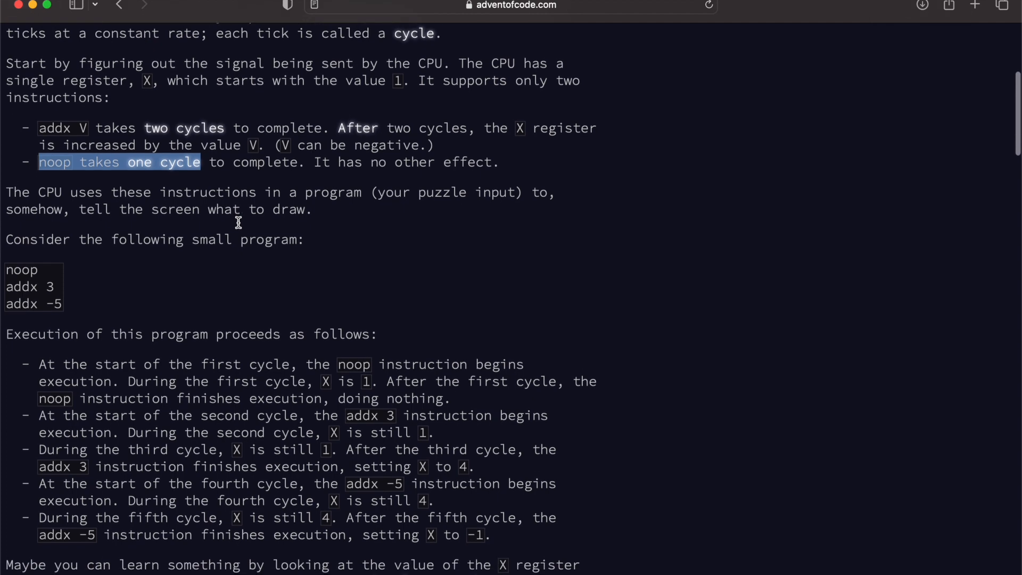
pyautogui.scroll(-10, 239, 222)
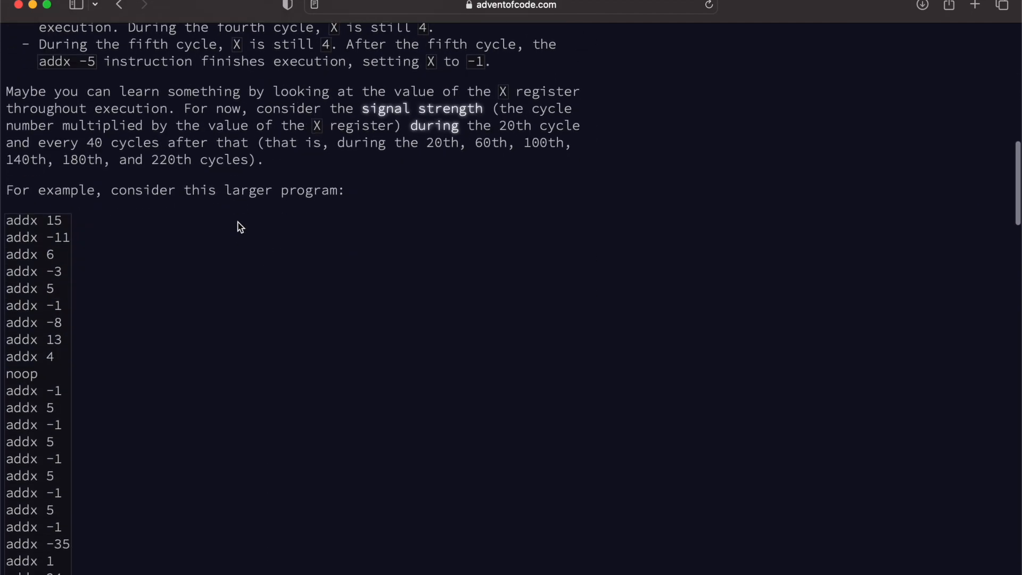
pyautogui.scroll(-3, 241, 227)
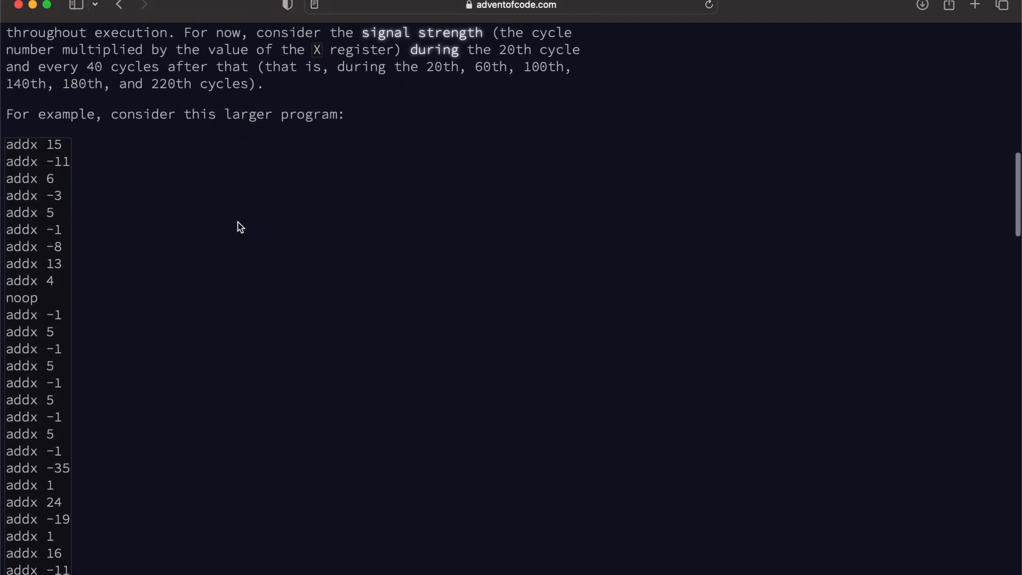
pyautogui.scroll(5, 241, 227)
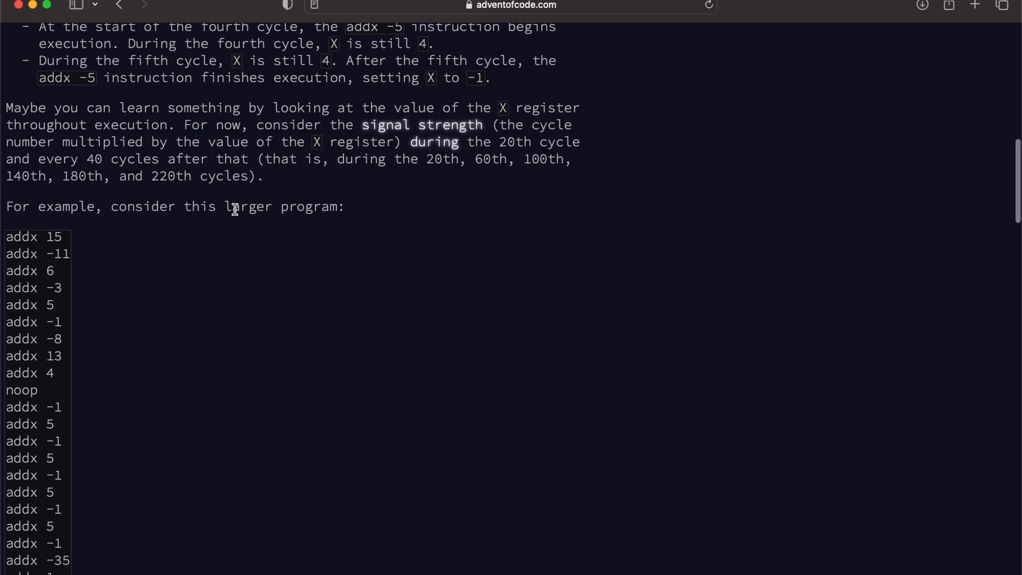
pyautogui.scroll(-5, 230, 202)
pyautogui.scroll(-20, 231, 202)
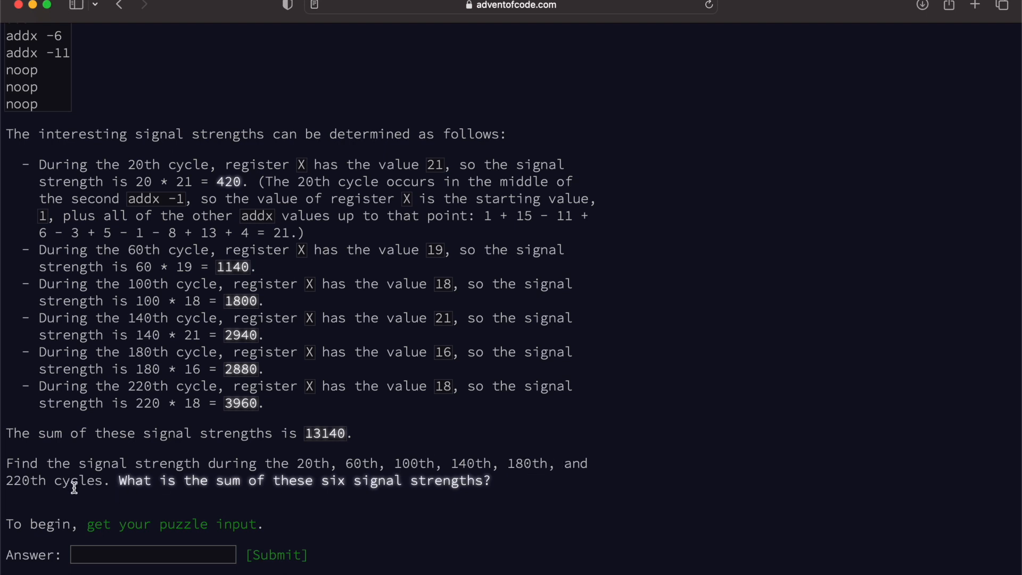
# Step: Open the puzzle input in a separate tab, copy all of its text, and close that tab
pyautogui.keyDown('super'); pyautogui.click(134, 525); pyautogui.keyUp('super')
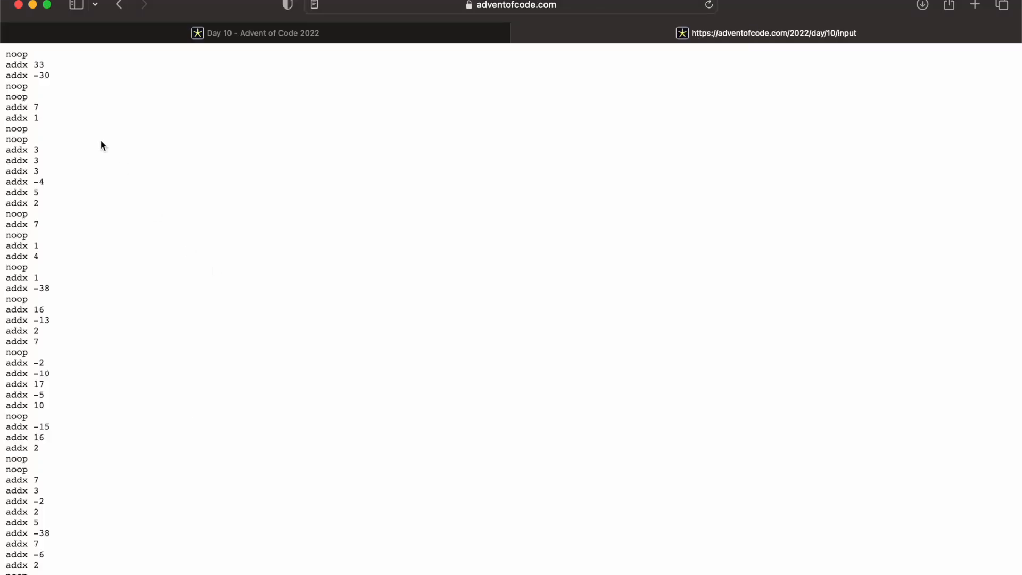
pyautogui.press('super+a')
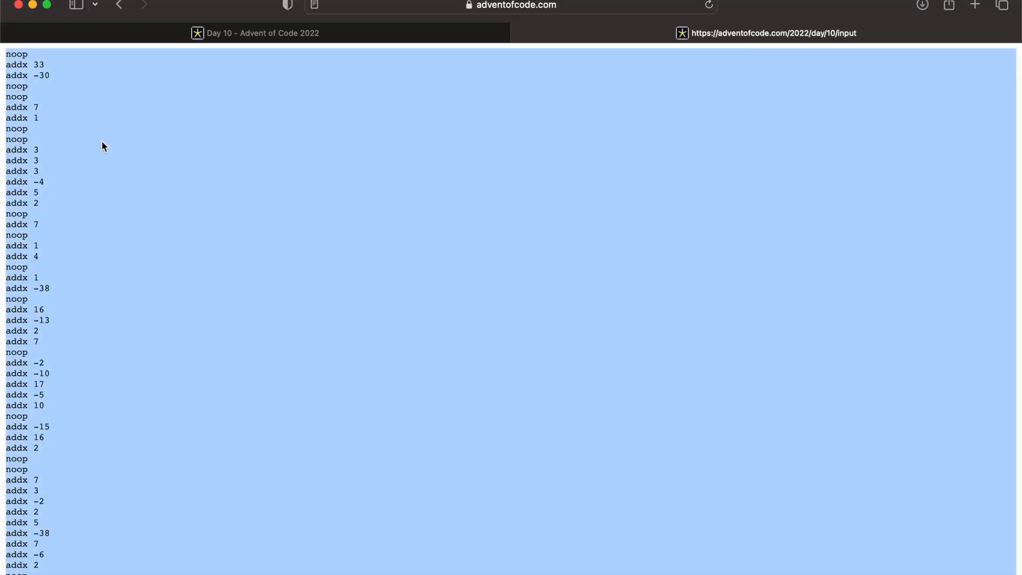
pyautogui.click(517, 35)
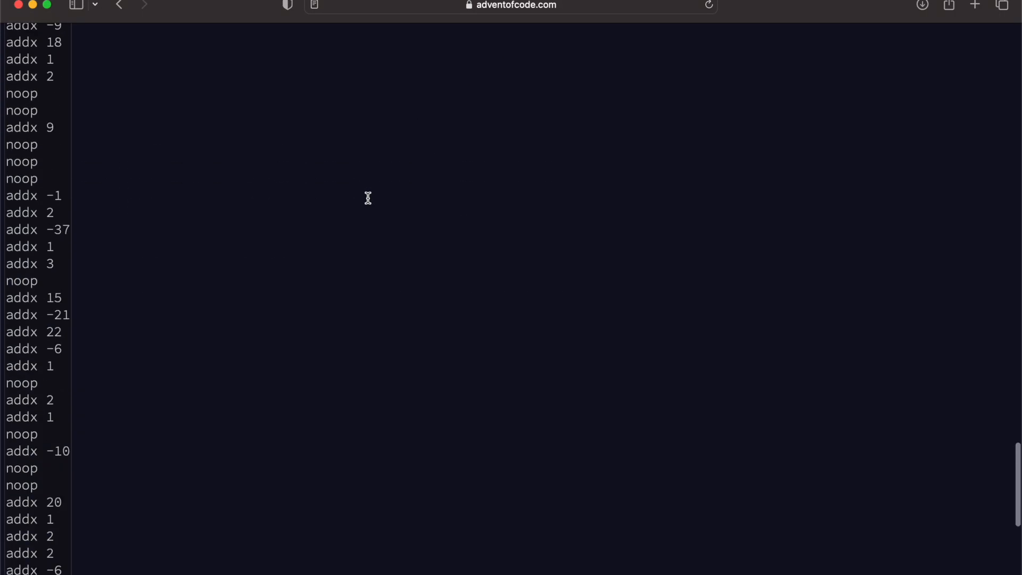
# Step: Open OpenRefine at 127.0.0.1:3333 in a new browser tab
pyautogui.scroll(5, 367, 201)
pyautogui.scroll(10, 370, 203)
pyautogui.scroll(-20, 370, 203)
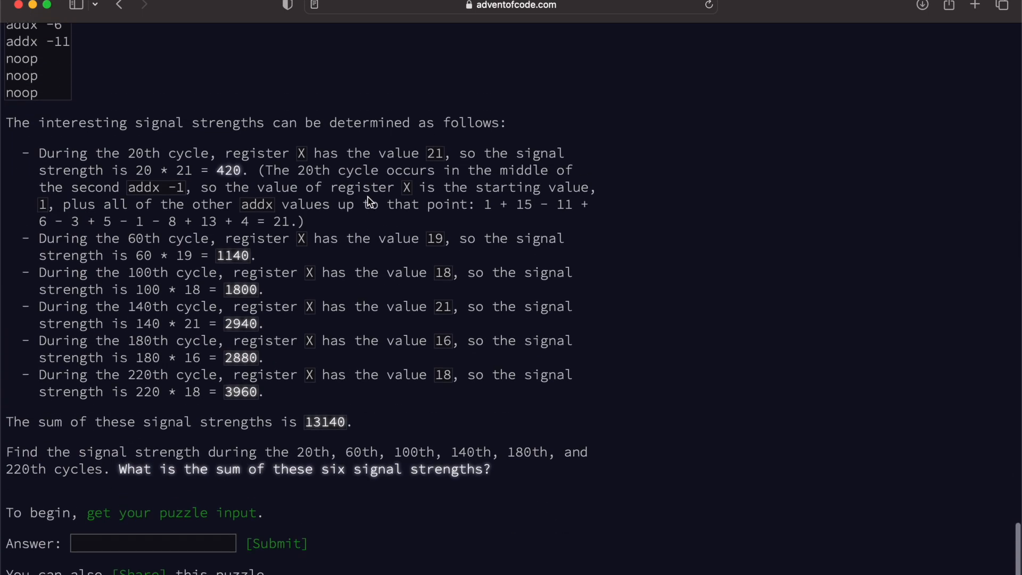
pyautogui.scroll(1, 370, 202)
pyautogui.press('super+t')
pyautogui.write('127.0.0.1:3333')
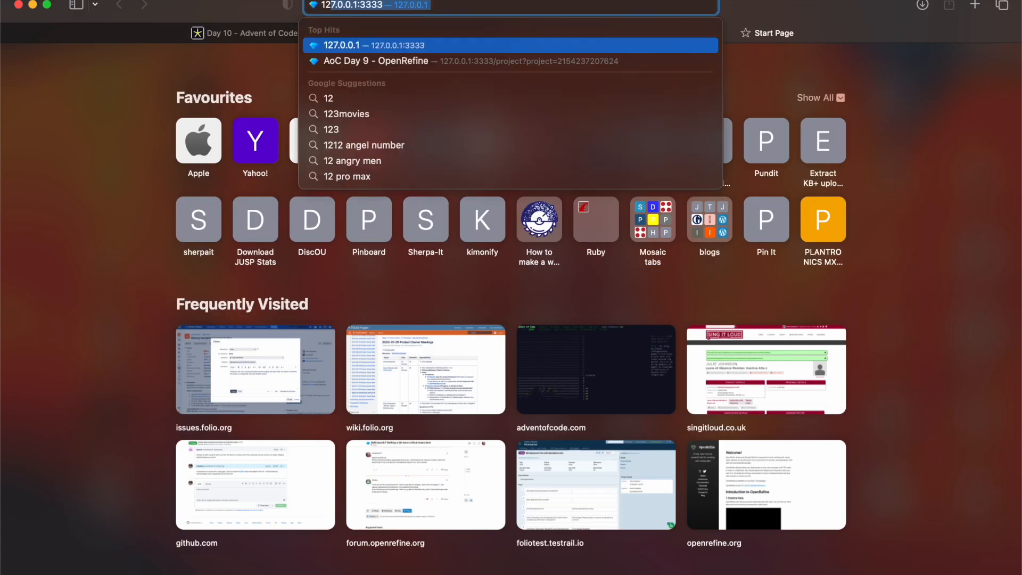
pyautogui.press('Return')
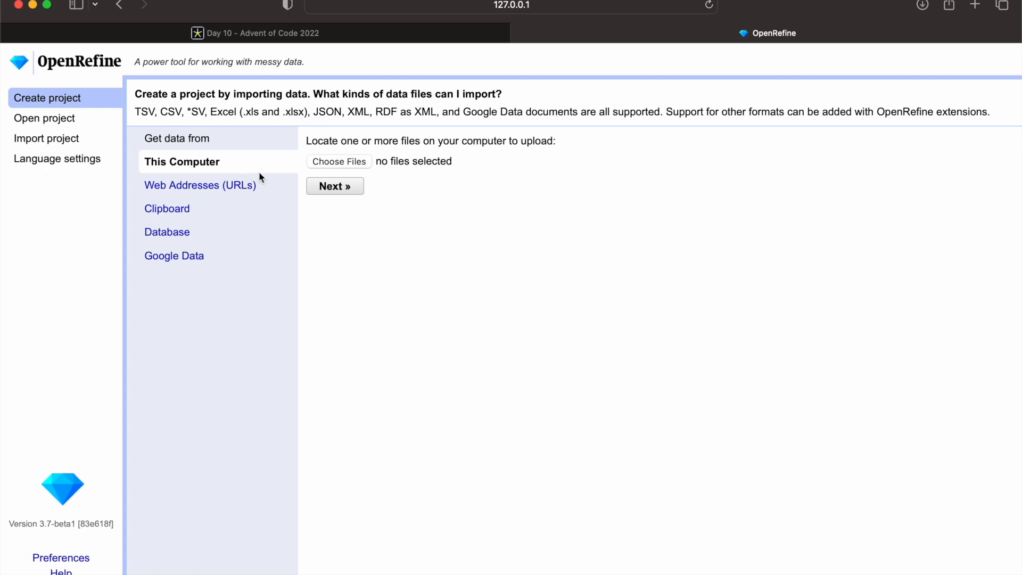
# Step: Paste the copied puzzle input as clipboard data for a new project and insert an empty line above the first row
pyautogui.click(198, 208)
pyautogui.press('super+v')
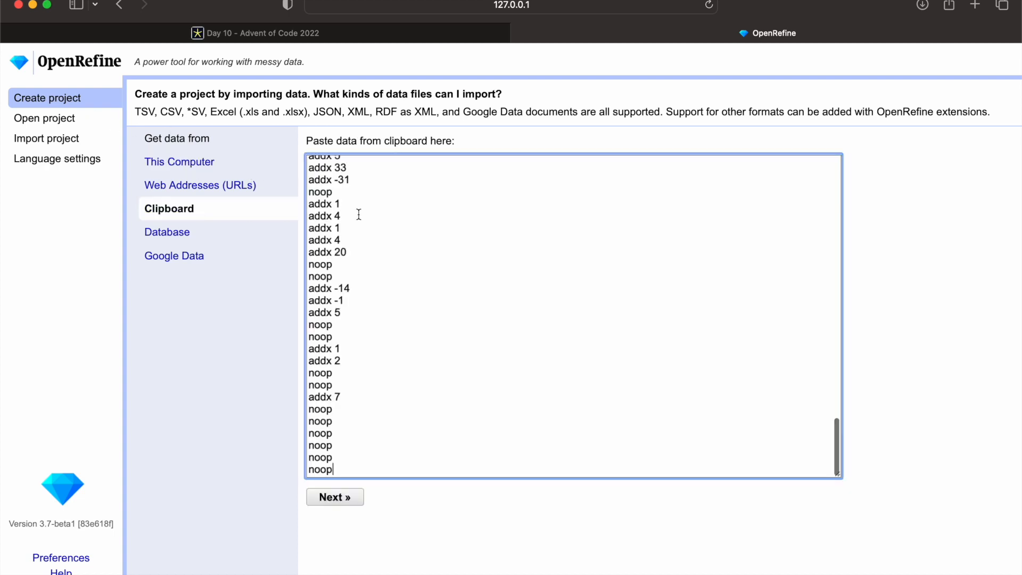
pyautogui.press('super+Up')
pyautogui.press('Return')
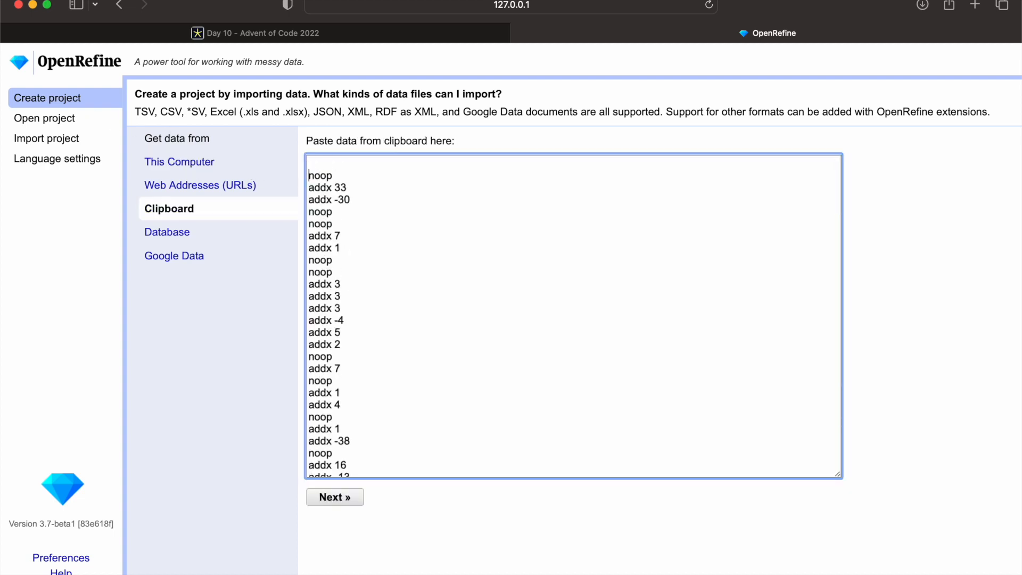
# Step: Check the puzzle's wording for the commands, and enter "instructions" as the header line above the pasted data in OpenRefine
pyautogui.click(318, 30)
pyautogui.scroll(10, 311, 201)
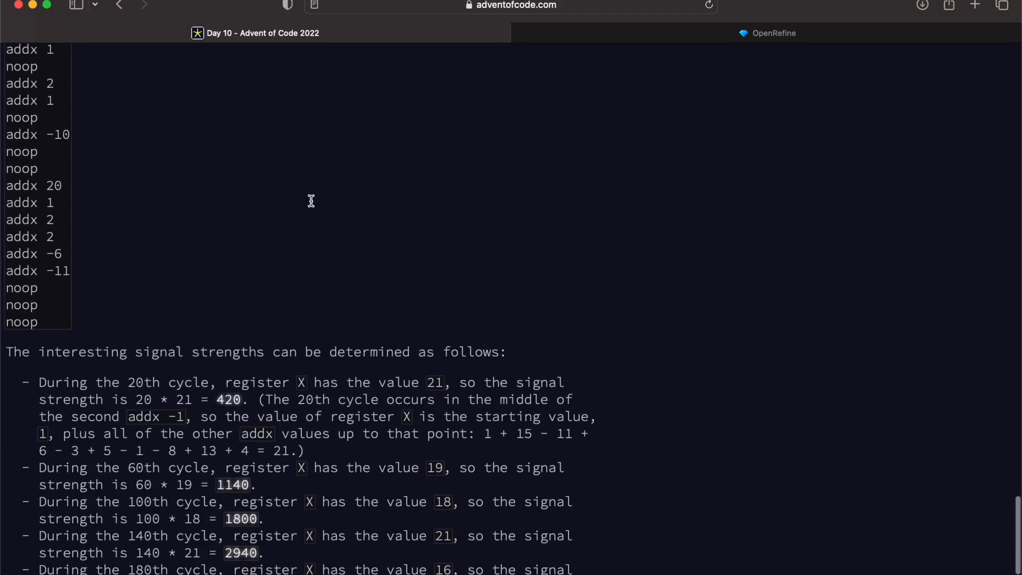
pyautogui.scroll(10, 311, 201)
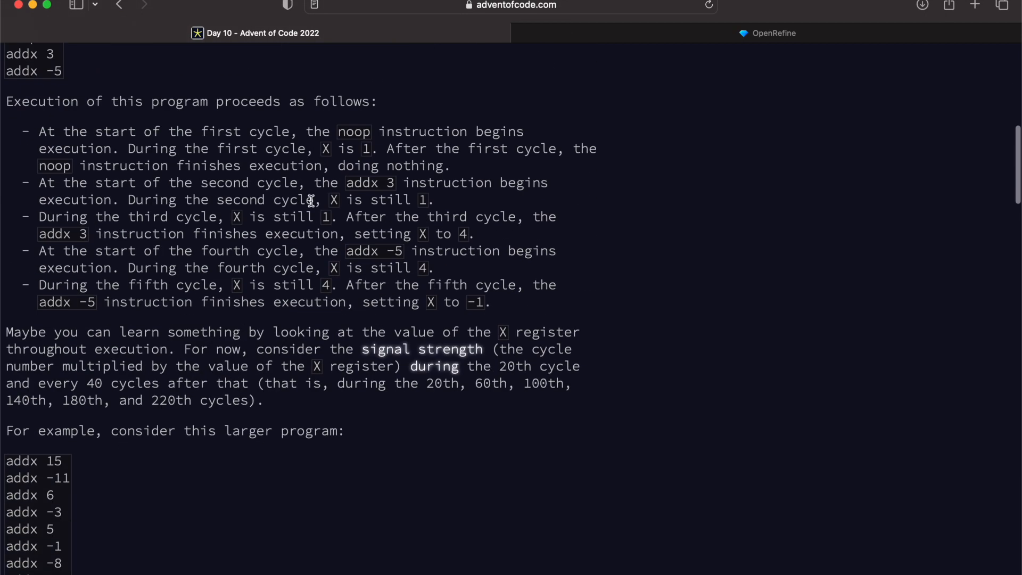
pyautogui.scroll(10, 311, 200)
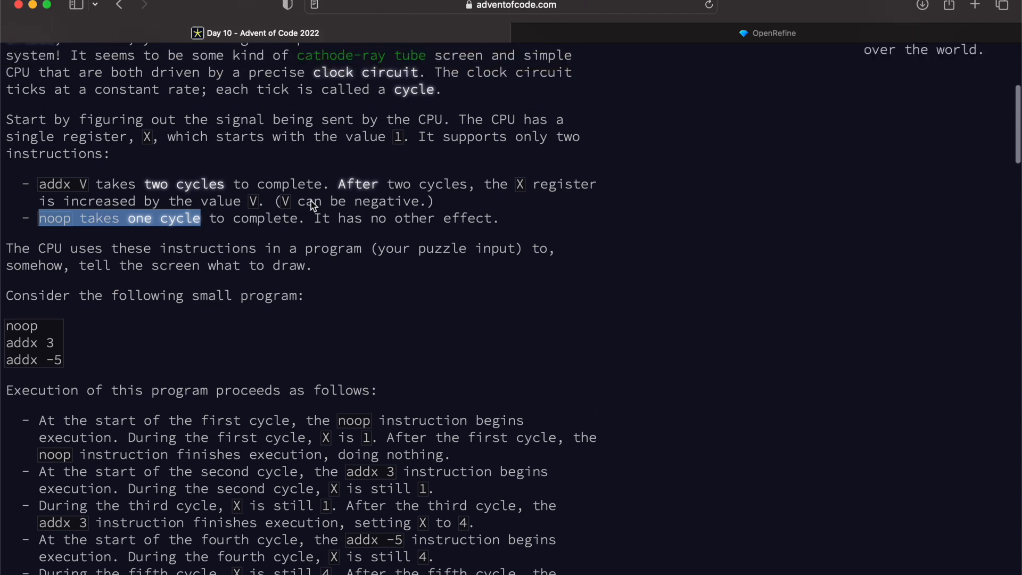
pyautogui.scroll(-2, 311, 201)
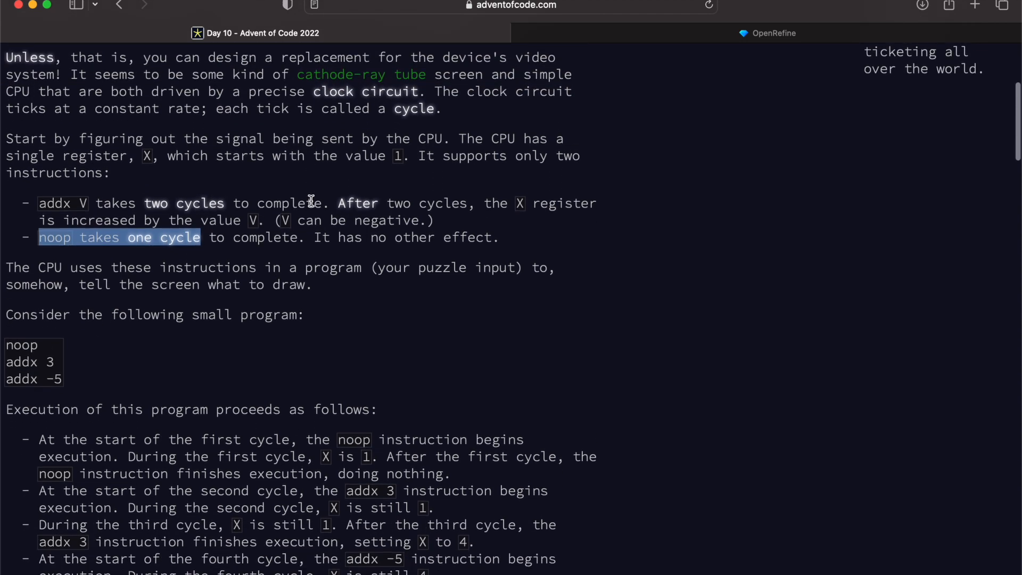
pyautogui.click(598, 37)
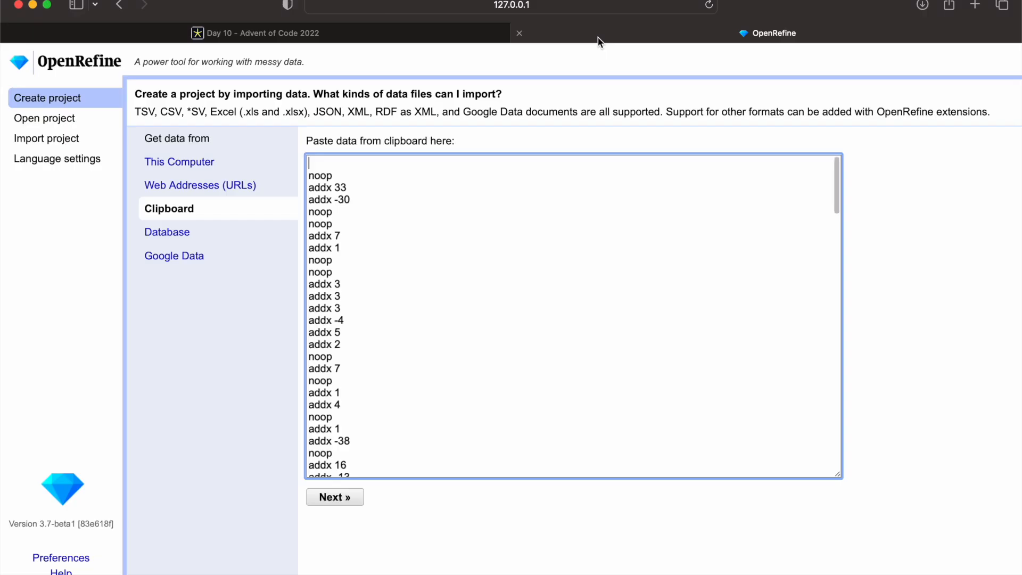
pyautogui.write('instructions')
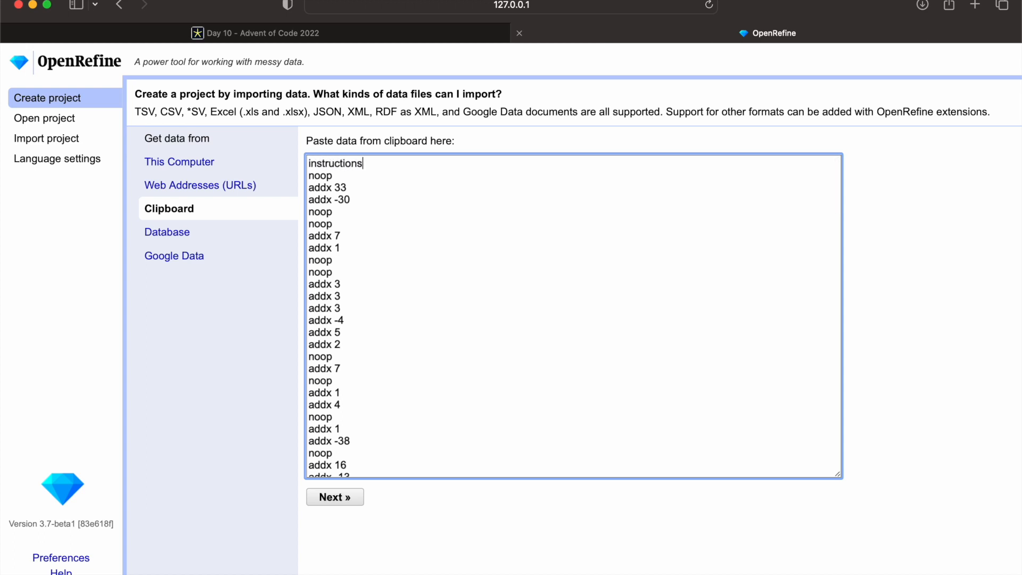
# Step: Parse the pasted data as CSV / TSV / separator-based files and create the project with the name "Advent of Code Day 9"
pyautogui.click(341, 499)
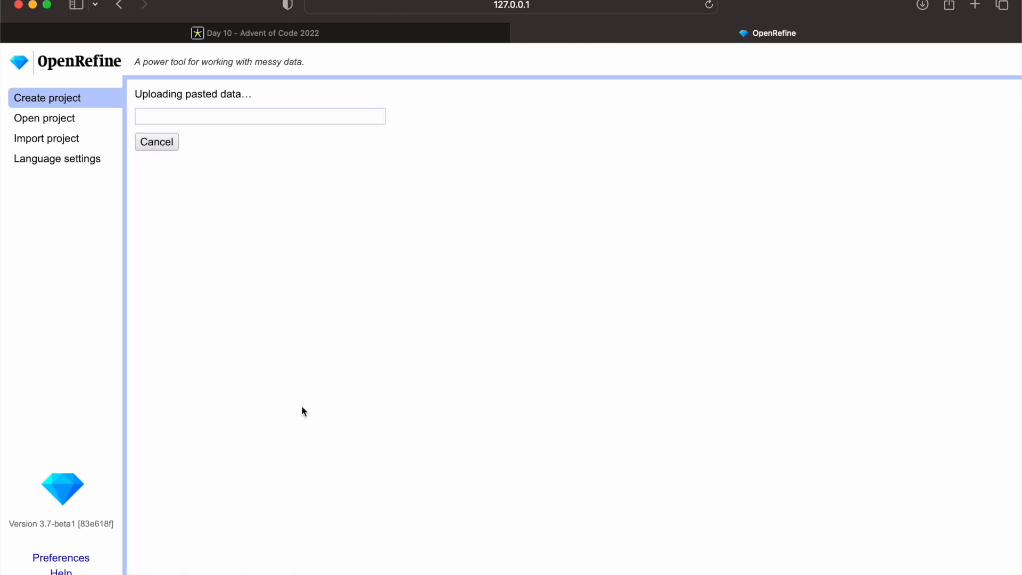
pyautogui.click(266, 438)
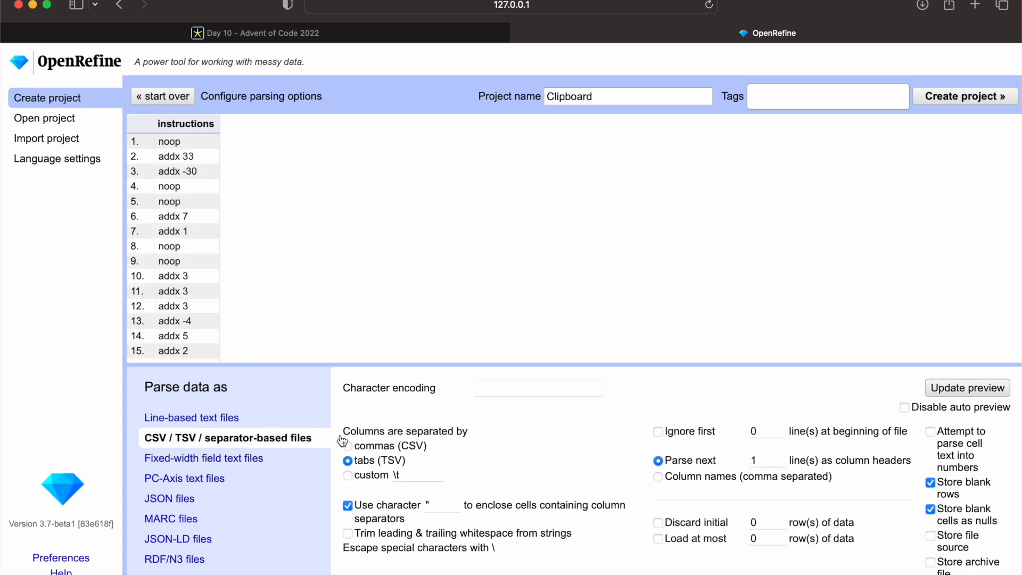
pyautogui.doubleClick(650, 102)
pyautogui.write('Advent of')
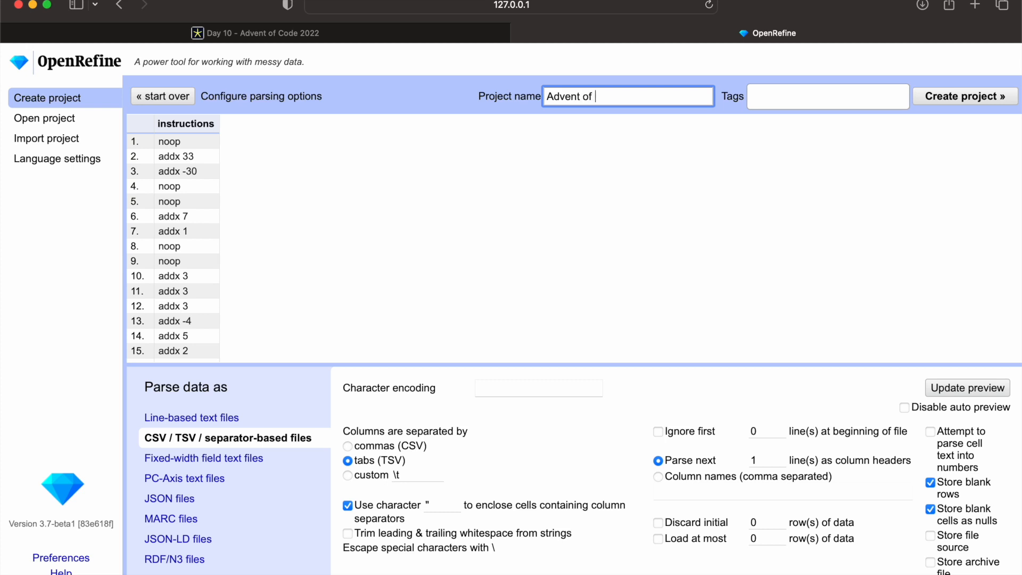
pyautogui.write(' Code Day 9')
pyautogui.click(939, 100)
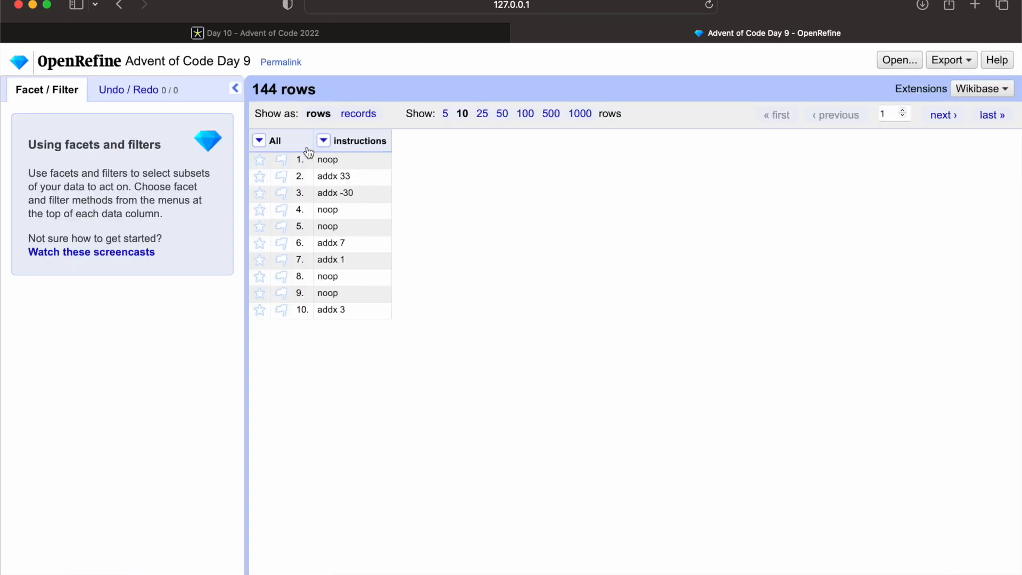
# Step: Split the instructions column into several columns, using a space as the separator
pyautogui.click(323, 140)
pyautogui.moveTo(347, 222)
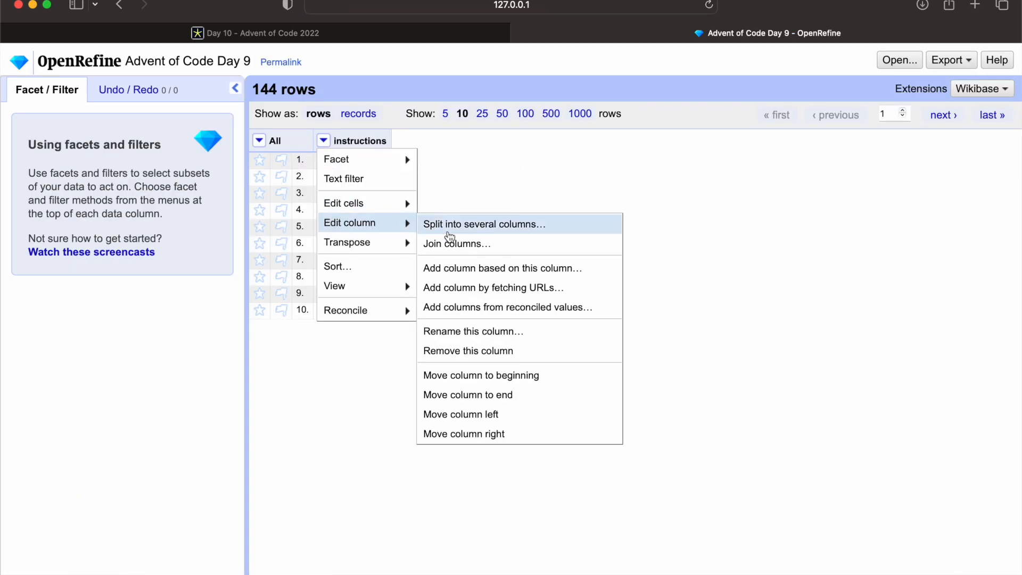
pyautogui.click(451, 224)
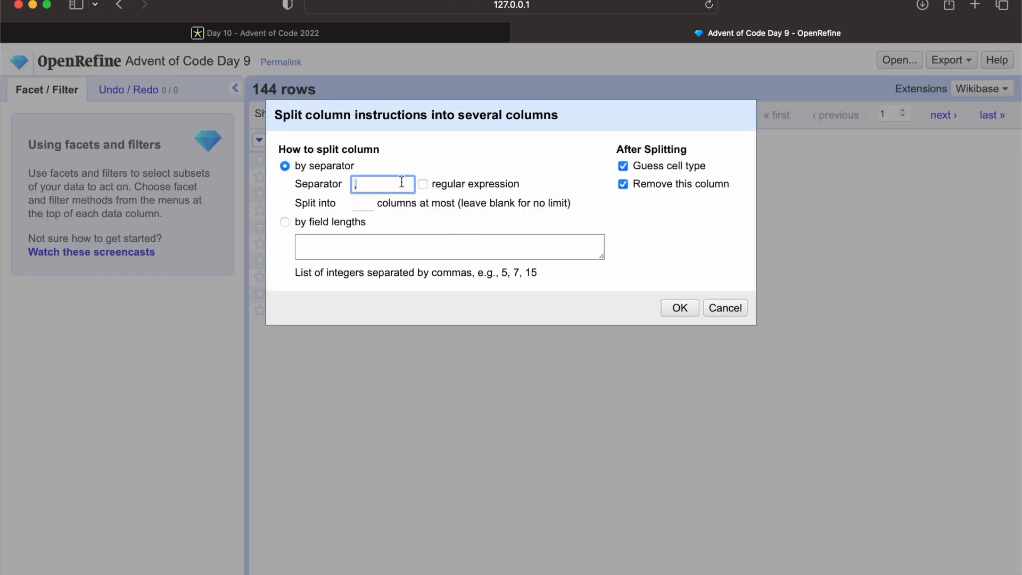
pyautogui.click(679, 307)
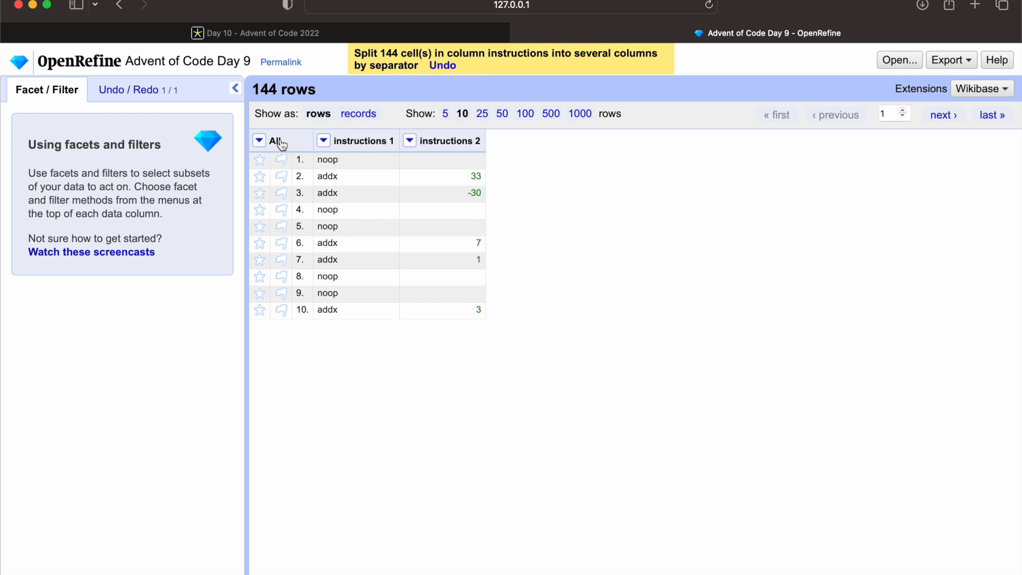
# Step: Transform both instructions columns with the GREL expression value.trim()
pyautogui.click(259, 142)
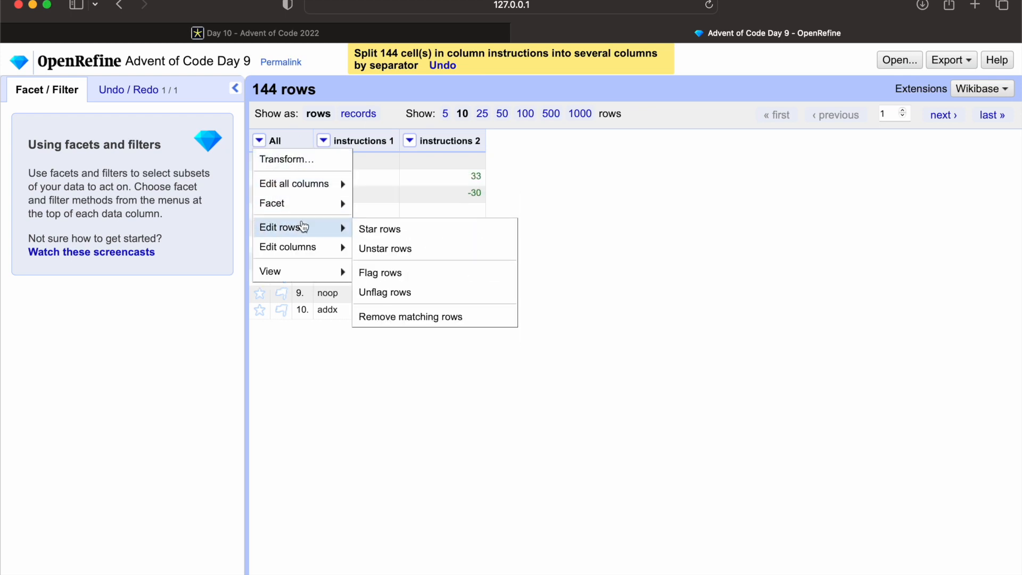
pyautogui.click(311, 161)
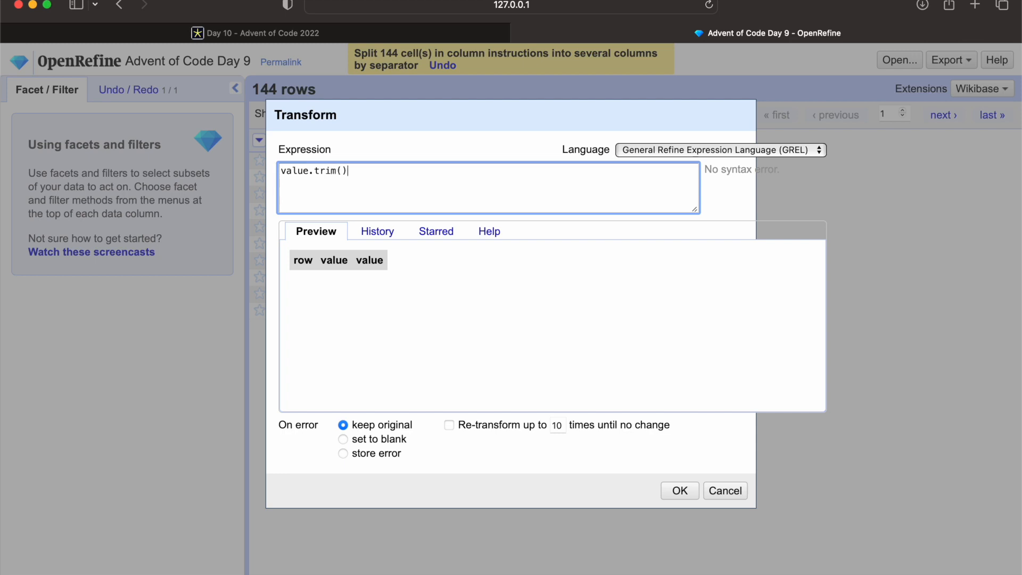
pyautogui.write('.trim()')
pyautogui.click(680, 490)
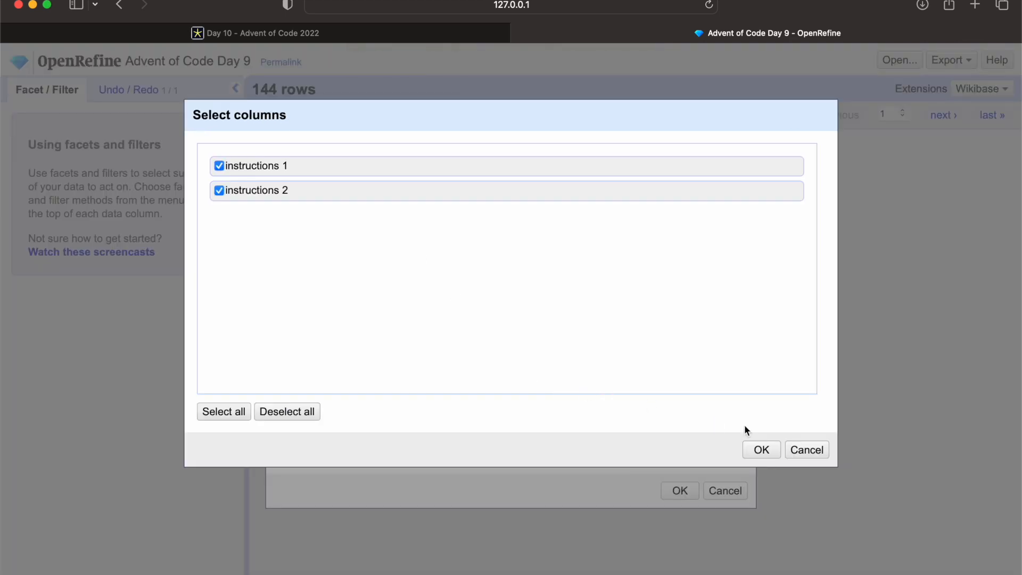
pyautogui.click(759, 451)
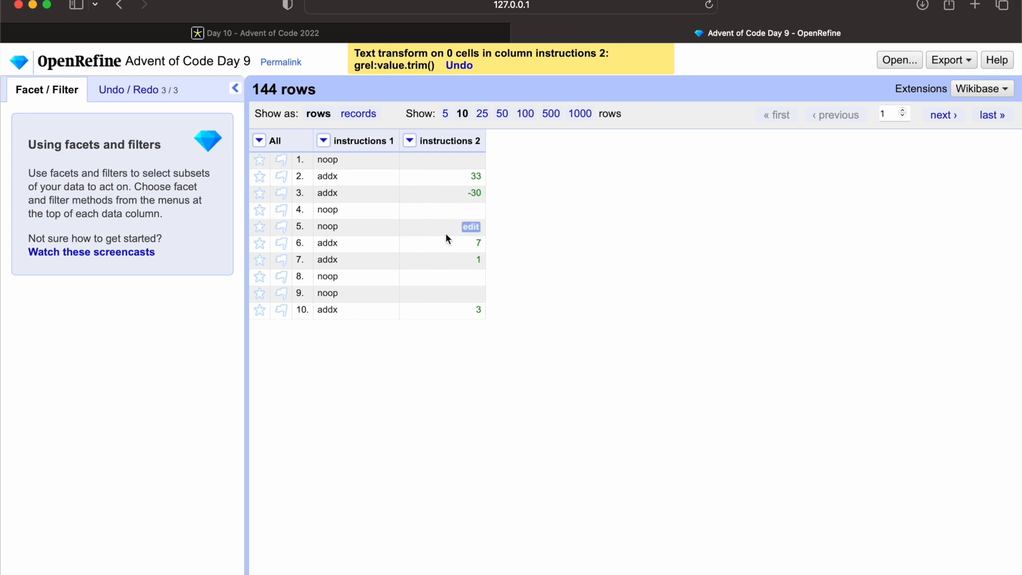
# Step: Set up a new column based on instructions 2, named cyclesUsed, with the expression if(value=="noop",0,2)
pyautogui.click(410, 140)
pyautogui.moveTo(428, 224)
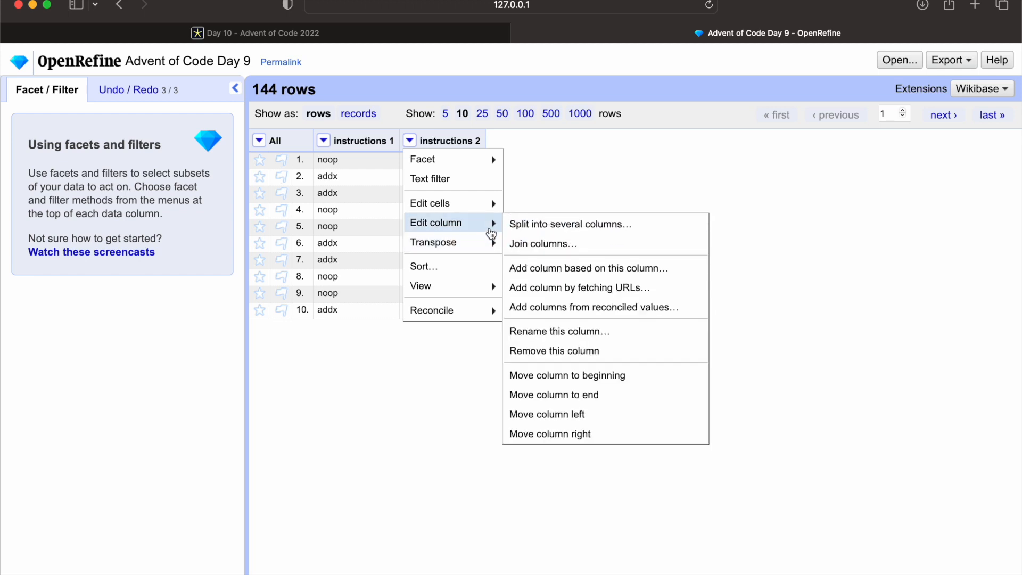
pyautogui.click(556, 268)
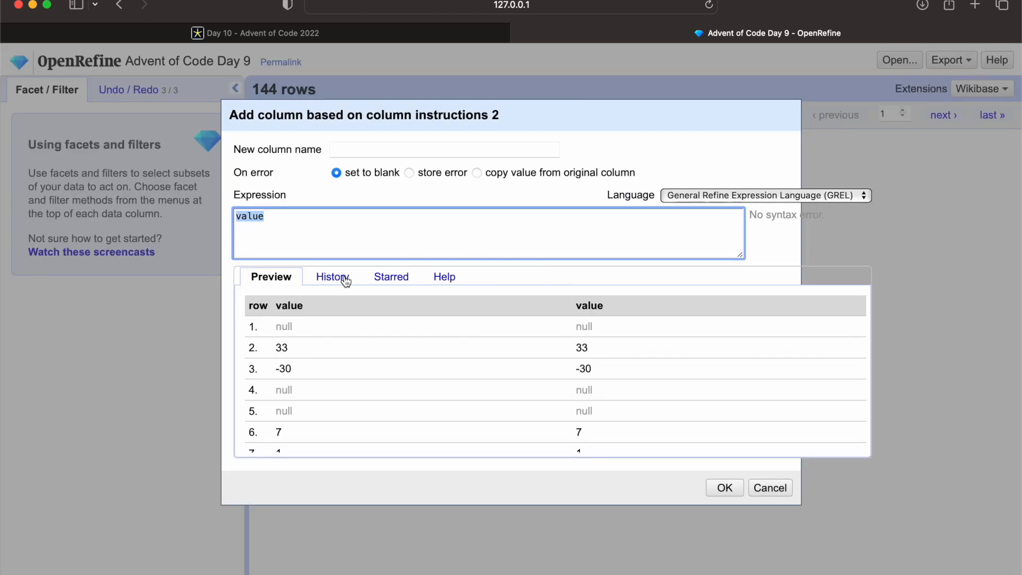
pyautogui.click(394, 150)
pyautogui.write('ccy')
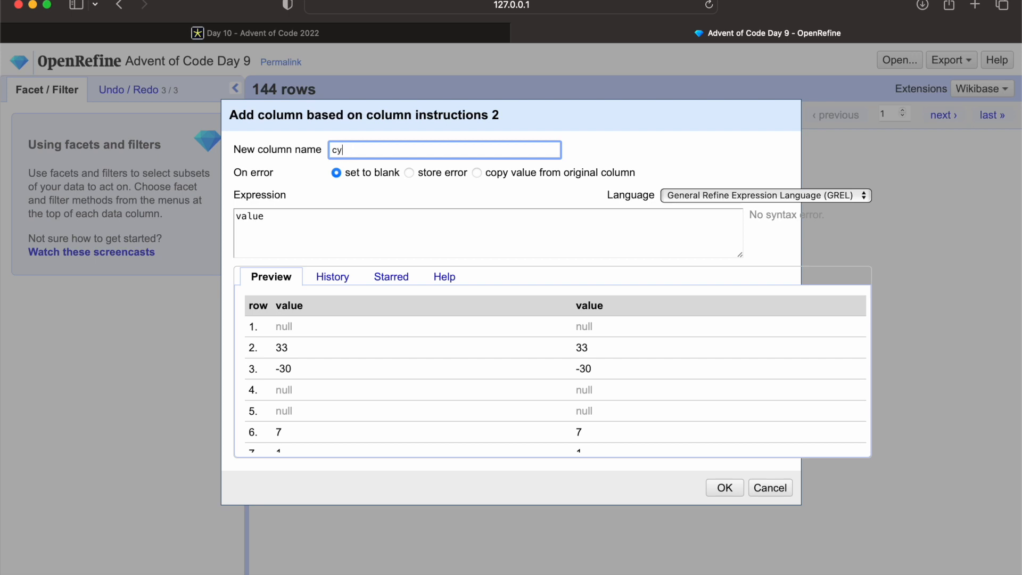
pyautogui.write('clesUsed')
pyautogui.click(330, 227)
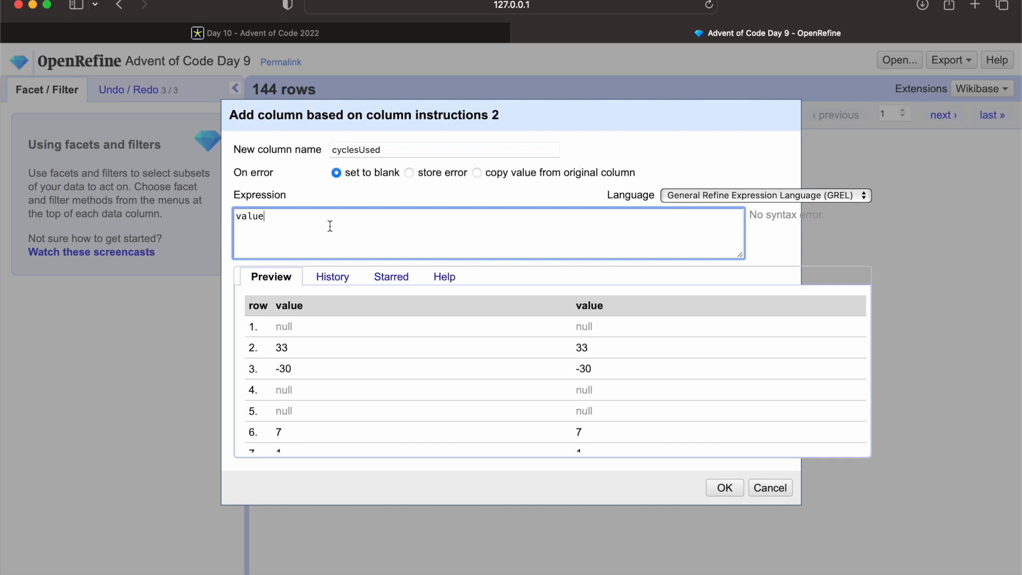
pyautogui.write('if(value')
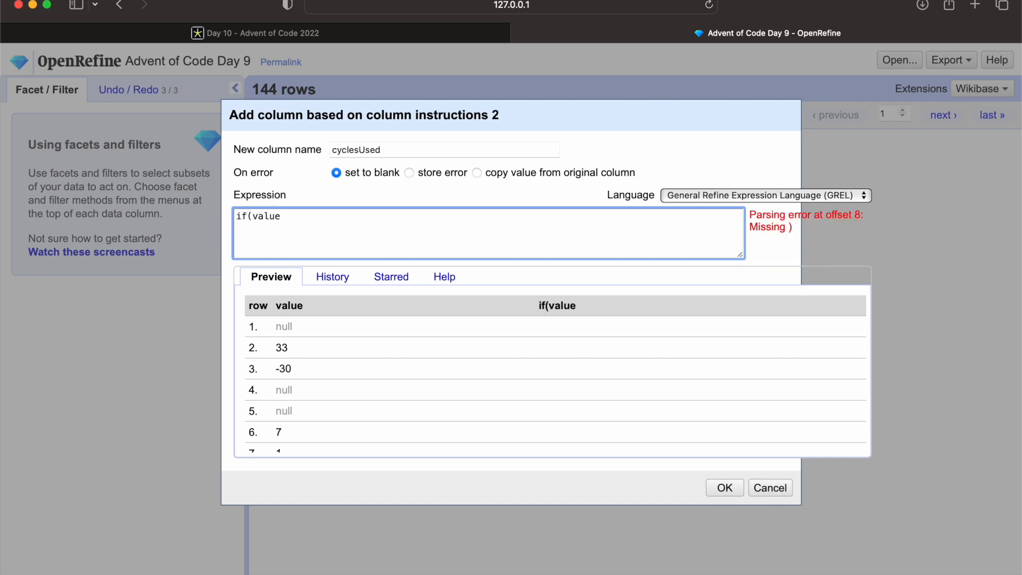
pyautogui.write('=="noop",0,2')
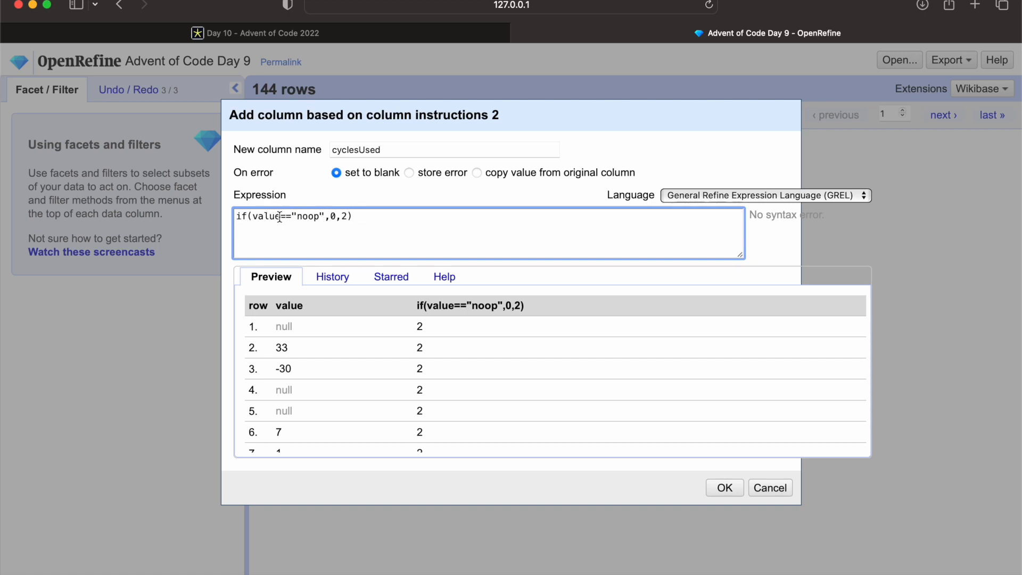
# Step: Make the condition compare with null, giving if(value==null,0,2), and create the cyclesUsed column
pyautogui.moveTo(279, 217); pyautogui.dragTo(255, 215)
pyautogui.moveTo(292, 215); pyautogui.dragTo(325, 217)
pyautogui.write('null')
pyautogui.press('BackSpace')
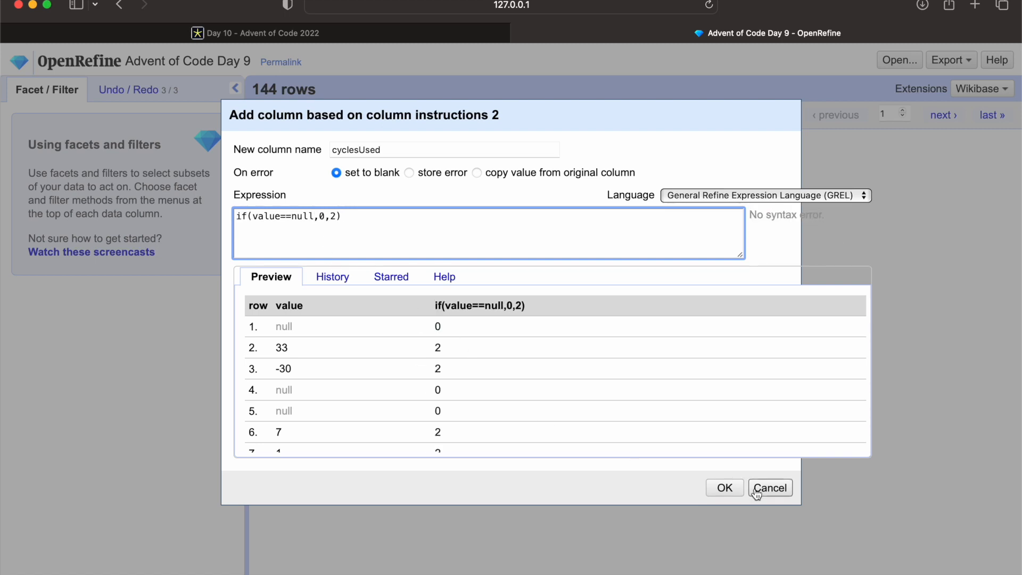
pyautogui.click(724, 488)
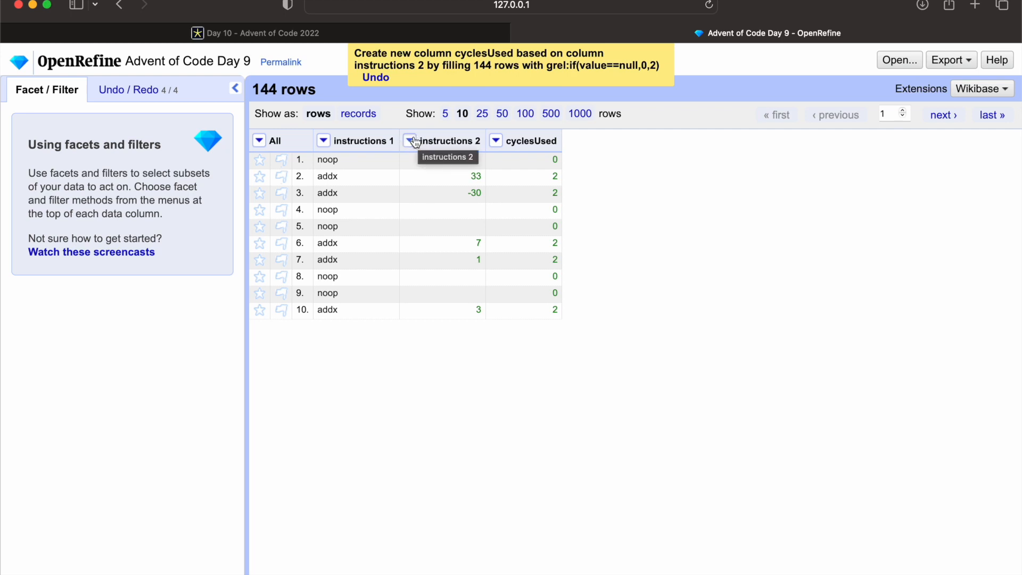
# Step: Start another new column based on instructions 2 and name it registerX
pyautogui.moveTo(421, 33)
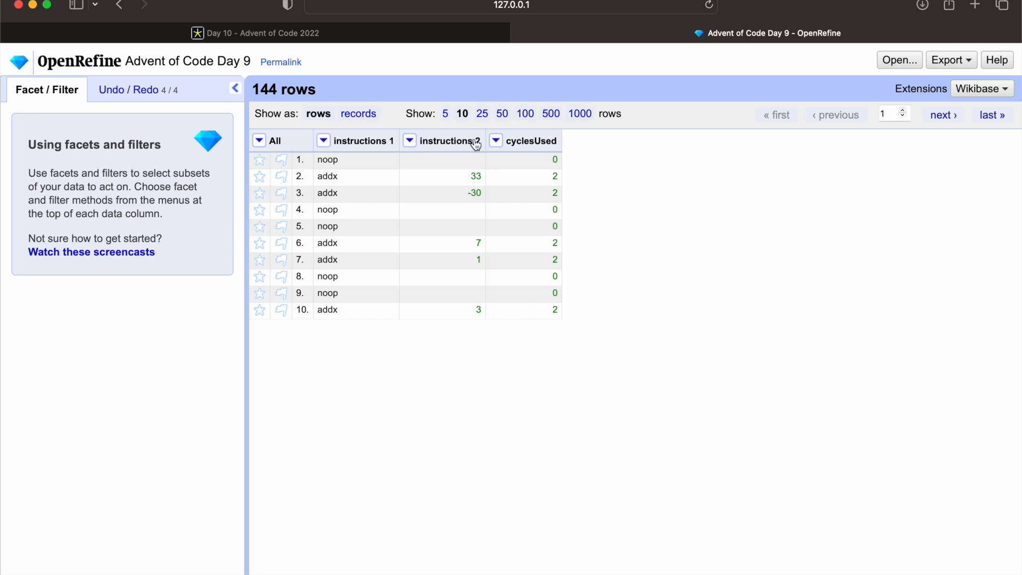
pyautogui.click(416, 143)
pyautogui.moveTo(426, 222)
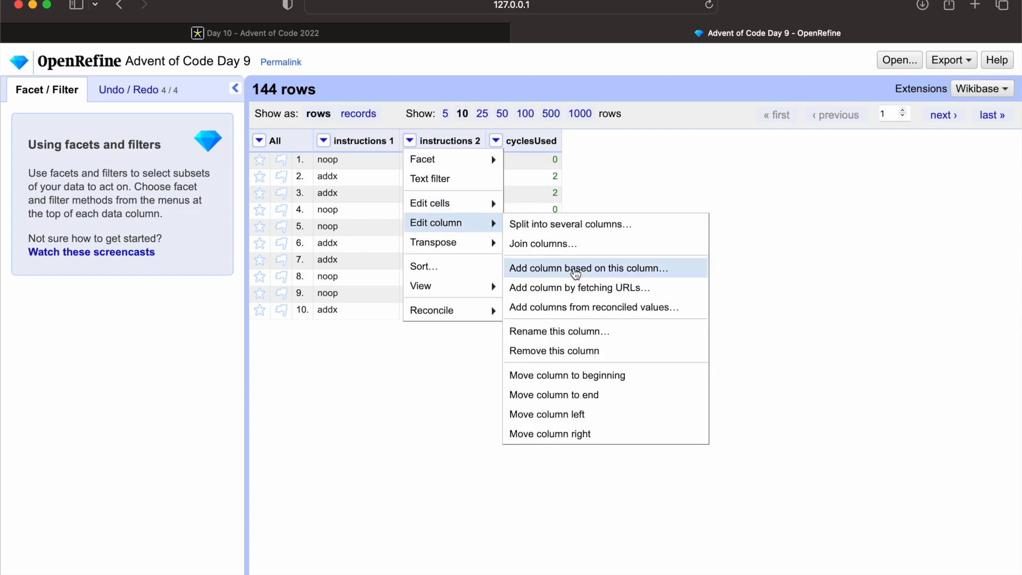
pyautogui.click(574, 273)
pyautogui.click(466, 152)
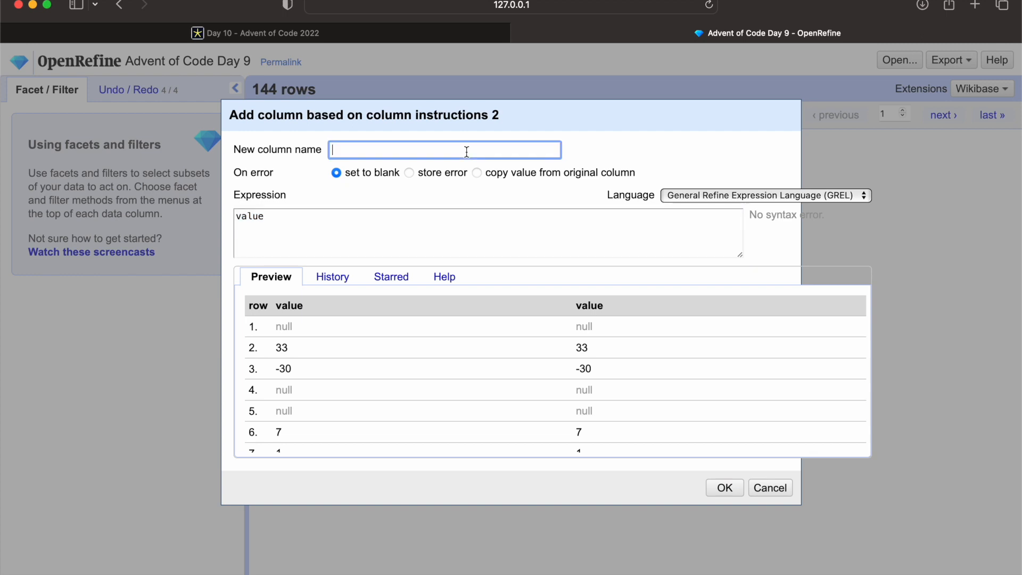
pyautogui.write('registerX')
# Step: Replace the default expression with the start of a loop, forRange(0,rowIndex,1,i,
pyautogui.click(404, 228)
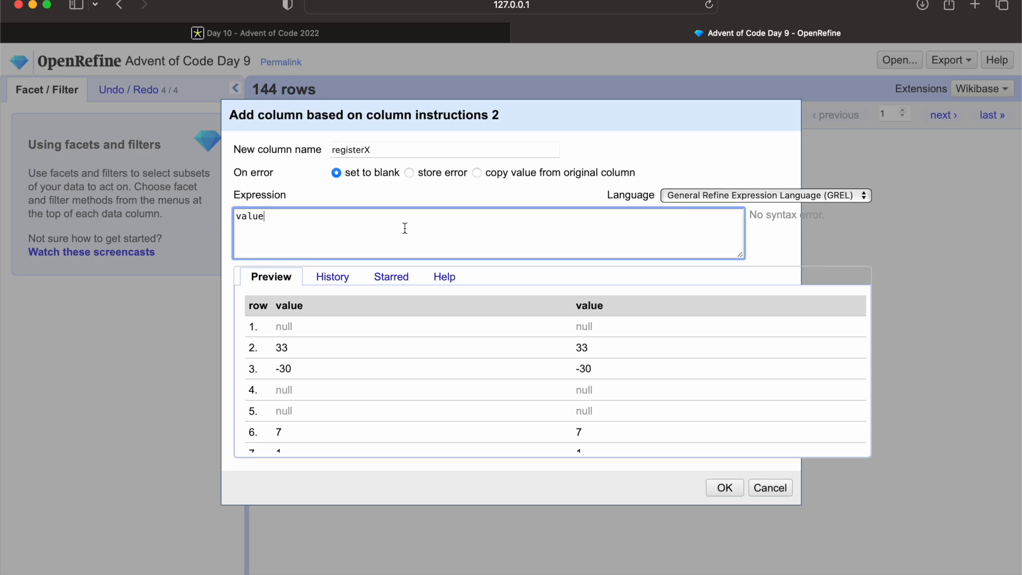
pyautogui.press('super+a')
pyautogui.write('forRange(')
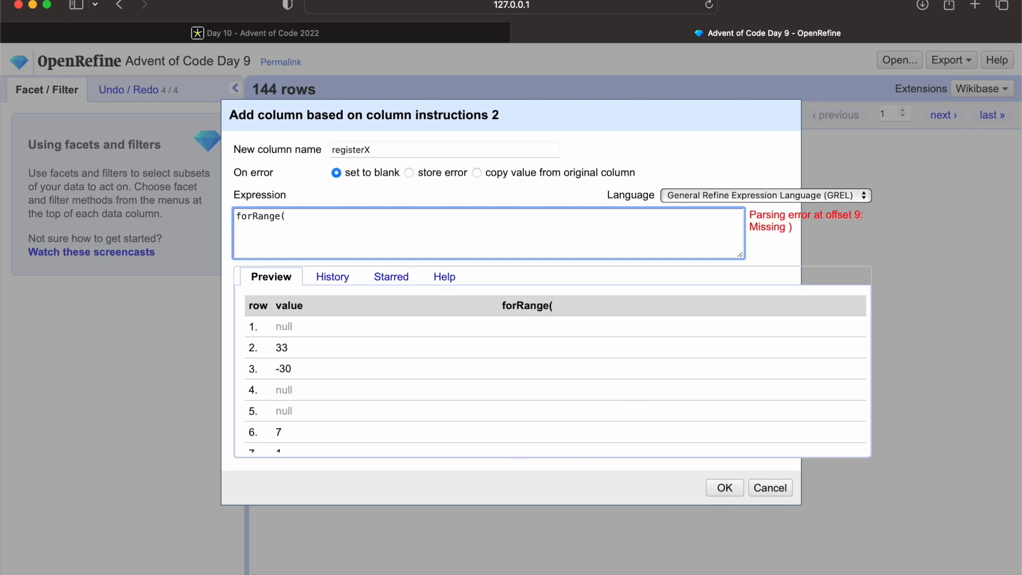
pyautogui.write('0,rowInde')
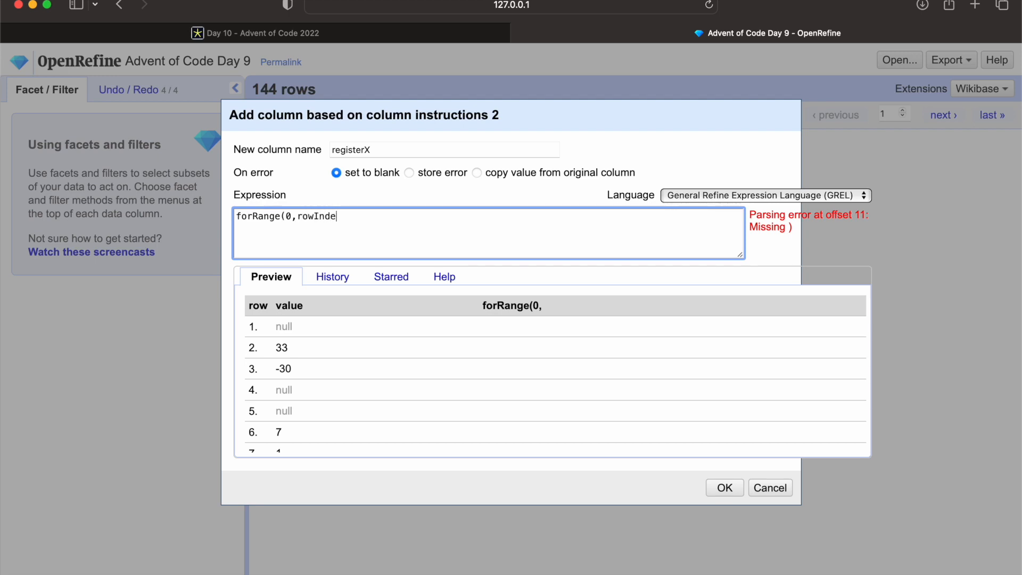
pyautogui.write('x,1,i,')
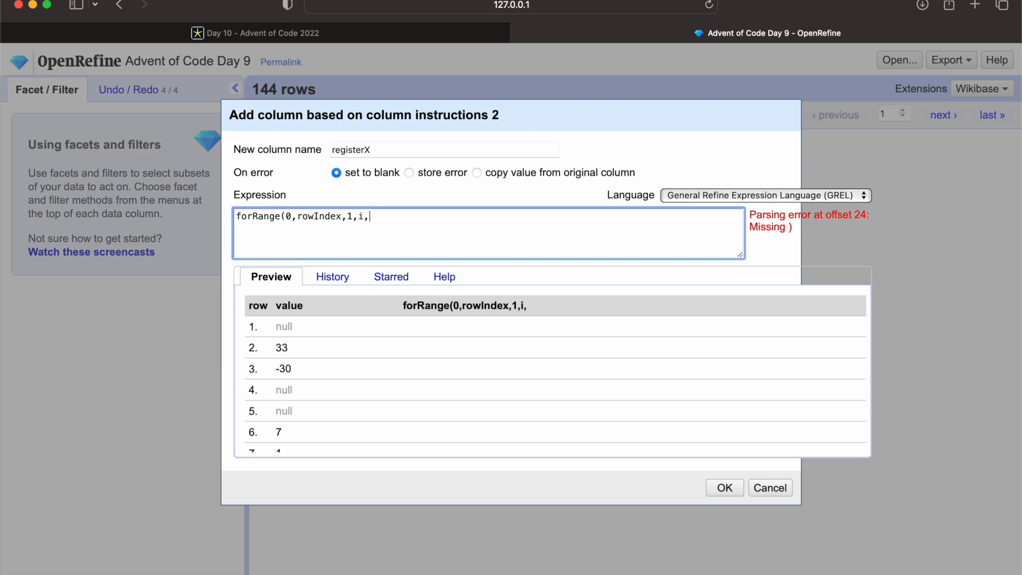
# Step: Begin the loop body with the row lookup cross(i).cells
pyautogui.write('cross(')
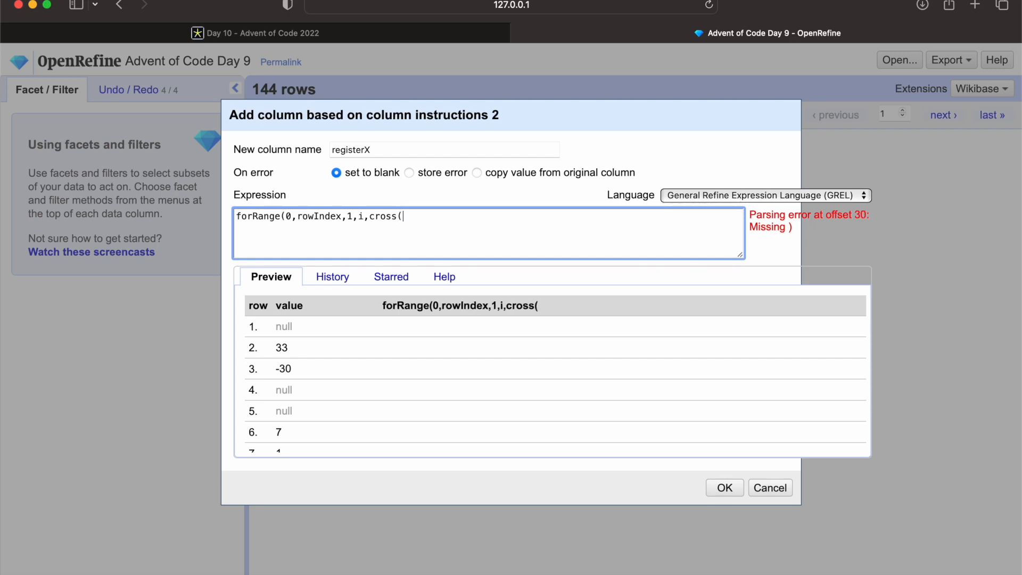
pyautogui.write('i')
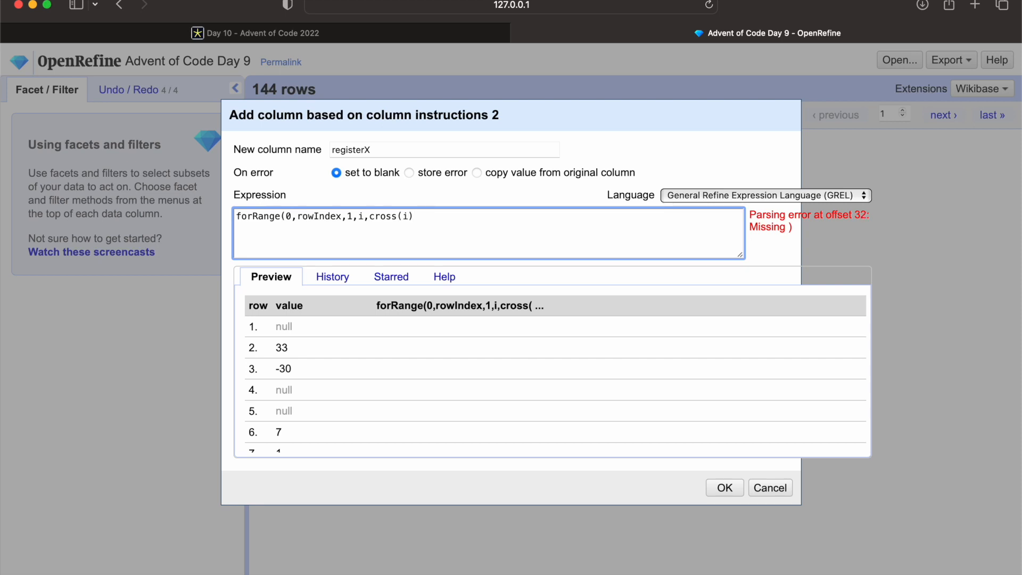
pyautogui.write(')[0')
pyautogui.press('BackSpace')
pyautogui.press('BackSpace')
pyautogui.write('.cell')
pyautogui.write('s.')
# Step: Move the dialog to uncover the column headers and complete the lookup with ["instructions 2"].value
pyautogui.moveTo(426, 121); pyautogui.dragTo(393, 168)
pyautogui.click(430, 264)
pyautogui.press('BackSpace')
pyautogui.write('["i')
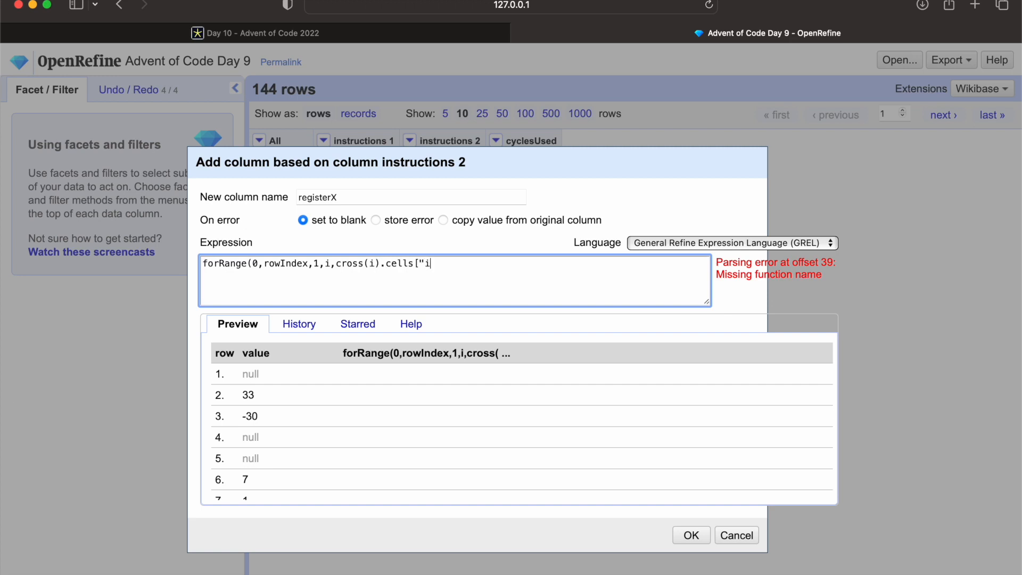
pyautogui.write('nstructions 2')
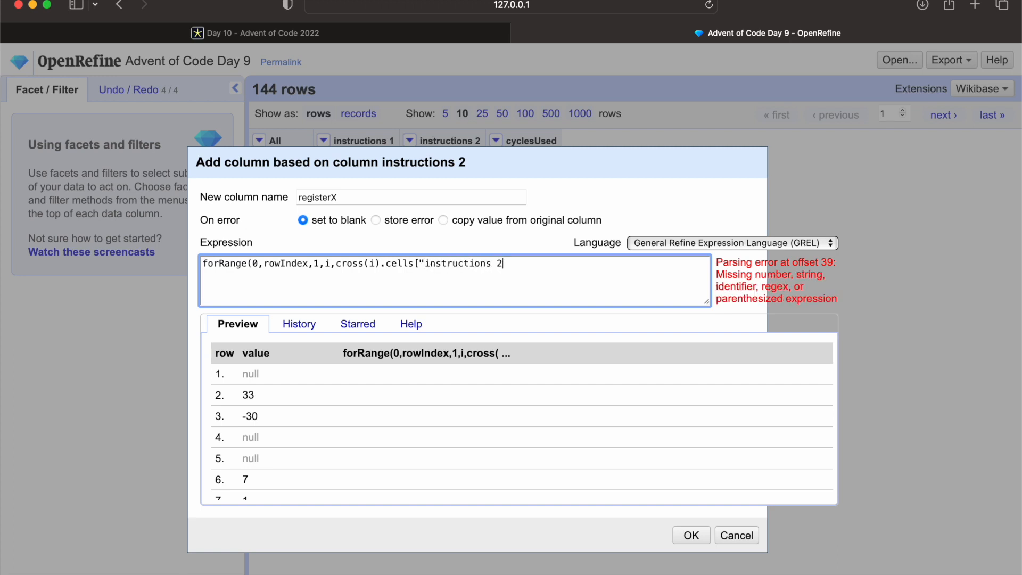
pyautogui.write('"].value')
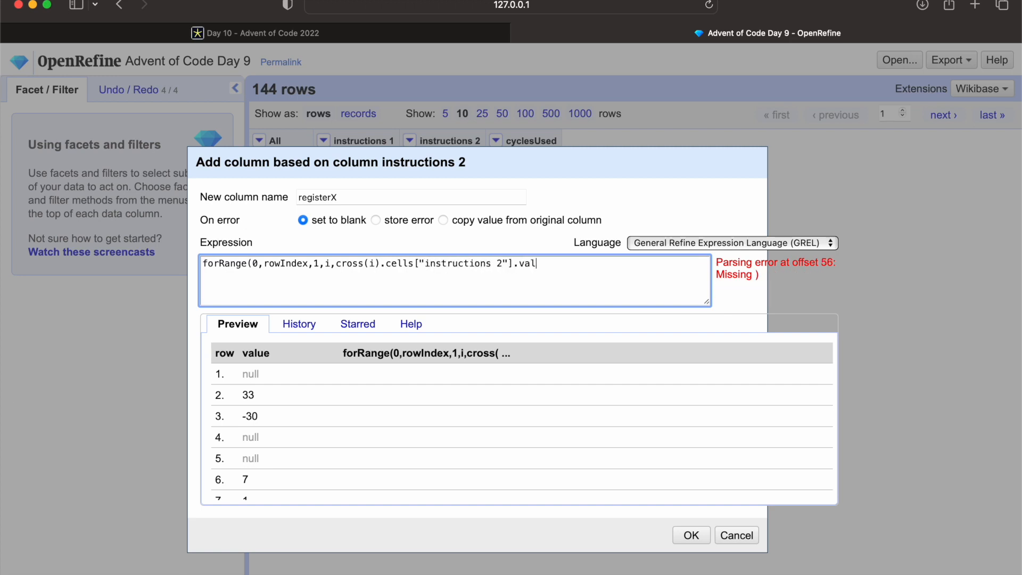
# Step: Test cross(1).cells["instructions 2"].value on its own in the preview, and undo back to the forRange expression
pyautogui.hotkey('alt', 'Left')
pyautogui.hotkey('alt', 'Left')
pyautogui.hotkey('alt', 'Left')
pyautogui.press('super+shift+Left')
pyautogui.press('BackSpace')
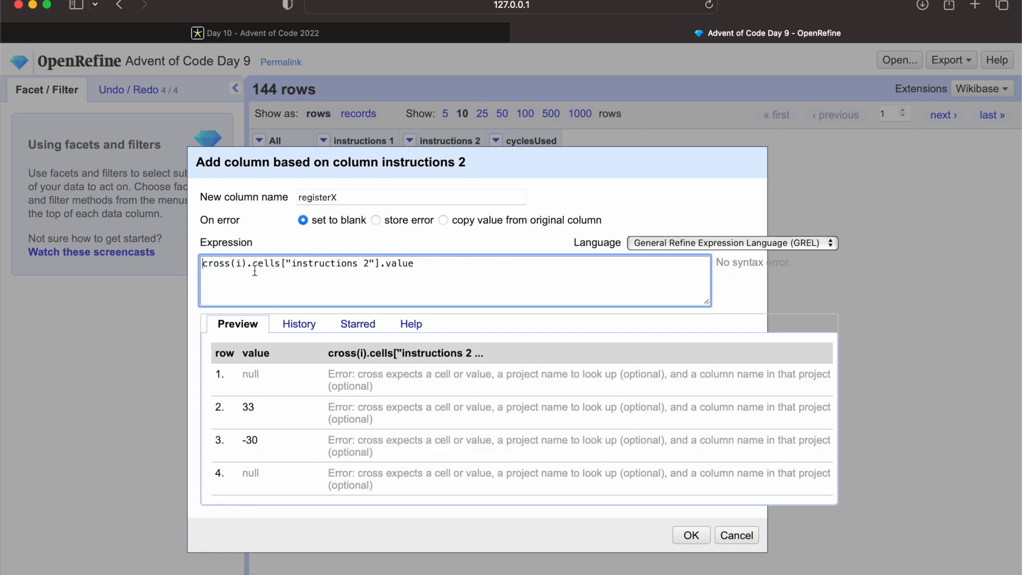
pyautogui.click(239, 264)
pyautogui.press('BackSpace')
pyautogui.write('1')
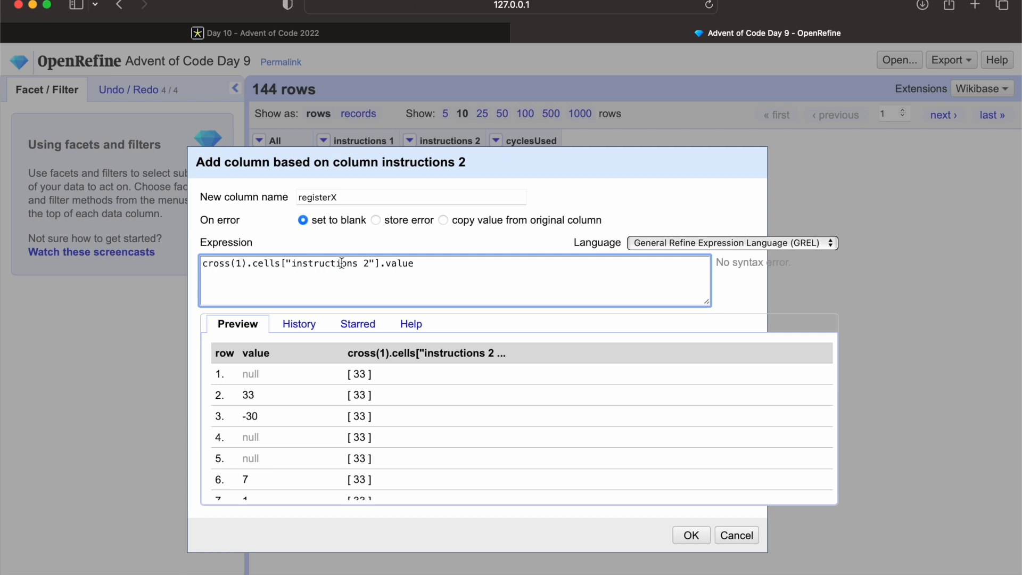
pyautogui.press('super+z')
pyautogui.press('super+z')
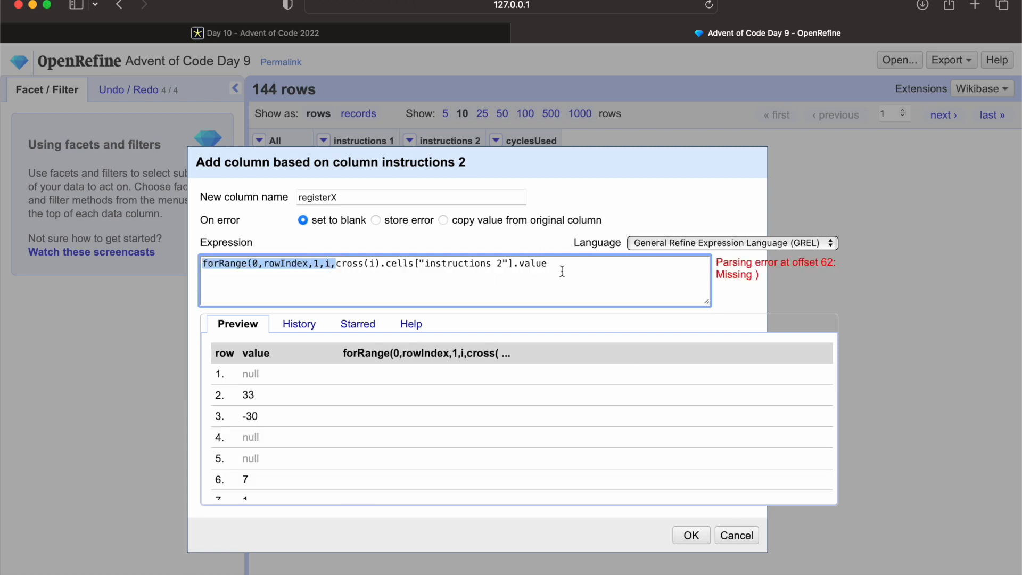
# Step: Append [0] and the closing parenthesis to the forRange expression, and check the previewed arrays against the rowIndex limit
pyautogui.click(562, 272)
pyautogui.write('[]')
pyautogui.press('BackSpace')
pyautogui.write('0])')
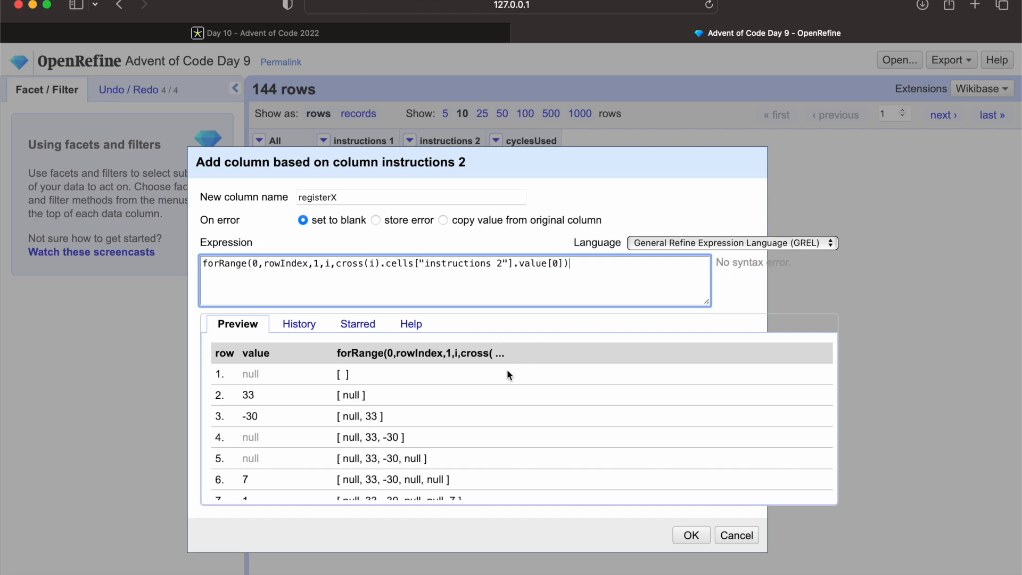
pyautogui.scroll(-1, 506, 382)
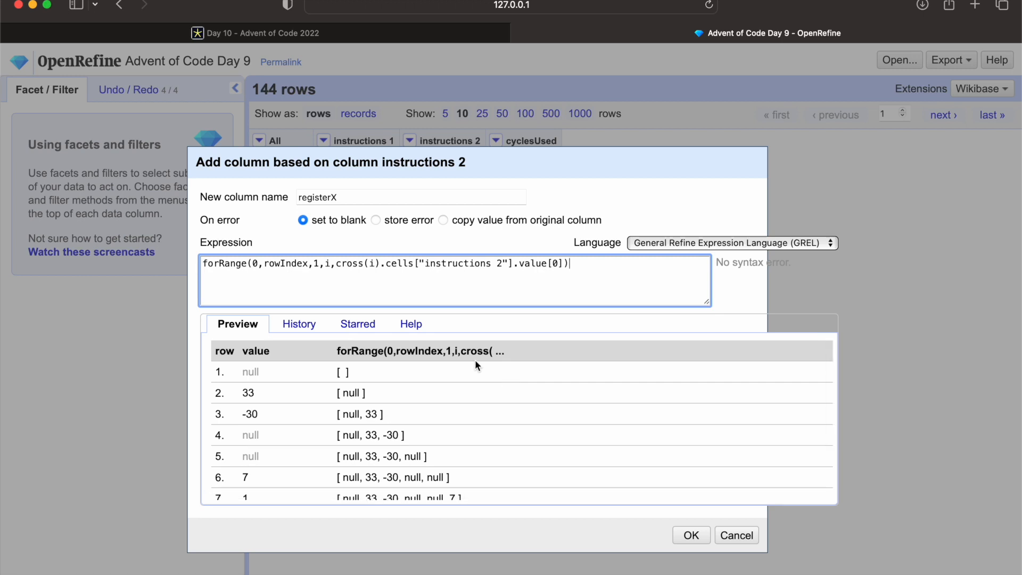
pyautogui.scroll(-2, 471, 356)
pyautogui.scroll(2, 434, 380)
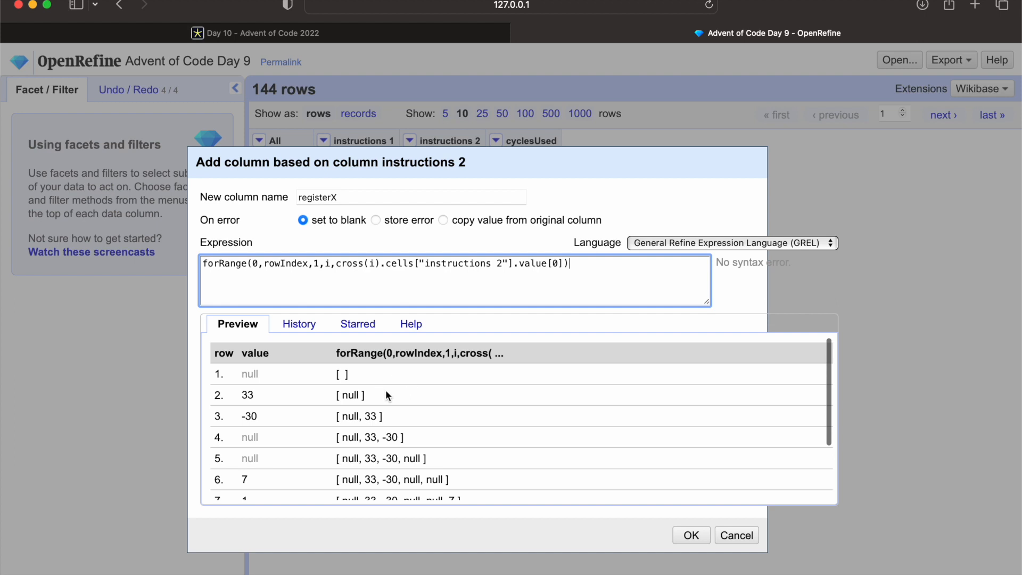
pyautogui.moveTo(253, 264); pyautogui.dragTo(309, 269)
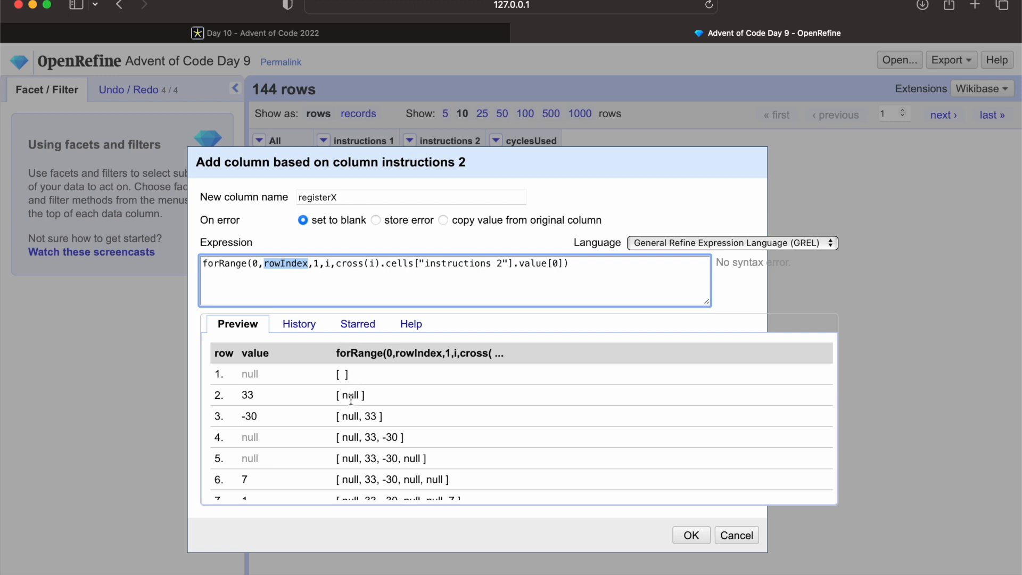
pyautogui.click(309, 263)
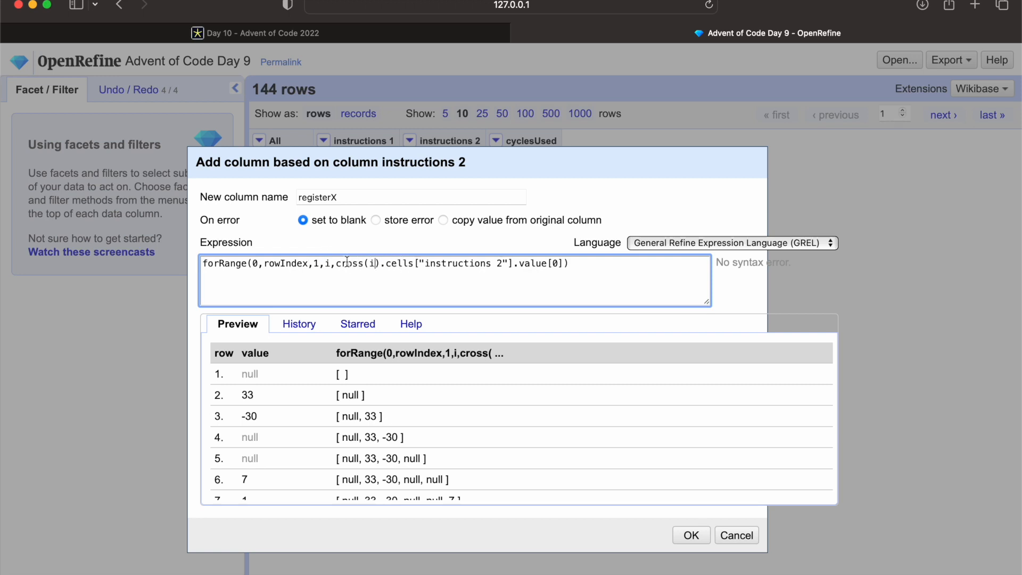
# Step: Try rowIndex+1 as the upper limit of the forRange expression, compare the previewed arrays, and restore the limit to rowIndex
pyautogui.click(309, 263)
pyautogui.write('+1')
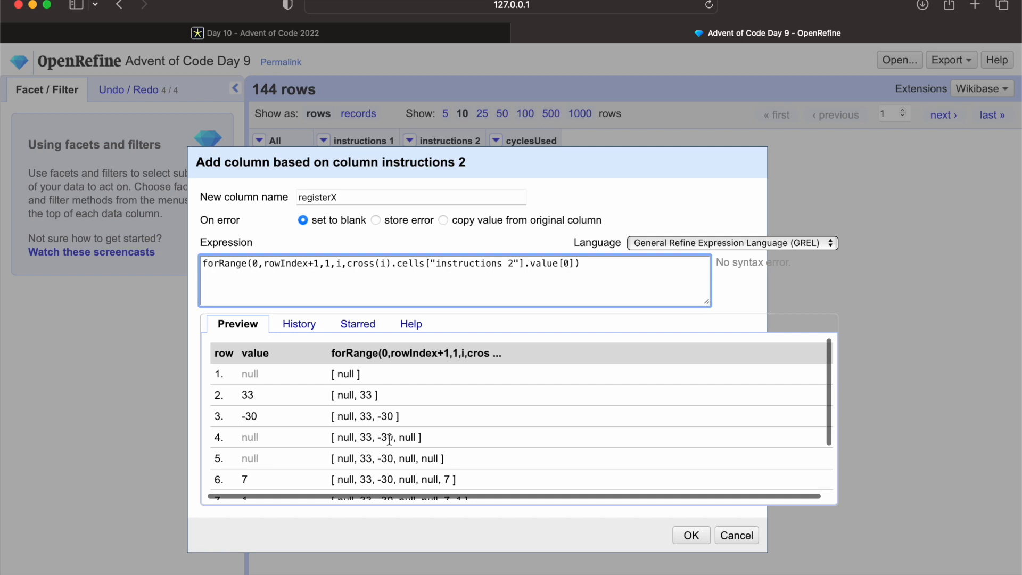
pyautogui.scroll(-1, 389, 439)
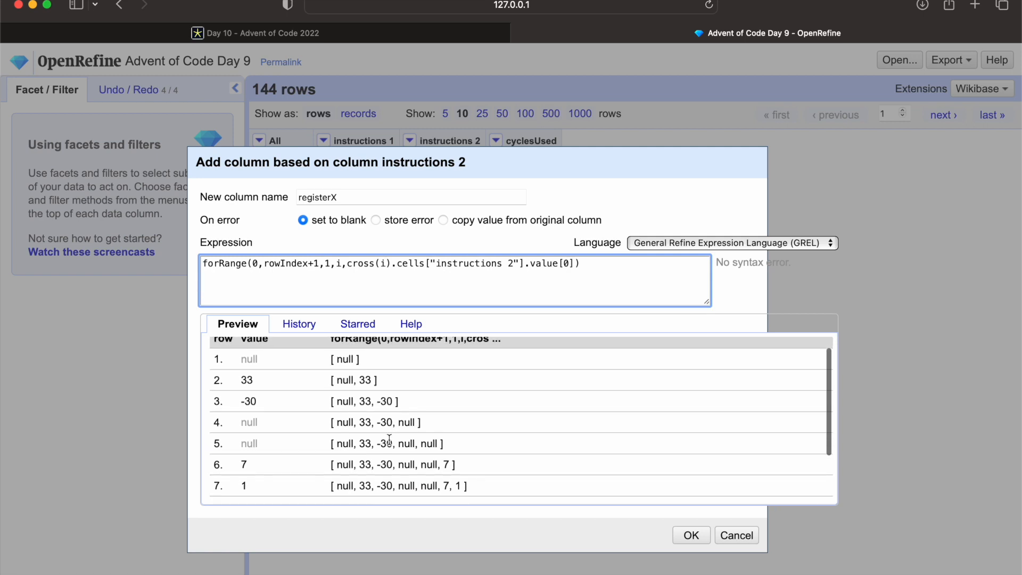
pyautogui.scroll(1, 385, 431)
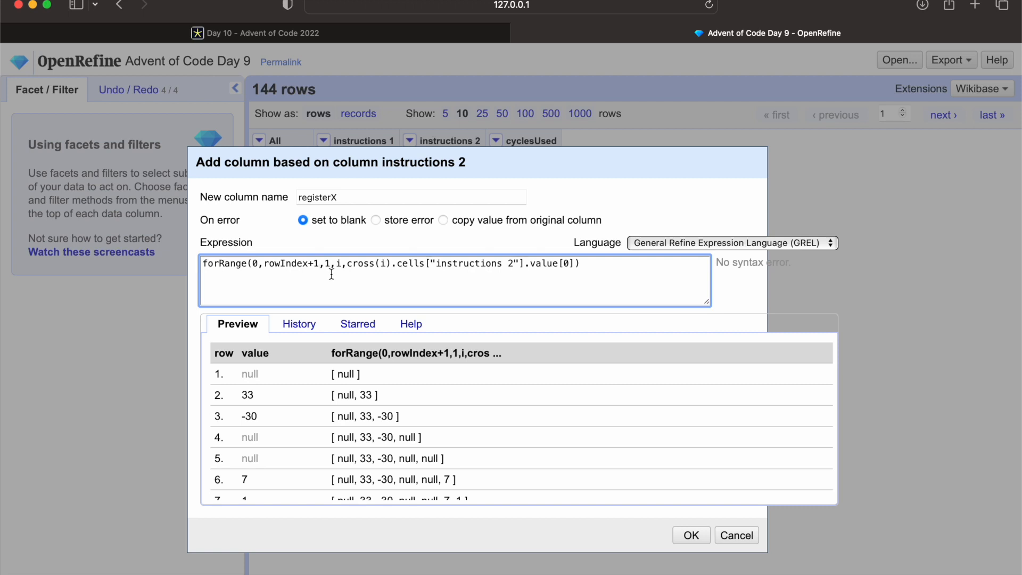
pyautogui.press('BackSpace')
pyautogui.press('BackSpace')
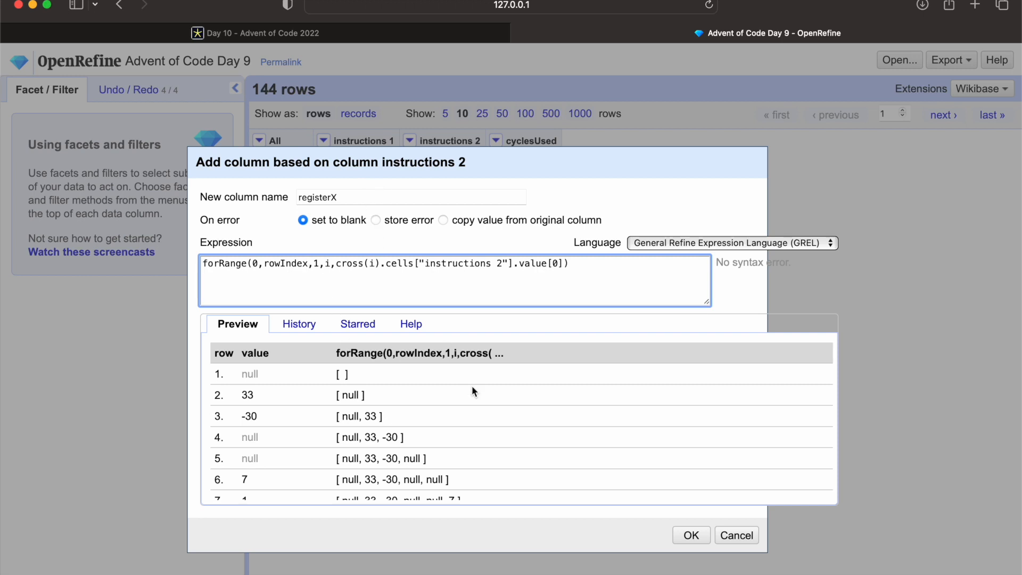
# Step: Create the registerX column from the forRange array expression, and roll the project history back to the cyclesUsed creation
pyautogui.click(690, 535)
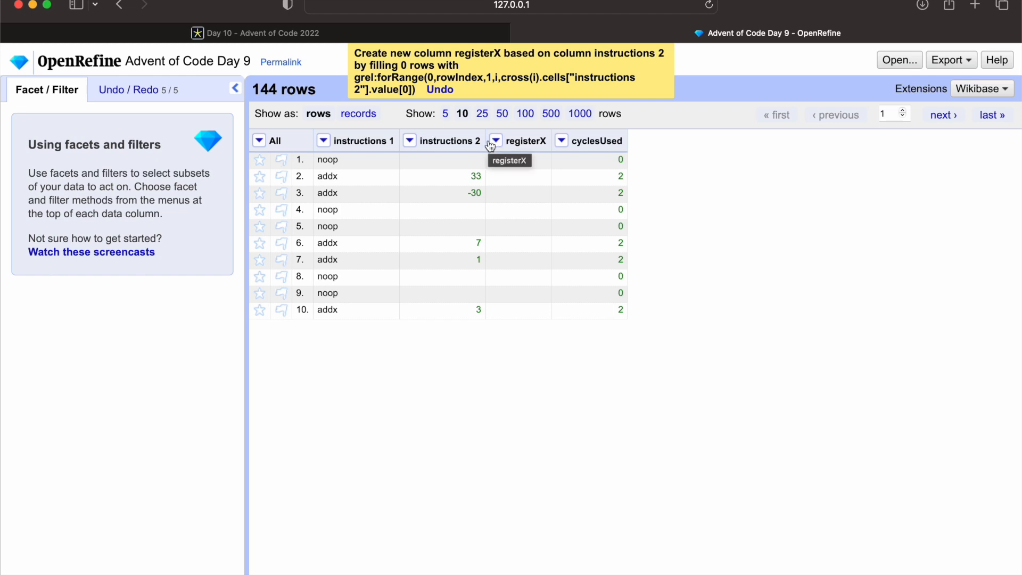
pyautogui.click(131, 90)
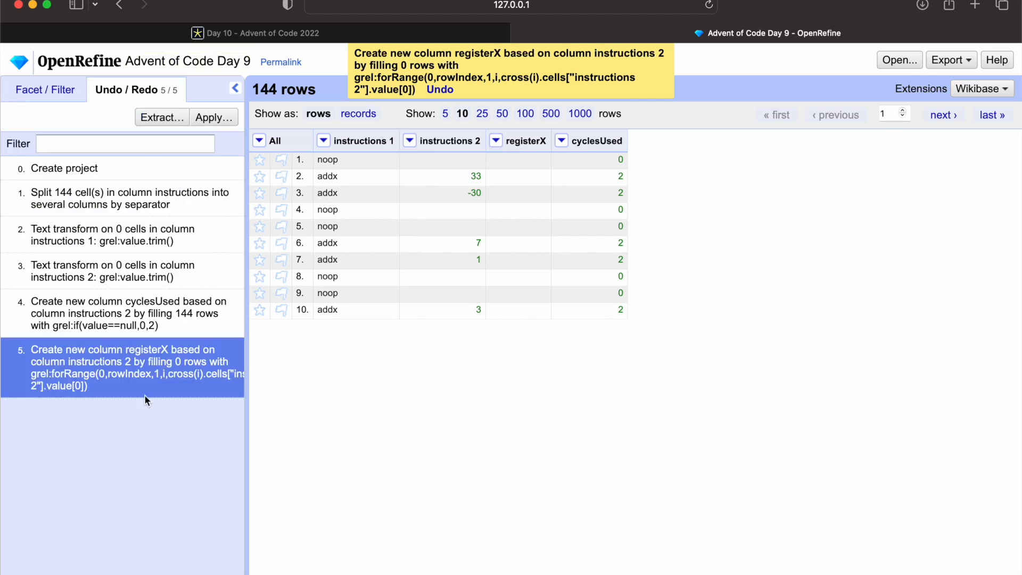
pyautogui.click(149, 303)
# Step: Start a new column named registerX based on instructions 2, reusing the previous forRange expression from the expression history
pyautogui.click(409, 140)
pyautogui.moveTo(455, 235)
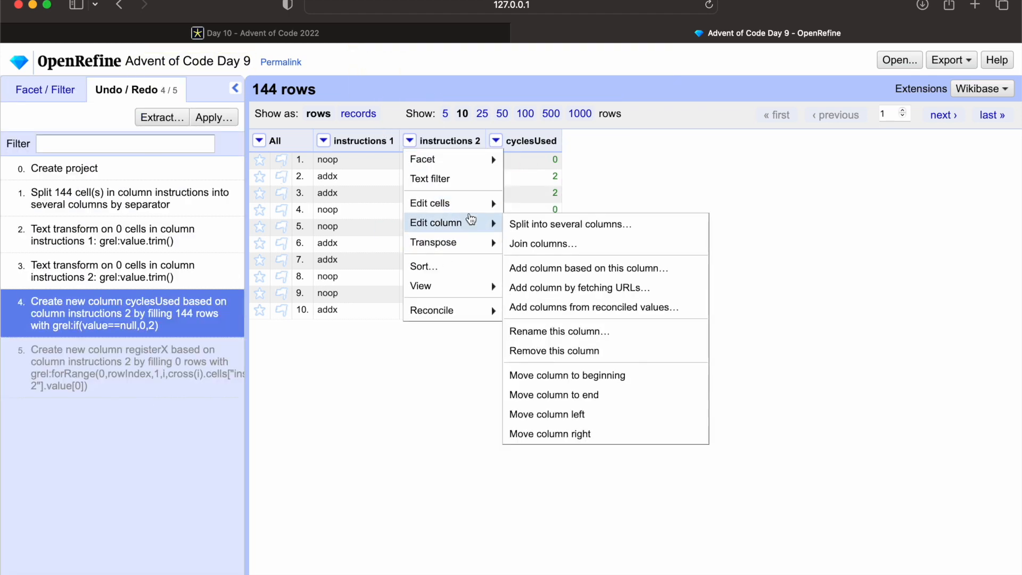
pyautogui.click(618, 330)
pyautogui.click(336, 276)
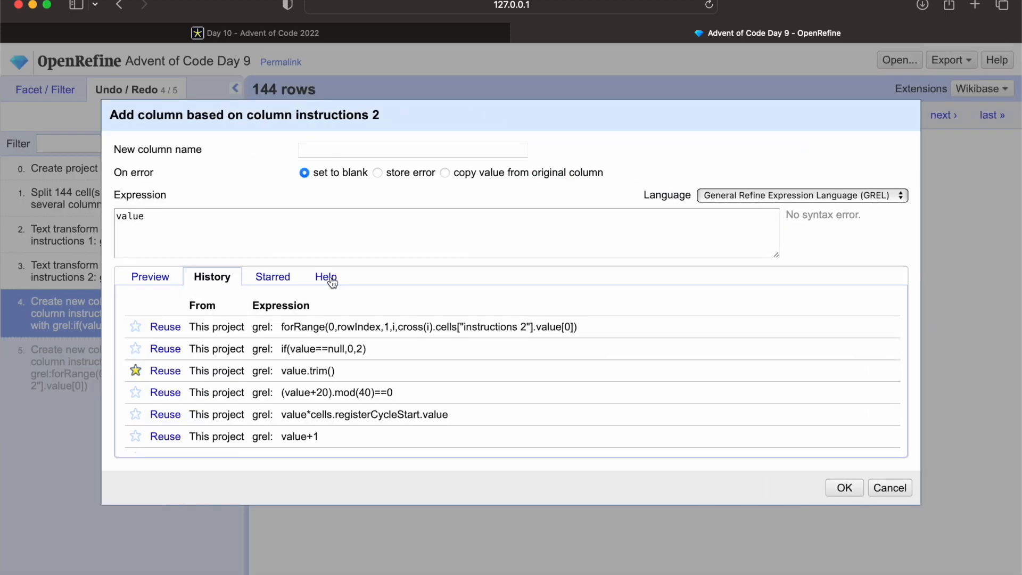
pyautogui.click(166, 327)
pyautogui.click(166, 278)
pyautogui.click(419, 149)
pyautogui.write('registerX')
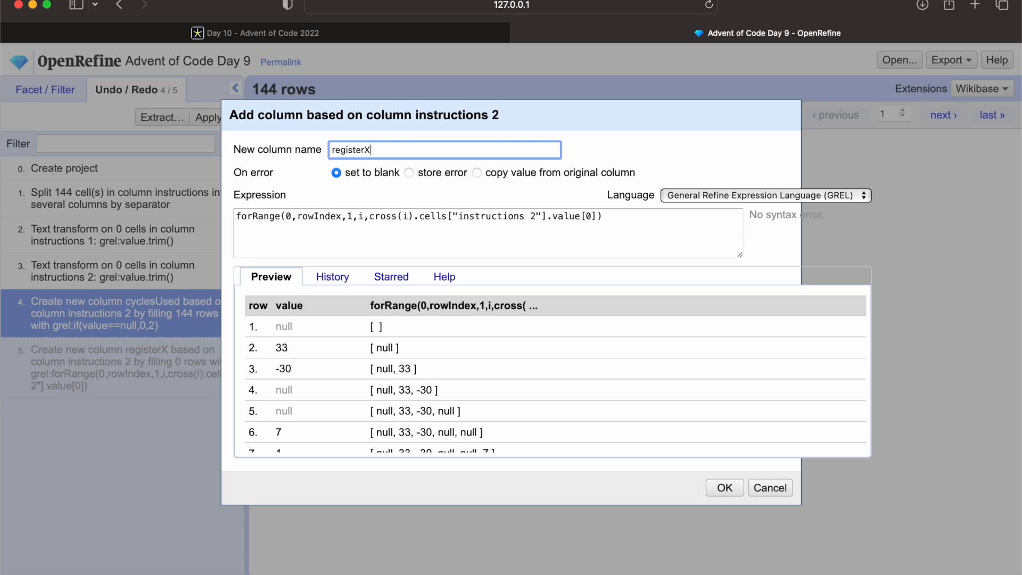
# Step: Append .sum() to the forRange expression and create the registerX column
pyautogui.click(658, 217)
pyautogui.write('.sum()')
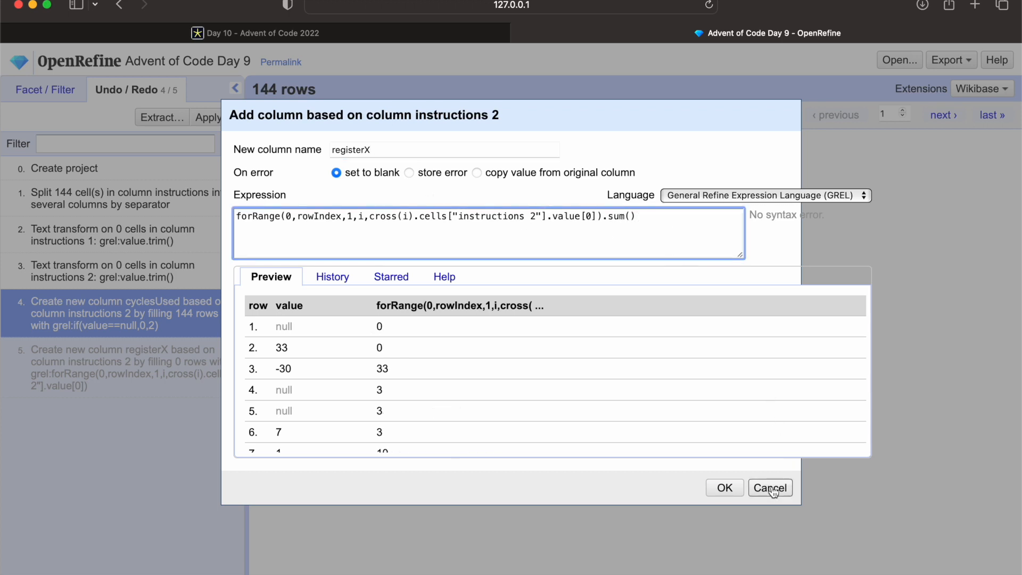
pyautogui.click(730, 487)
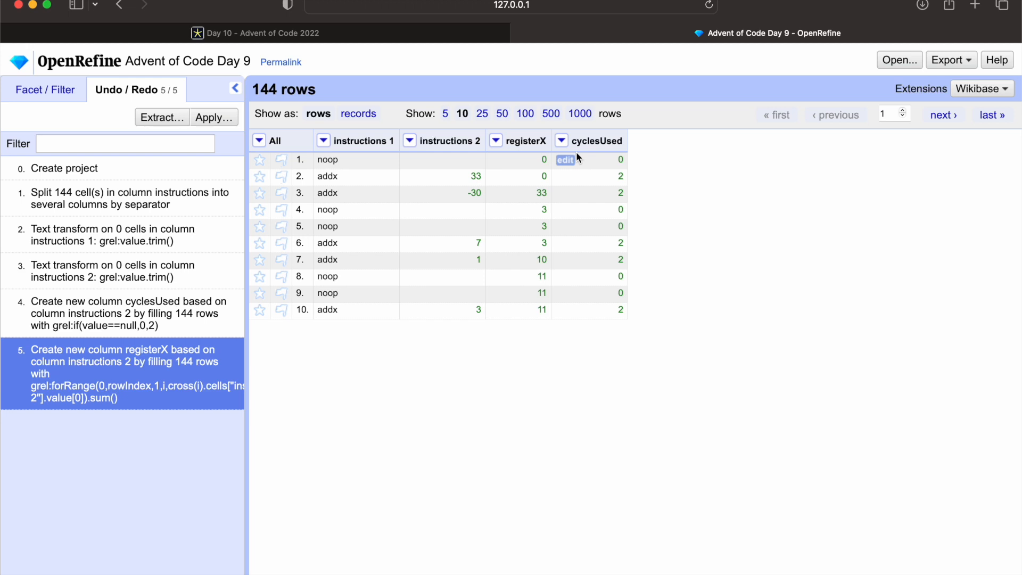
# Step: Transform the cyclesUsed cells with if(value==0,1,value)
pyautogui.click(562, 140)
pyautogui.moveTo(582, 207)
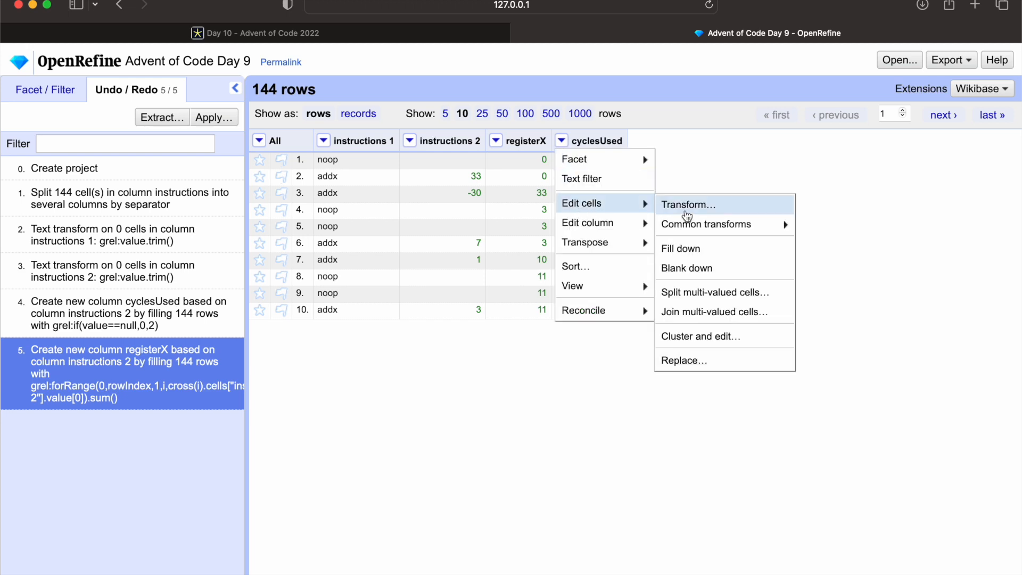
pyautogui.moveTo(585, 159)
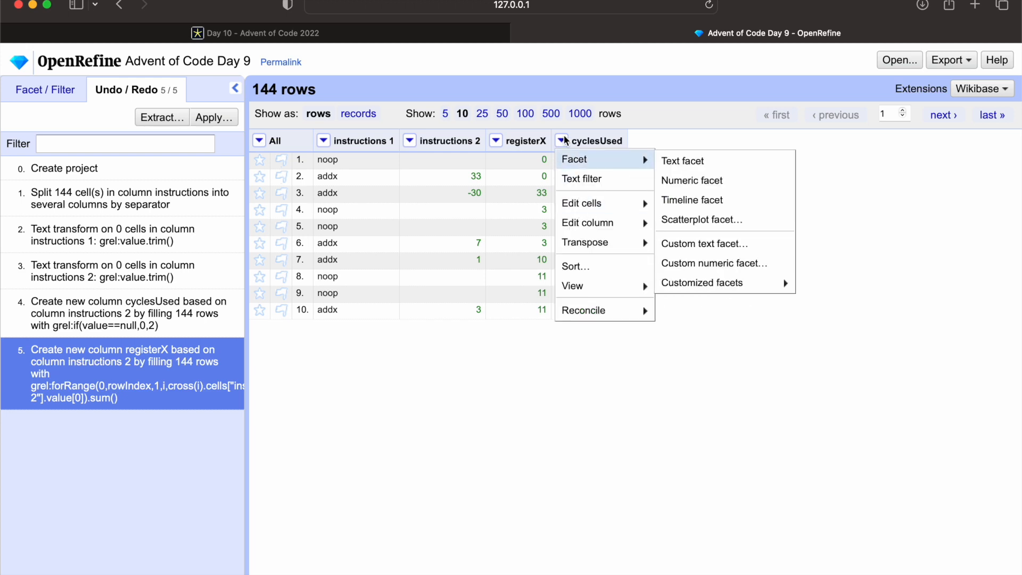
pyautogui.moveTo(620, 205)
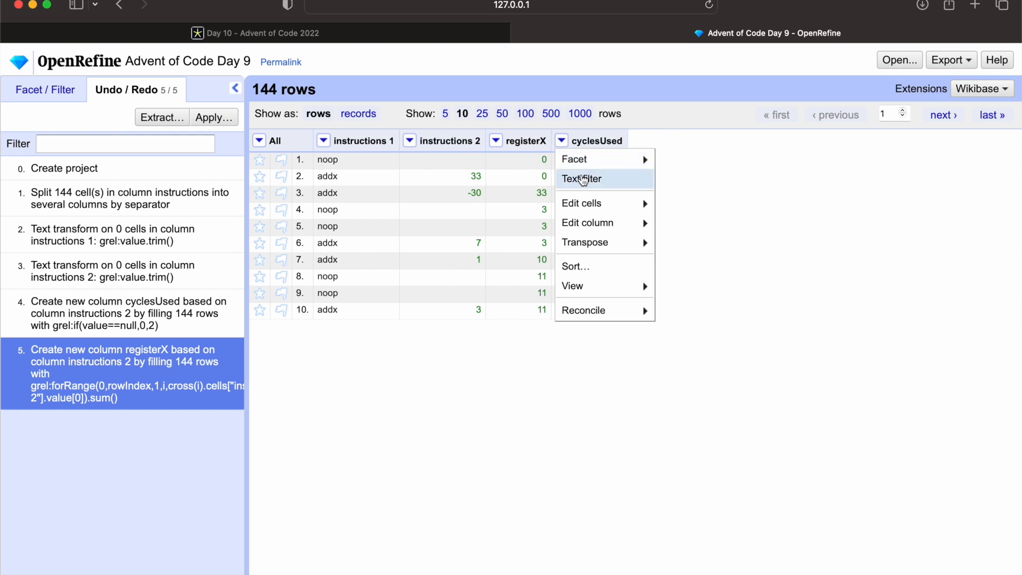
pyautogui.click(676, 206)
pyautogui.click(476, 184)
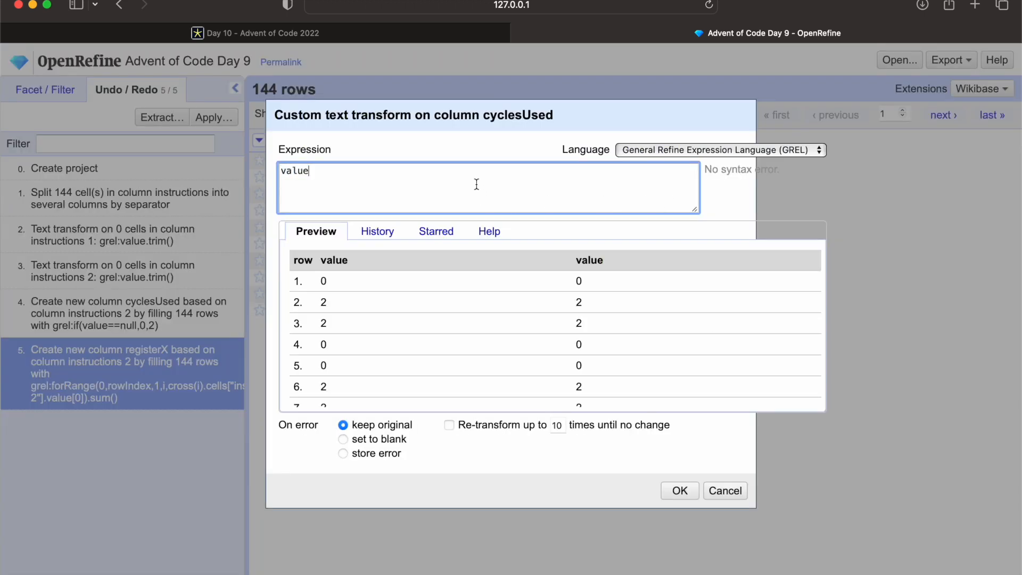
pyautogui.write('(')
pyautogui.press('Left')
pyautogui.write('if')
pyautogui.press('End')
pyautogui.write('==0,1,')
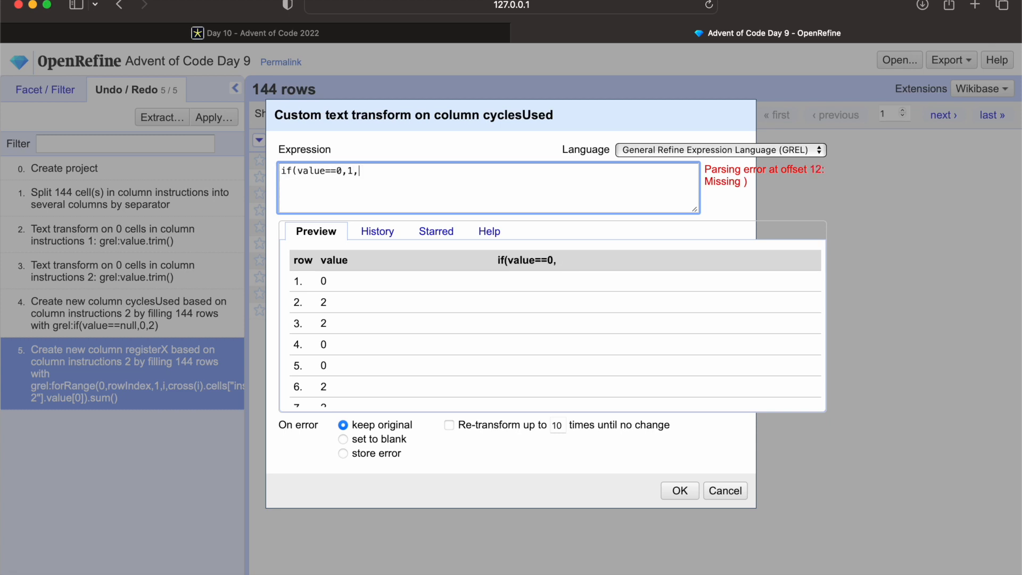
pyautogui.write('value)')
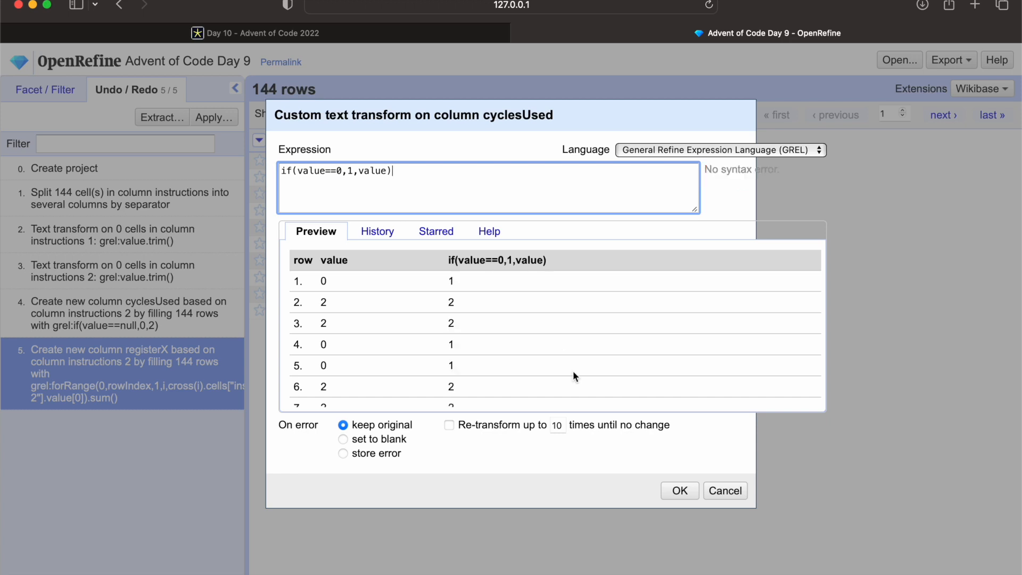
pyautogui.click(679, 490)
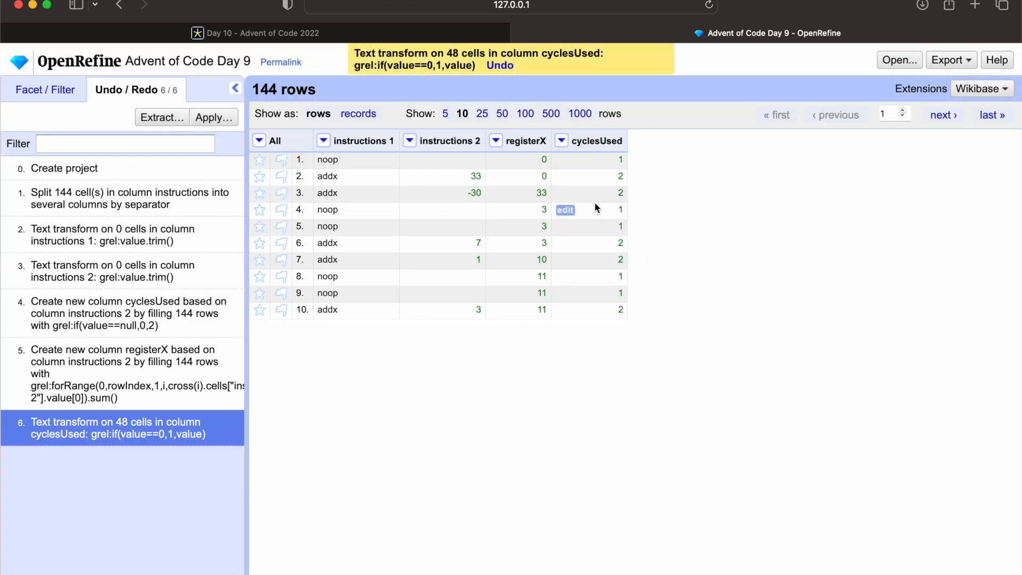
# Step: Begin another transform on cyclesUsed with the expression forRange(0,value,1,i,"1")
pyautogui.click(562, 142)
pyautogui.moveTo(644, 213)
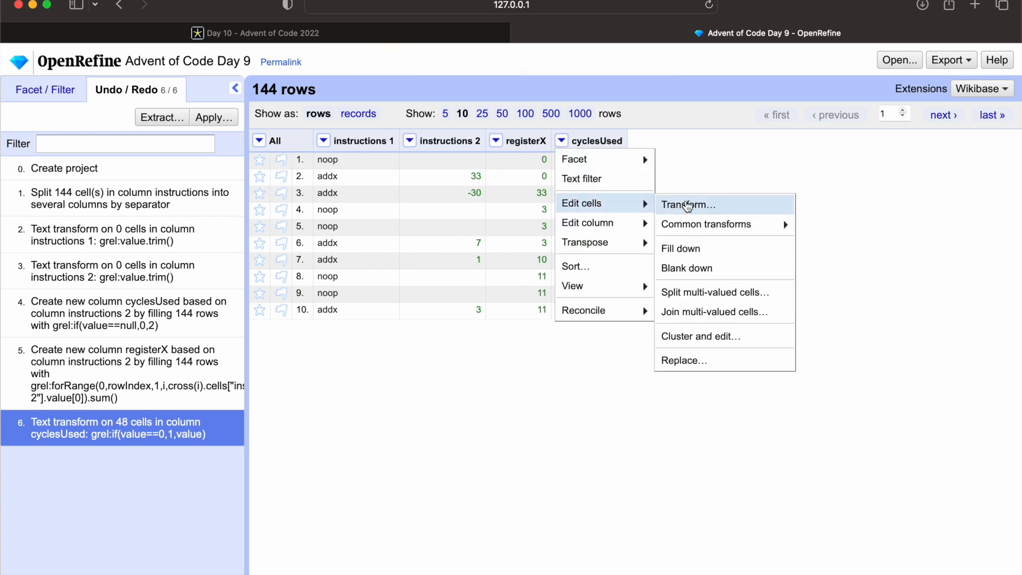
pyautogui.click(685, 204)
pyautogui.click(524, 181)
pyautogui.press('super+Left')
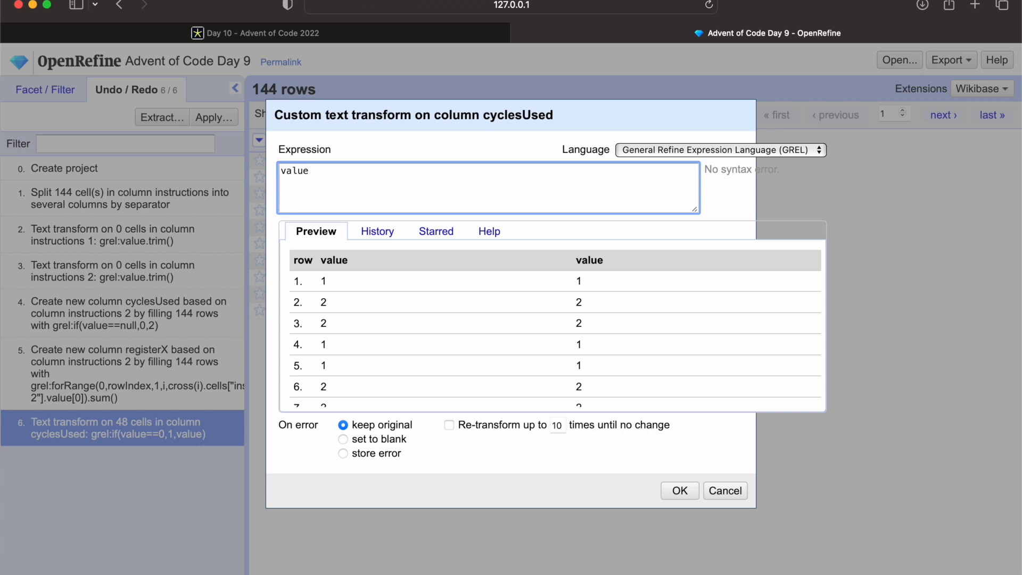
pyautogui.write('forRange(')
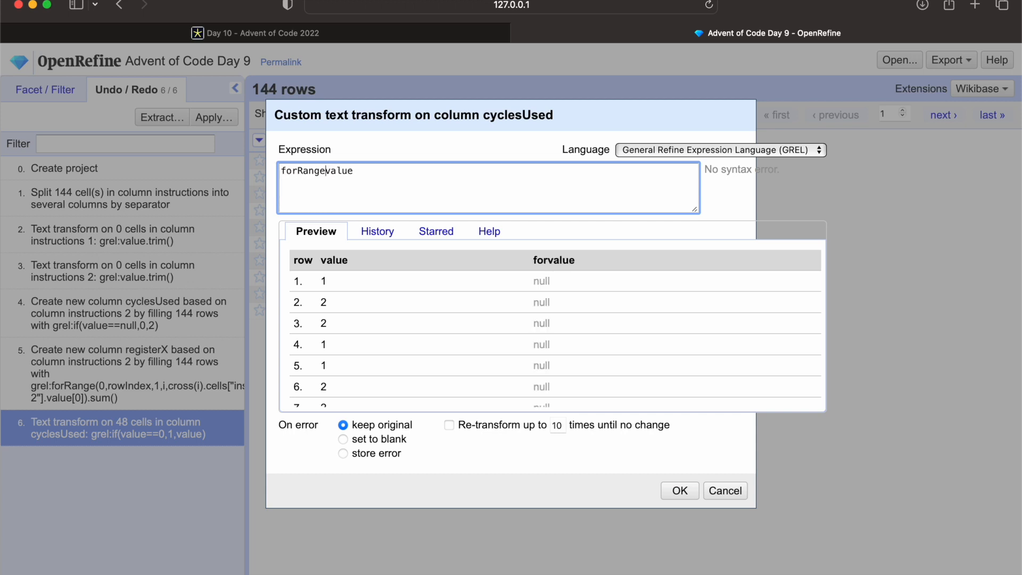
pyautogui.write('0,')
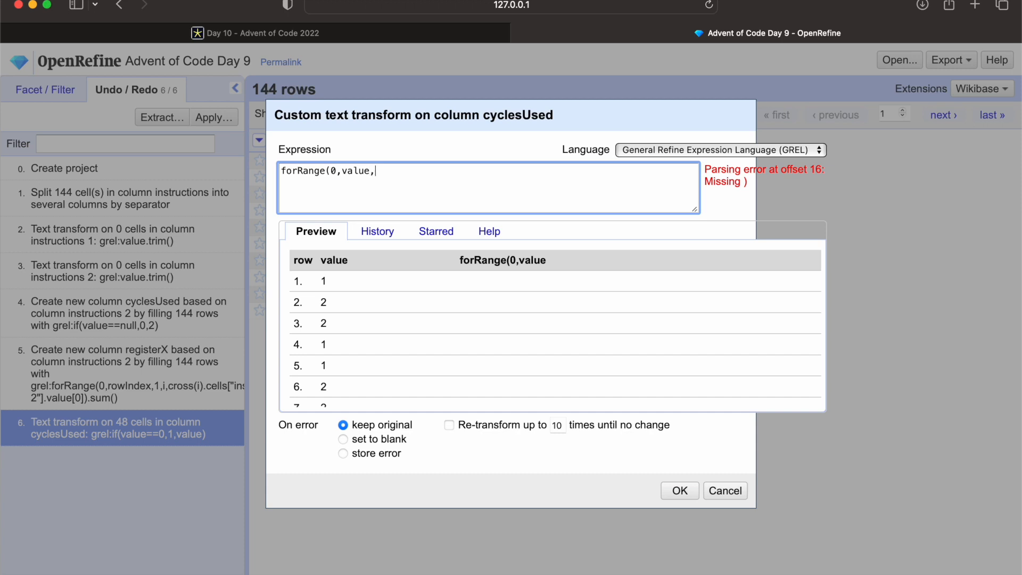
pyautogui.write('1')
pyautogui.write('.i')
pyautogui.press('BackSpace')
pyautogui.press('BackSpace')
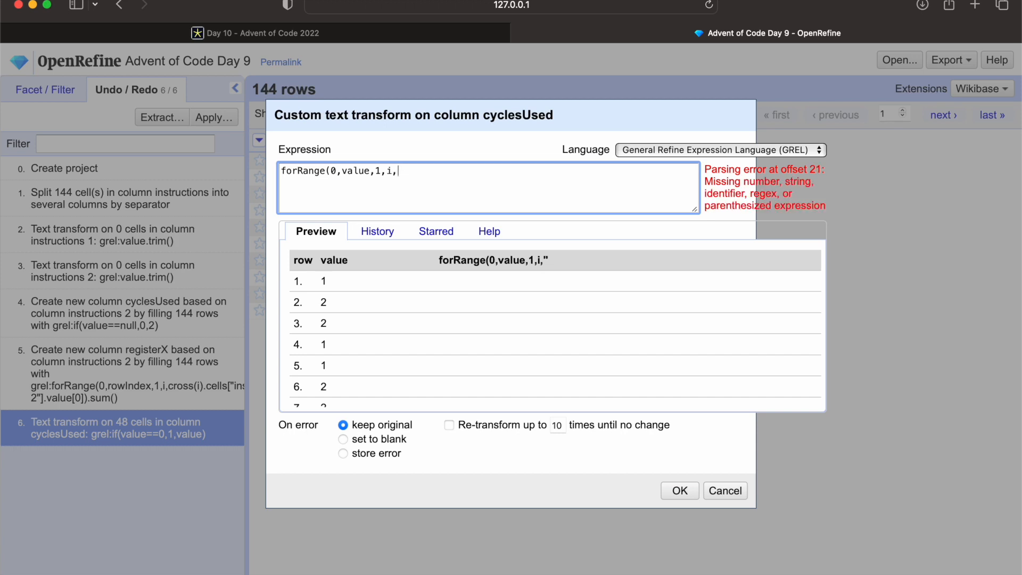
pyautogui.press('BackSpace')
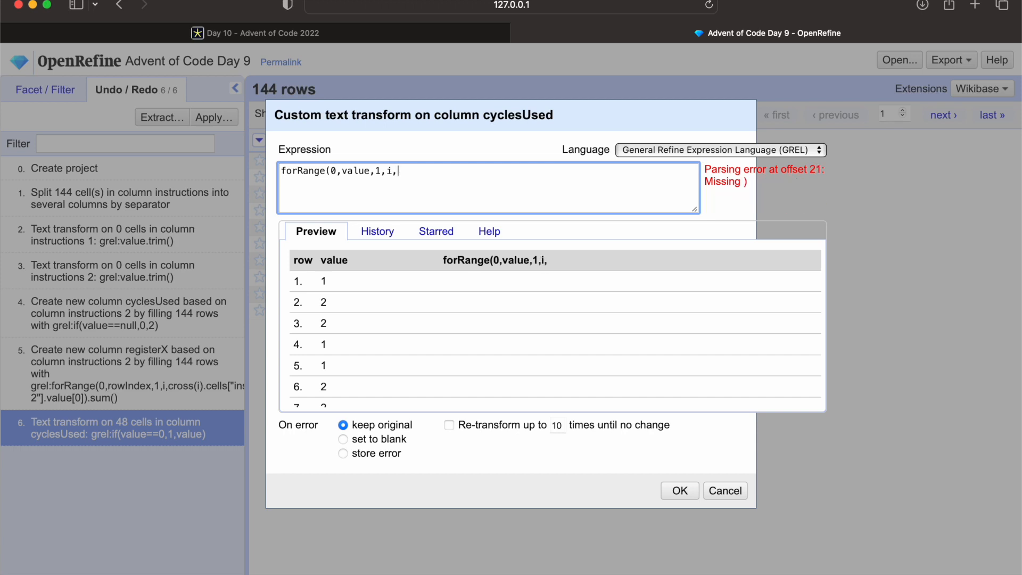
pyautogui.write('"')
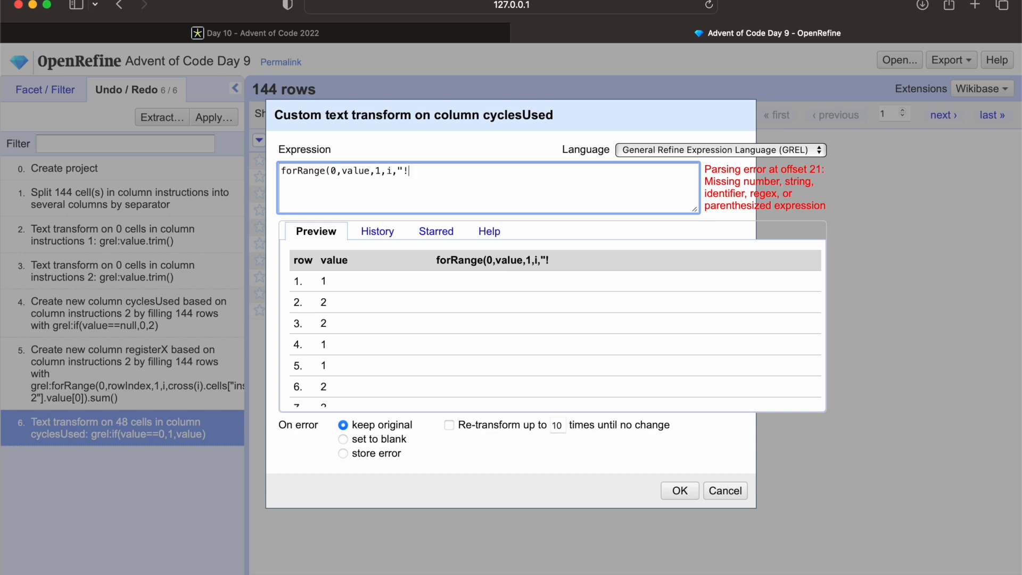
pyautogui.press('BackSpace')
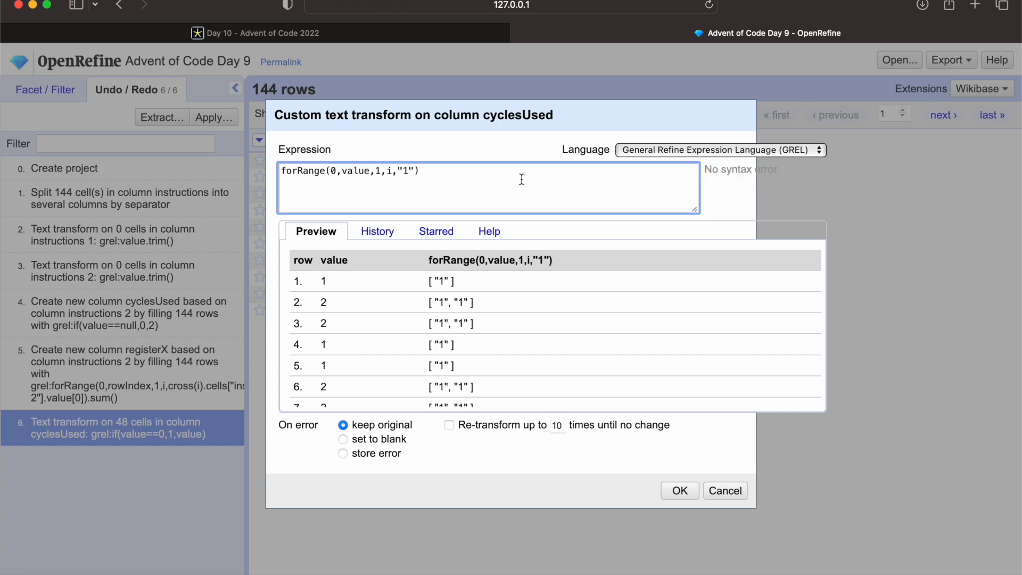
# Step: Append .join("|") to the expression, compare the preview with the original values, and apply the transform to cyclesUsed
pyautogui.write('join("|"')
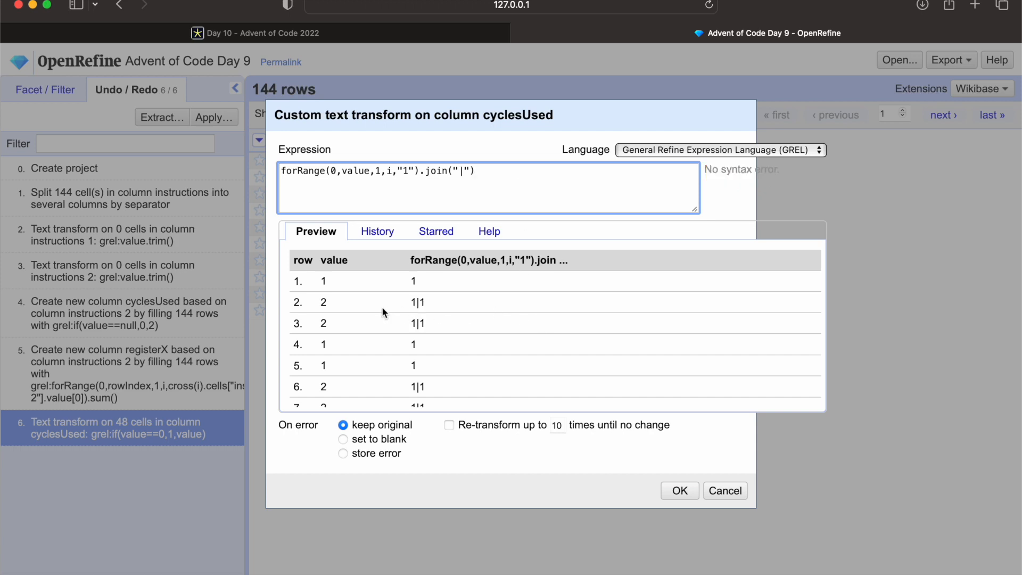
pyautogui.moveTo(320, 302); pyautogui.dragTo(333, 303)
pyautogui.click(409, 304)
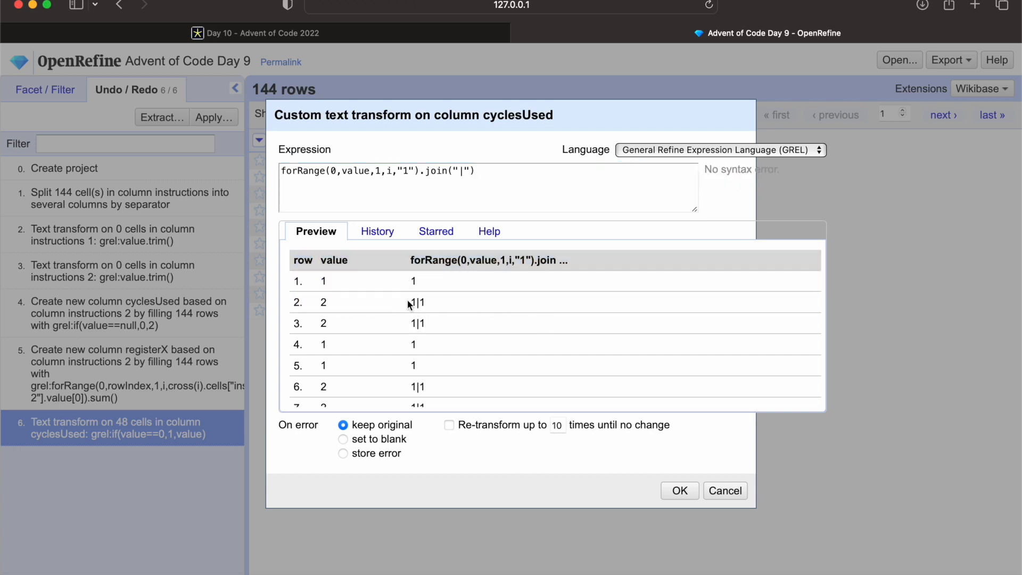
pyautogui.click(665, 490)
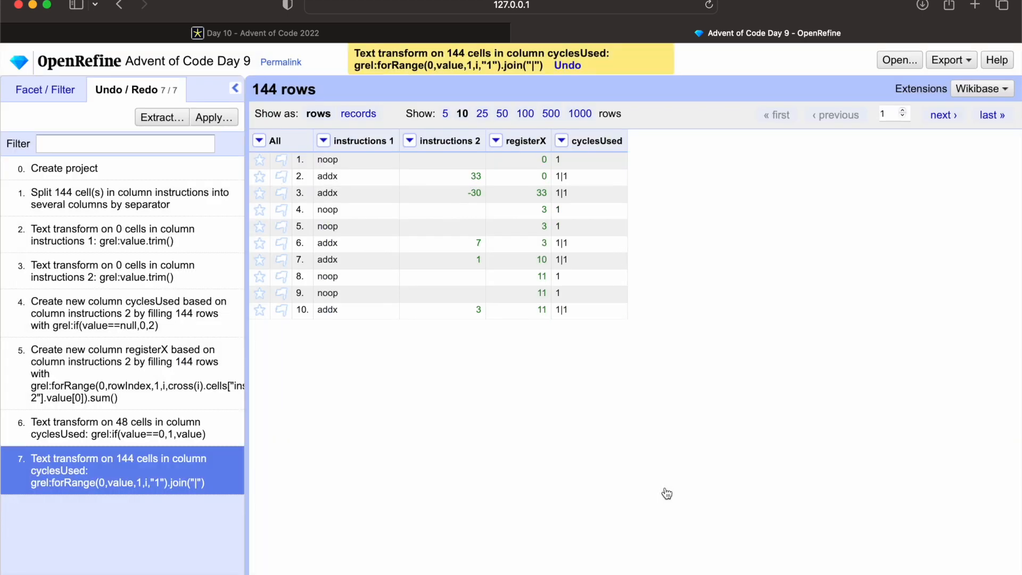
# Step: Split the multi-valued cells of cyclesUsed into separate rows using the separator |
pyautogui.click(561, 141)
pyautogui.moveTo(634, 209)
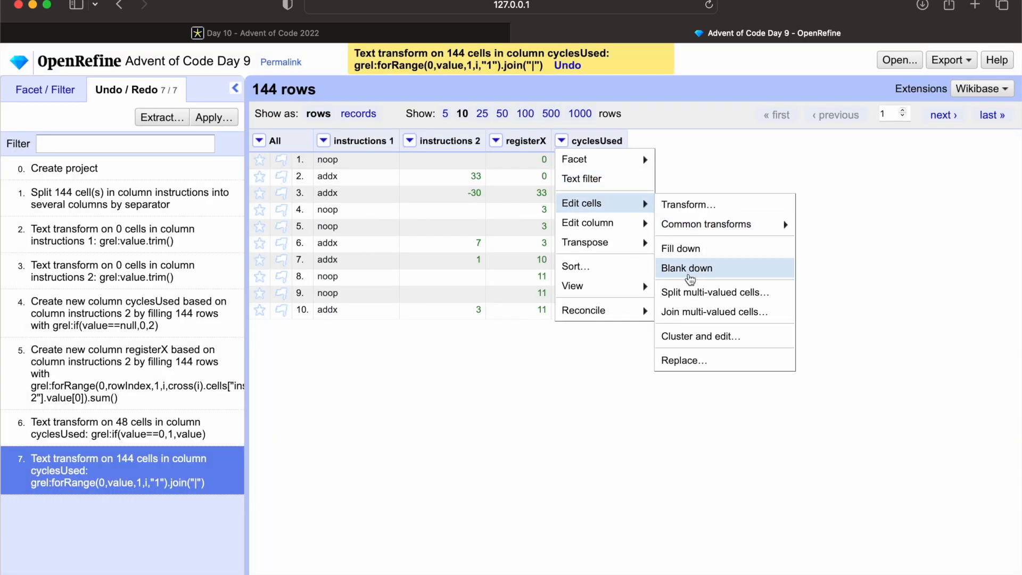
pyautogui.click(687, 293)
pyautogui.write('|')
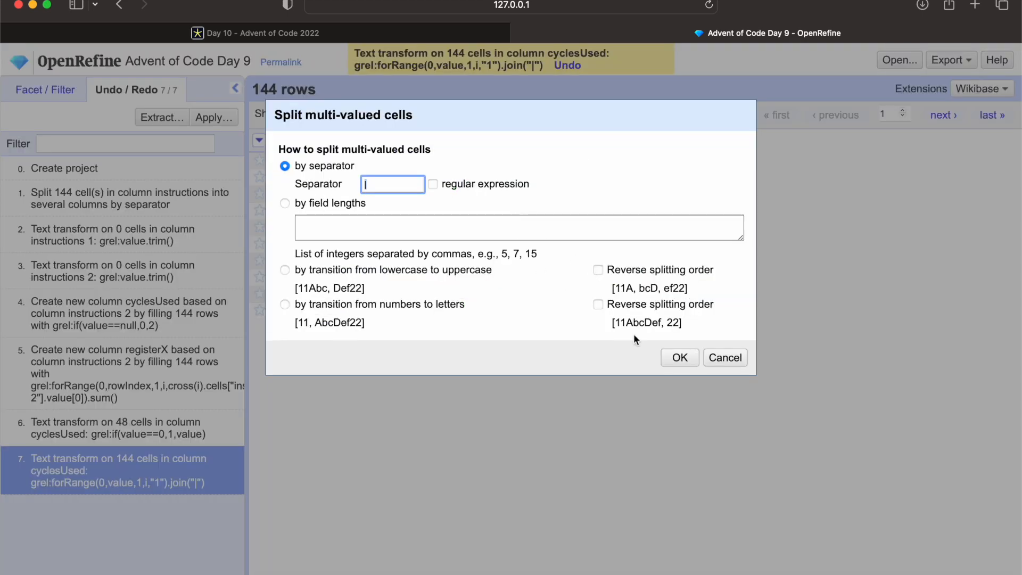
pyautogui.click(679, 357)
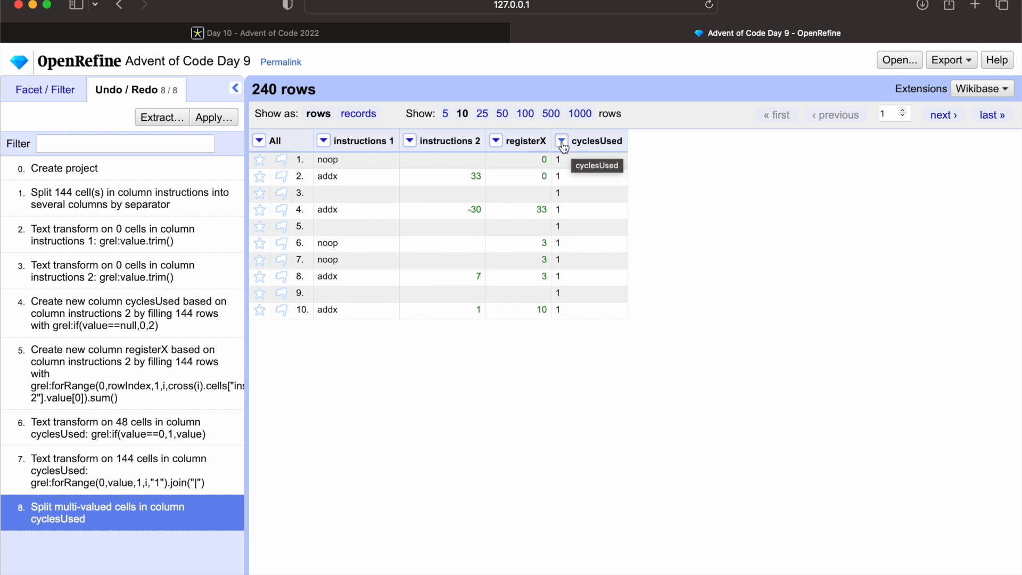
# Step: Convert the cyclesUsed cells to numbers and return to the facet and filter view
pyautogui.click(562, 142)
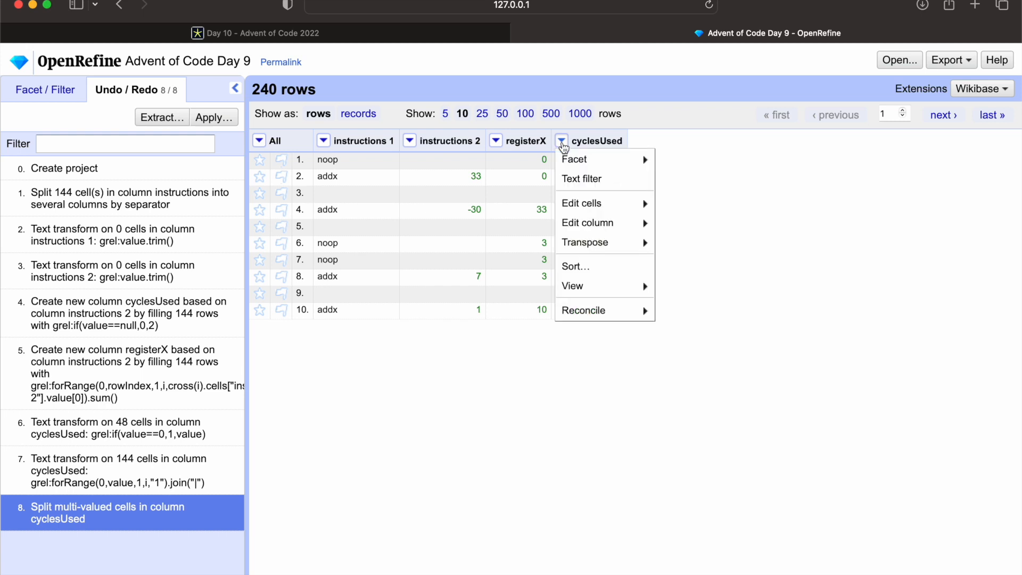
pyautogui.moveTo(585, 202)
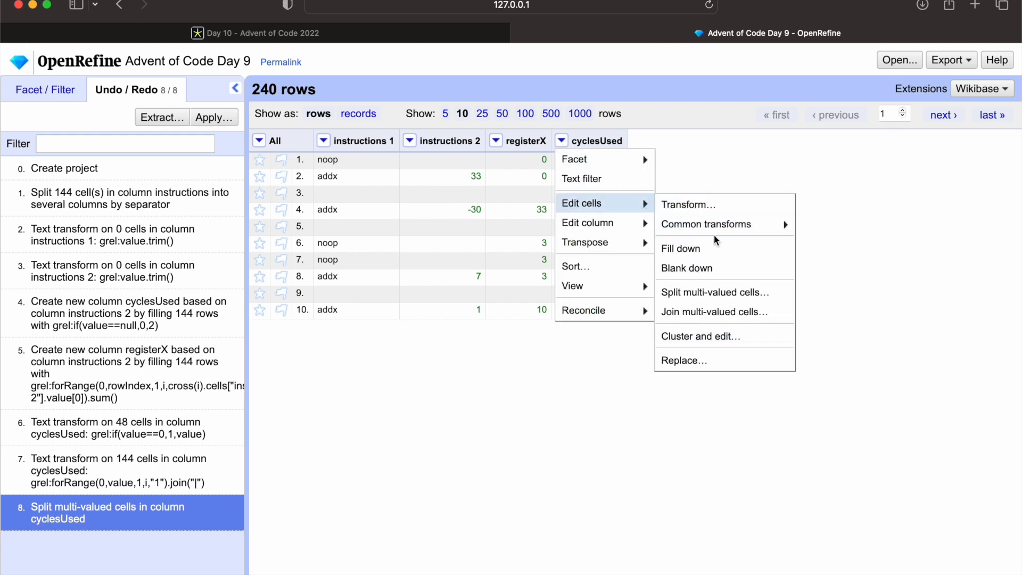
pyautogui.moveTo(745, 224)
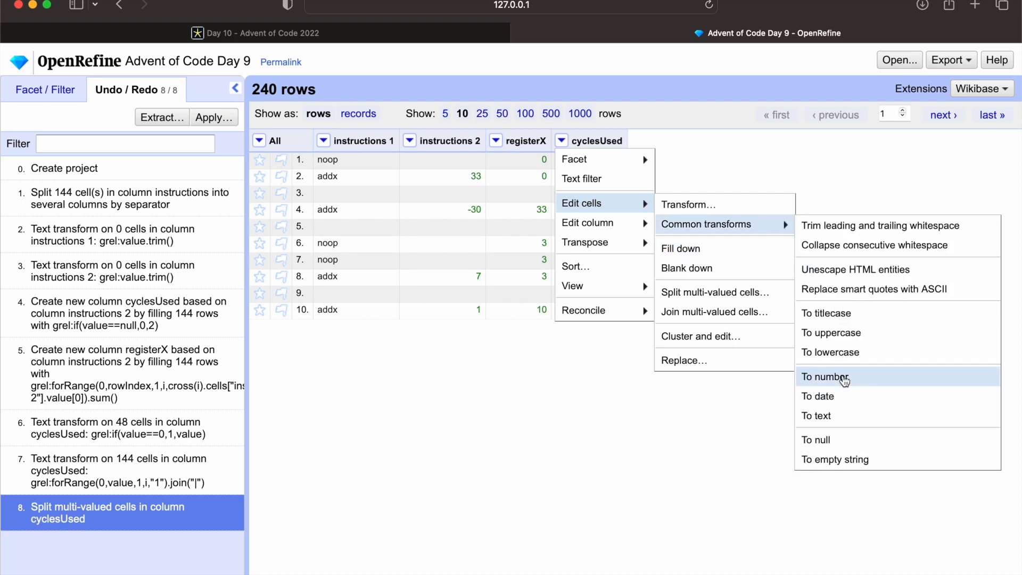
pyautogui.click(830, 376)
pyautogui.click(38, 79)
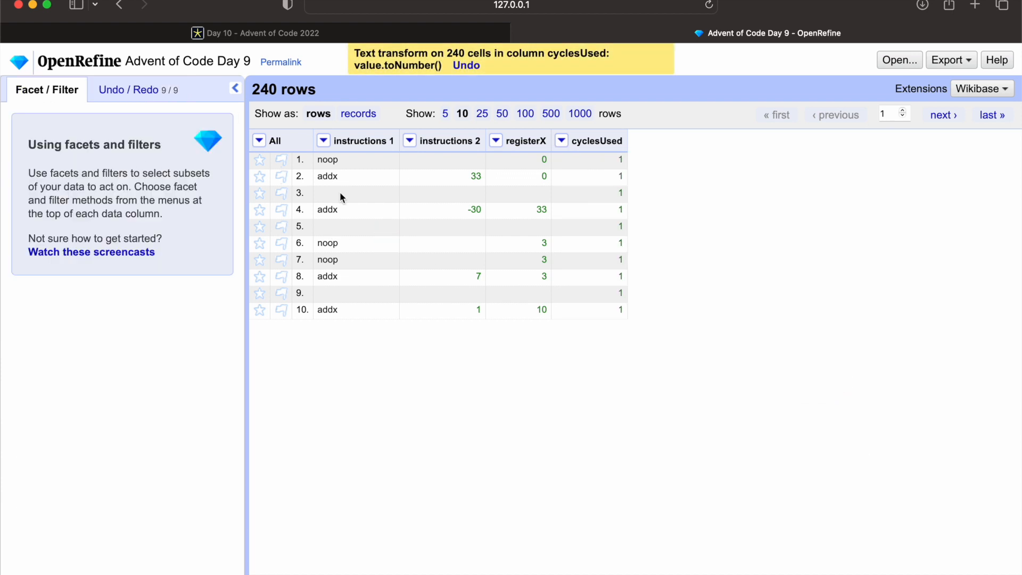
# Step: Start a new column based on cyclesUsed and name it cumulativeCycles
pyautogui.click(561, 141)
pyautogui.moveTo(579, 228)
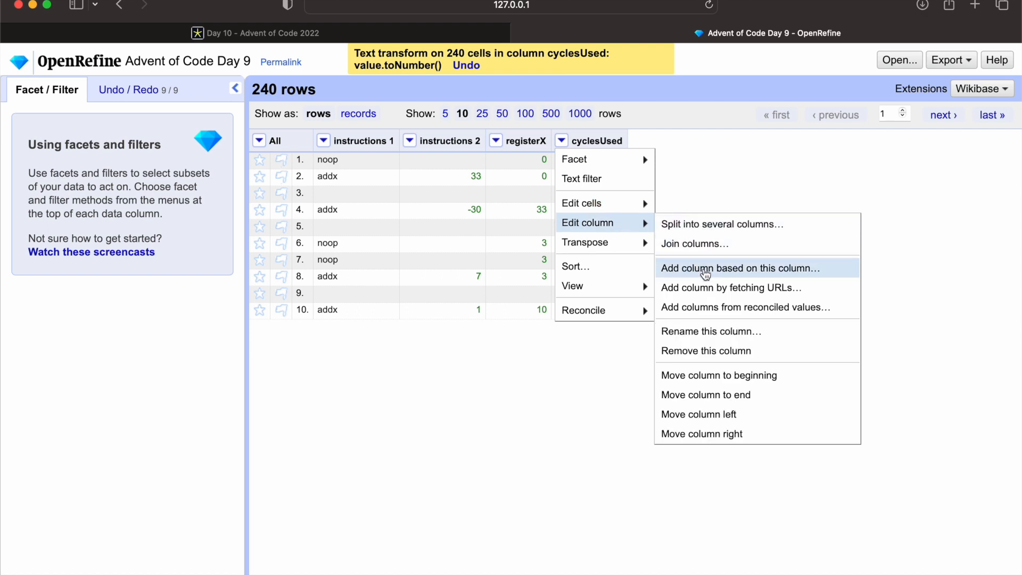
pyautogui.click(705, 268)
pyautogui.write('c')
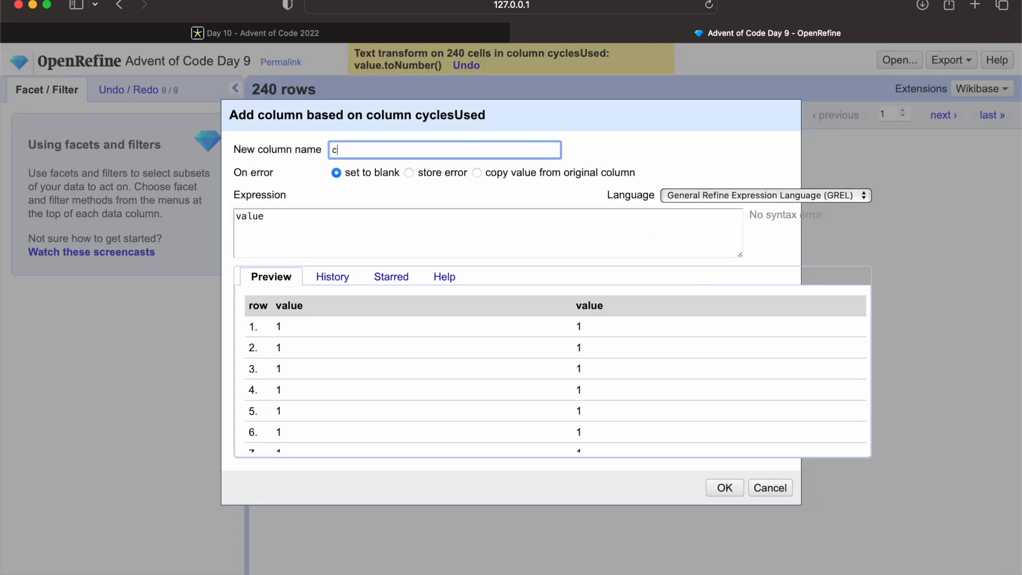
pyautogui.write('umulativeCycles')
# Step: Reuse the earlier expression forRange(0,rowIndex,1,i,cross(i).cells["instructions 2"].value[0]) from the history and preview it
pyautogui.click(433, 229)
pyautogui.click(333, 277)
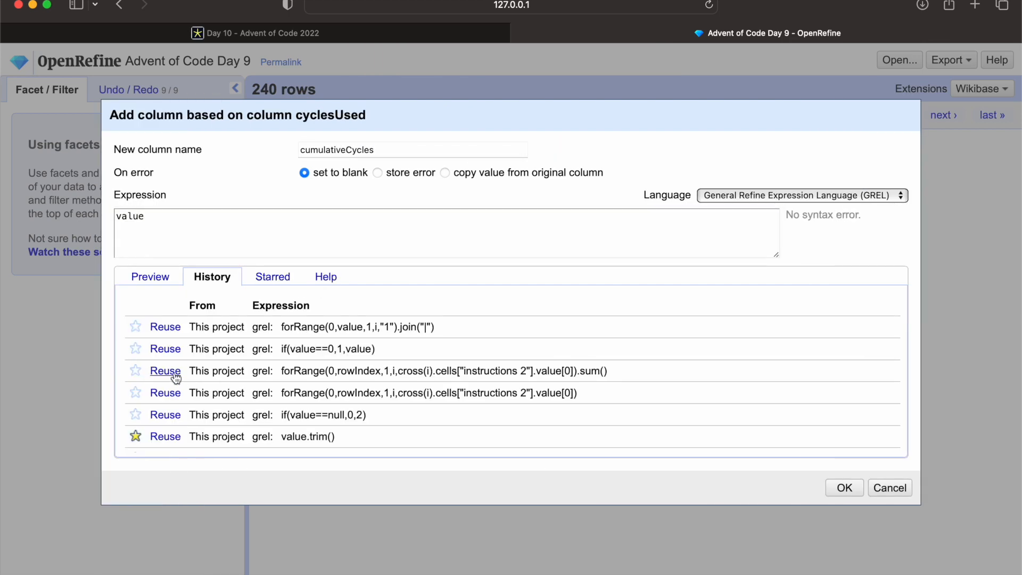
pyautogui.click(165, 393)
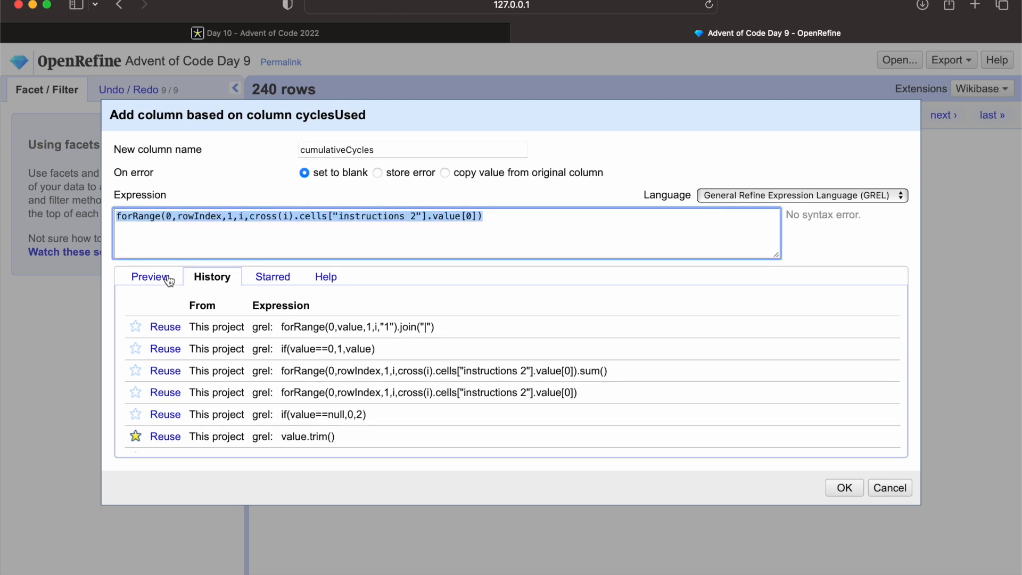
pyautogui.click(165, 278)
# Step: Replace the column name "instructions 2" in the expression with cyclesUsed
pyautogui.moveTo(536, 216); pyautogui.dragTo(459, 216)
pyautogui.write('cucl')
pyautogui.press('BackSpace')
pyautogui.press('BackSpace')
pyautogui.press('BackSpace')
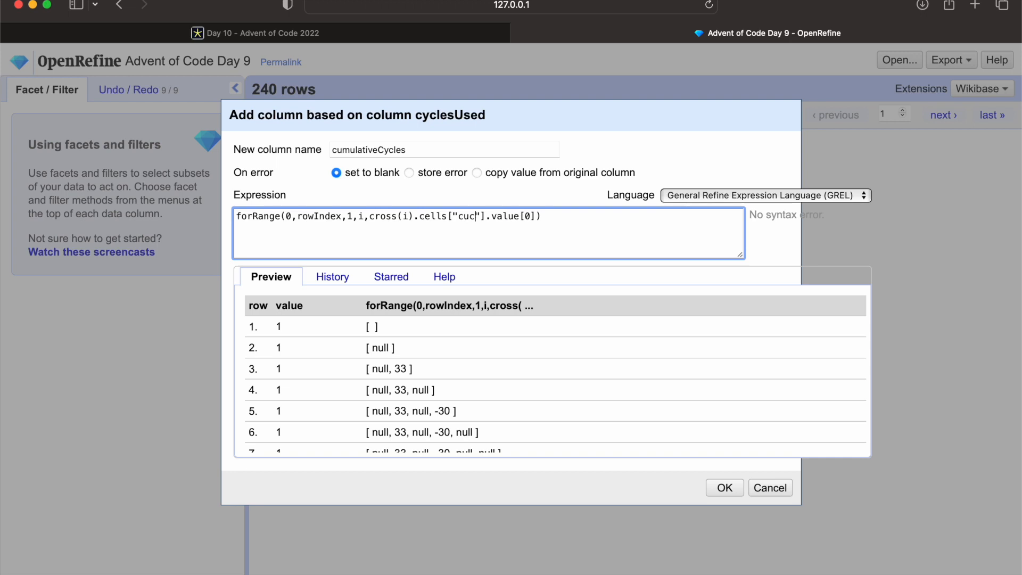
pyautogui.write('yc')
pyautogui.press('BackSpace')
pyautogui.press('BackSpace')
pyautogui.write('yclesUsed')
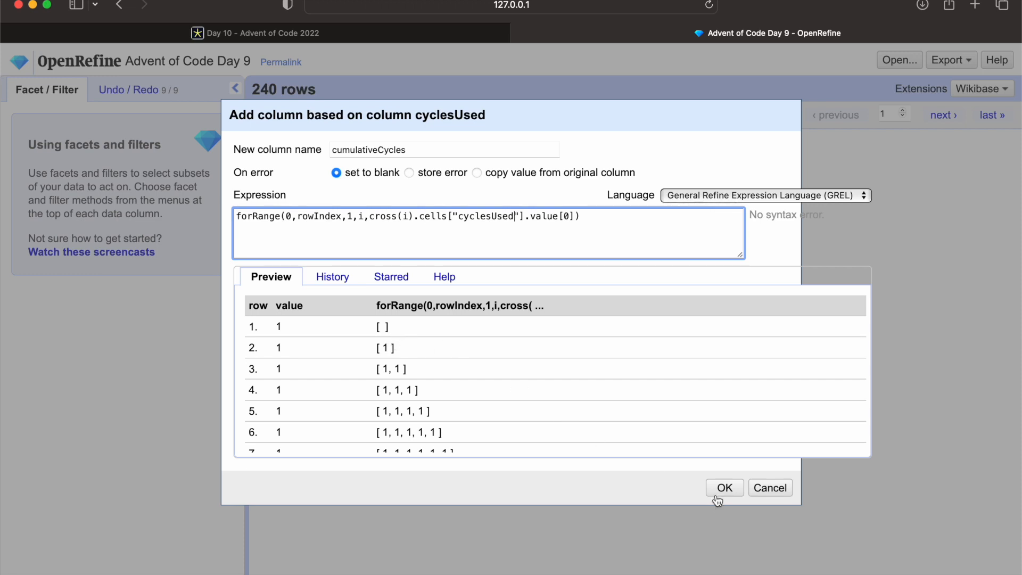
# Step: Append .sum() to the expression, extend the range end to rowIndex+1, and create the cumulativeCycles column
pyautogui.click(616, 211)
pyautogui.write('.sum()')
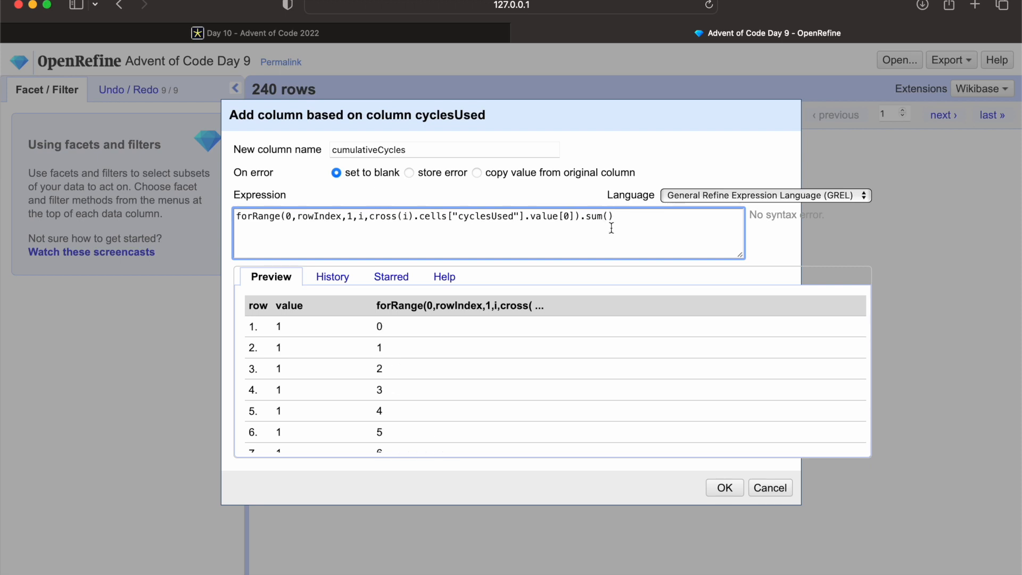
pyautogui.moveTo(582, 119); pyautogui.dragTo(567, 208)
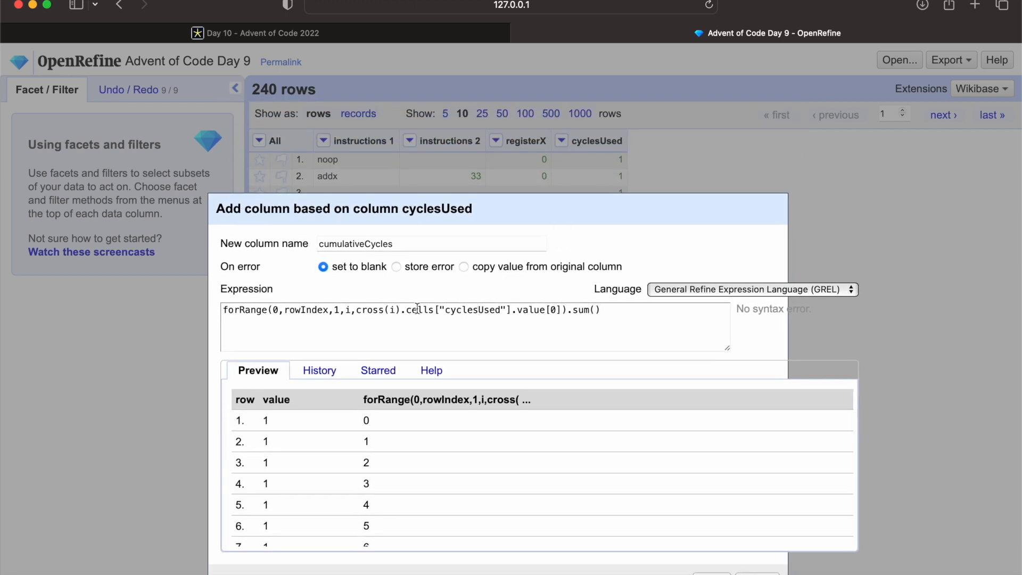
pyautogui.click(327, 311)
pyautogui.write('+1')
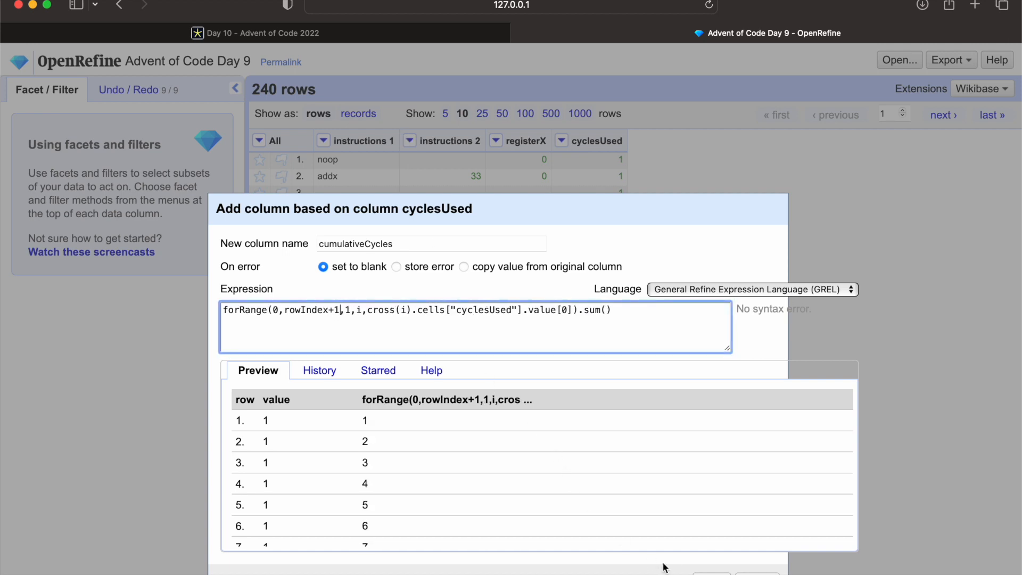
pyautogui.click(711, 574)
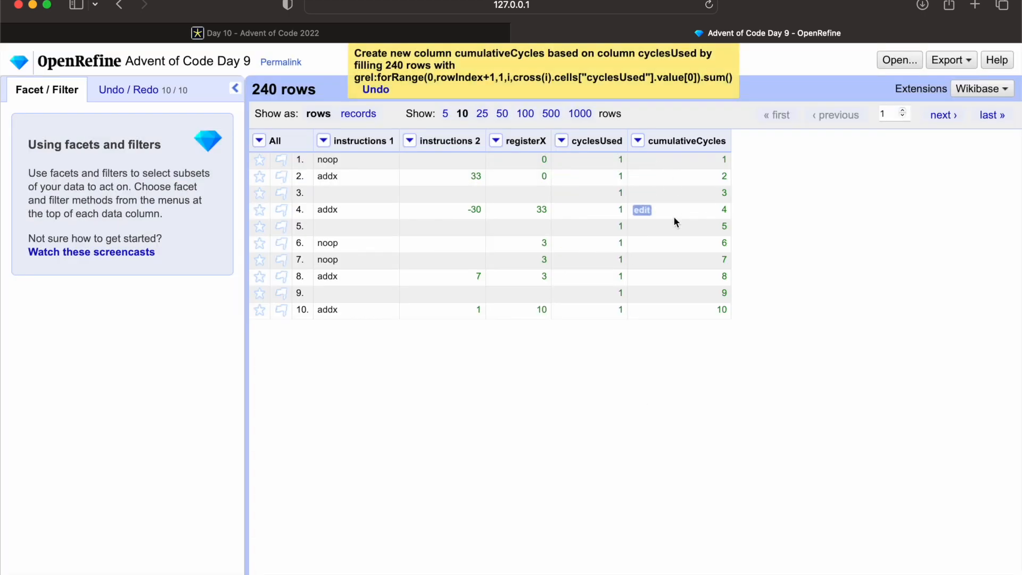
pyautogui.click(637, 141)
pyautogui.moveTo(666, 158)
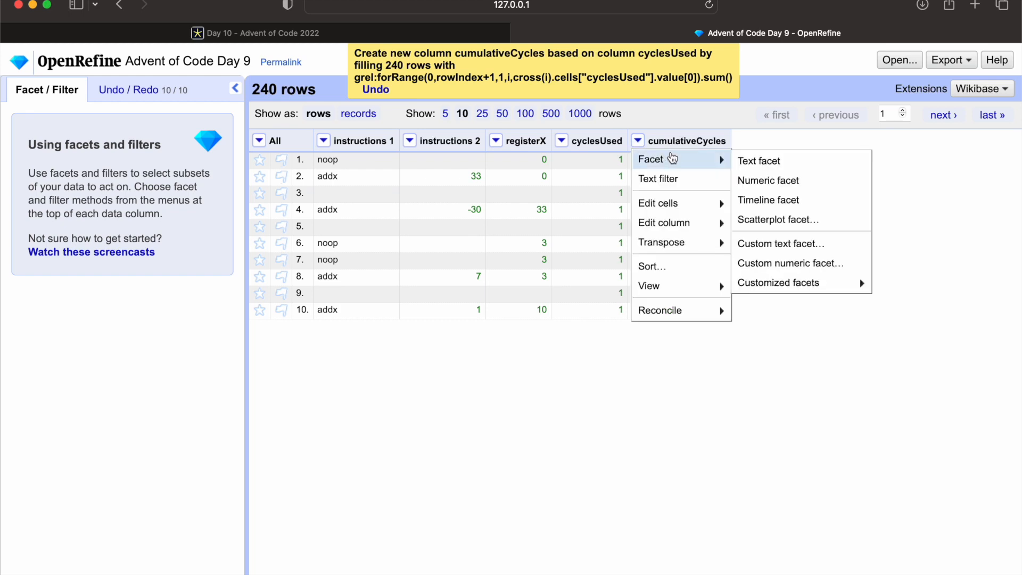
pyautogui.click(758, 245)
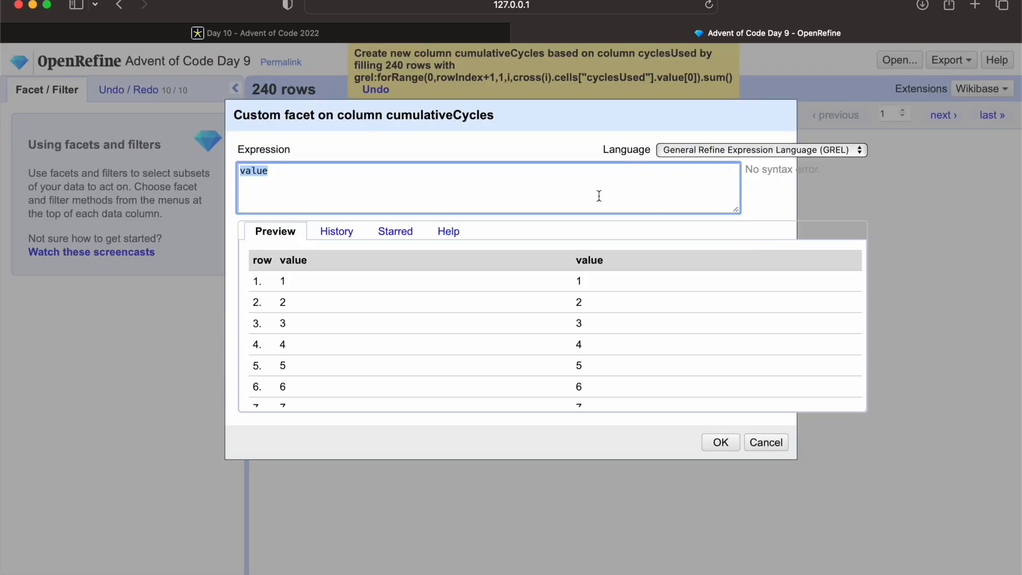
pyautogui.click(580, 189)
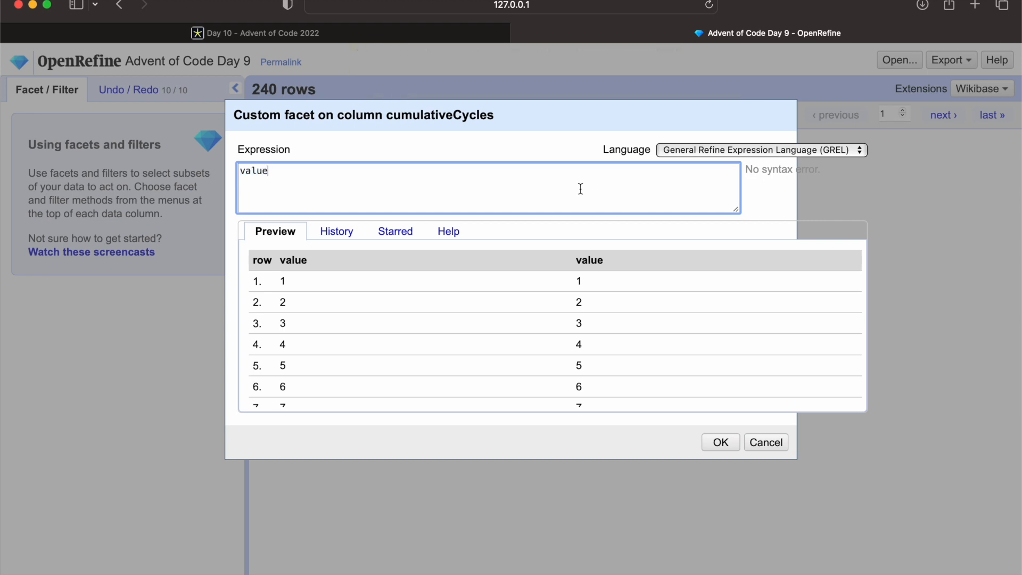
# Step: Switch to the Advent of Code puzzle page and examine how the 20th cycle's signal strength is calculated
pyautogui.click(432, 31)
pyautogui.scroll(-15, 382, 365)
pyautogui.scroll(-10, 383, 365)
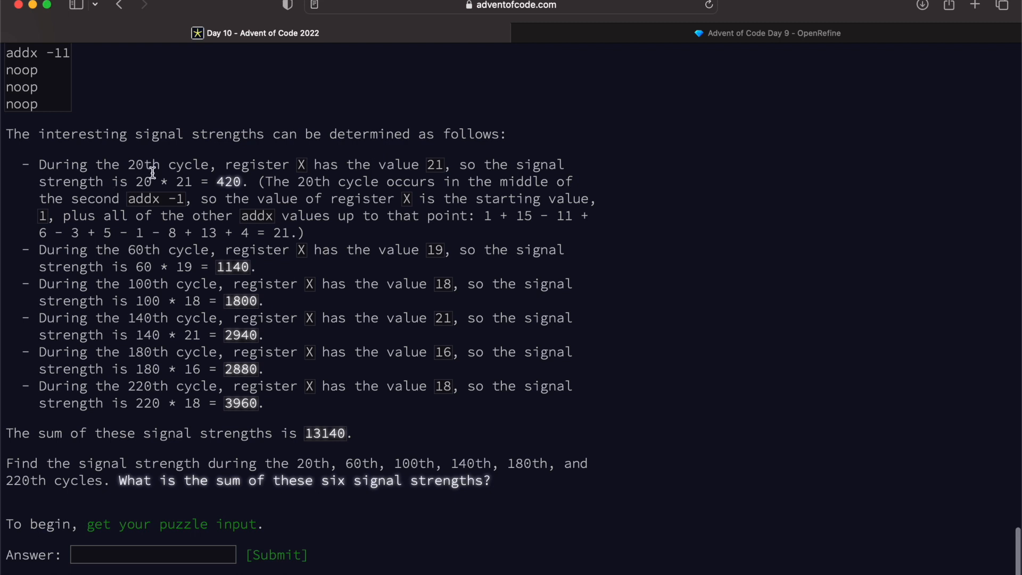
pyautogui.doubleClick(190, 182)
pyautogui.click(193, 183)
pyautogui.moveTo(240, 185); pyautogui.dragTo(176, 184)
pyautogui.click(607, 31)
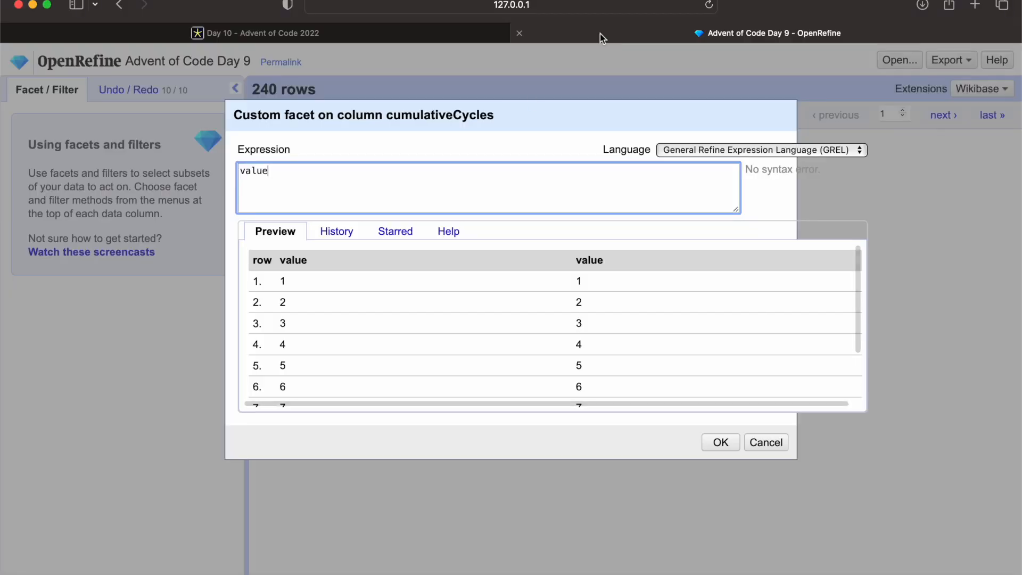
# Step: Back in OpenRefine, cancel the custom facet and fill down the blank cells in the registerX column
pyautogui.click(767, 443)
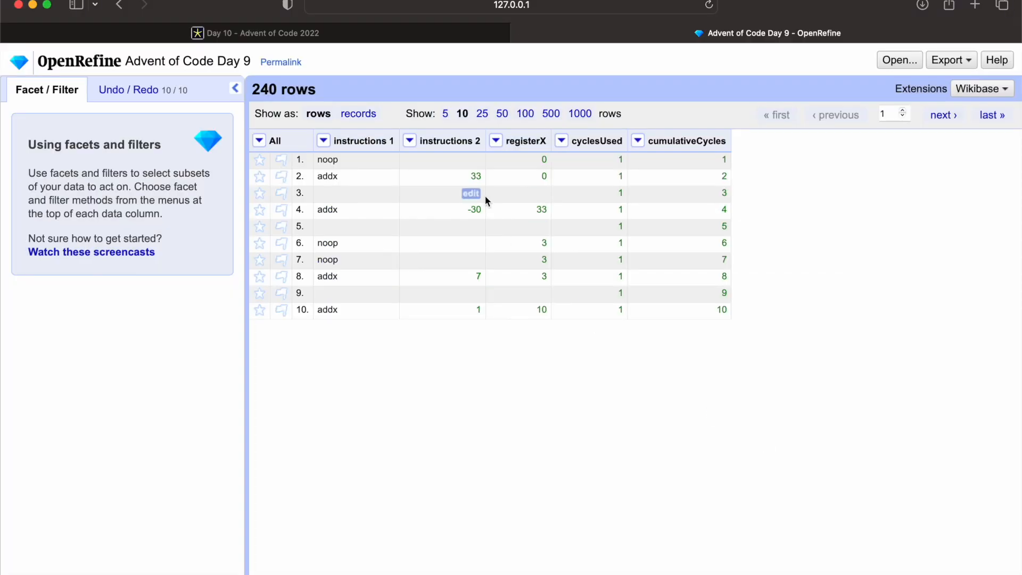
pyautogui.click(409, 142)
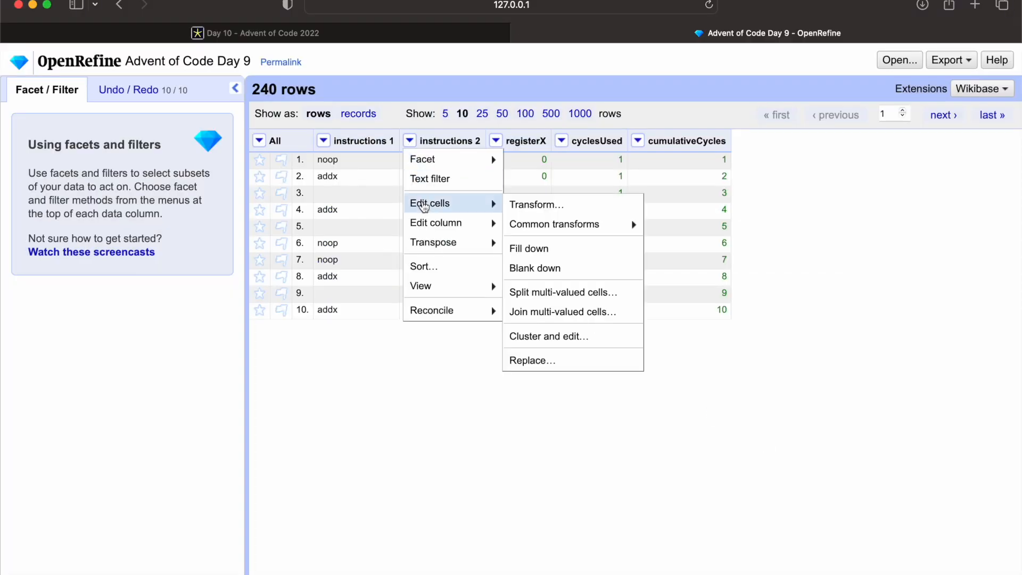
pyautogui.click(497, 139)
pyautogui.click(497, 139)
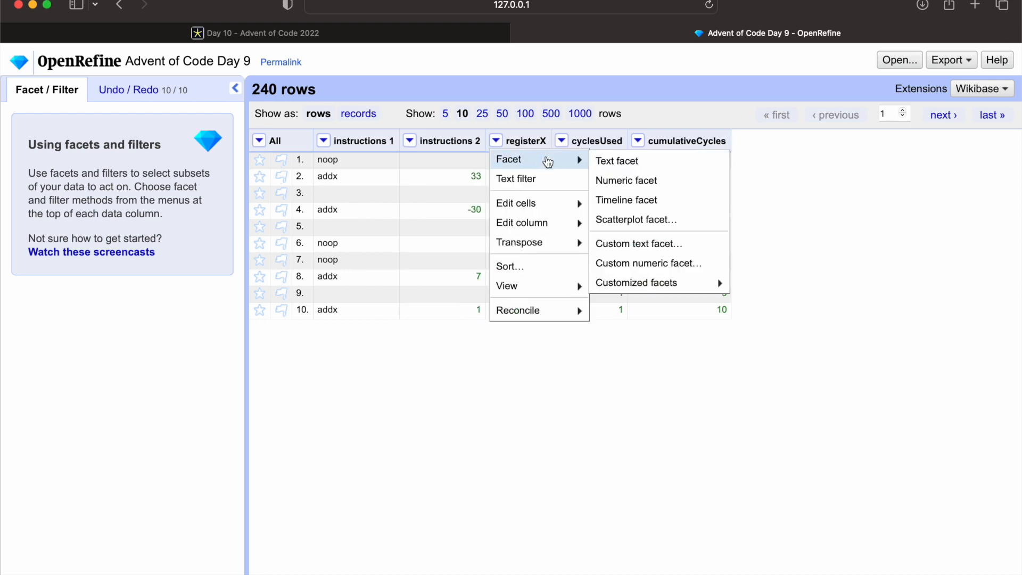
pyautogui.moveTo(548, 205)
pyautogui.click(625, 247)
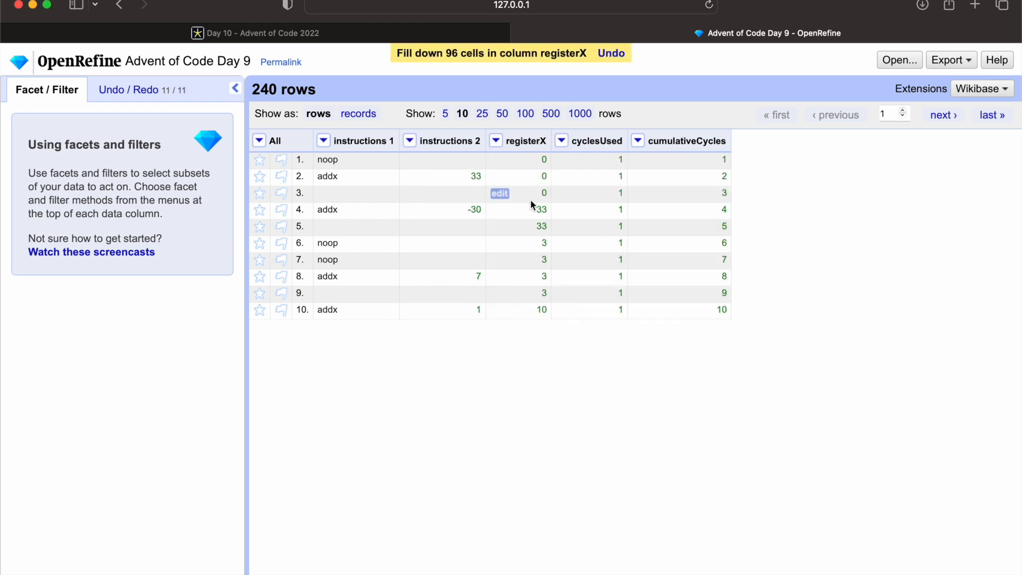
# Step: Start a new column based on registerX, recheck the puzzle's wording for the quantity, and name the column signalStrength
pyautogui.click(497, 141)
pyautogui.moveTo(529, 221)
pyautogui.click(607, 269)
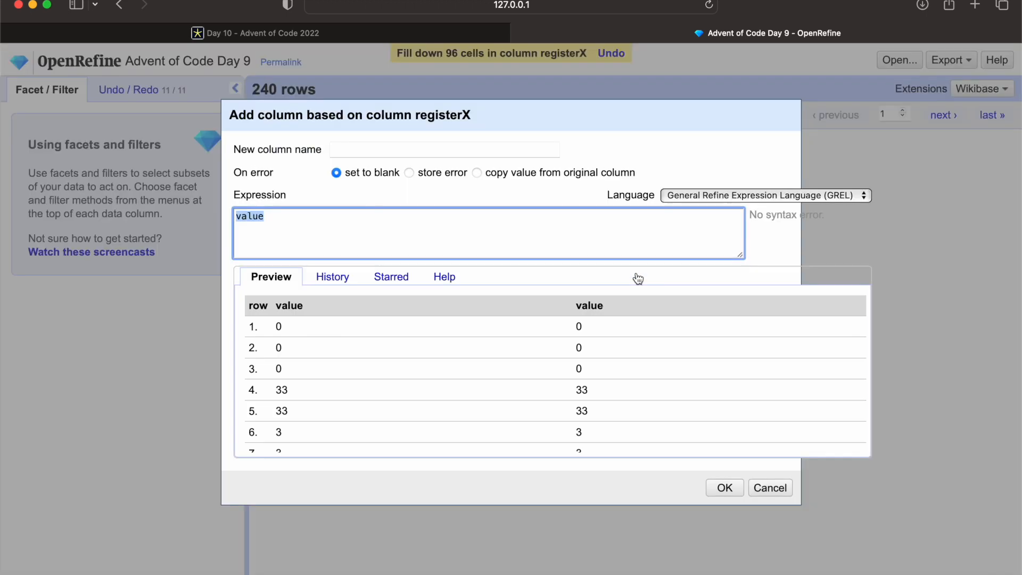
pyautogui.click(491, 149)
pyautogui.moveTo(485, 127); pyautogui.dragTo(484, 225)
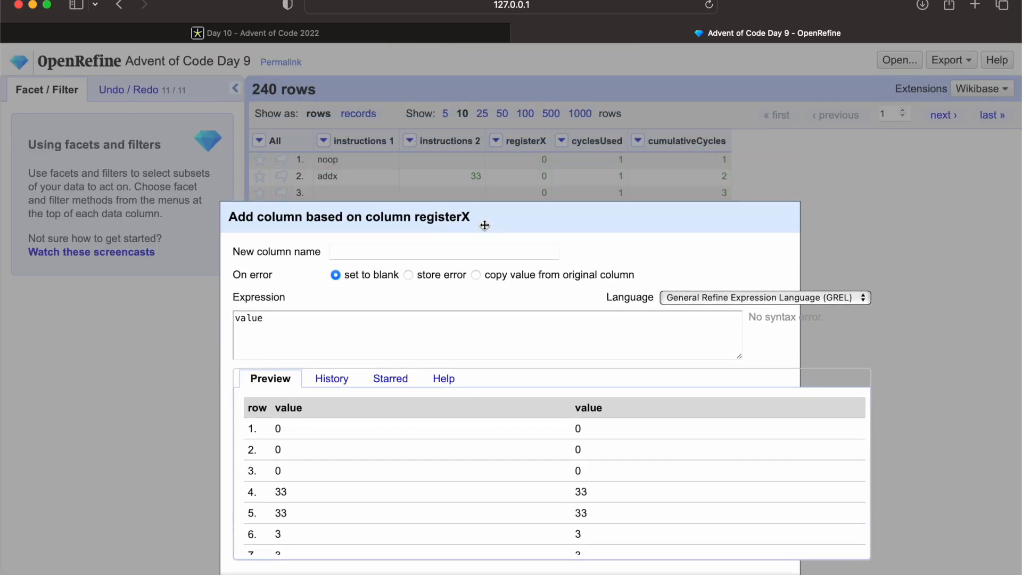
pyautogui.click(476, 254)
pyautogui.click(416, 31)
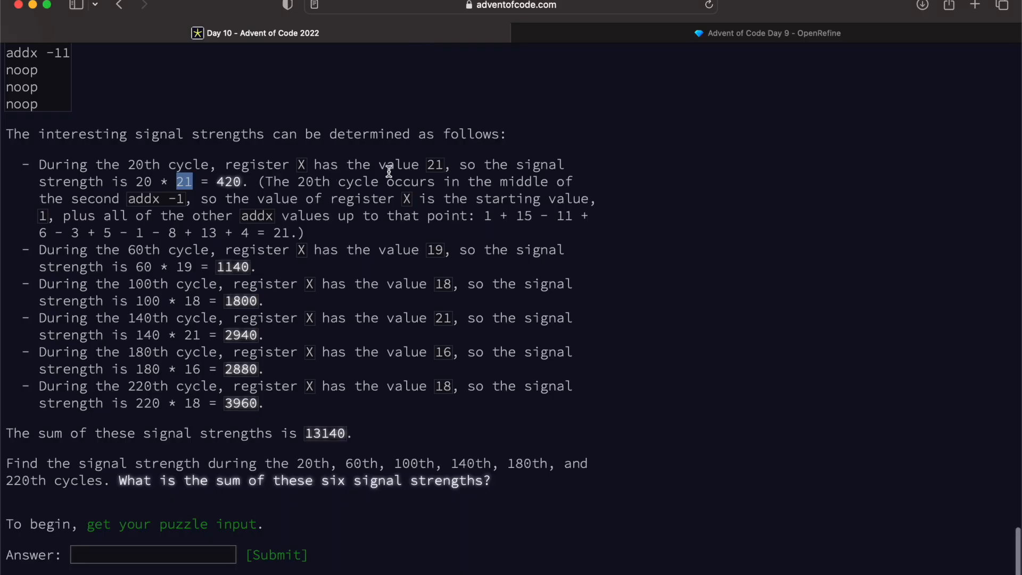
pyautogui.click(600, 39)
pyautogui.write('s')
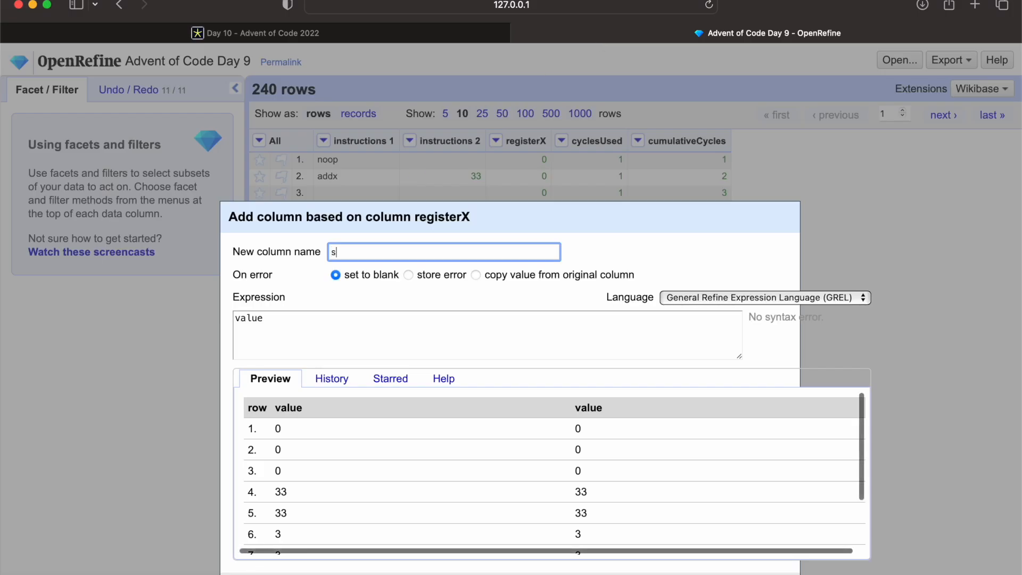
pyautogui.write('ignalStrent')
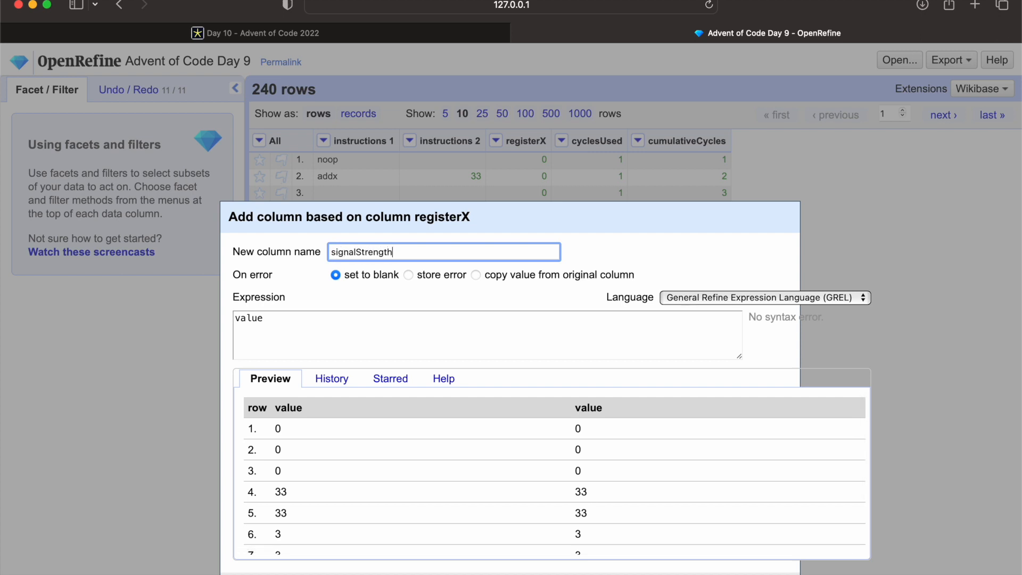
# Step: Extend the signalStrength expression to value*cumulativeCycle
pyautogui.click(297, 333)
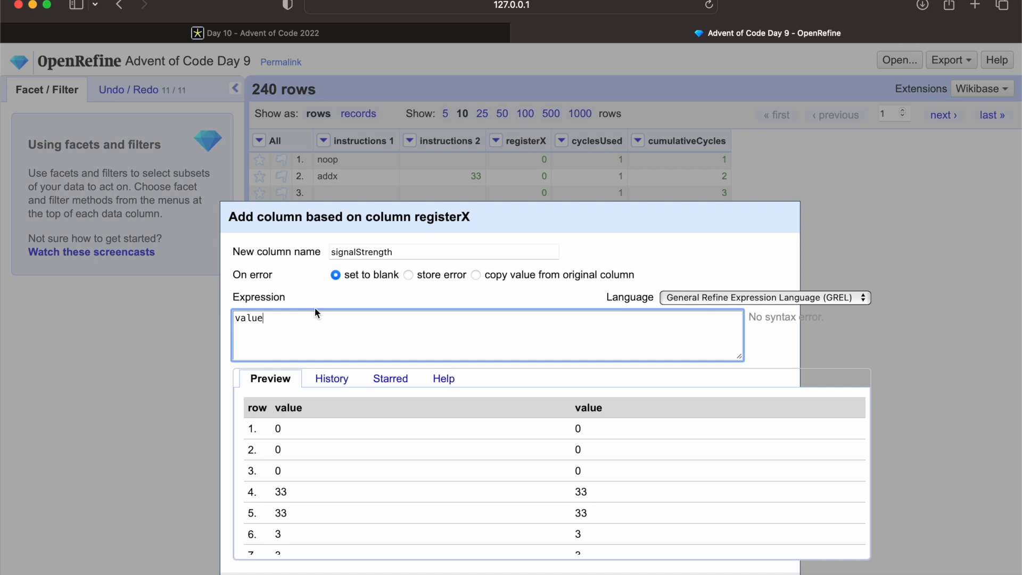
pyautogui.write('*')
pyautogui.write('cucl')
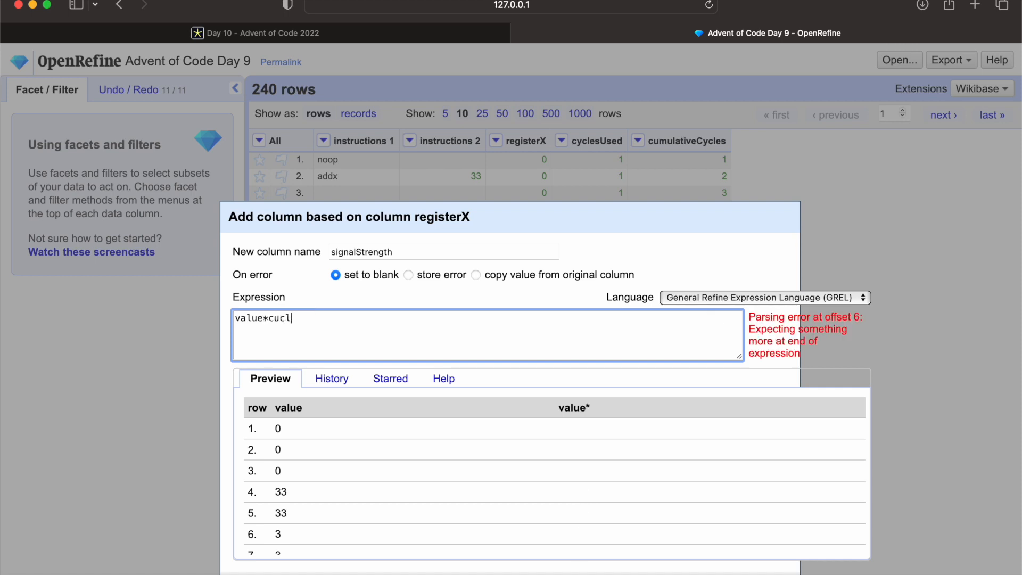
pyautogui.press('BackSpace')
pyautogui.press('BackSpace')
pyautogui.write('mum')
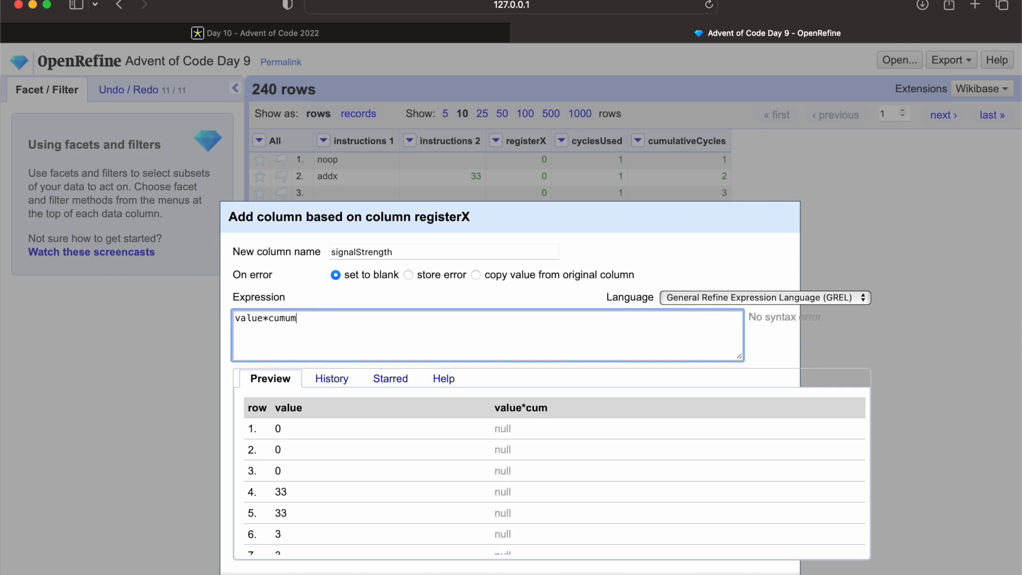
pyautogui.press('BackSpace')
pyautogui.press('BackSpace')
pyautogui.write('ulativeCycle')
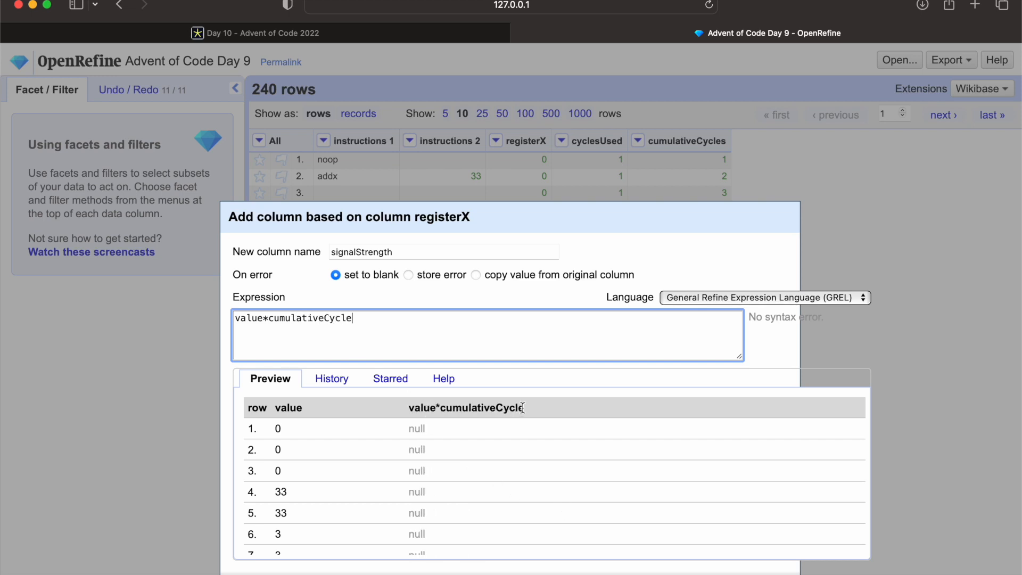
# Step: Correct the expression to value*cells.cumulativeCycles.value and create the signalStrength column
pyautogui.moveTo(420, 216); pyautogui.dragTo(346, 215)
pyautogui.click(283, 315)
pyautogui.write('s')
pyautogui.click(196, 316)
pyautogui.write('cells.')
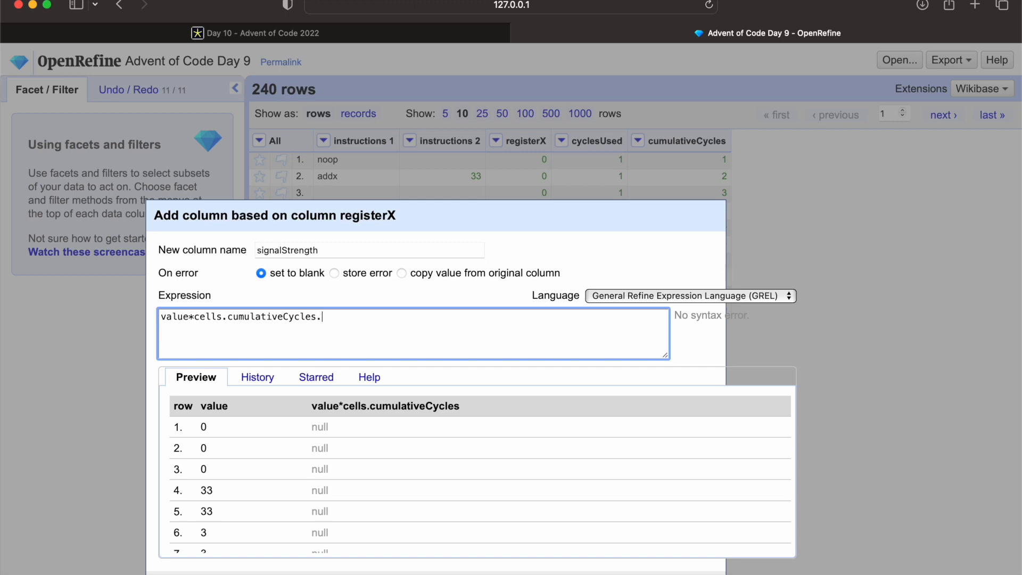
pyautogui.write('alue')
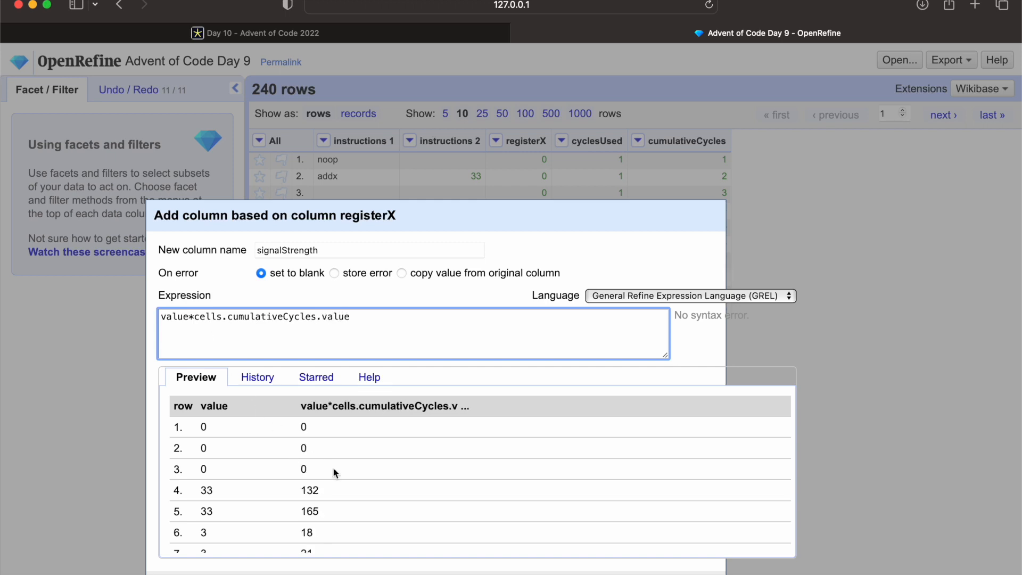
pyautogui.press('Return')
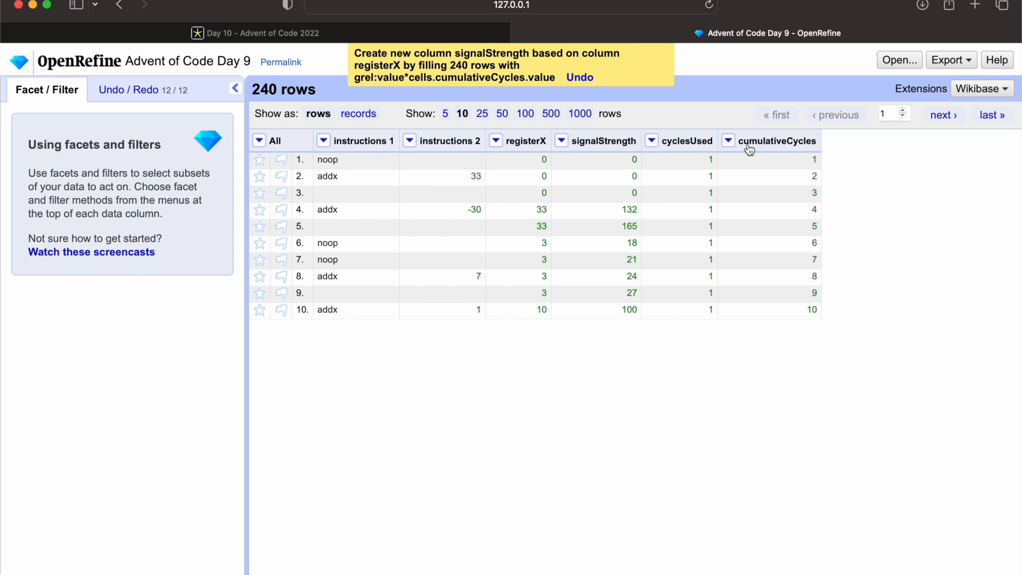
# Step: Check the puzzle text for which cycles' signal strengths must be summed, and return to the OpenRefine project
pyautogui.click(727, 140)
pyautogui.moveTo(732, 167)
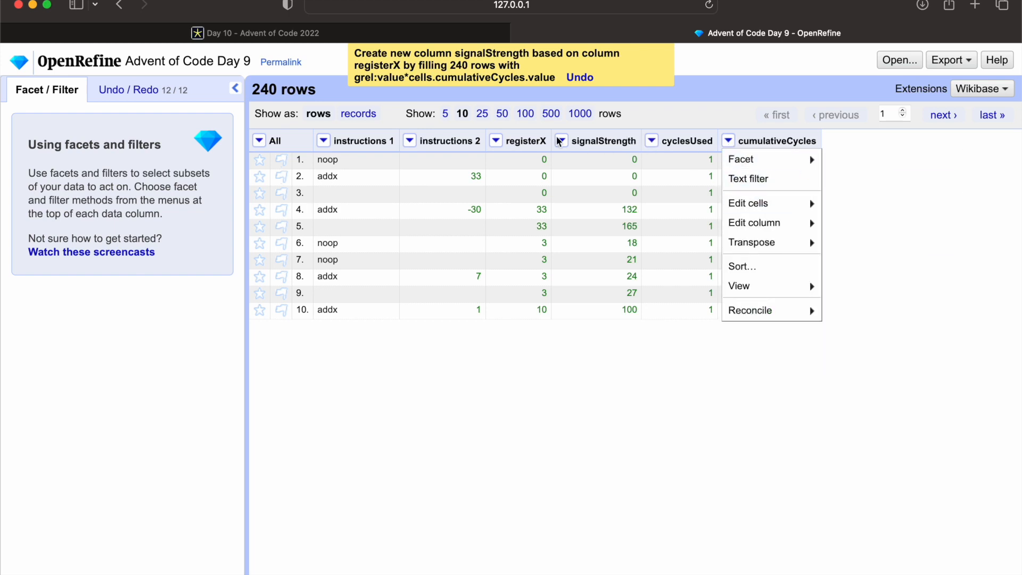
pyautogui.click(665, 117)
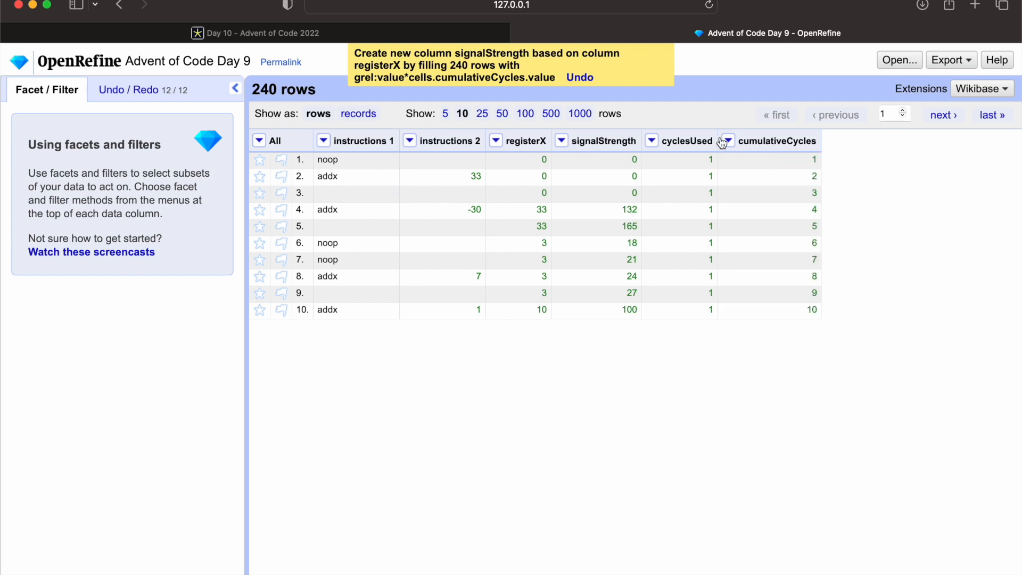
pyautogui.click(727, 140)
pyautogui.moveTo(780, 169)
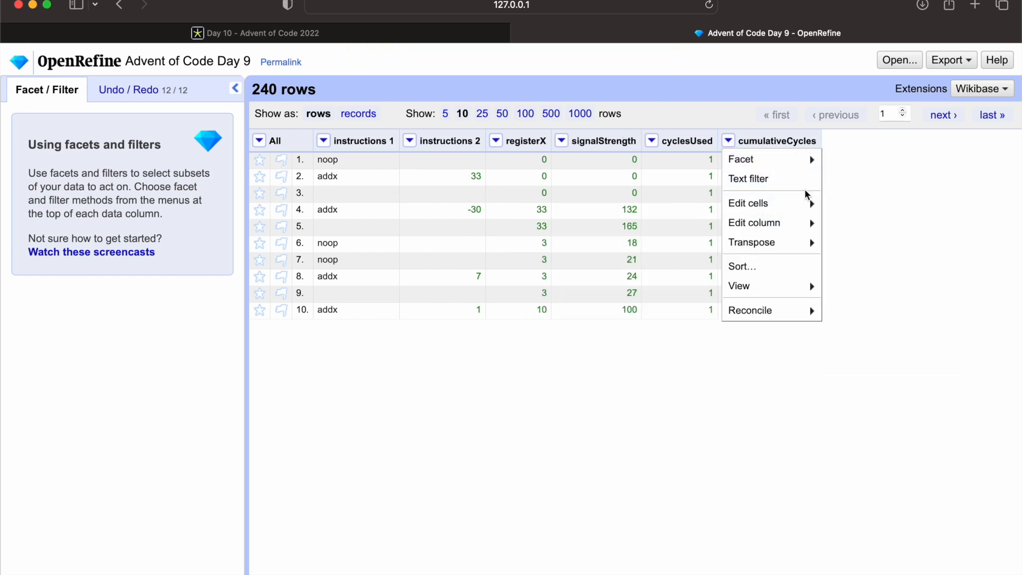
pyautogui.moveTo(803, 205)
pyautogui.click(413, 35)
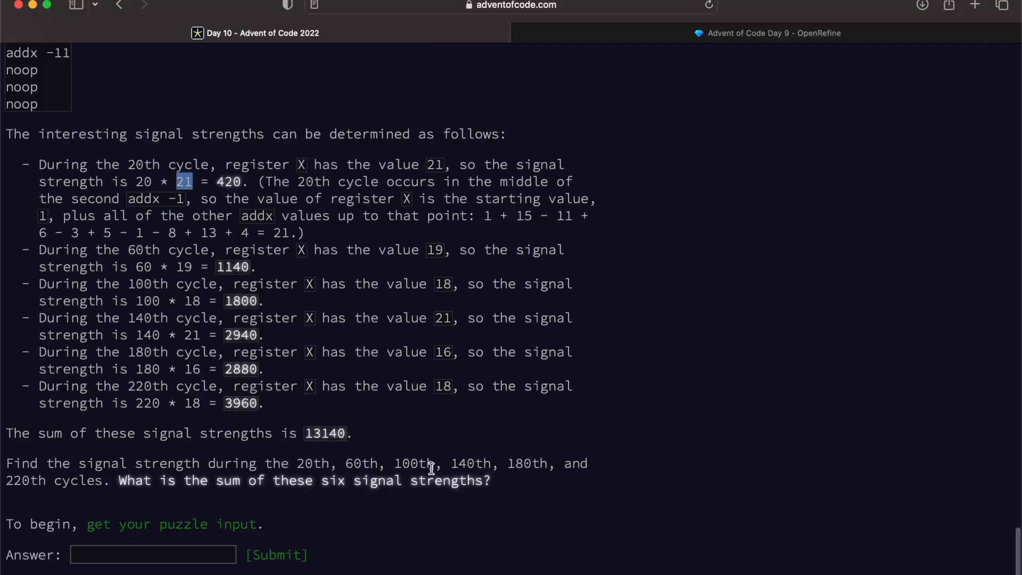
pyautogui.moveTo(296, 463); pyautogui.dragTo(385, 463)
pyautogui.click(644, 37)
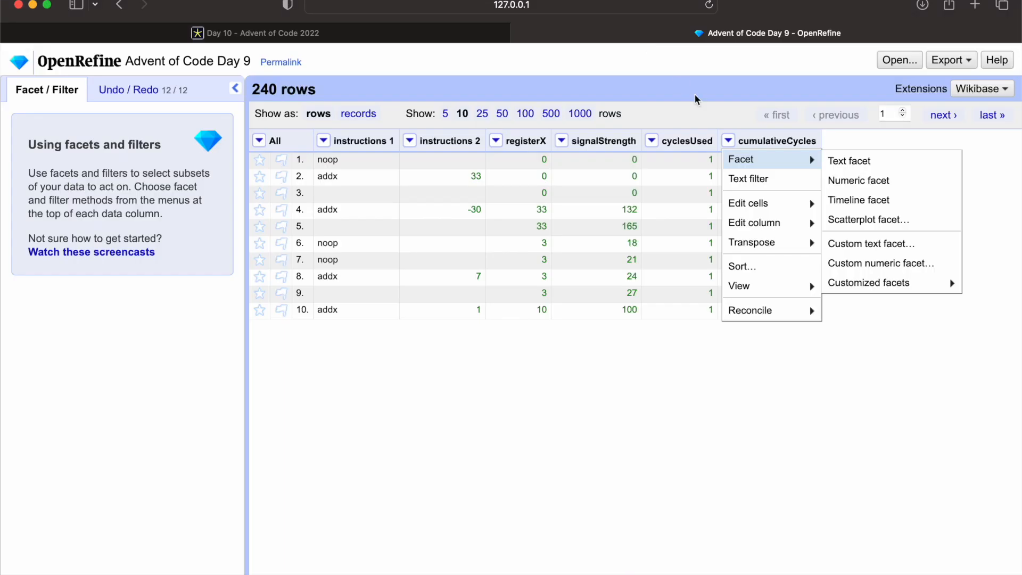
# Step: Create a custom text facet on the cumulativeCycles column with the expression (value+20).mod(40)
pyautogui.moveTo(794, 207)
pyautogui.moveTo(782, 159)
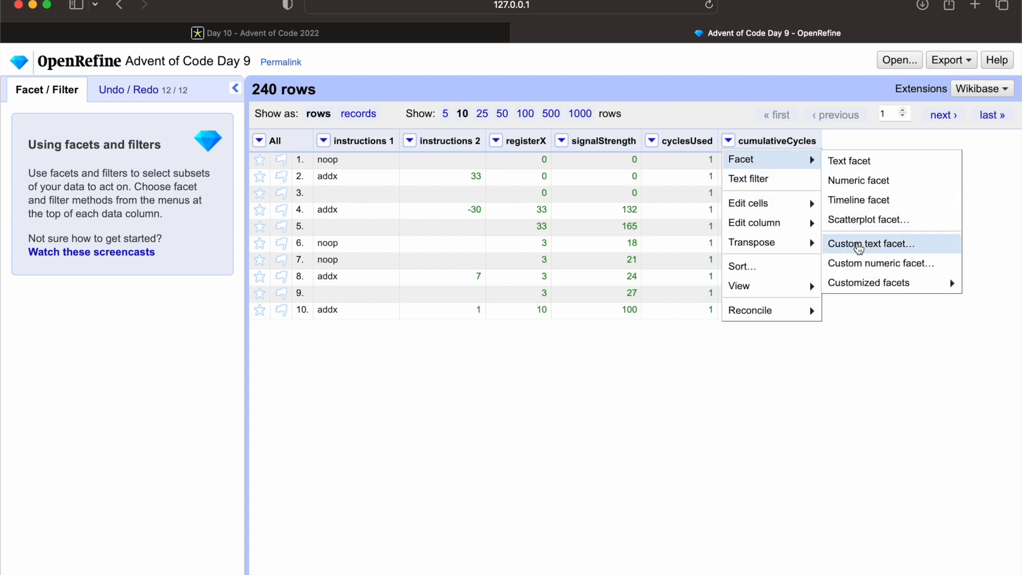
pyautogui.click(858, 246)
pyautogui.click(519, 184)
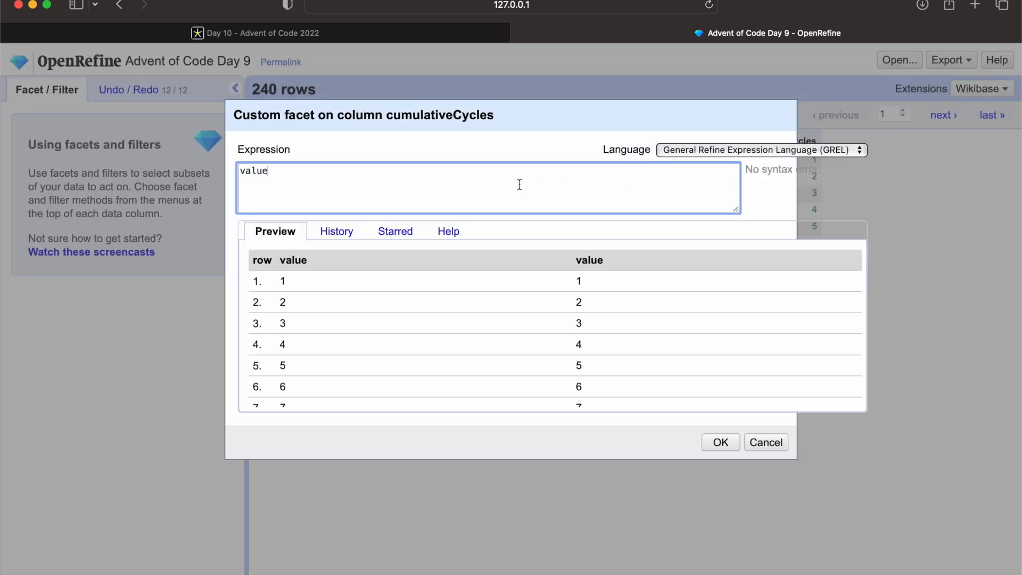
pyautogui.write('+20')
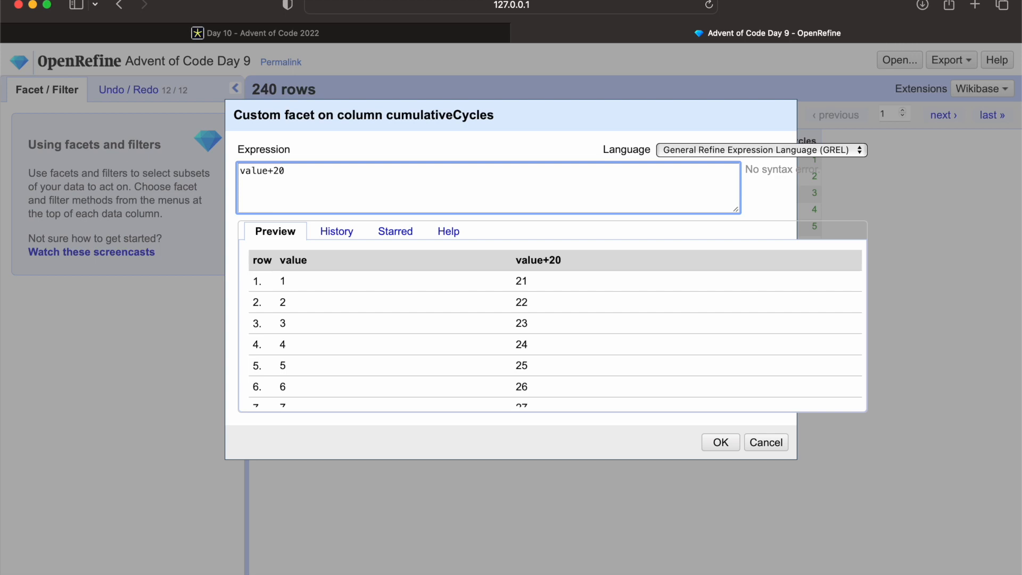
pyautogui.press('super+Left')
pyautogui.write('(')
pyautogui.press('super+Right')
pyautogui.write(').mod(')
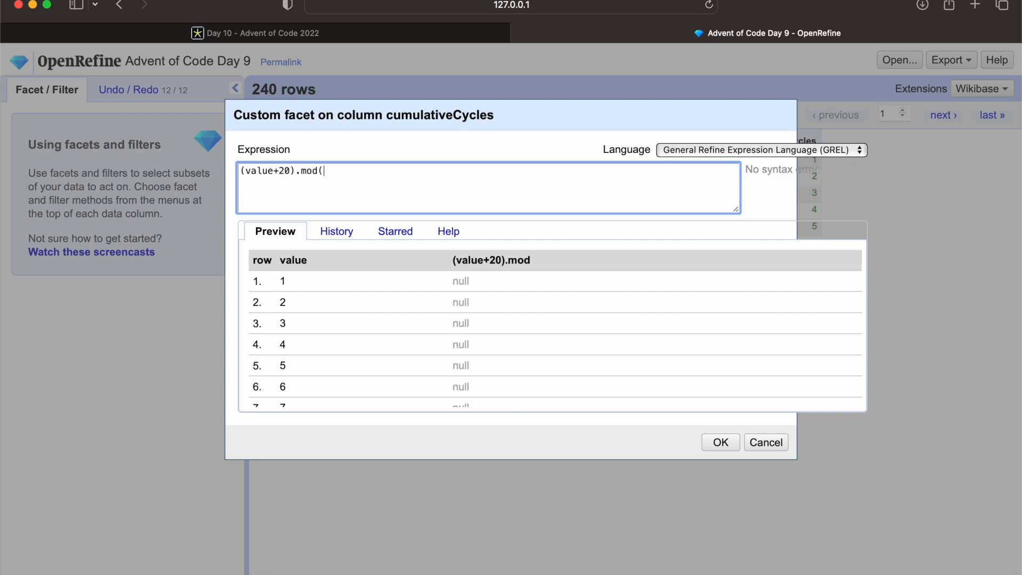
pyautogui.write('40)')
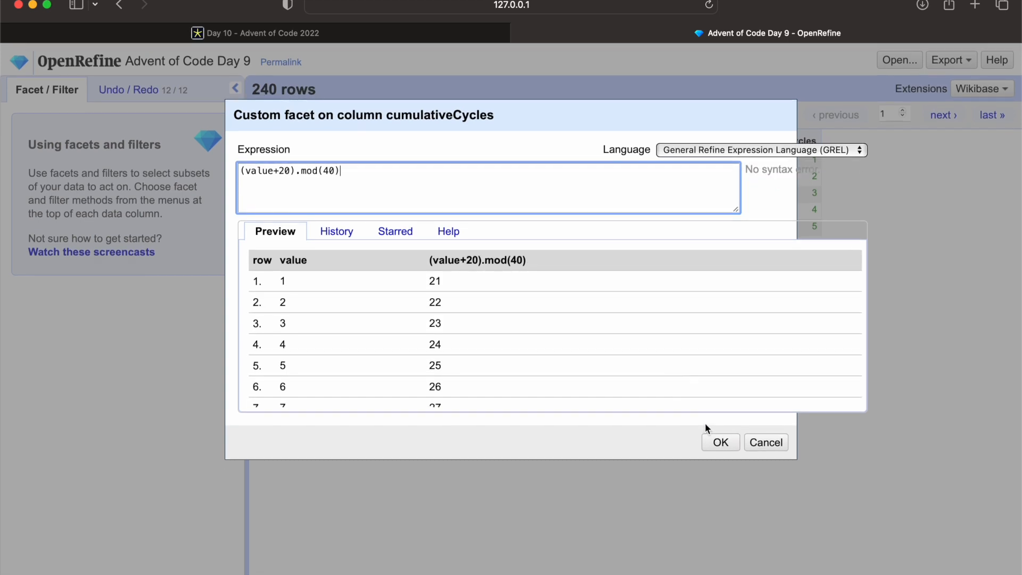
pyautogui.click(724, 443)
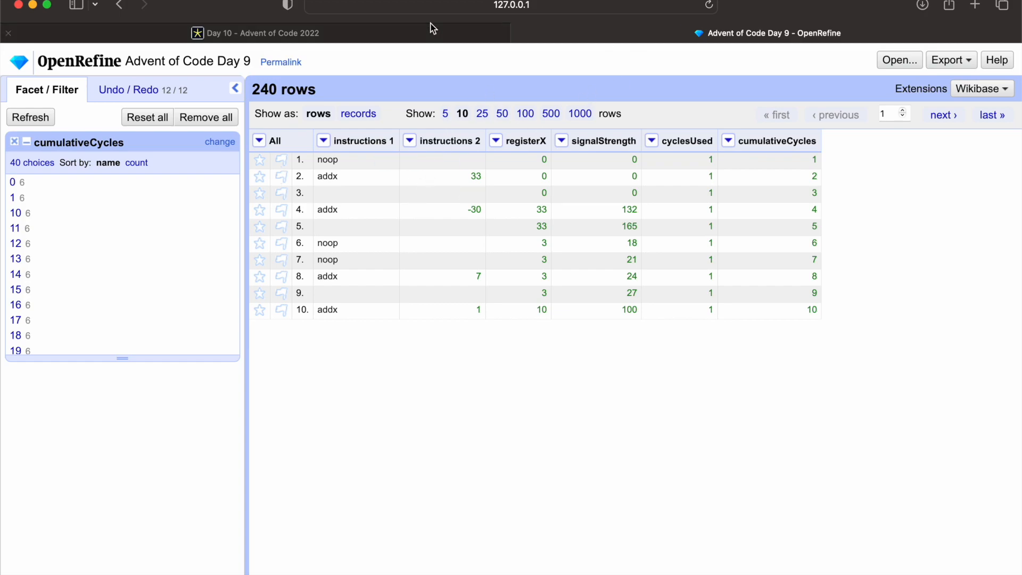
# Step: Recheck the puzzle's required cycles, then filter the cumulativeCycles facet to 0 and review its expression
pyautogui.click(416, 33)
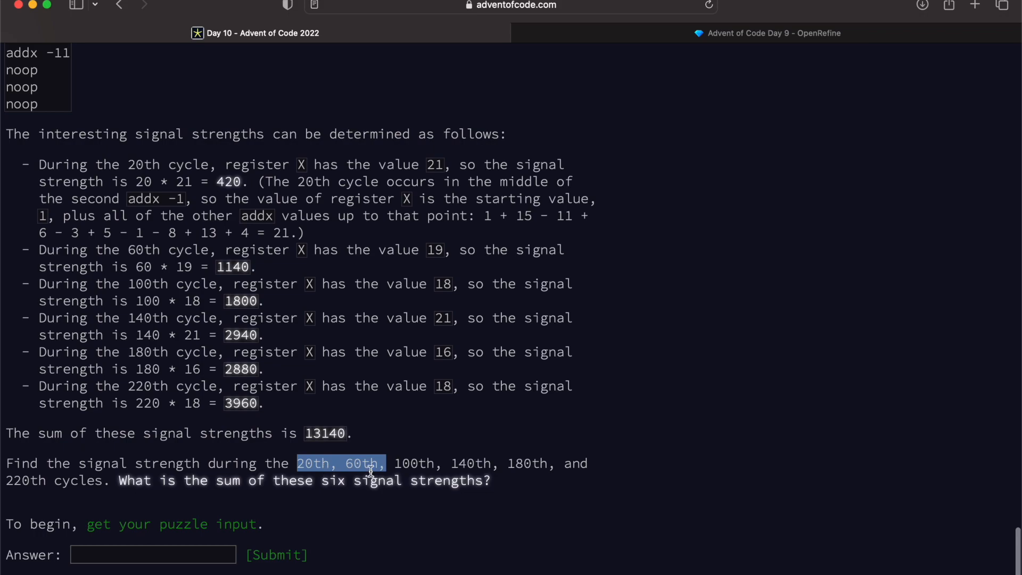
pyautogui.click(723, 34)
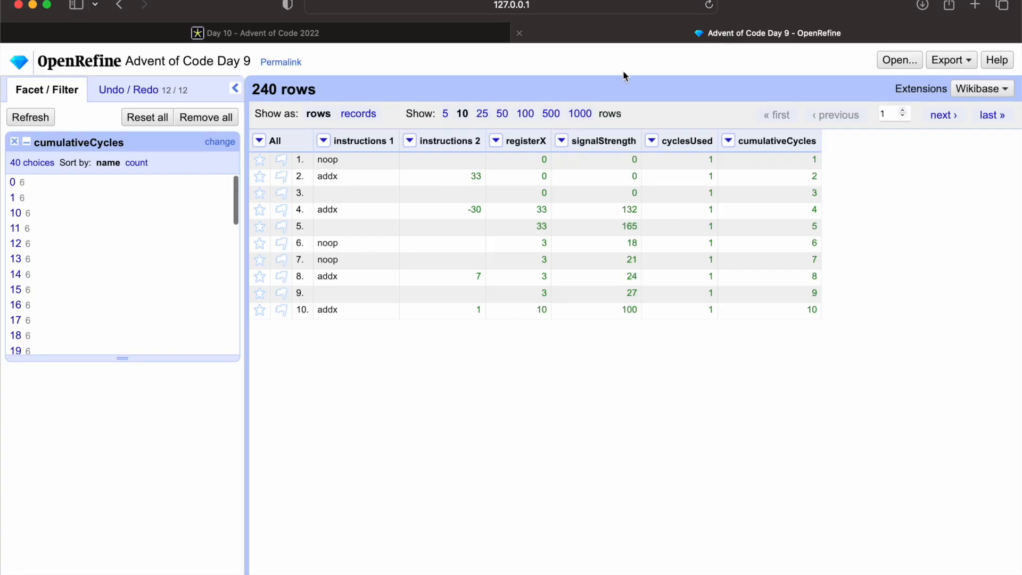
pyautogui.click(13, 183)
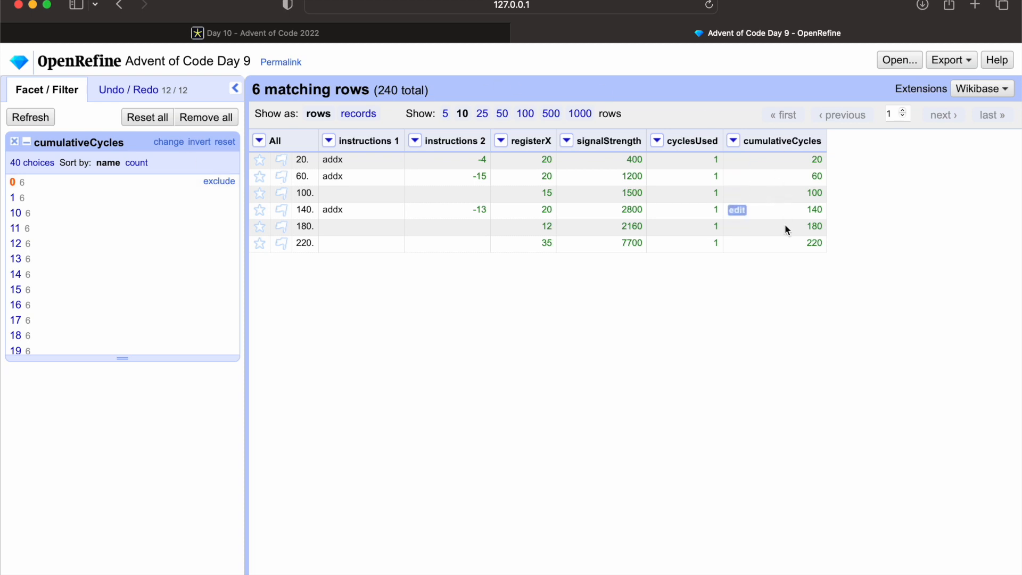
pyautogui.click(169, 145)
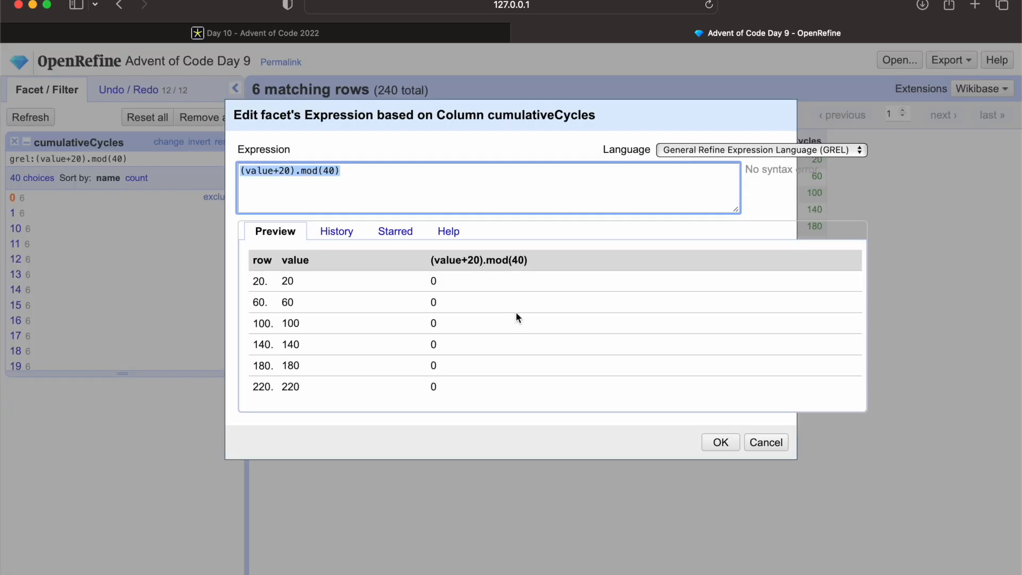
pyautogui.click(725, 448)
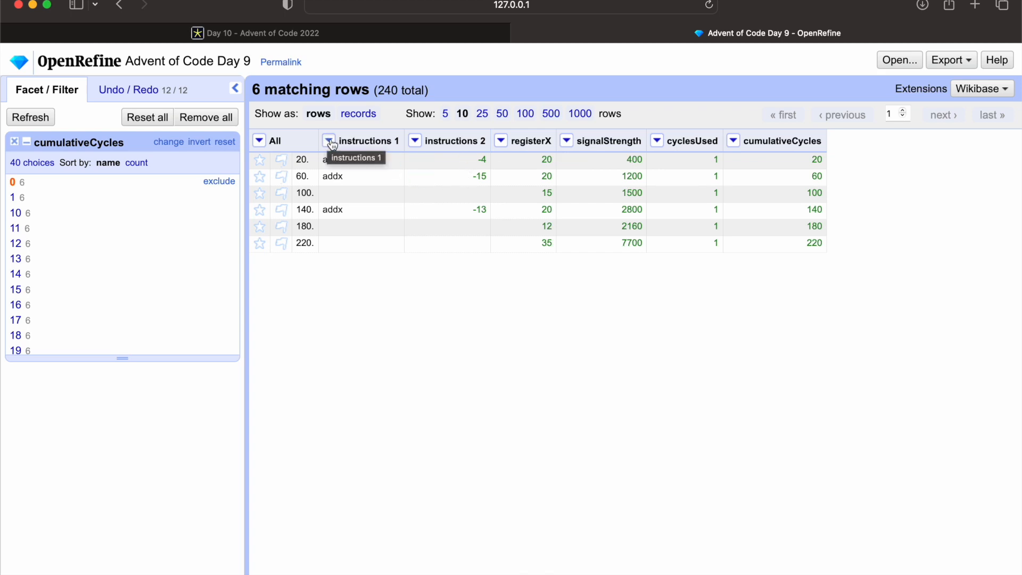
pyautogui.click(733, 141)
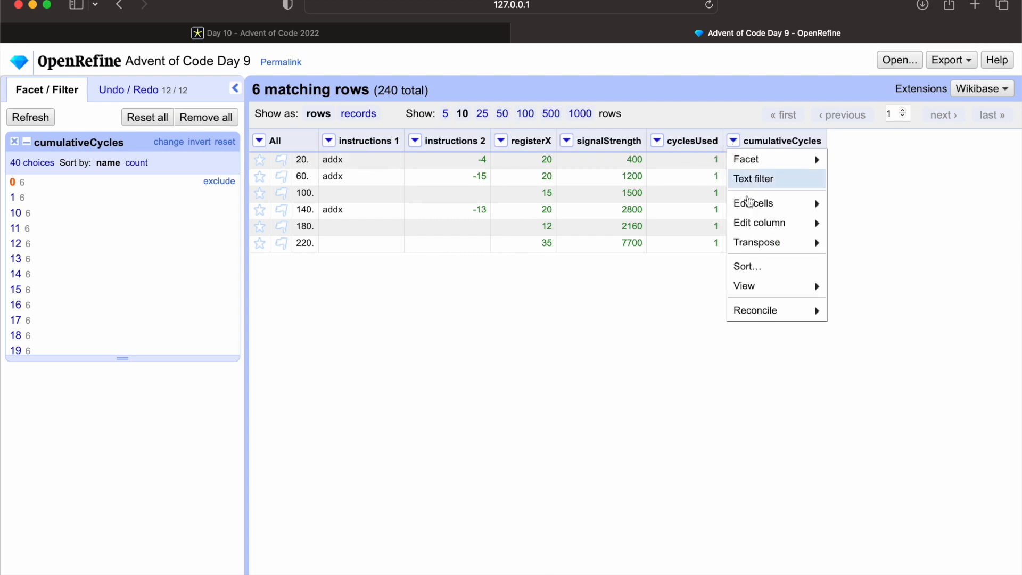
pyautogui.moveTo(757, 226)
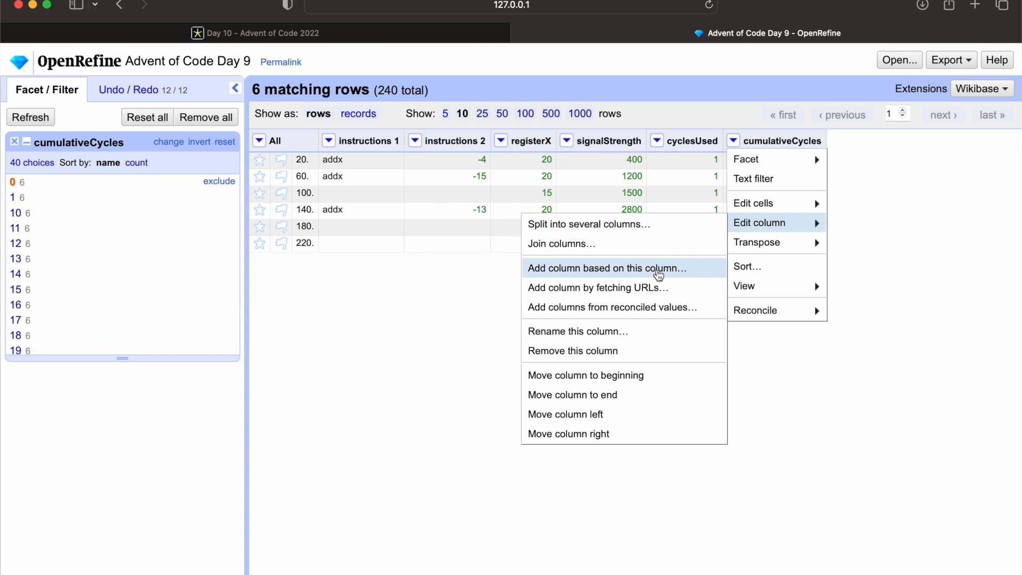
pyautogui.click(323, 137)
pyautogui.click(329, 141)
pyautogui.moveTo(367, 229)
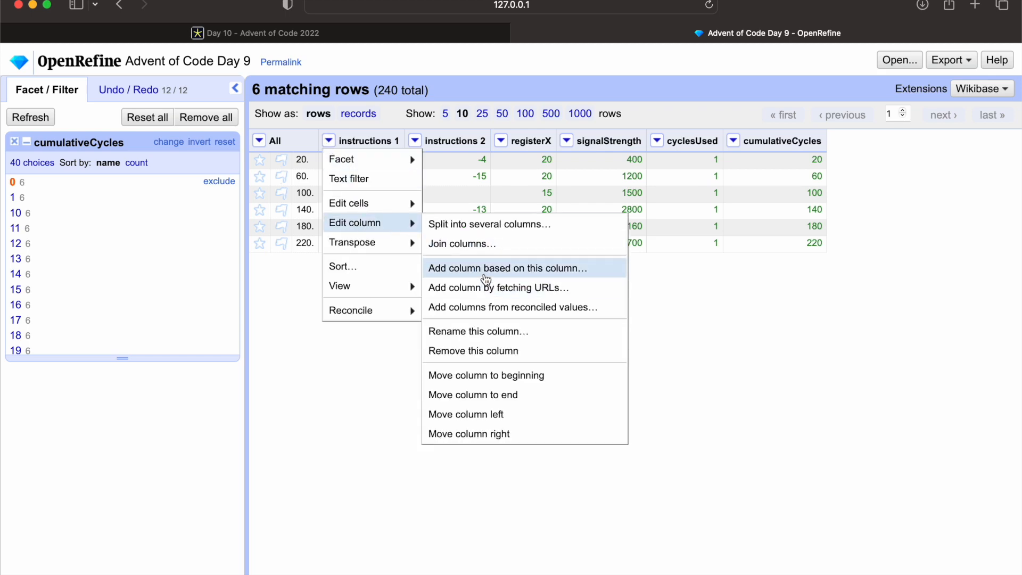
pyautogui.click(697, 285)
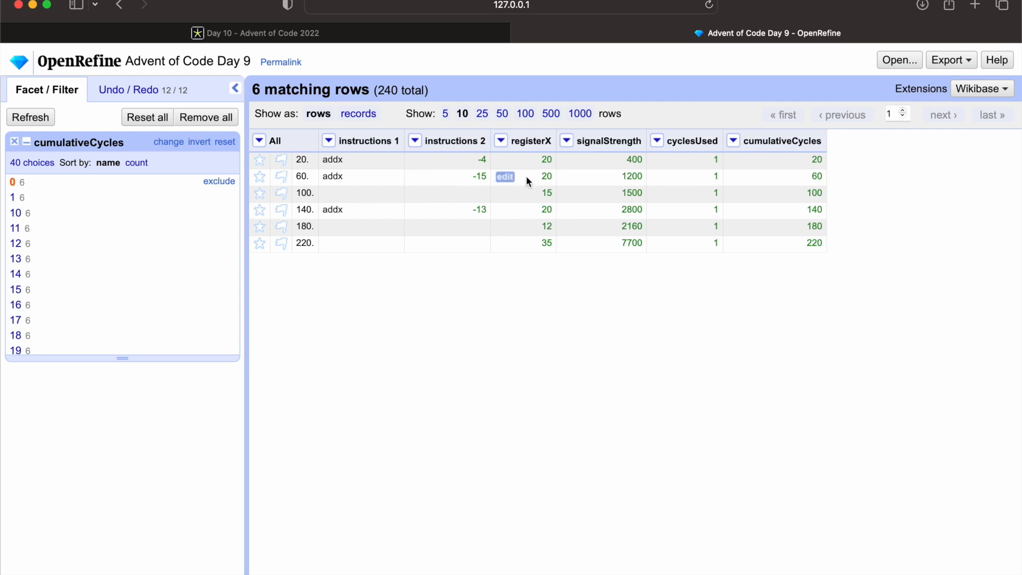
# Step: Start a custom transform on signalStrength, reusing the earlier forRange expression over cyclesUsed with rowIndex+1 but without its .sum() ending
pyautogui.click(567, 141)
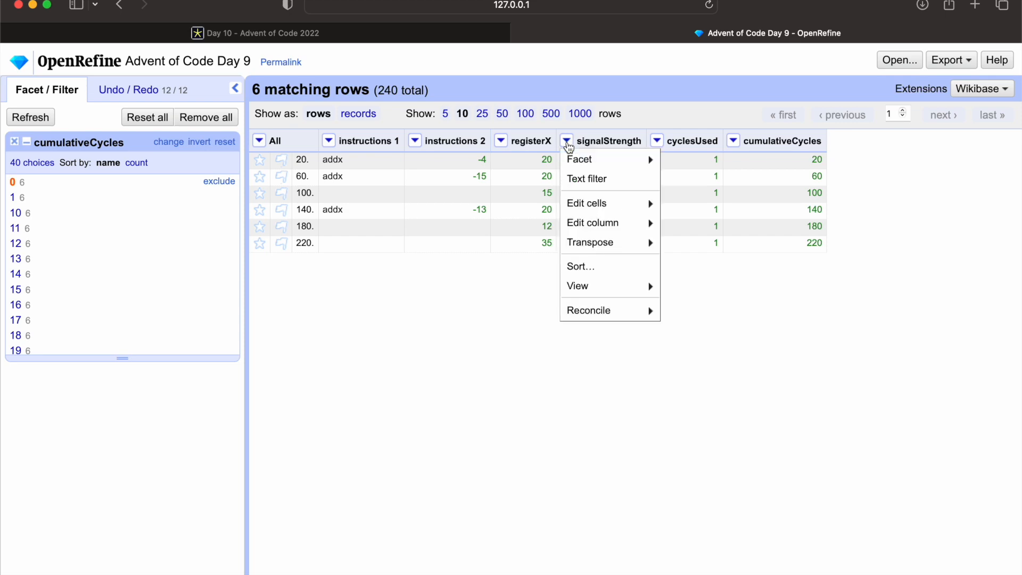
pyautogui.moveTo(589, 202)
pyautogui.click(676, 204)
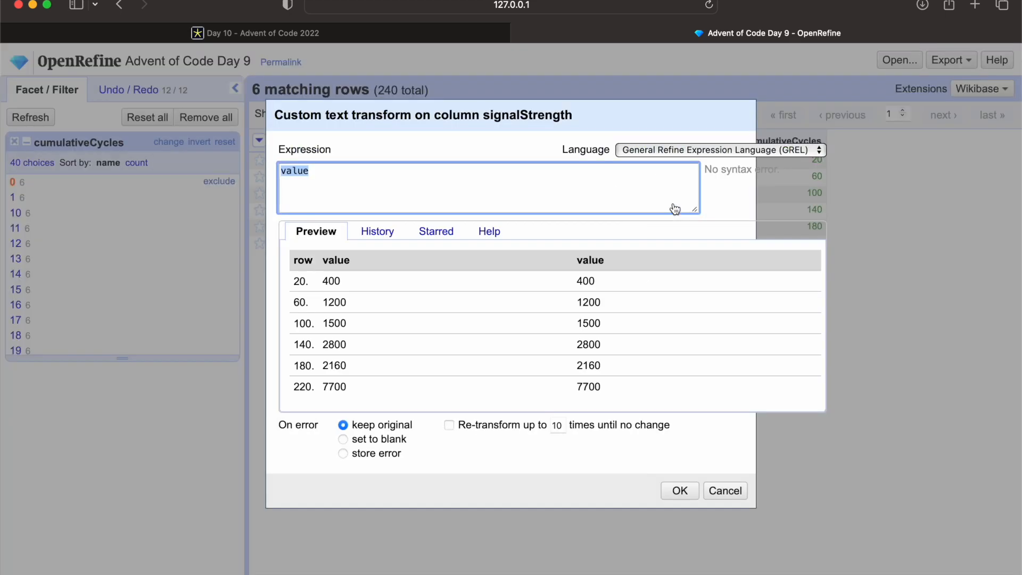
pyautogui.click(376, 233)
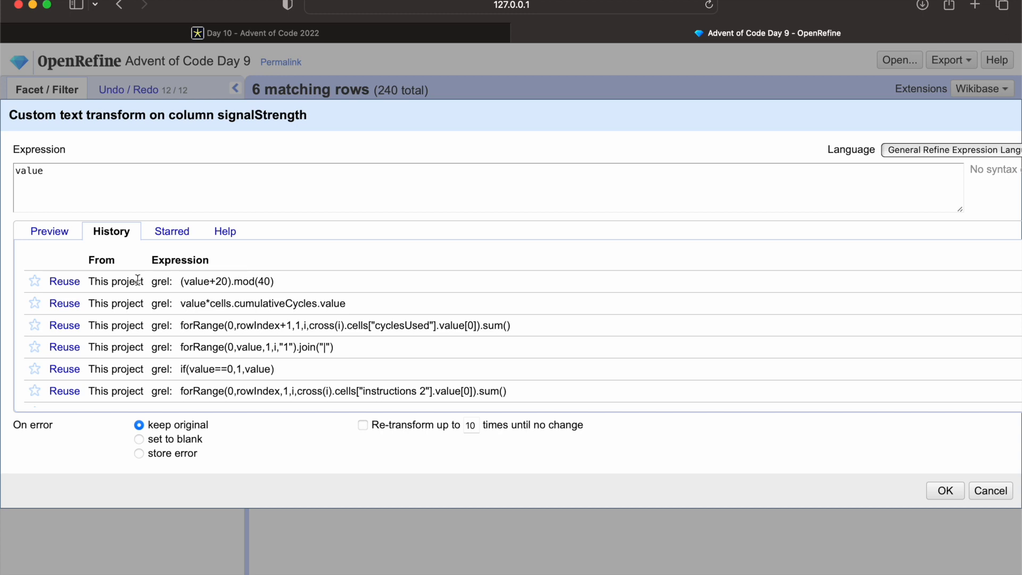
pyautogui.click(65, 325)
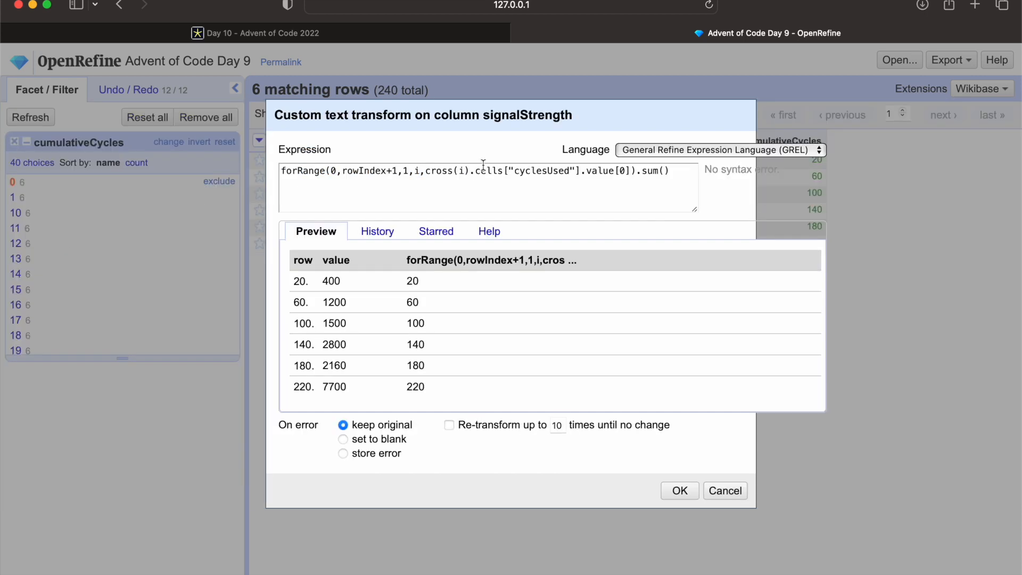
pyautogui.click(633, 172)
pyautogui.moveTo(637, 173); pyautogui.dragTo(697, 173)
pyautogui.press('BackSpace')
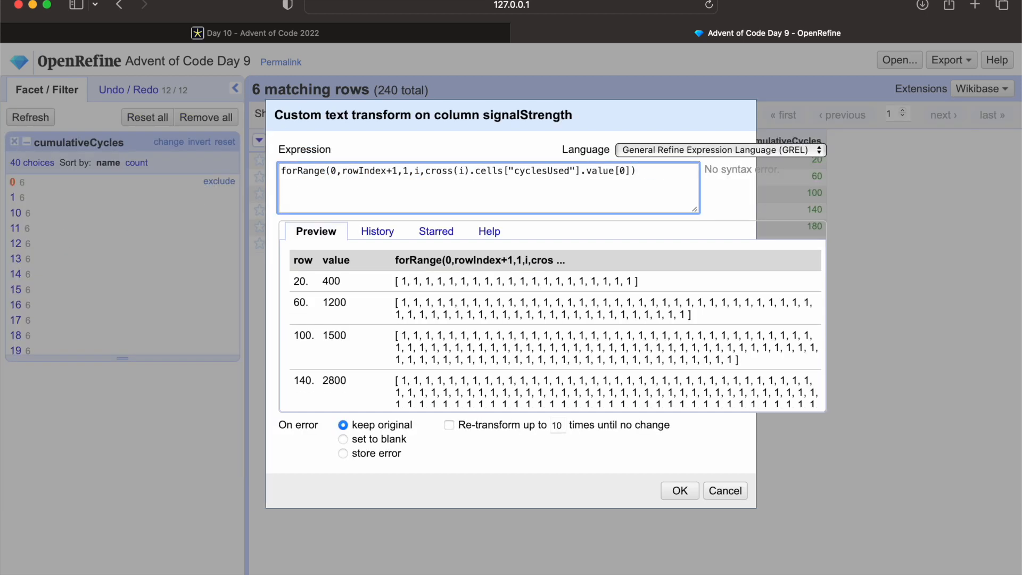
# Step: Replace cyclesUsed with signalStrength as the column referenced in the forRange expression
pyautogui.doubleClick(535, 170)
pyautogui.moveTo(549, 120); pyautogui.dragTo(545, 147)
pyautogui.doubleClick(530, 197)
pyautogui.write('sing')
pyautogui.press('BackSpace')
pyautogui.press('BackSpace')
pyautogui.write('gnalStrength')
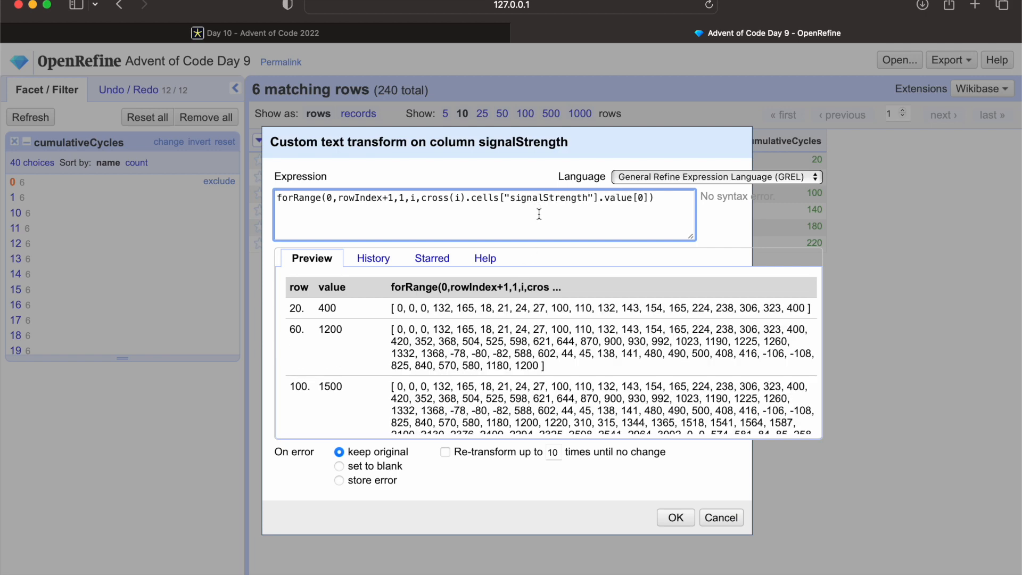
# Step: Try a range start of 20 and a step of 40 in the forRange expression
pyautogui.moveTo(394, 142); pyautogui.dragTo(352, 188)
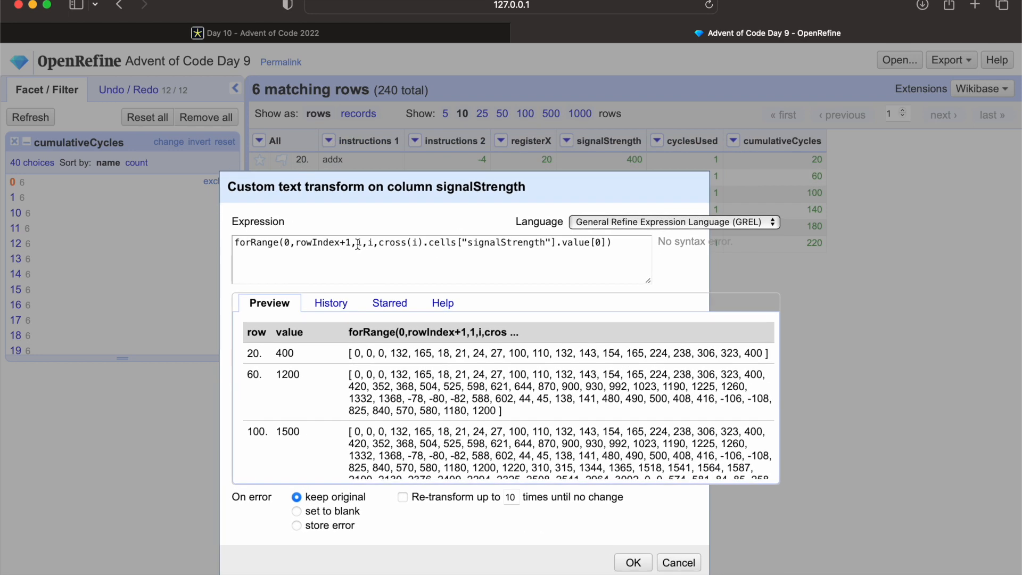
pyautogui.doubleClick(292, 242)
pyautogui.write('20')
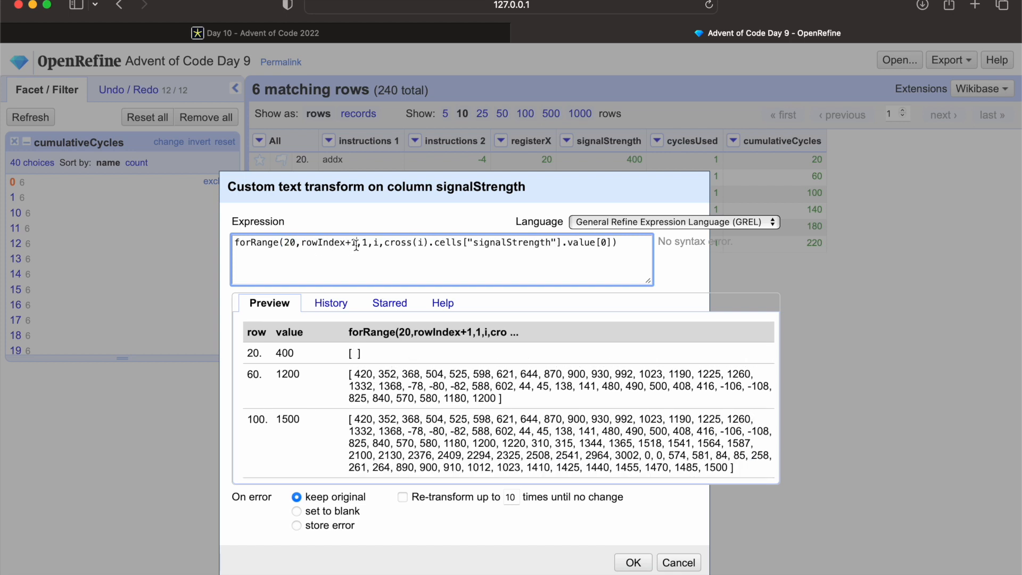
pyautogui.moveTo(367, 243); pyautogui.dragTo(365, 244)
pyautogui.write('40')
pyautogui.moveTo(401, 215); pyautogui.dragTo(342, 153)
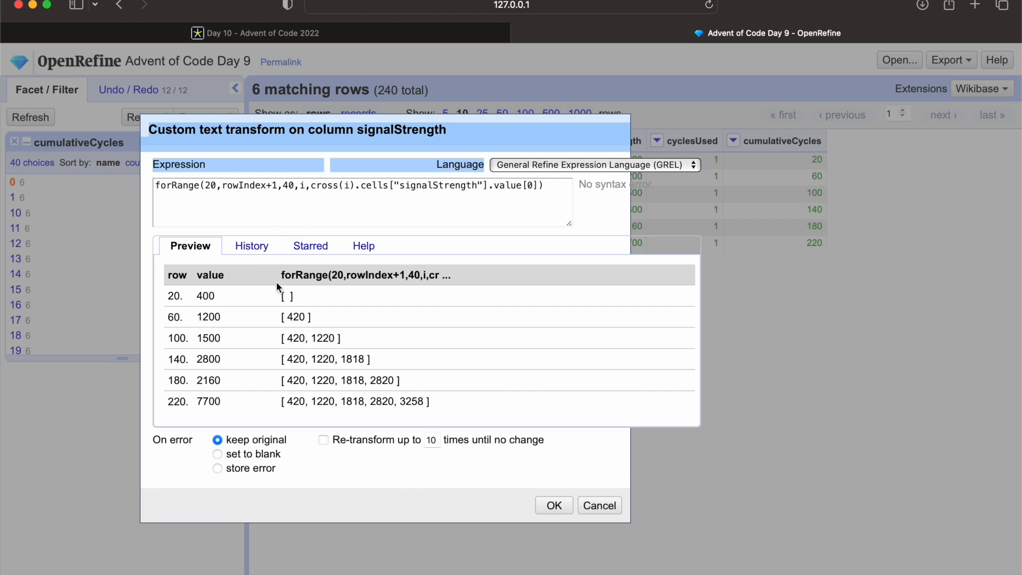
# Step: Try ending the range at rowIndex without the +1, and test a range start of 240 before restoring 20
pyautogui.click(276, 184)
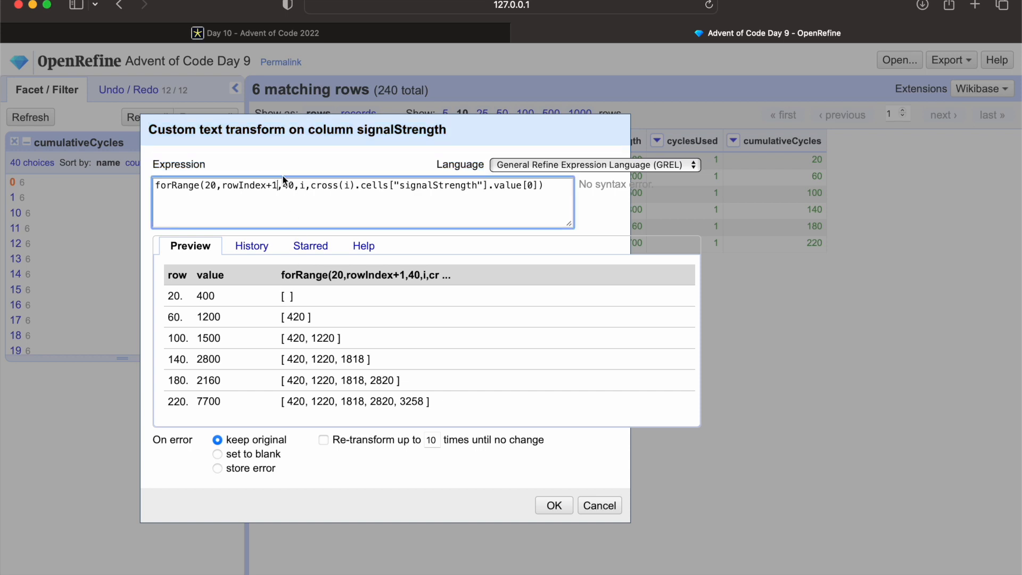
pyautogui.press('BackSpace')
pyautogui.press('BackSpace')
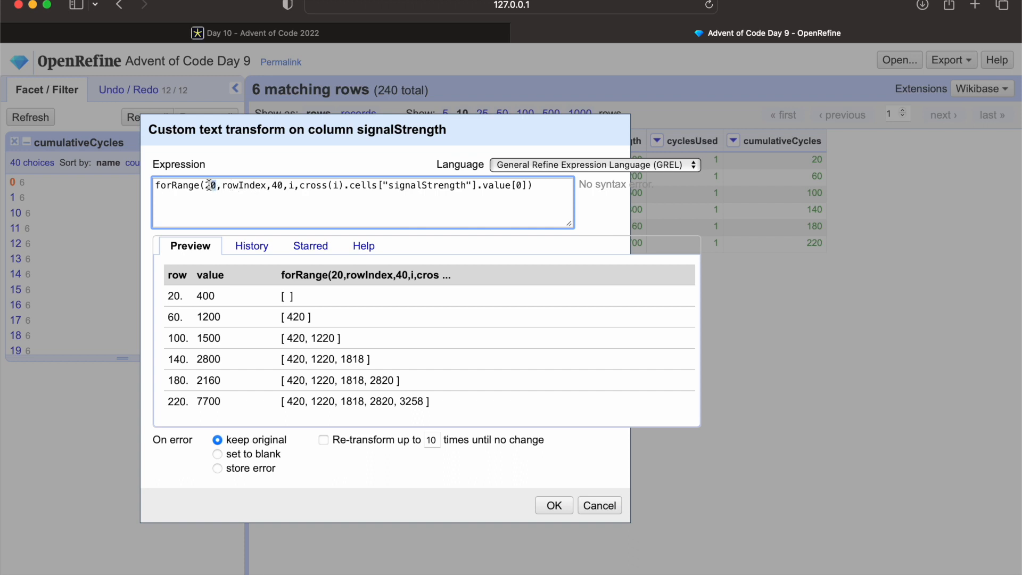
pyautogui.click(215, 184)
pyautogui.write('4')
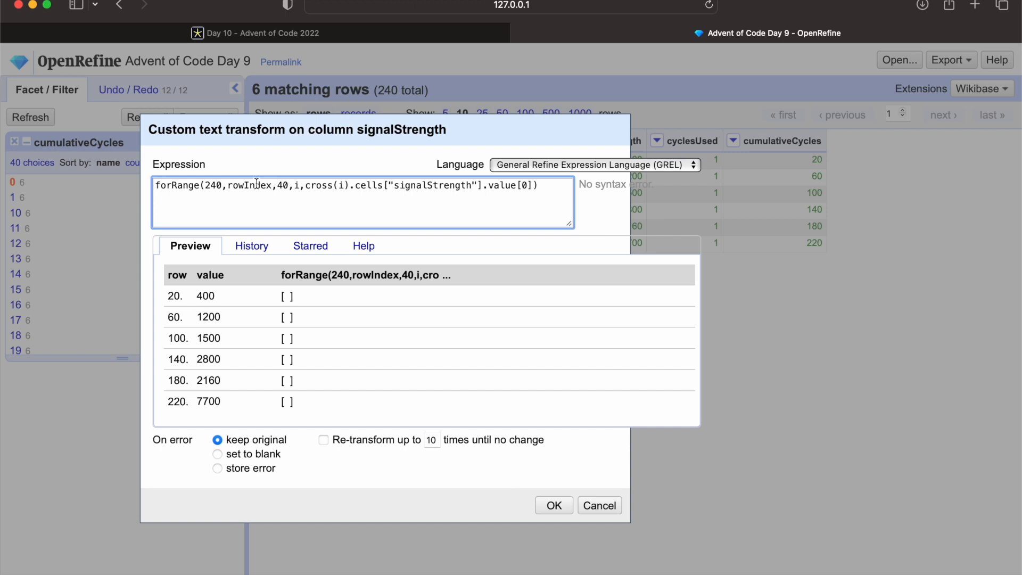
pyautogui.press('BackSpace')
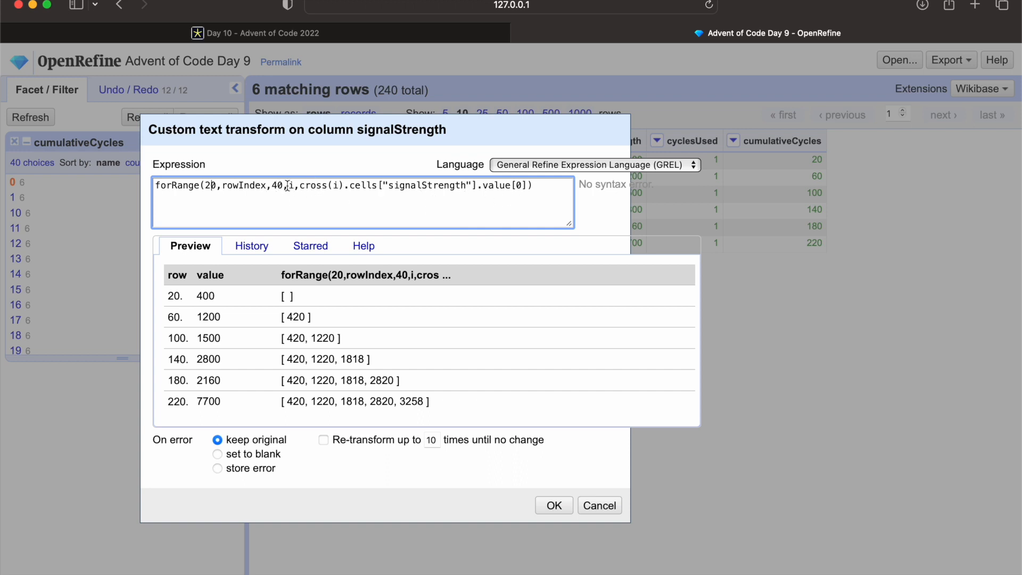
# Step: Undo the edits to the range's start, end and step, keeping signalStrength as the referenced column
pyautogui.press('super+z')
pyautogui.press('super+z')
pyautogui.press('super+z')
pyautogui.press('super+z')
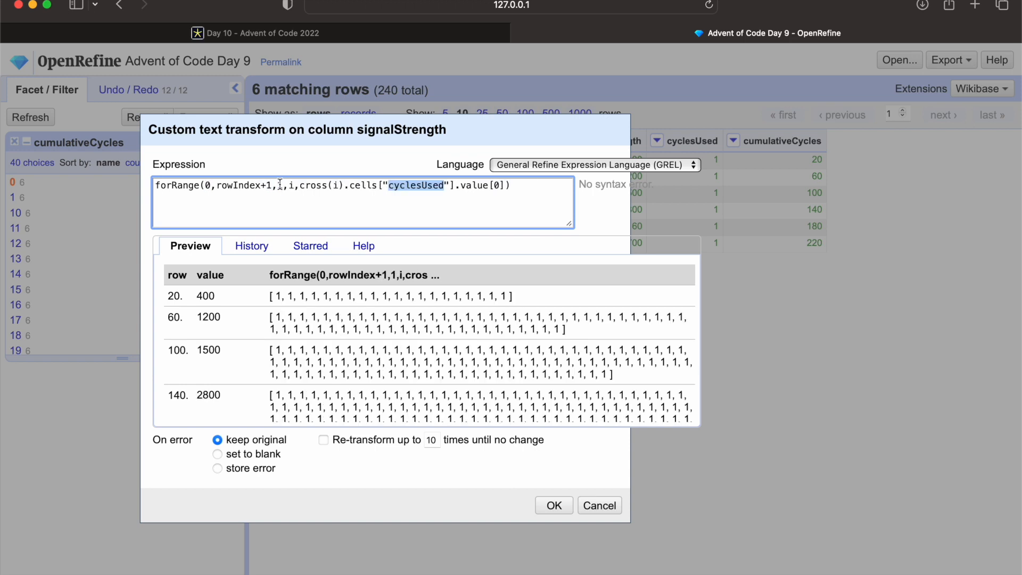
pyautogui.press('super+shift+z')
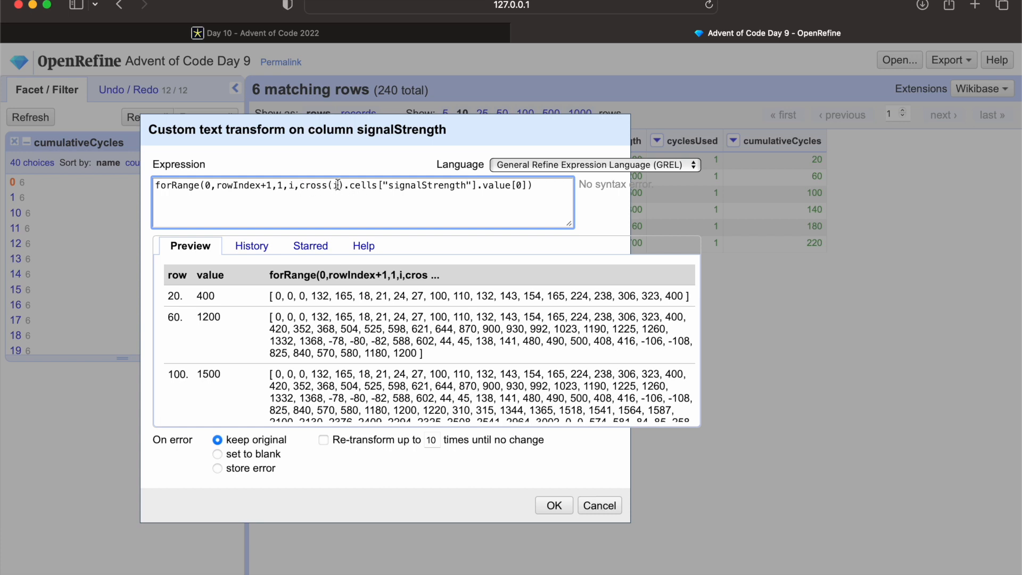
# Step: Try wrapping cross(i) in a filter function with variable v inside the forRange expression, dropping the signalStrength cell value reference
pyautogui.write('filter(')
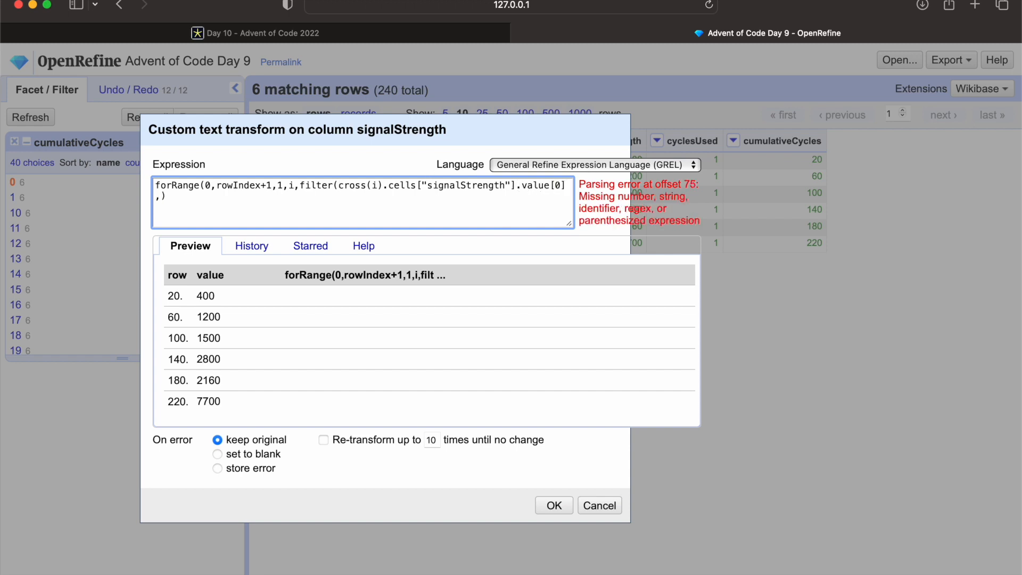
pyautogui.write(',')
pyautogui.moveTo(517, 185); pyautogui.dragTo(564, 189)
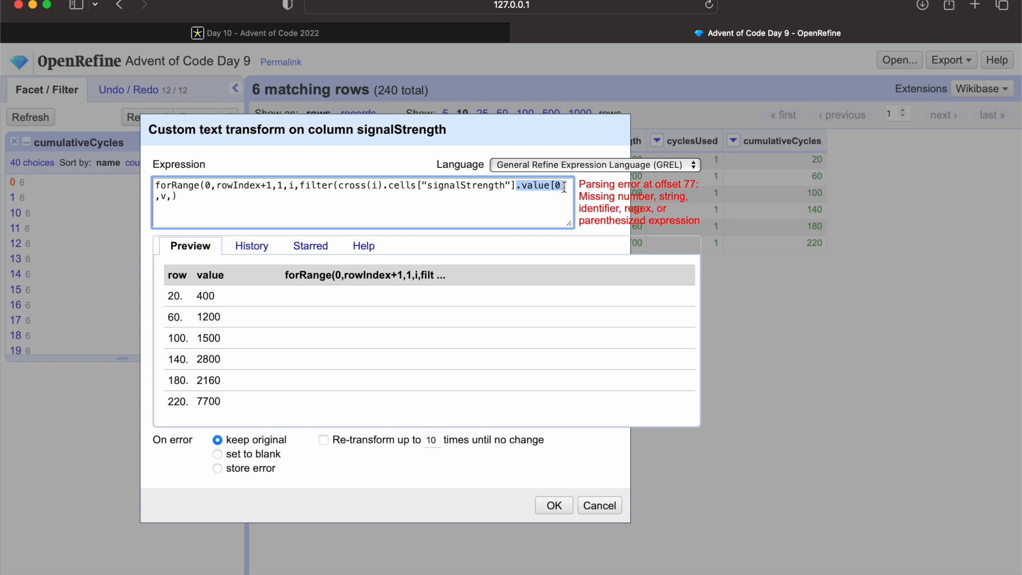
pyautogui.press('BackSpace')
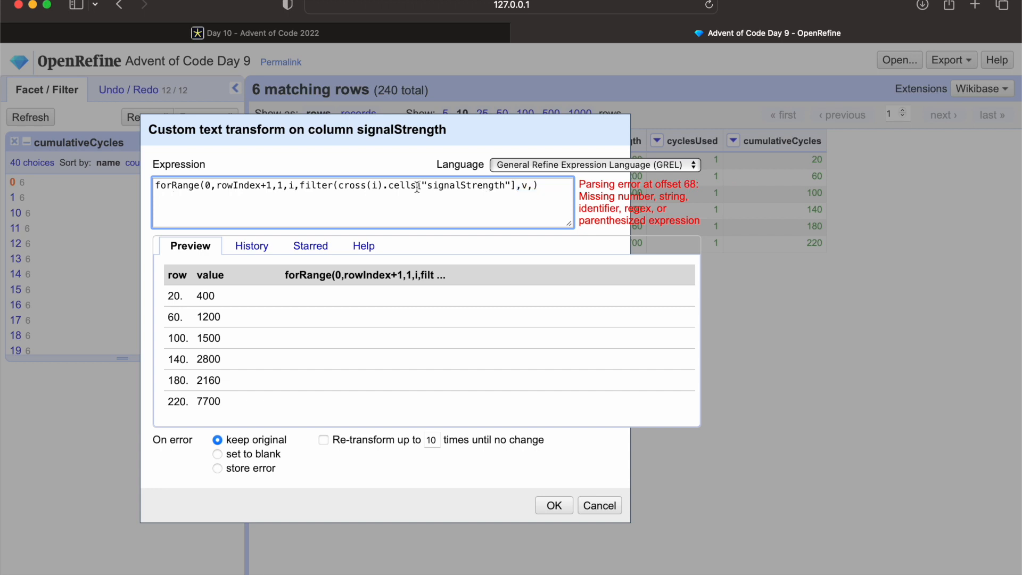
pyautogui.keyDown('shift'); pyautogui.click(383, 186); pyautogui.keyUp('shift')
pyautogui.press('BackSpace')
pyautogui.press('Right')
pyautogui.press('Right')
pyautogui.press('Right')
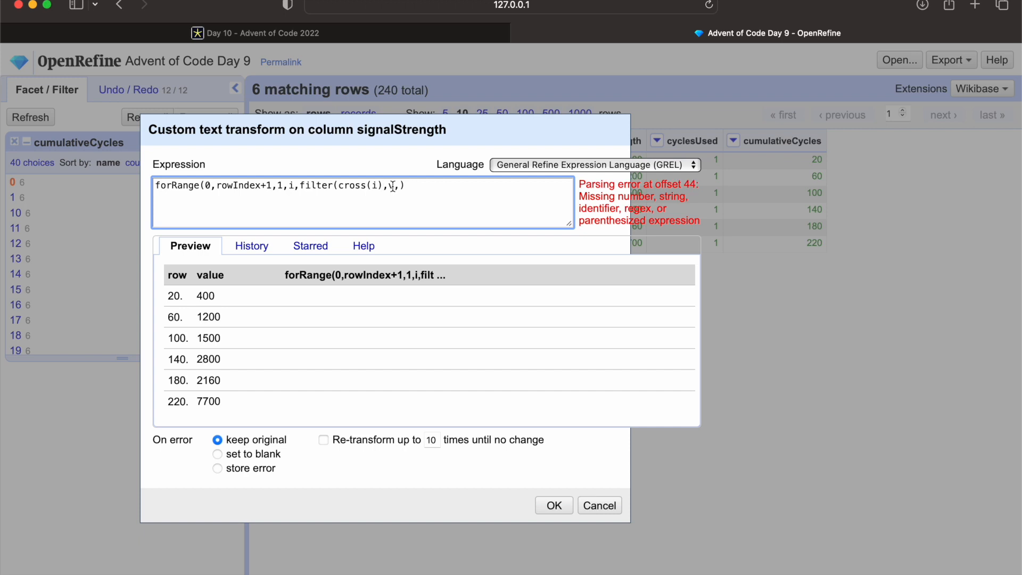
# Step: Try (cells.culmulativeCycles.value+20).mod(40)==0 as the condition of the filter in the forRange expression
pyautogui.write('v,cells')
pyautogui.write('.cul')
pyautogui.write('mulativeCy')
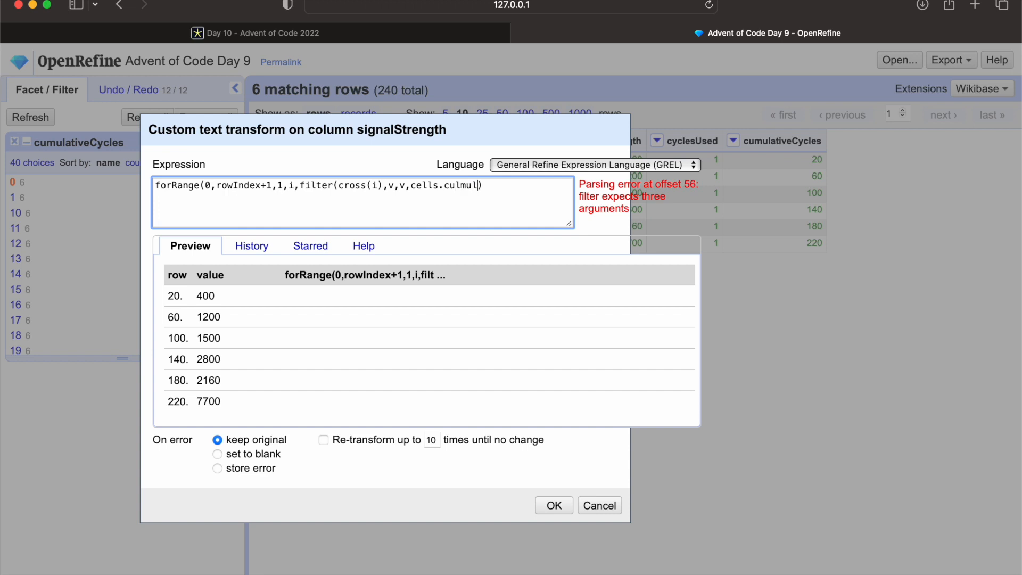
pyautogui.write('cles.value+20')
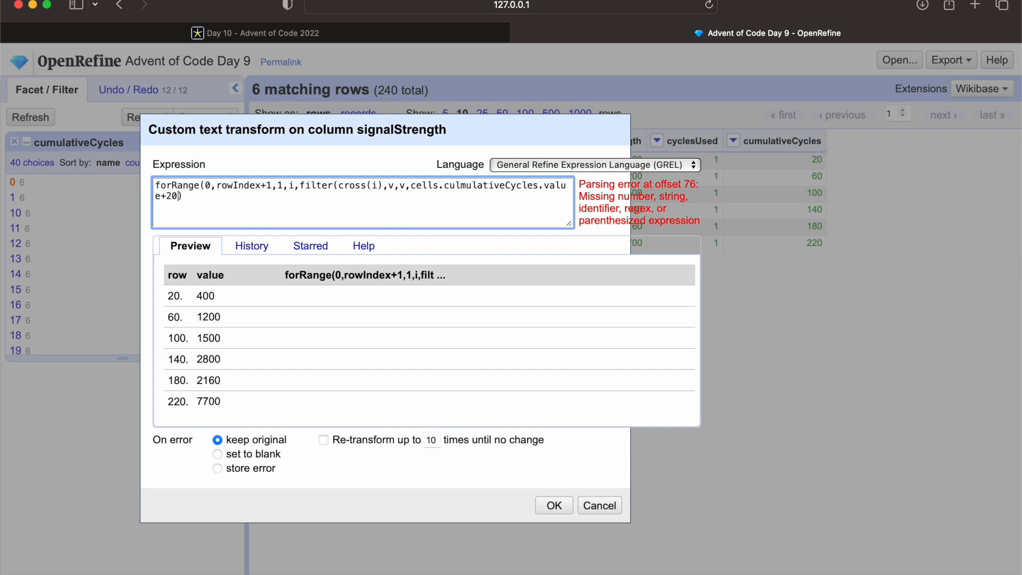
pyautogui.click(412, 184)
pyautogui.write('(')
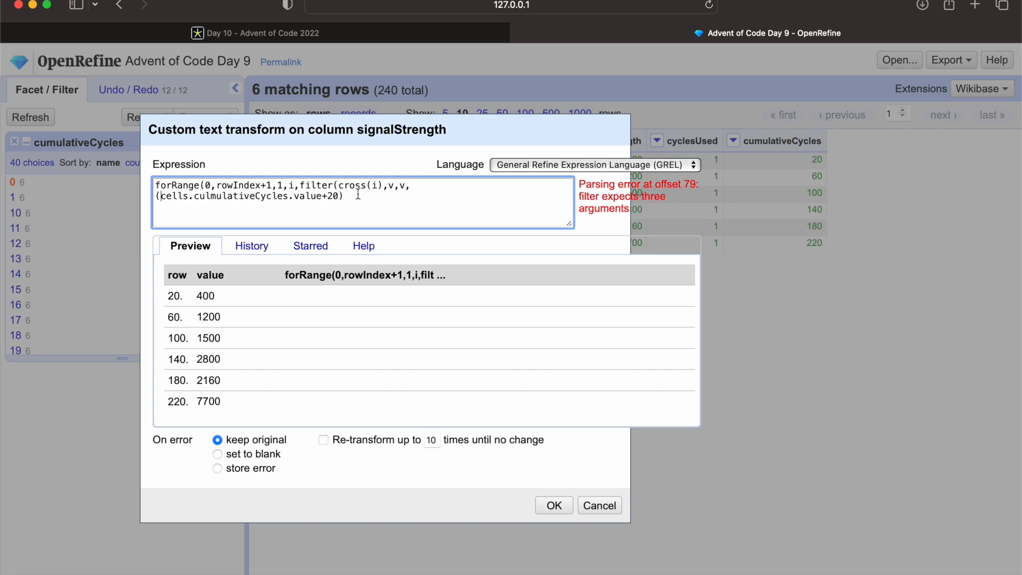
pyautogui.click(339, 193)
pyautogui.write(').mod')
pyautogui.write('(49')
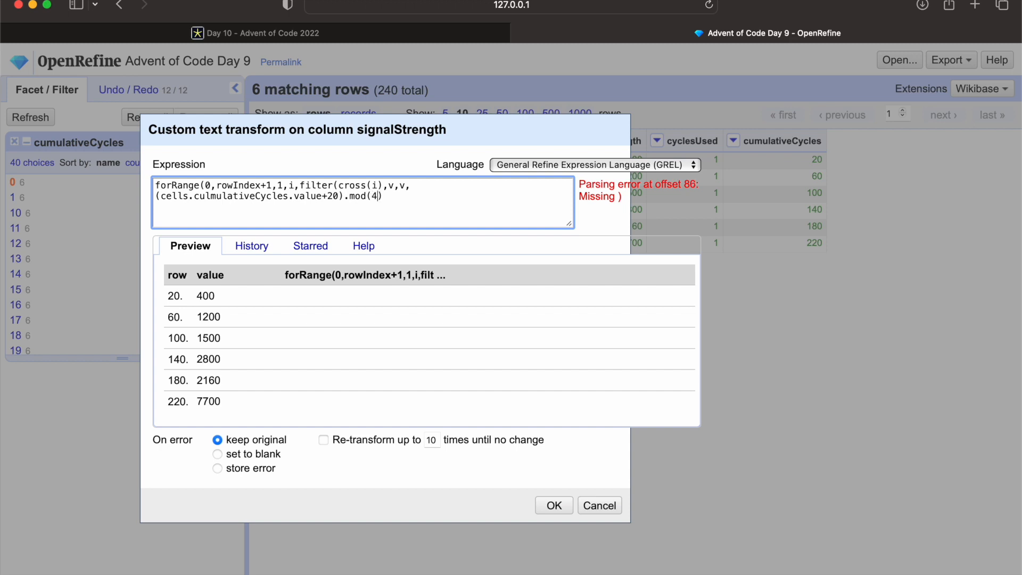
pyautogui.press('BackSpace')
pyautogui.write('0)==0')
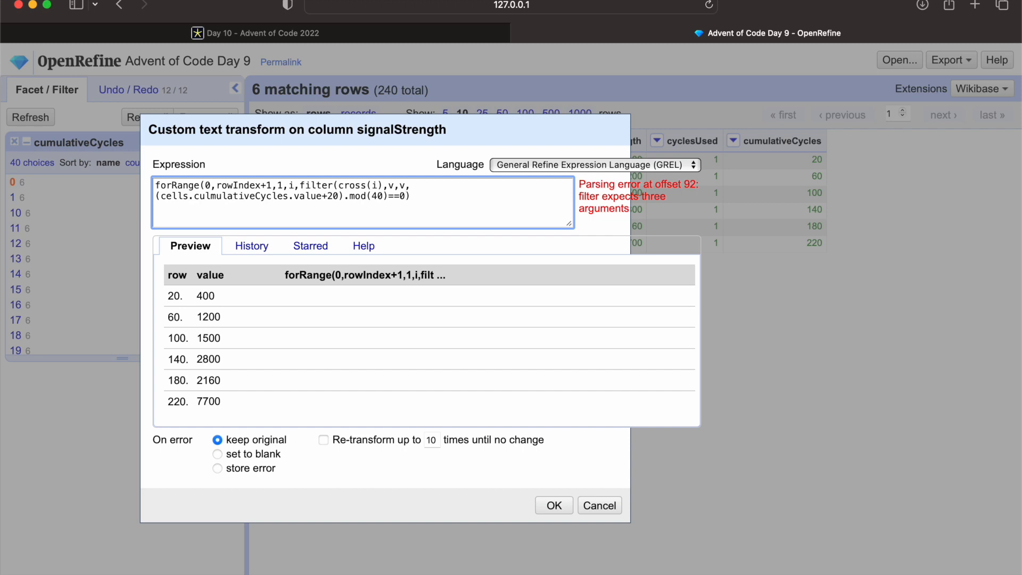
# Step: Close the expression's outer parenthesis and remove the duplicate v argument from the filter
pyautogui.write(')')
pyautogui.click(403, 186)
pyautogui.press('BackSpace')
pyautogui.press('BackSpace')
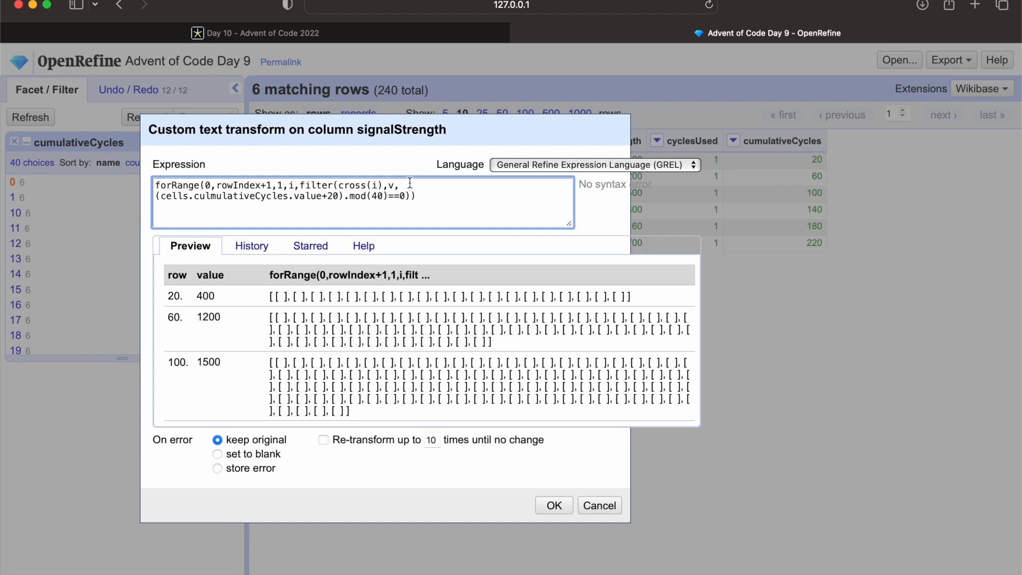
# Step: Try r as the filter variable with r.cells in the condition, and cancel the signalStrength transform
pyautogui.press('BackSpace')
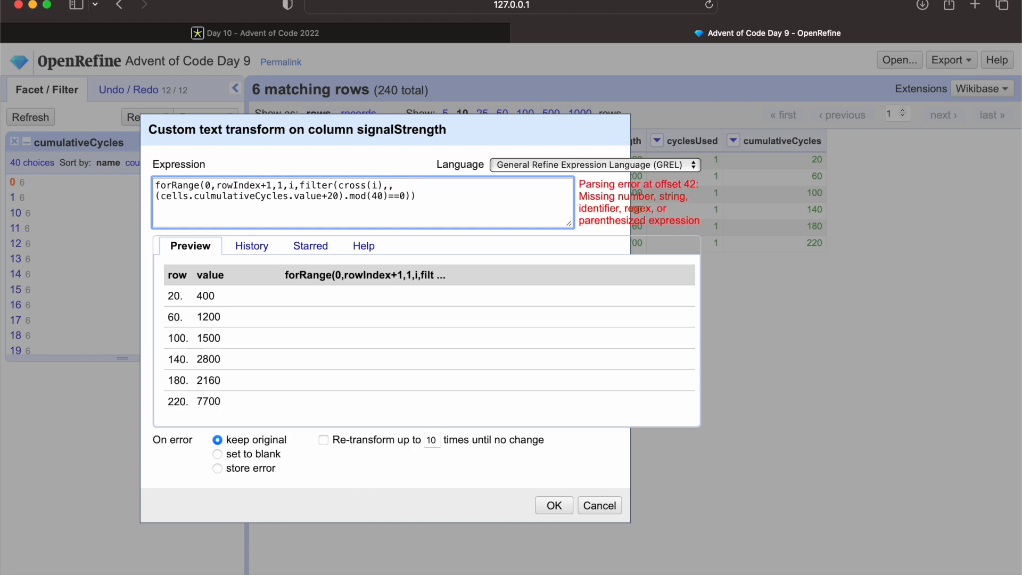
pyautogui.write('r')
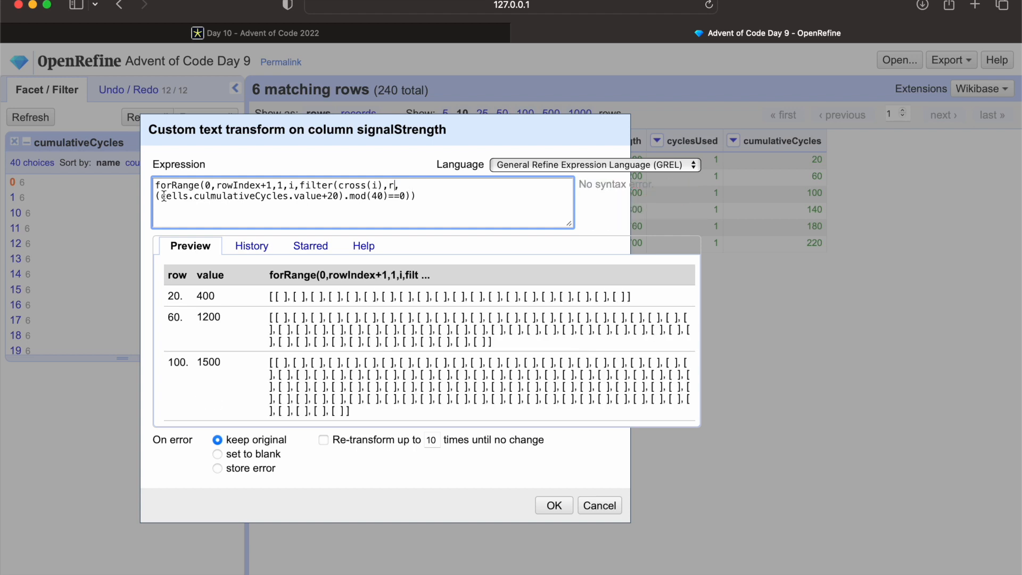
pyautogui.click(163, 195)
pyautogui.write('r.')
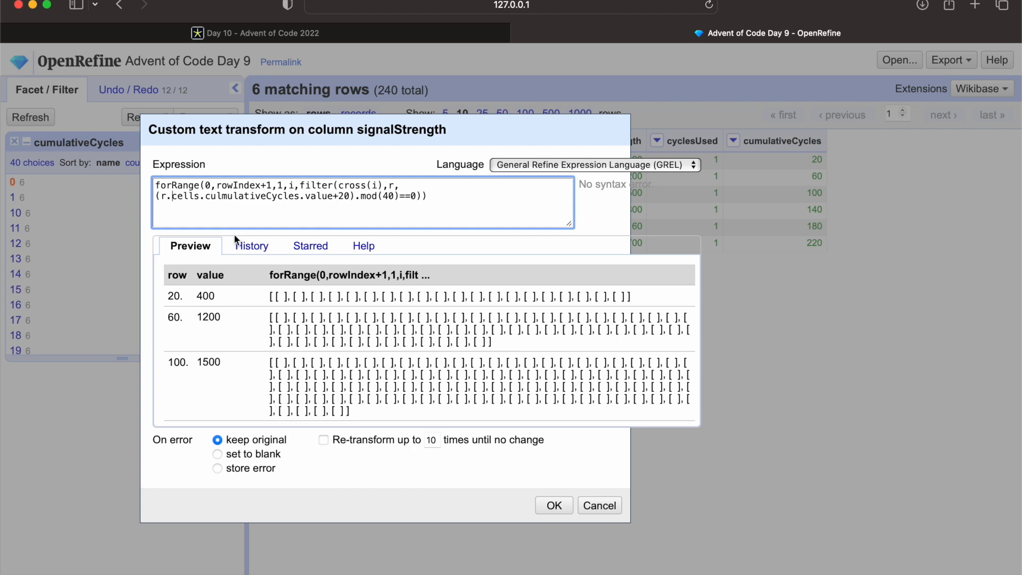
pyautogui.click(607, 510)
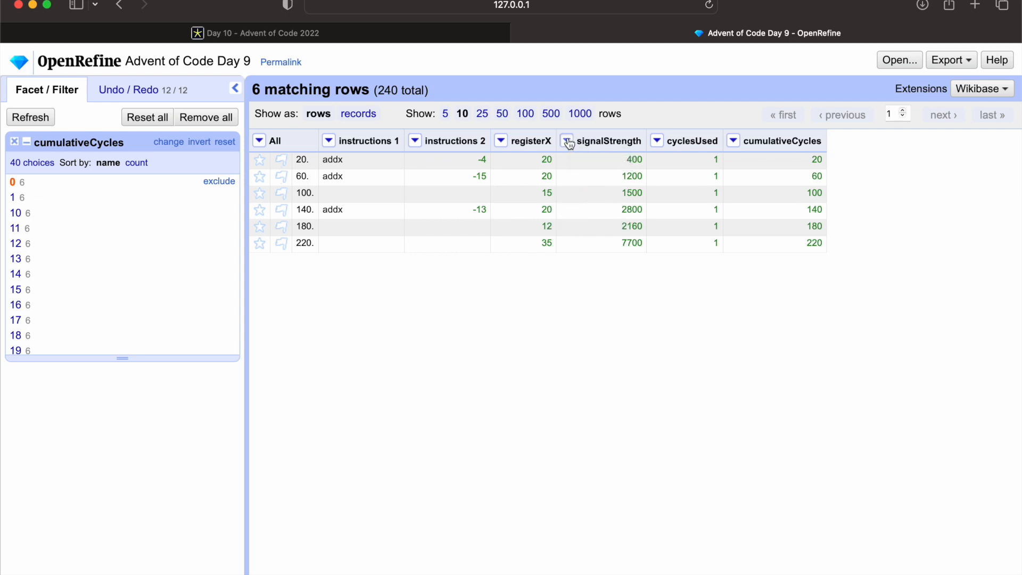
# Step: Add a column named record based on instructions 1, filling the six filtered rows with the expression "1"
pyautogui.click(328, 140)
pyautogui.moveTo(362, 223)
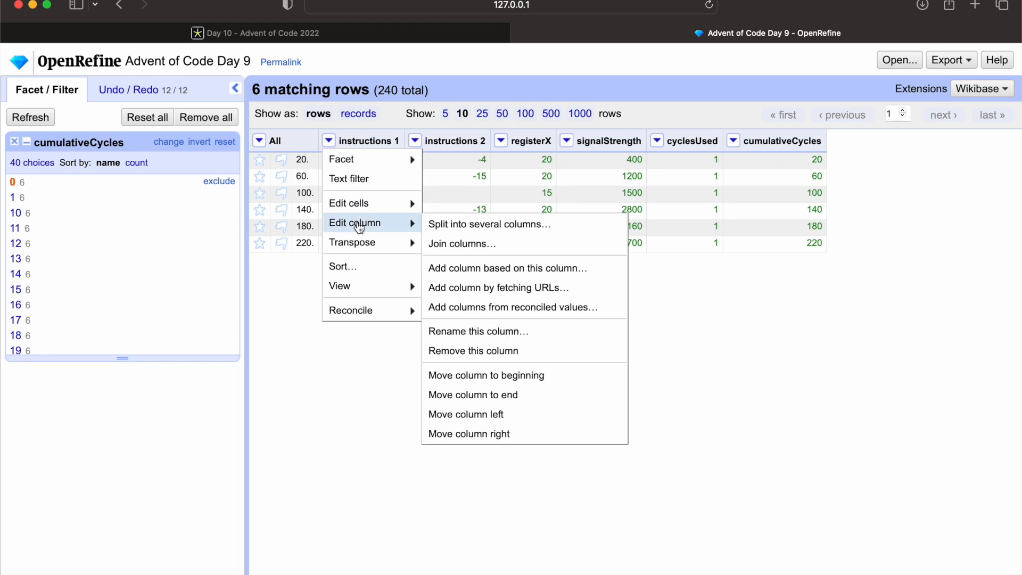
pyautogui.click(496, 269)
pyautogui.click(381, 149)
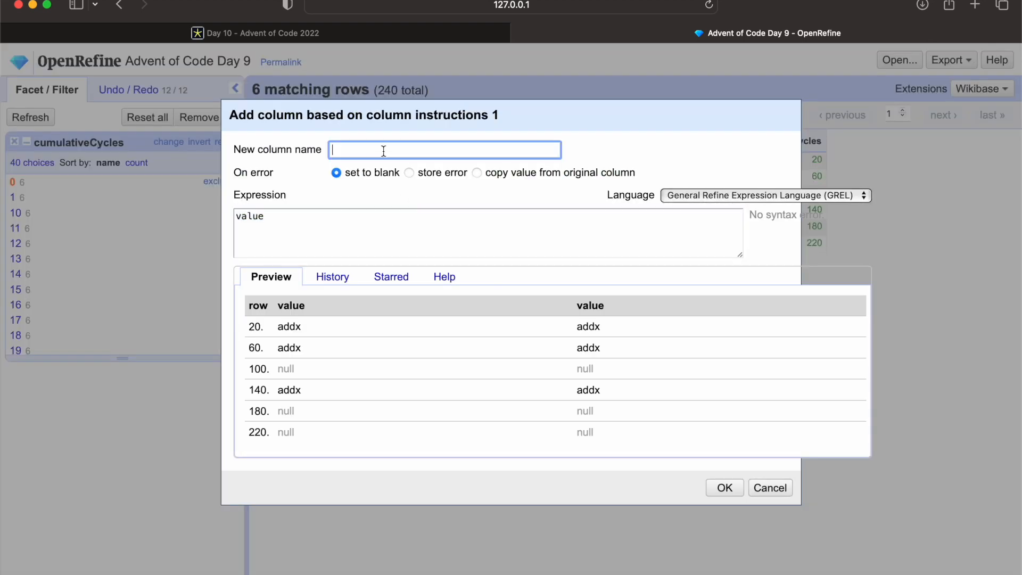
pyautogui.write('record')
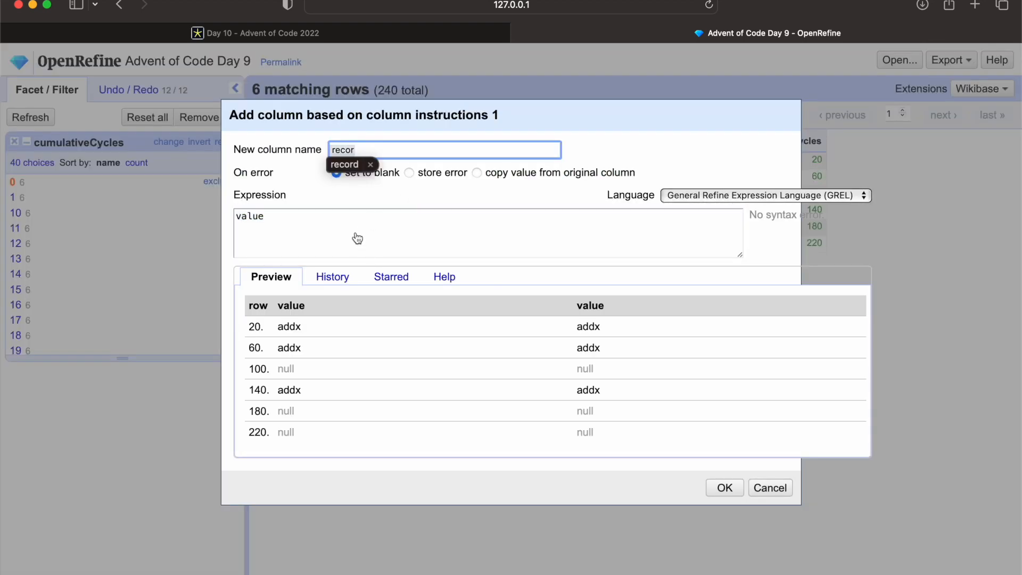
pyautogui.click(321, 227)
pyautogui.press('super+a')
pyautogui.press('BackSpace')
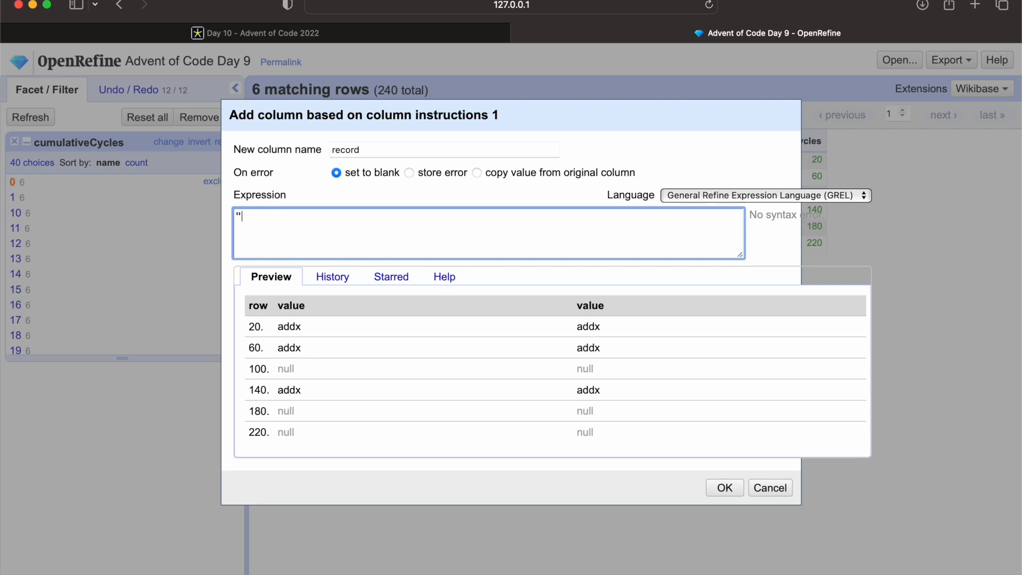
pyautogui.write('"')
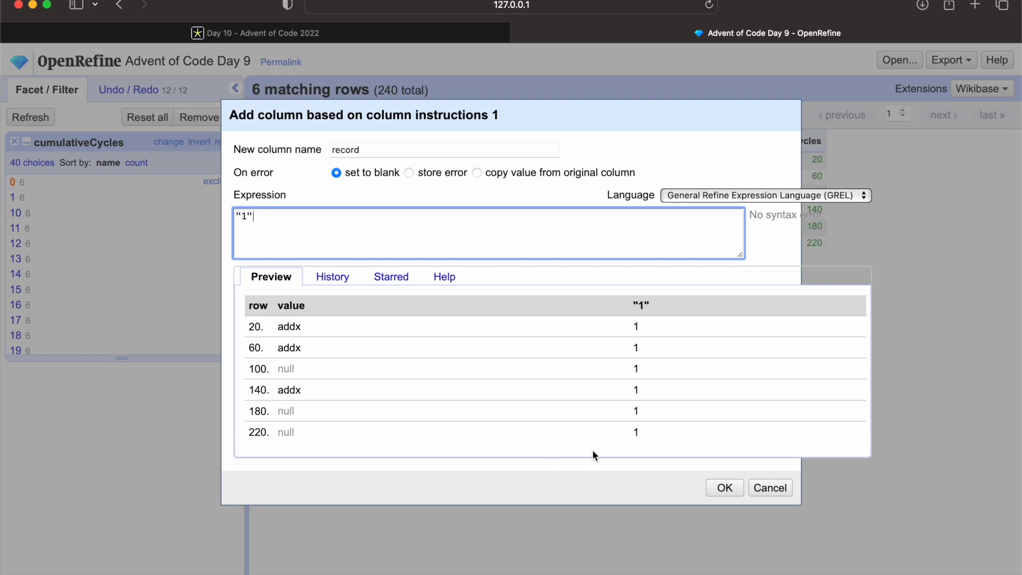
pyautogui.click(719, 488)
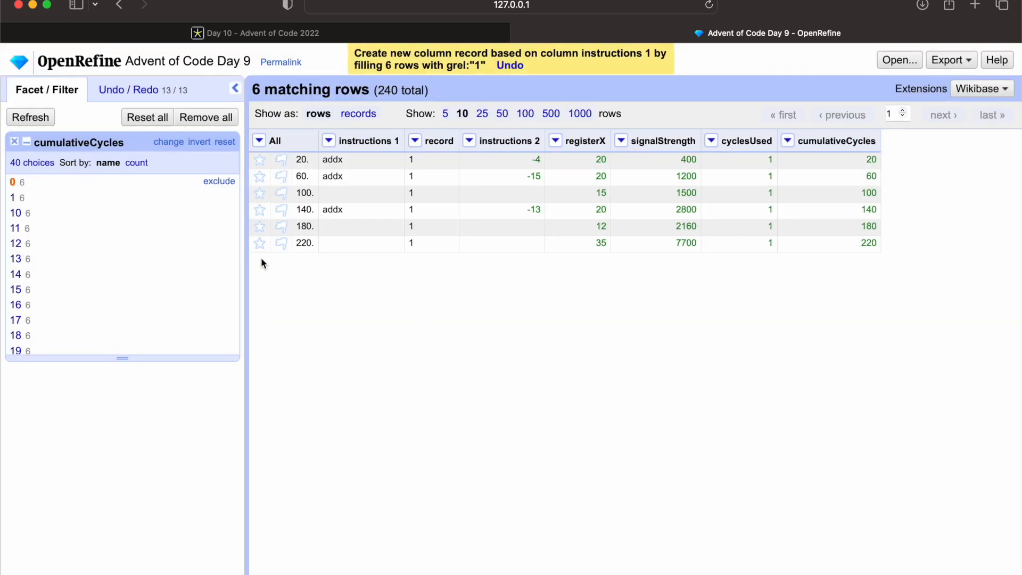
# Step: Remove the cumulativeCycles facet and move the record column to the beginning
pyautogui.click(14, 142)
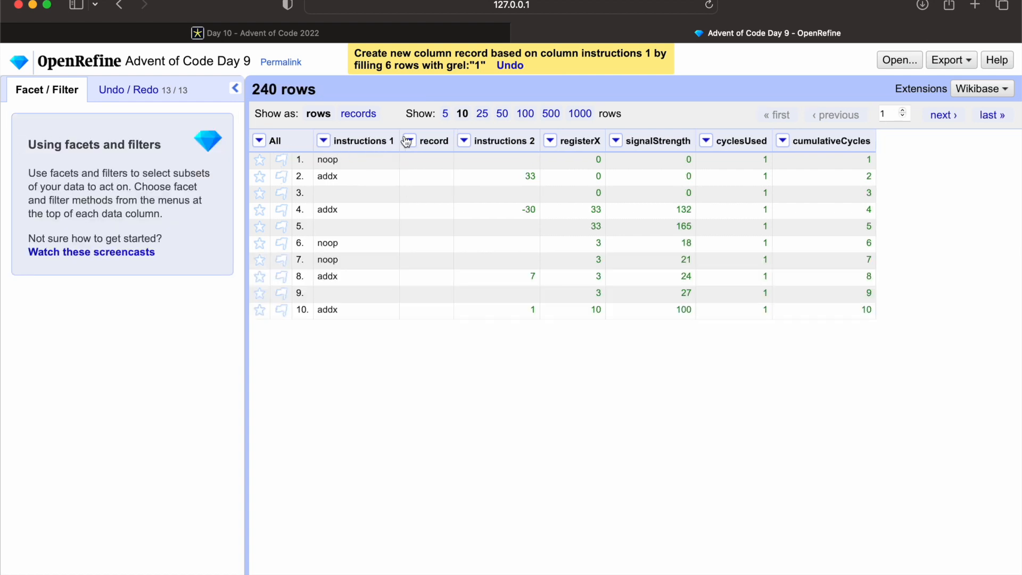
pyautogui.click(409, 141)
pyautogui.moveTo(480, 228)
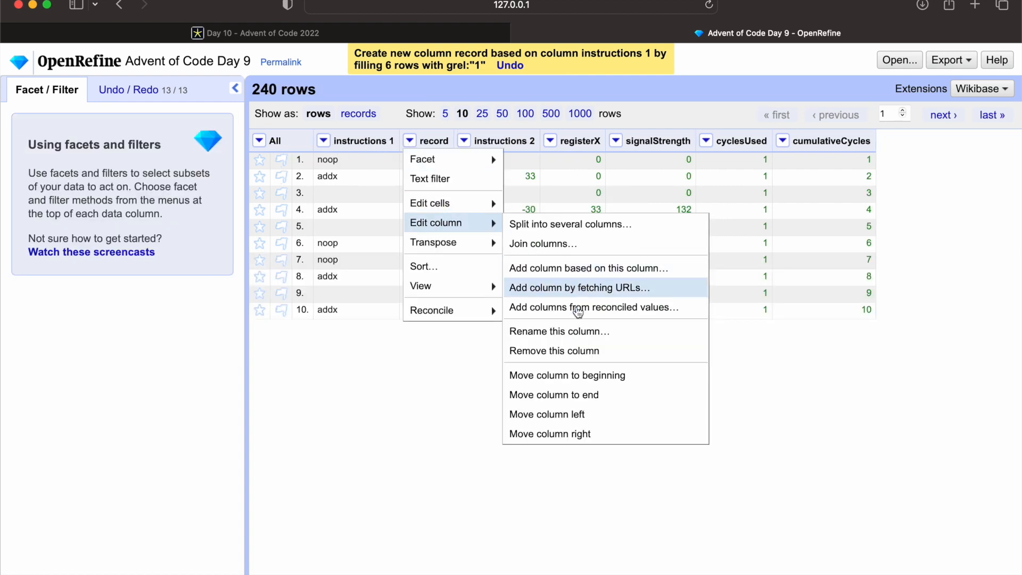
pyautogui.click(584, 377)
# Step: Sort the record column as text from a to z and reorder the rows permanently
pyautogui.click(324, 141)
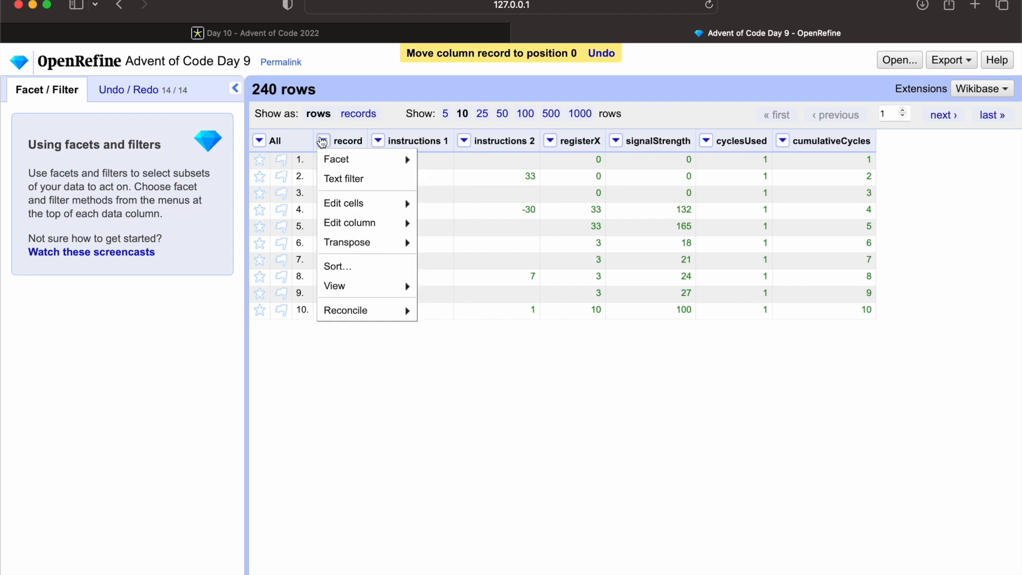
pyautogui.click(360, 273)
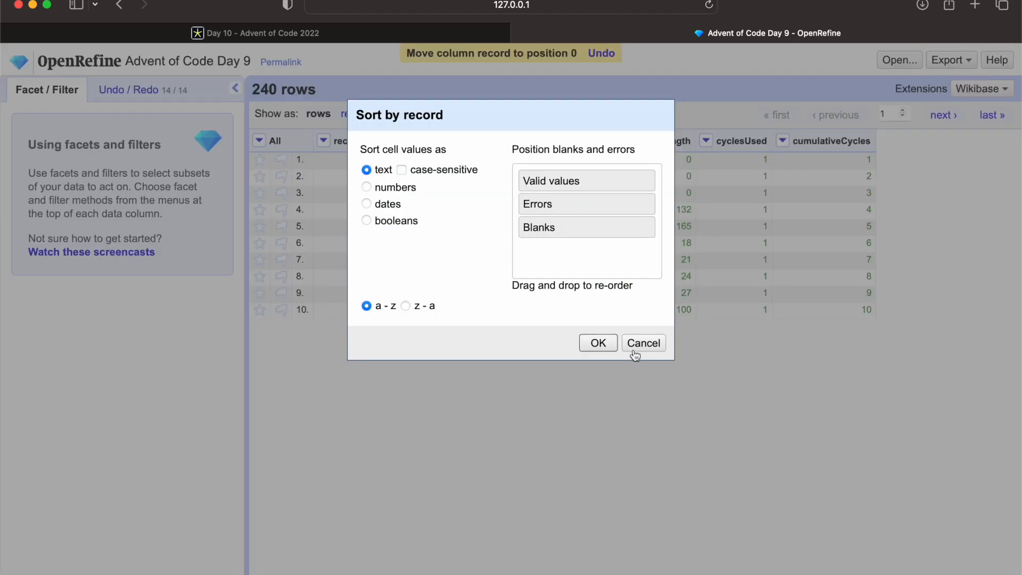
pyautogui.click(596, 349)
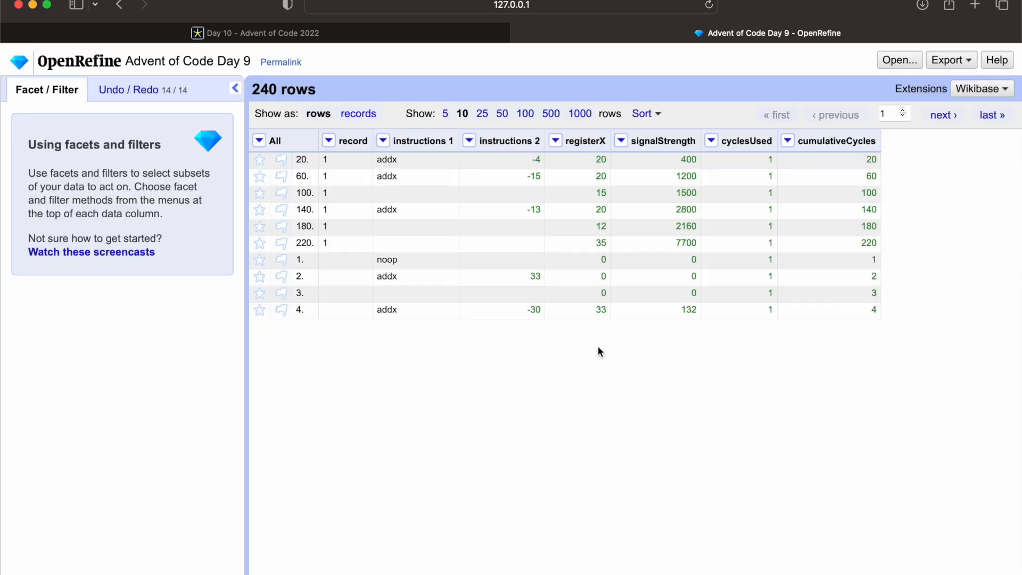
pyautogui.click(644, 113)
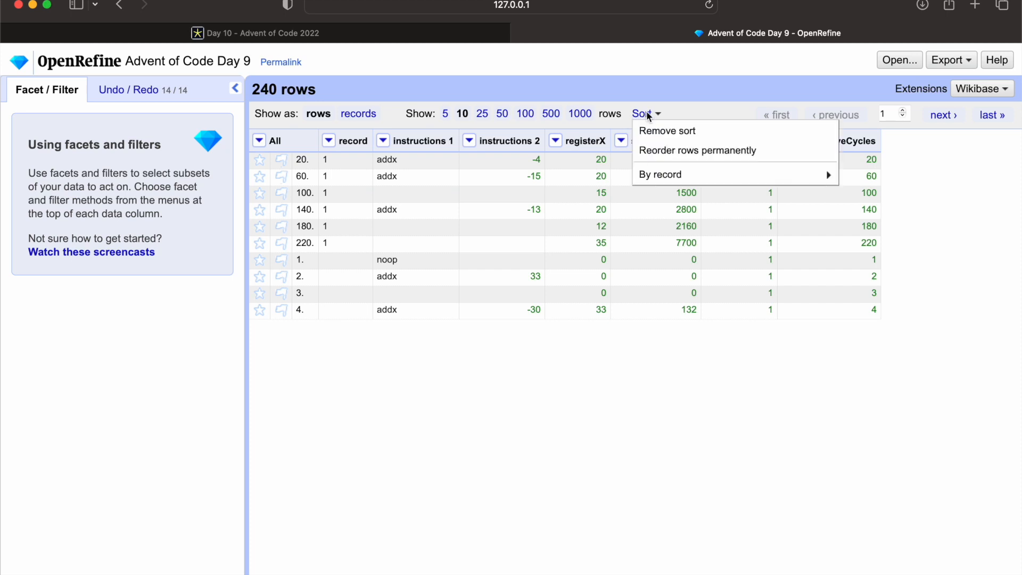
pyautogui.click(663, 151)
# Step: Set the record cell of row 7 to 2
pyautogui.click(323, 141)
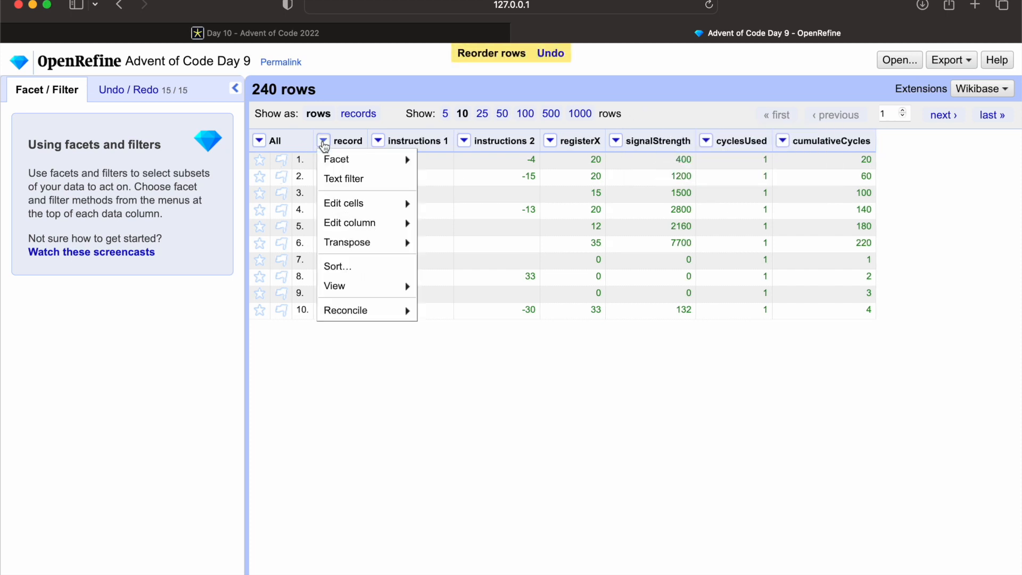
pyautogui.click(325, 142)
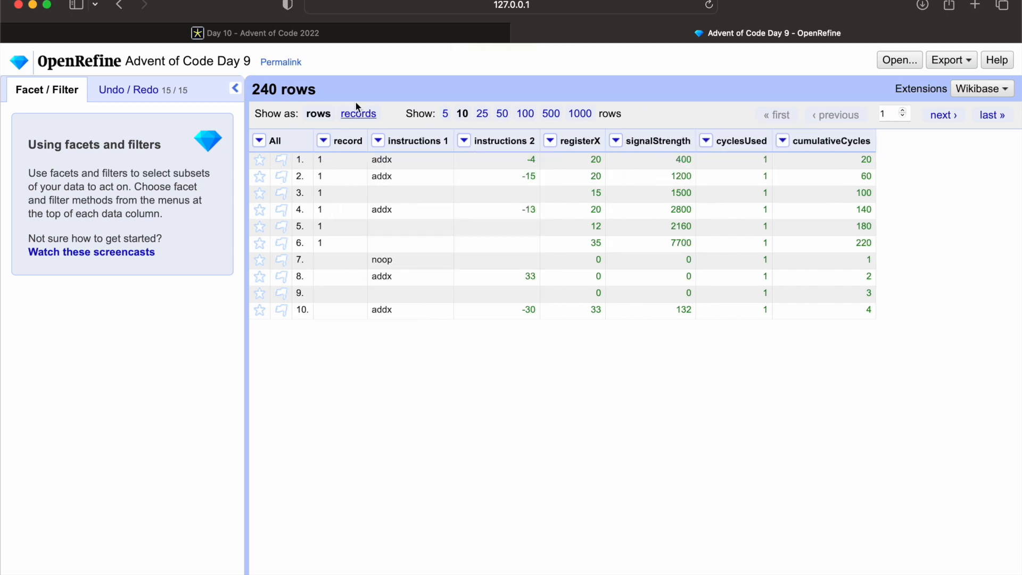
pyautogui.click(323, 140)
pyautogui.moveTo(341, 207)
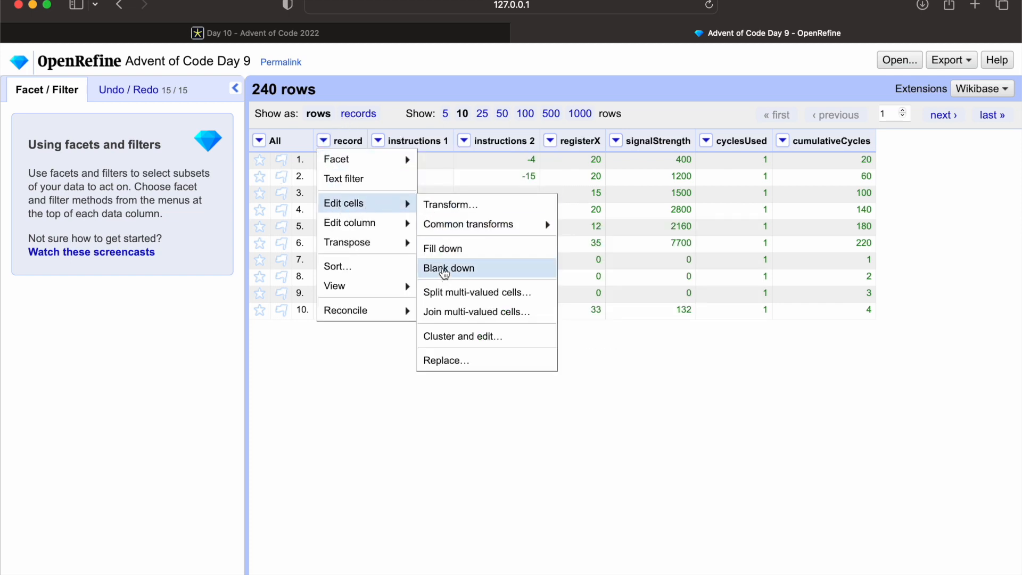
pyautogui.click(347, 125)
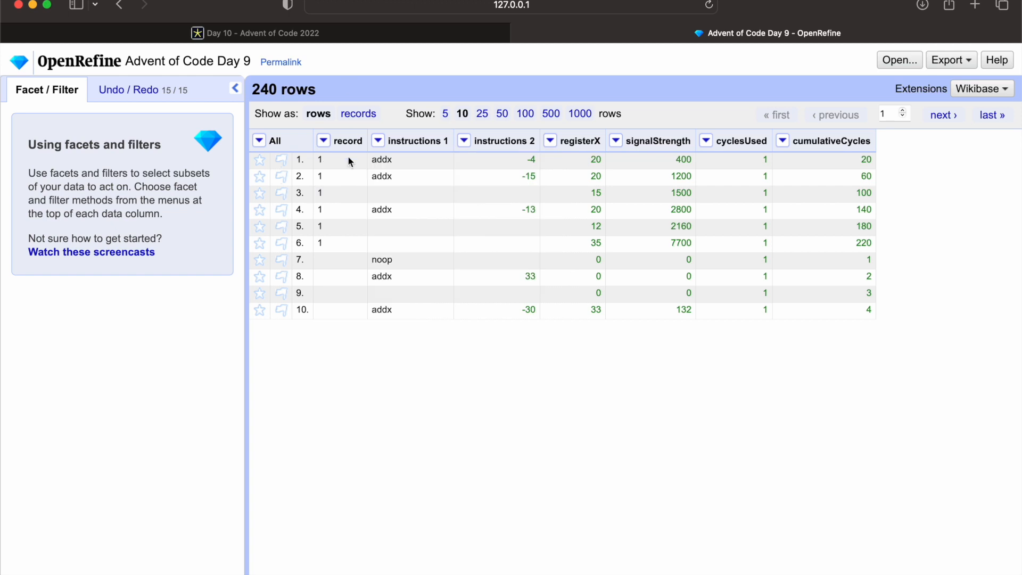
pyautogui.click(352, 261)
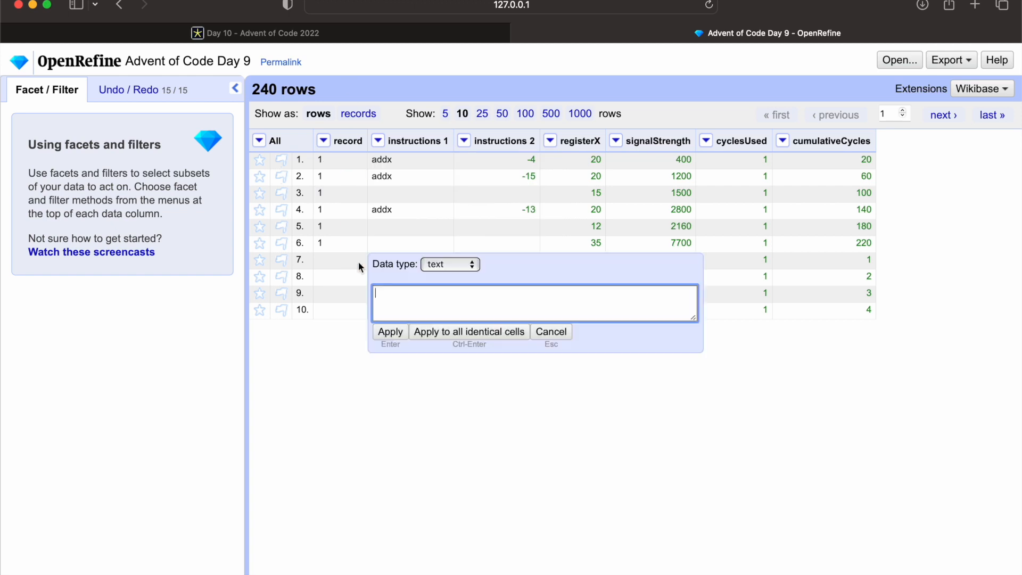
pyautogui.click(392, 333)
# Step: Show the data as records instead of rows
pyautogui.click(324, 141)
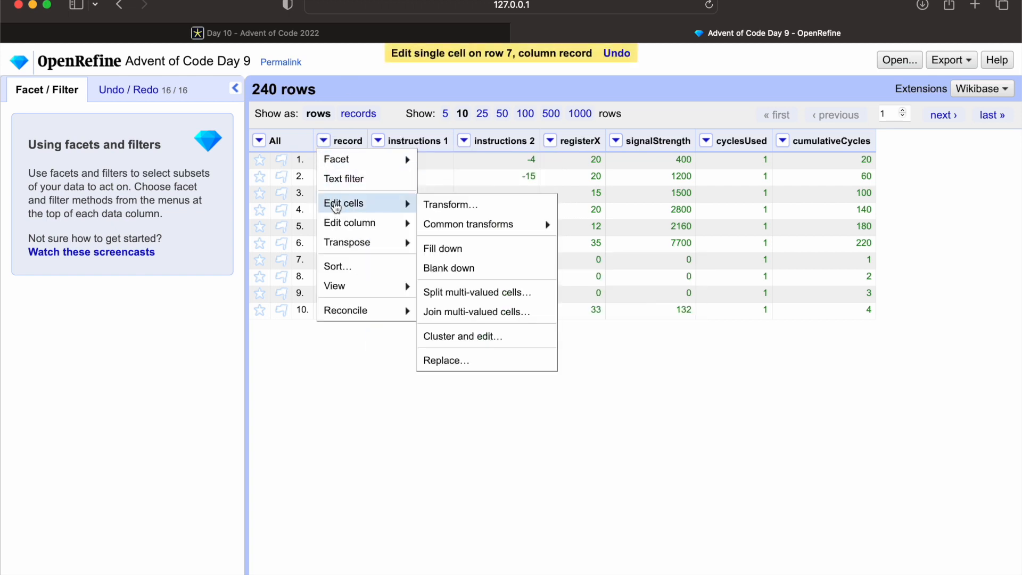
pyautogui.click(357, 116)
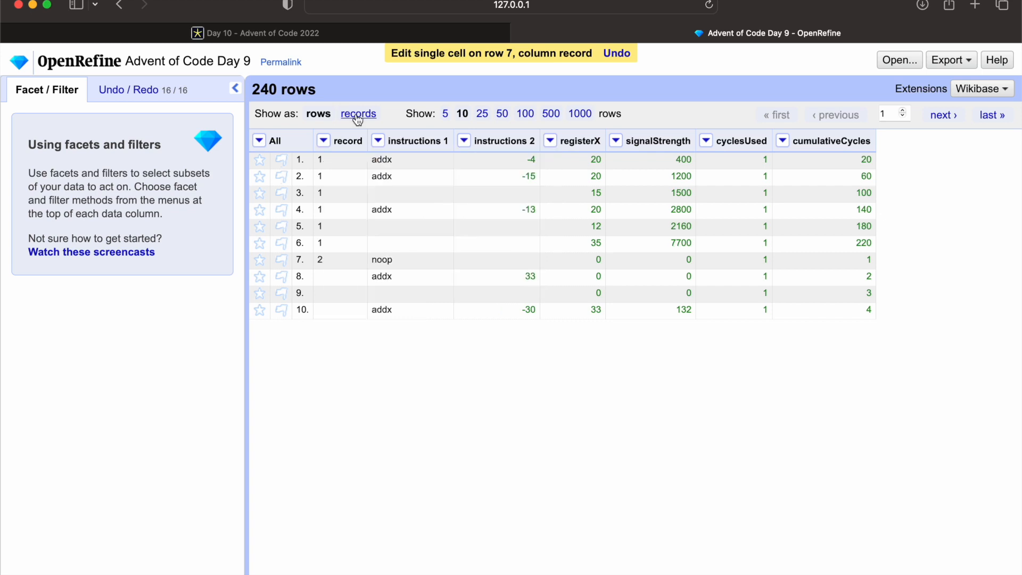
pyautogui.click(358, 114)
# Step: Open the column editing options for the record column
pyautogui.click(318, 141)
pyautogui.moveTo(342, 226)
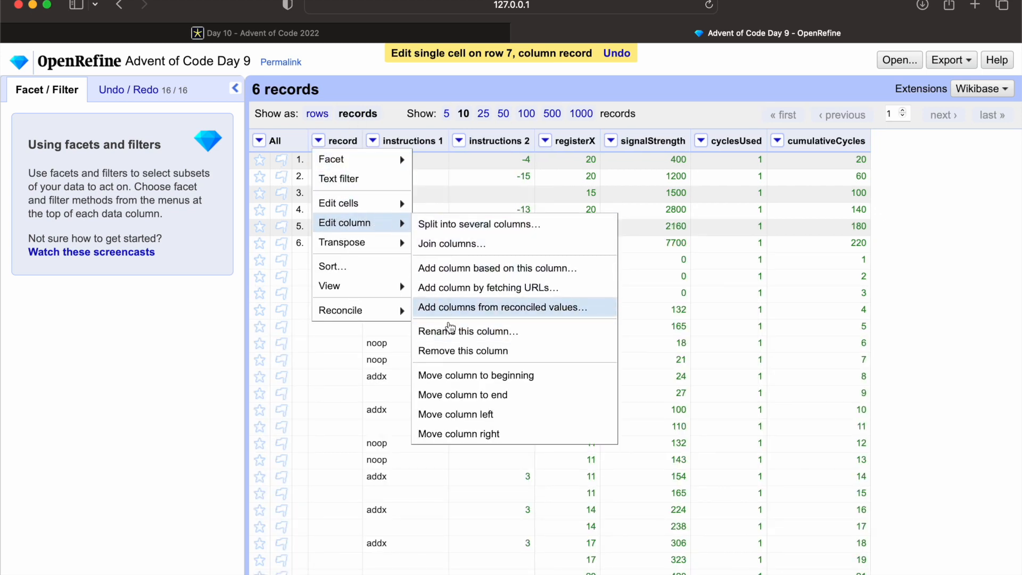
# Step: Blank down the record column with the table shown as rows, and display the table as records
pyautogui.moveTo(340, 203)
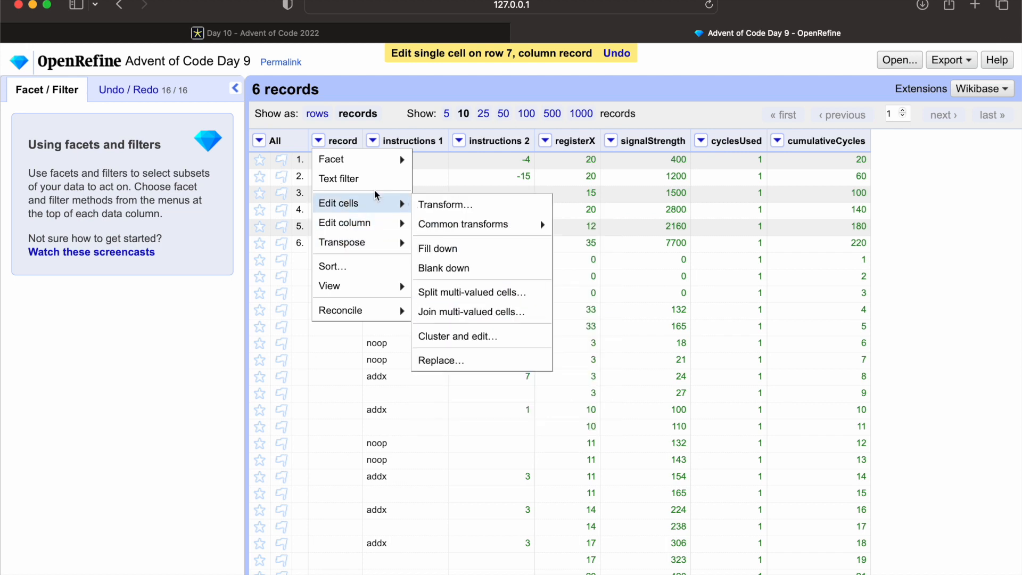
pyautogui.click(452, 266)
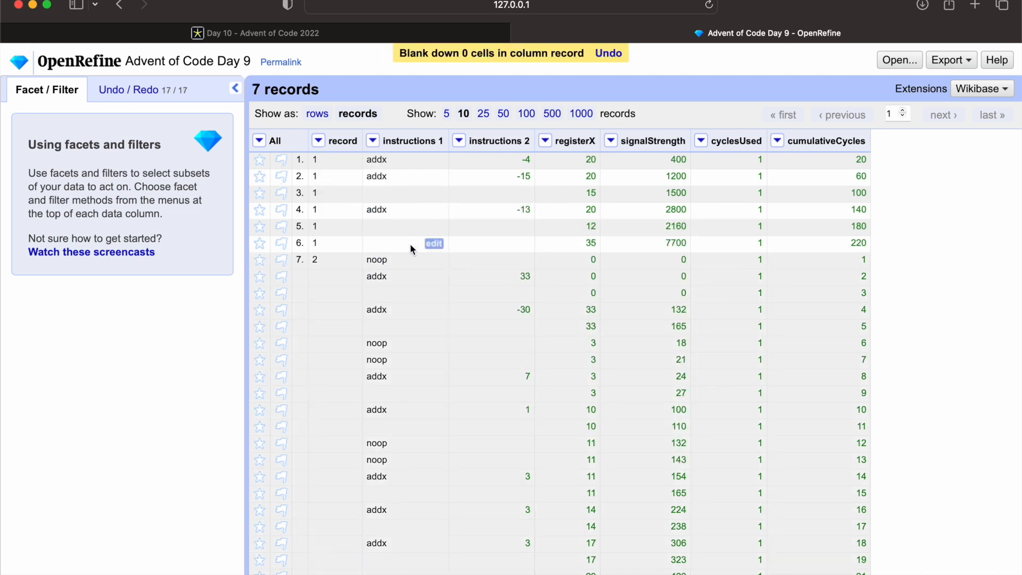
pyautogui.click(317, 113)
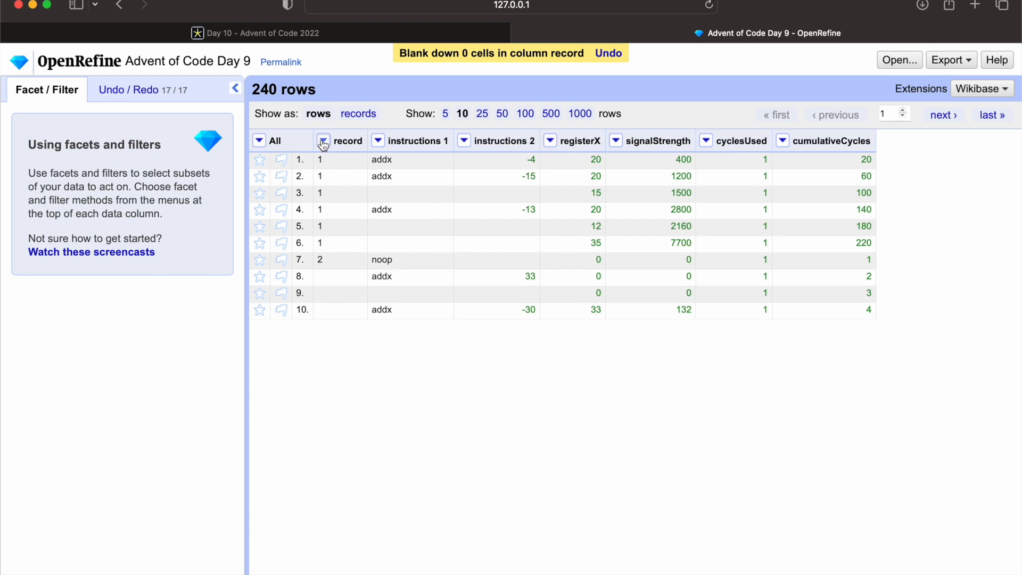
pyautogui.click(323, 140)
pyautogui.moveTo(367, 200)
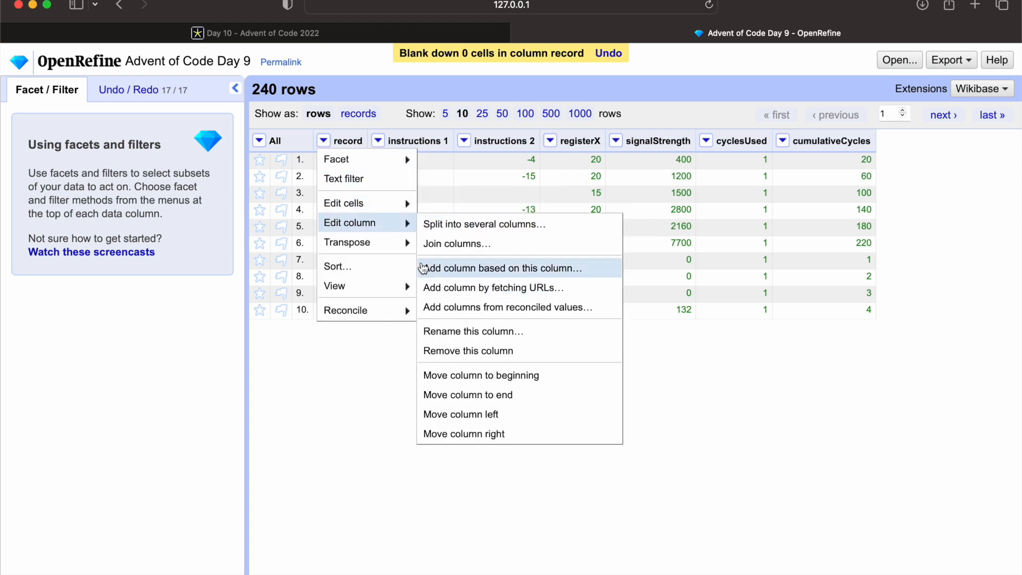
pyautogui.click(452, 268)
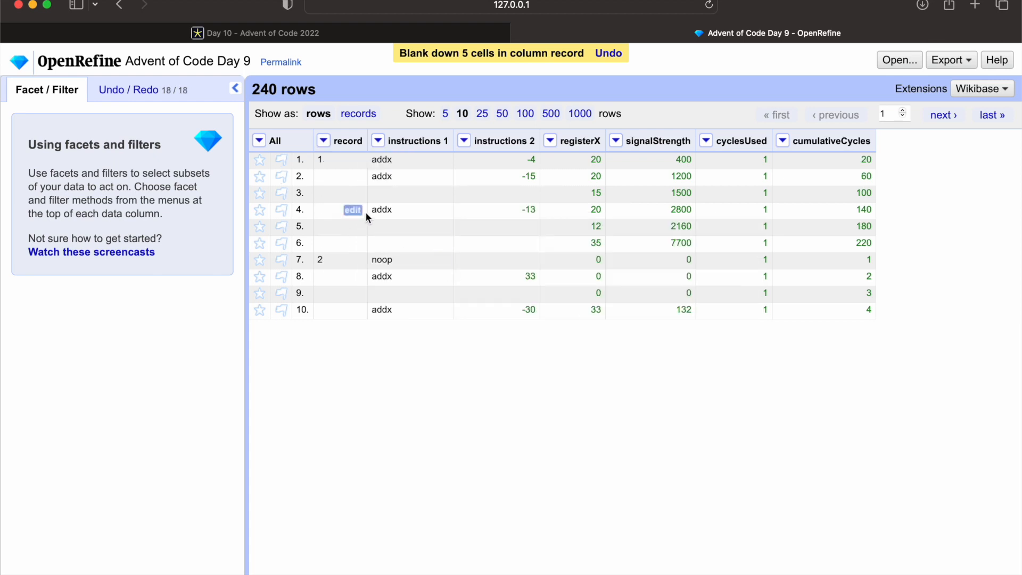
pyautogui.click(359, 114)
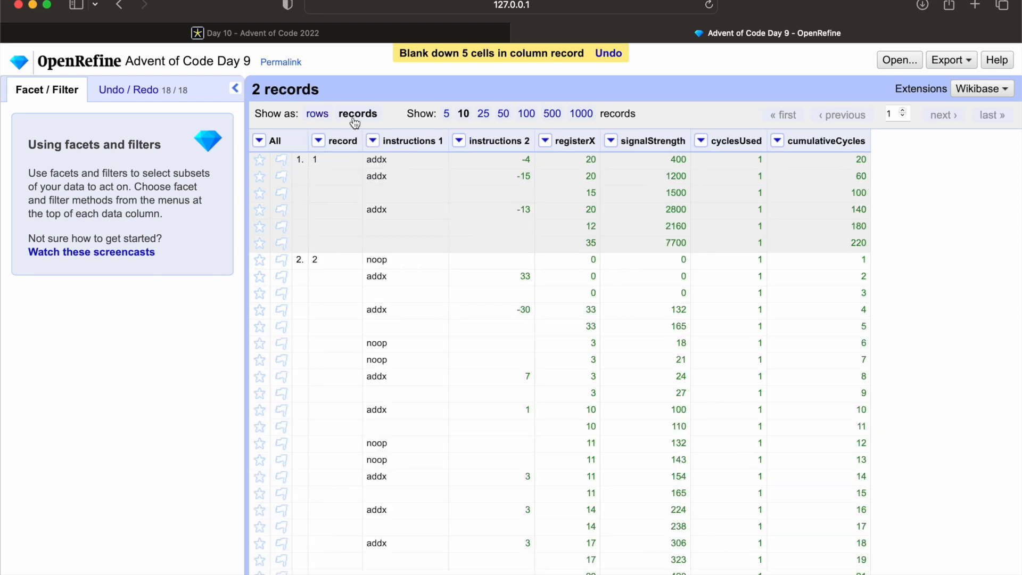
# Step: Preview each record's total signal strength with a GREL transform on signalStrength: row.record.cells.signalStrength.value.sum()
pyautogui.click(610, 141)
pyautogui.moveTo(679, 202)
pyautogui.click(732, 207)
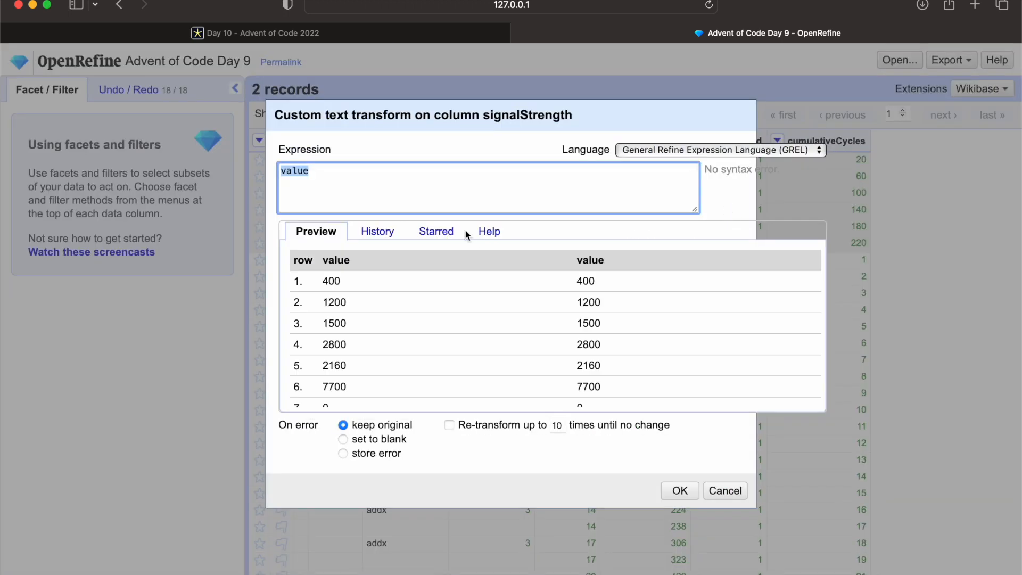
pyautogui.click(436, 179)
pyautogui.press('super+a')
pyautogui.write('row.c')
pyautogui.write('ecord.')
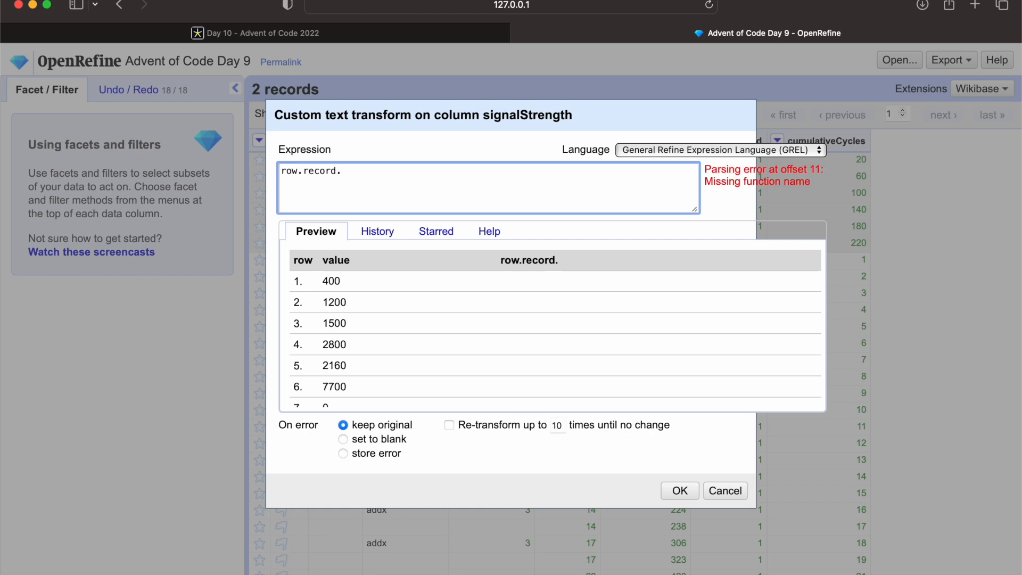
pyautogui.write('cells.signalStrength')
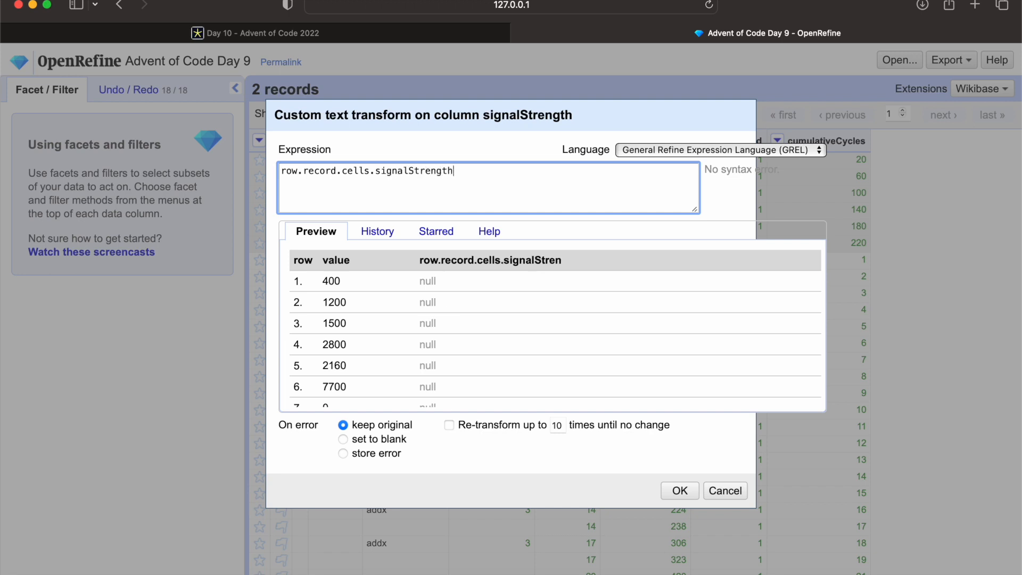
pyautogui.write('.vale')
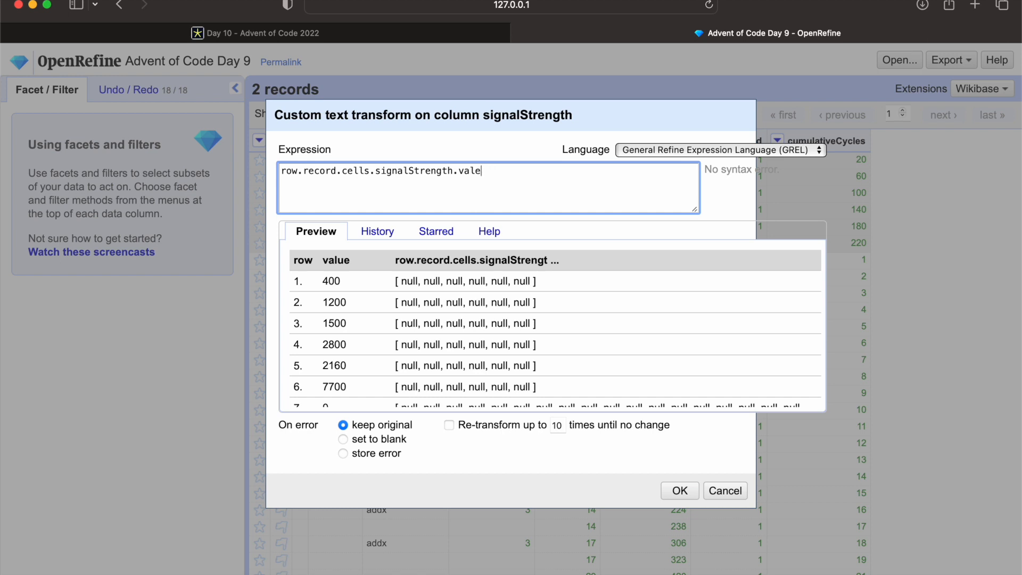
pyautogui.write('uue.su')
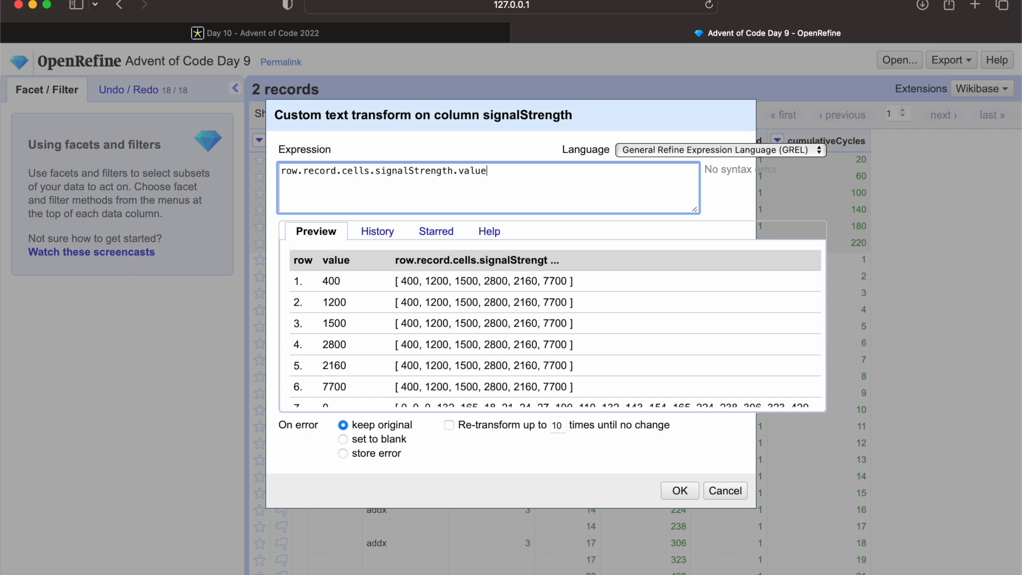
pyautogui.write('m()')
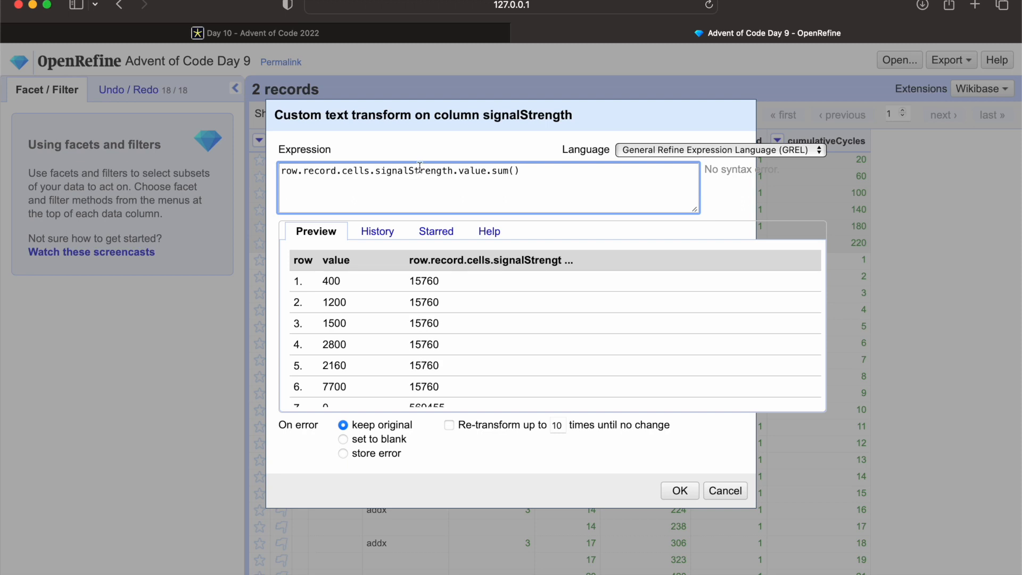
# Step: Copy the first record's previewed sum, submit 15760 as the Day 10 answer on the Advent of Code site, and return to the puzzle page
pyautogui.doubleClick(425, 281)
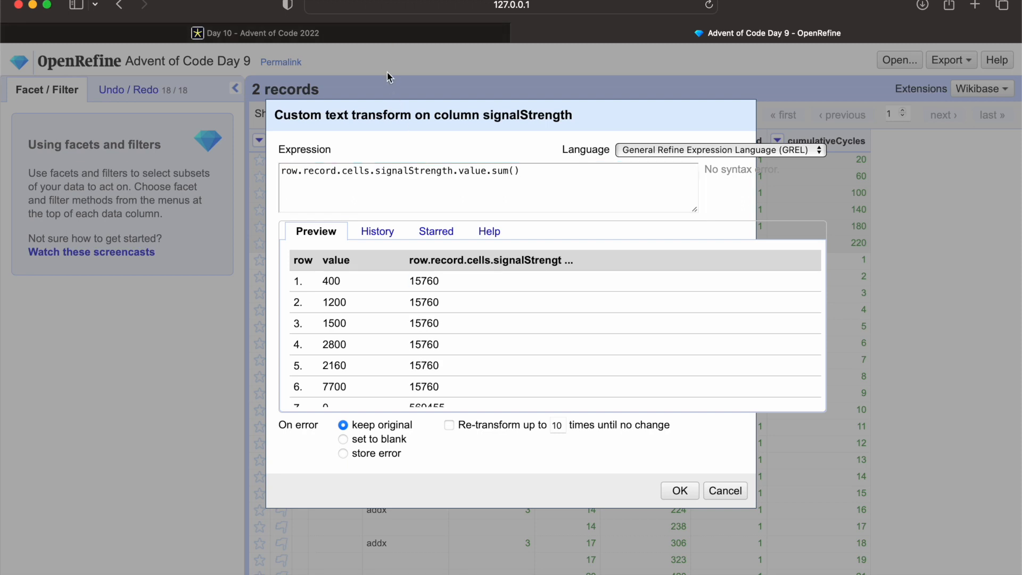
pyautogui.doubleClick(428, 281)
pyautogui.click(394, 40)
pyautogui.click(205, 554)
pyautogui.write('15760')
pyautogui.click(285, 555)
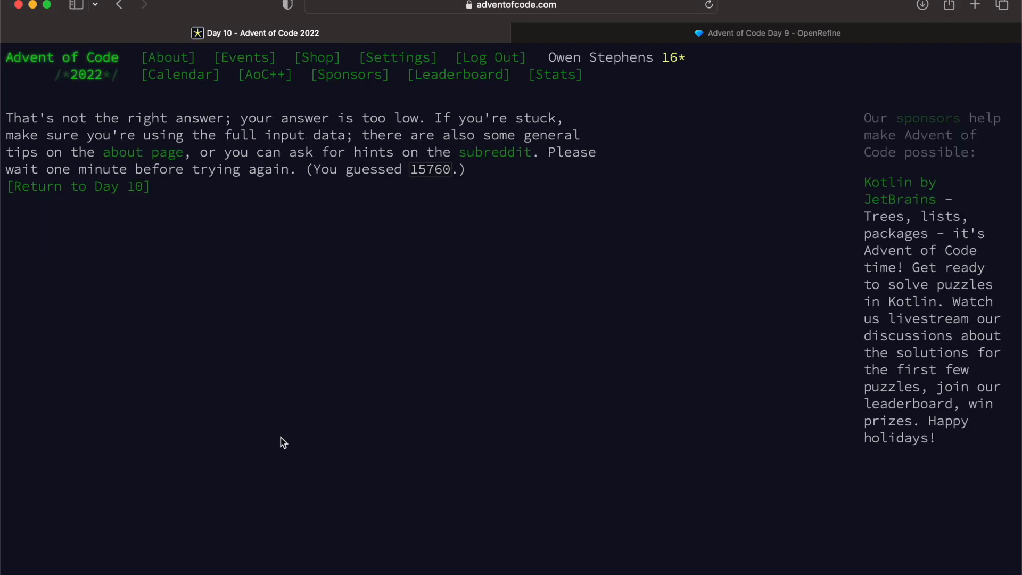
pyautogui.click(119, 6)
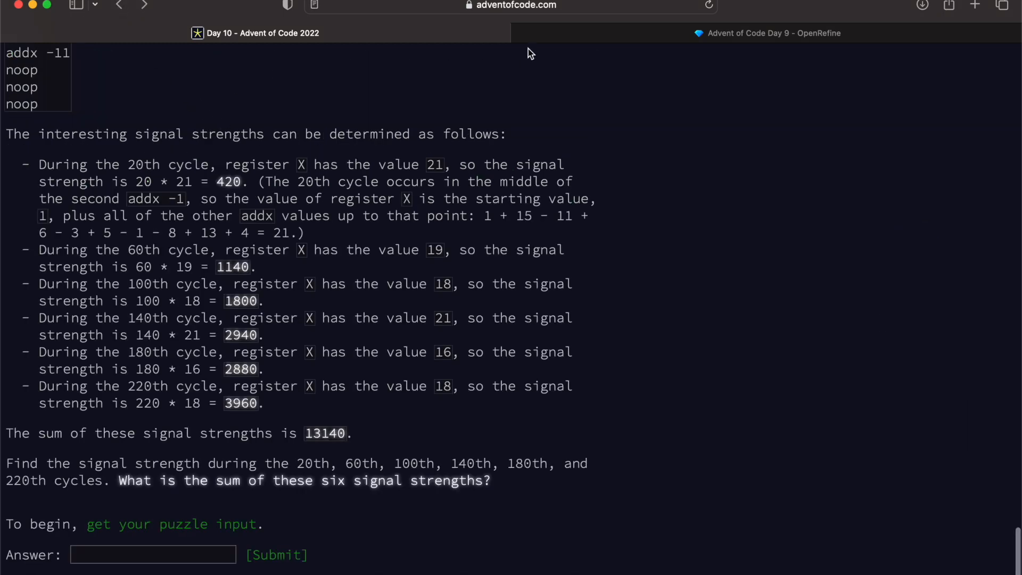
# Step: Back in OpenRefine, cancel the signalStrength transform and roll the project history back to moving the record column to position 0
pyautogui.click(575, 32)
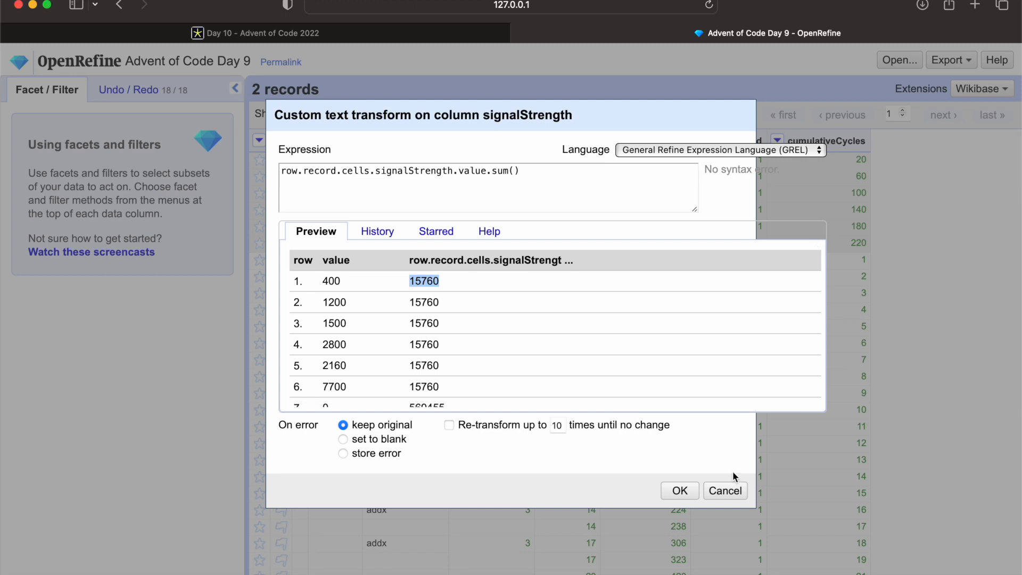
pyautogui.click(725, 490)
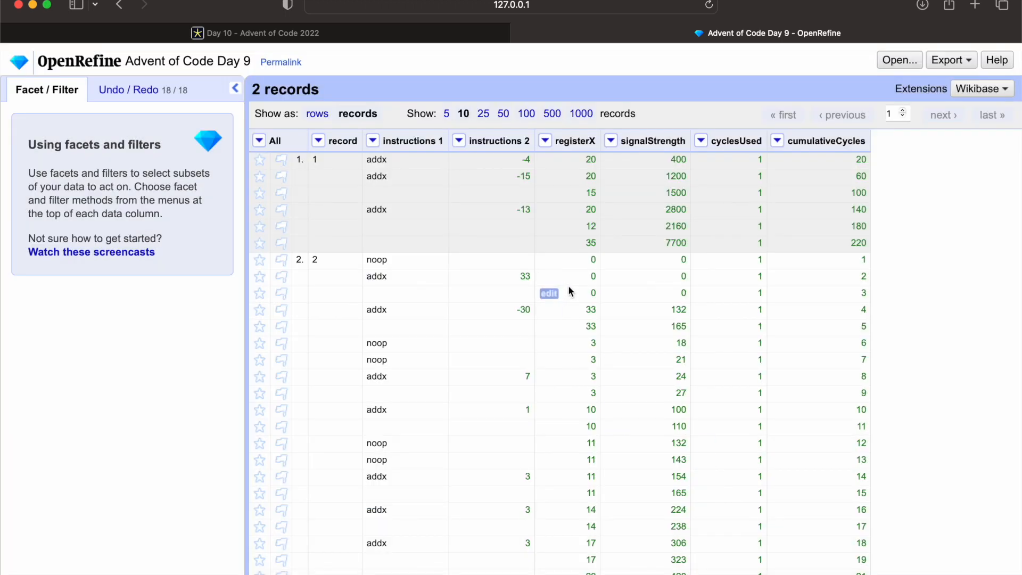
pyautogui.click(128, 88)
pyautogui.click(135, 544)
pyautogui.click(128, 490)
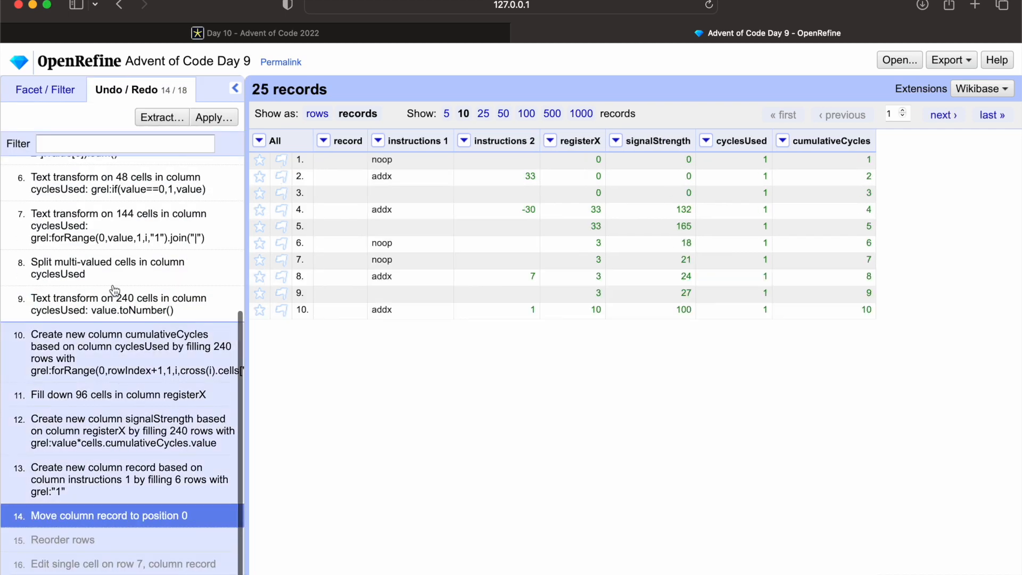
# Step: Revert the history to the cyclesUsed join transform and examine the table state by state up to the registerX fill-down
pyautogui.scroll(5, 113, 296)
pyautogui.scroll(-2, 113, 295)
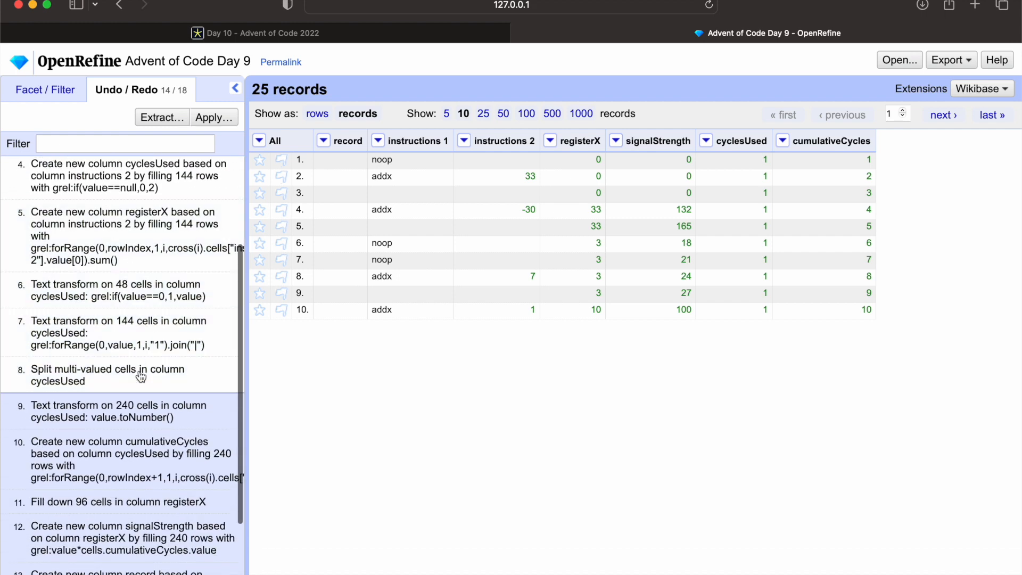
pyautogui.click(136, 341)
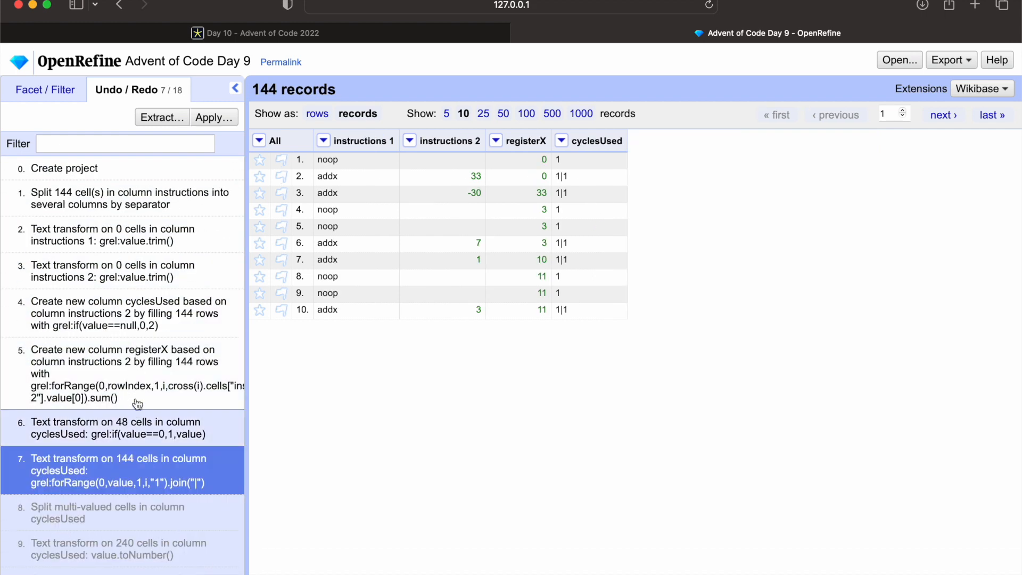
pyautogui.click(139, 515)
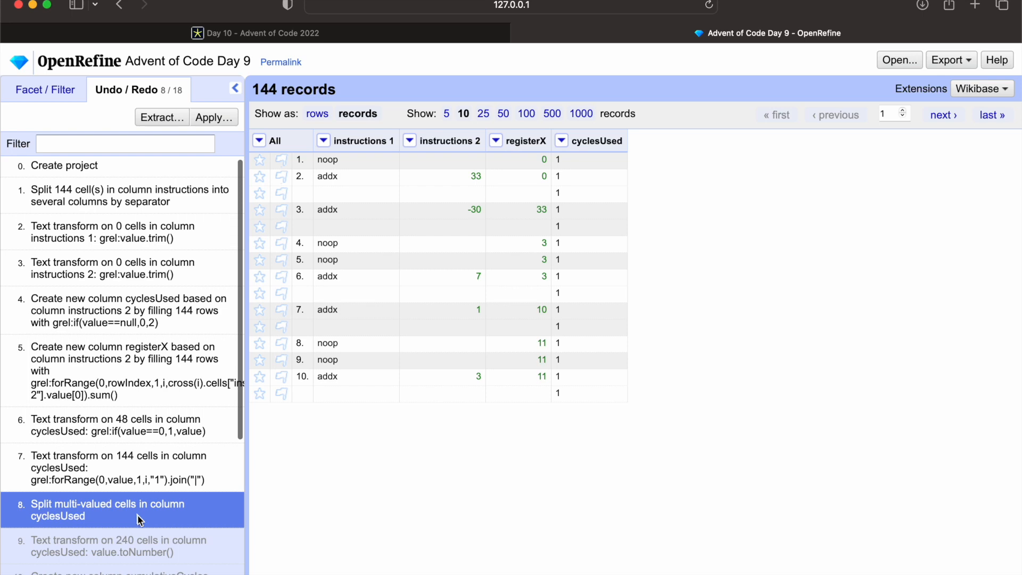
pyautogui.click(142, 544)
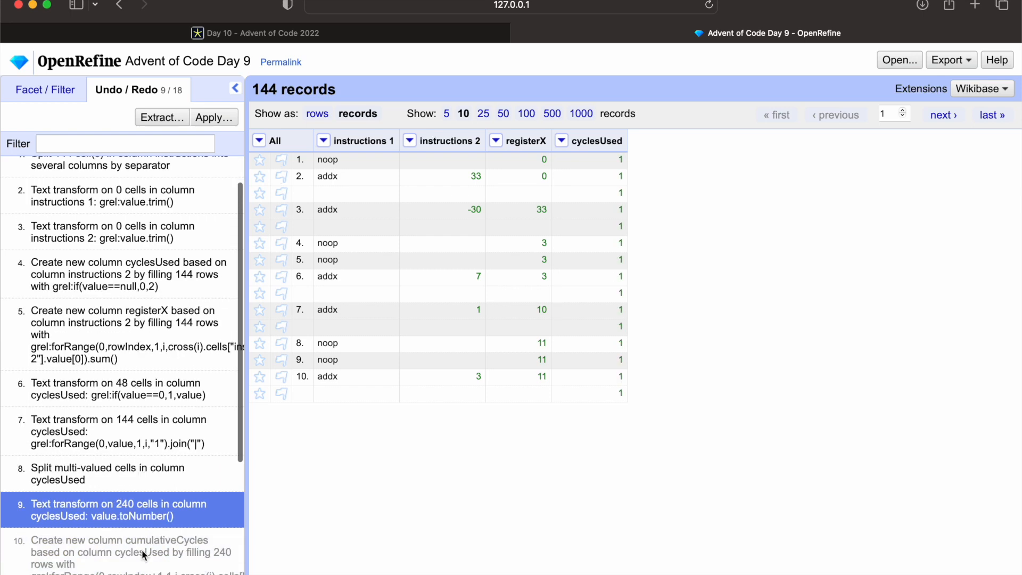
pyautogui.click(142, 554)
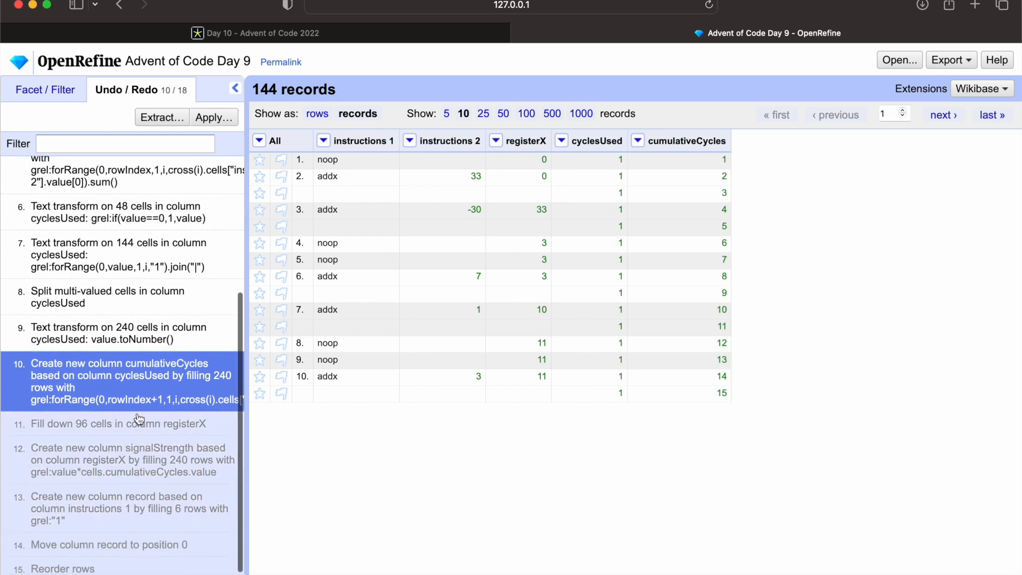
pyautogui.click(140, 421)
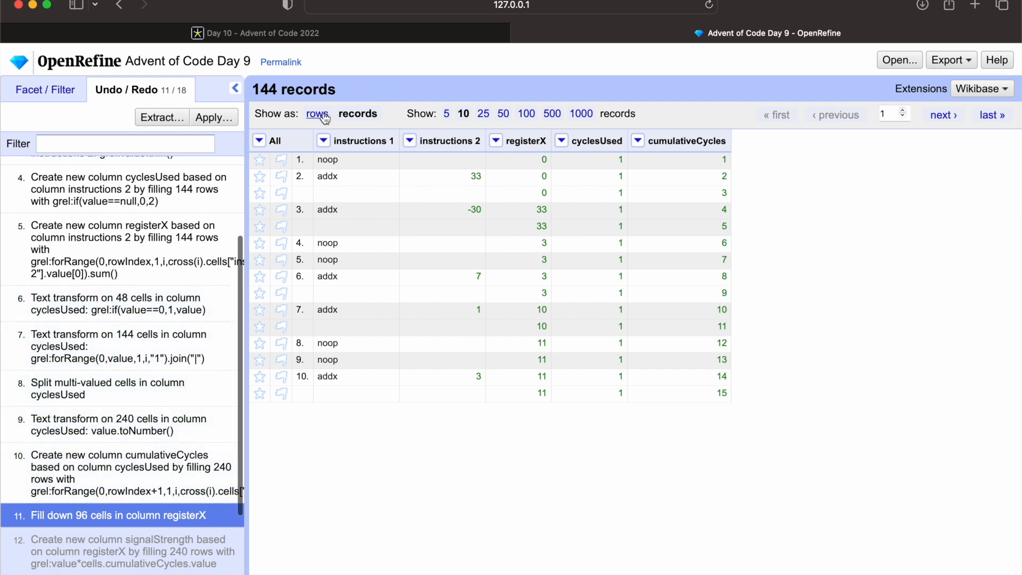
# Step: Show the table as rows with 500 per page and review the registerX values down to the last row
pyautogui.click(323, 115)
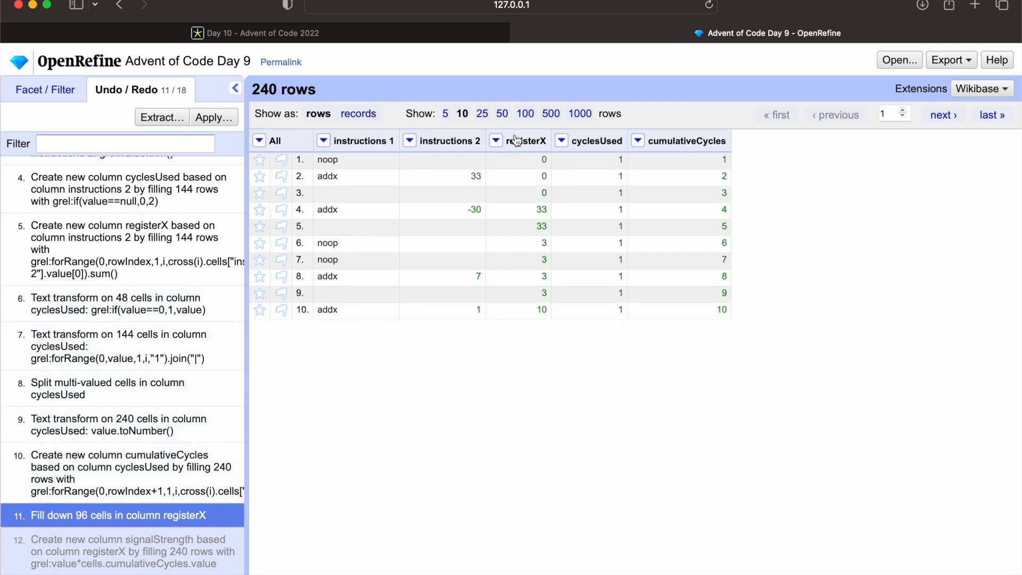
pyautogui.click(551, 113)
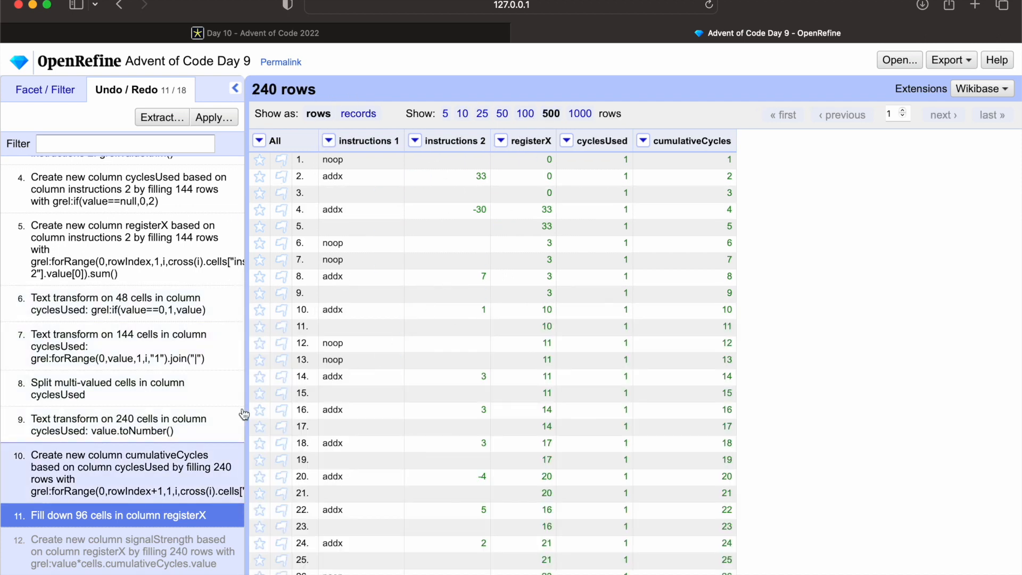
pyautogui.scroll(-20, 465, 384)
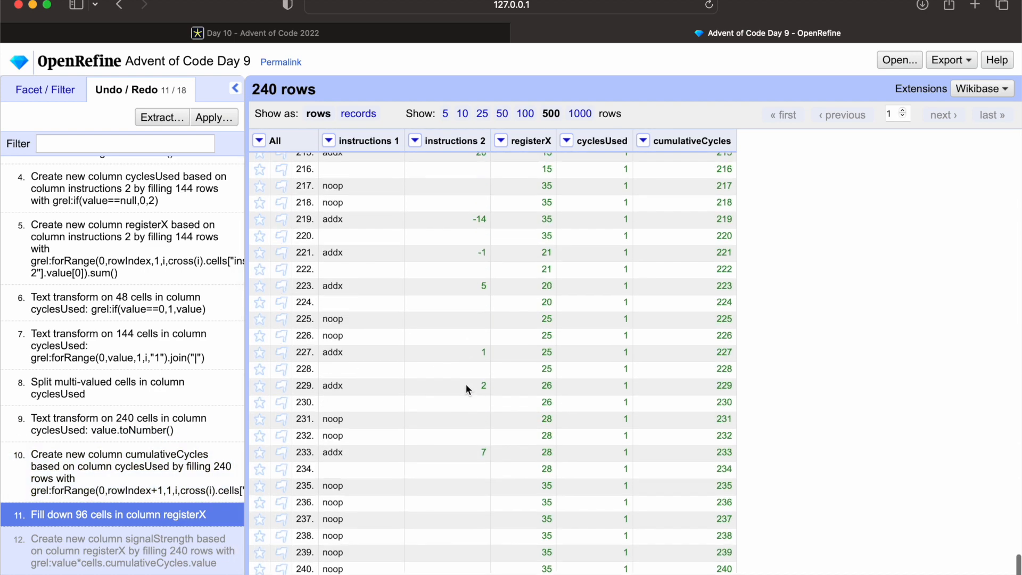
# Step: Restore the history to the creation of the signalStrength column, after checking the state where the record column is created
pyautogui.click(158, 548)
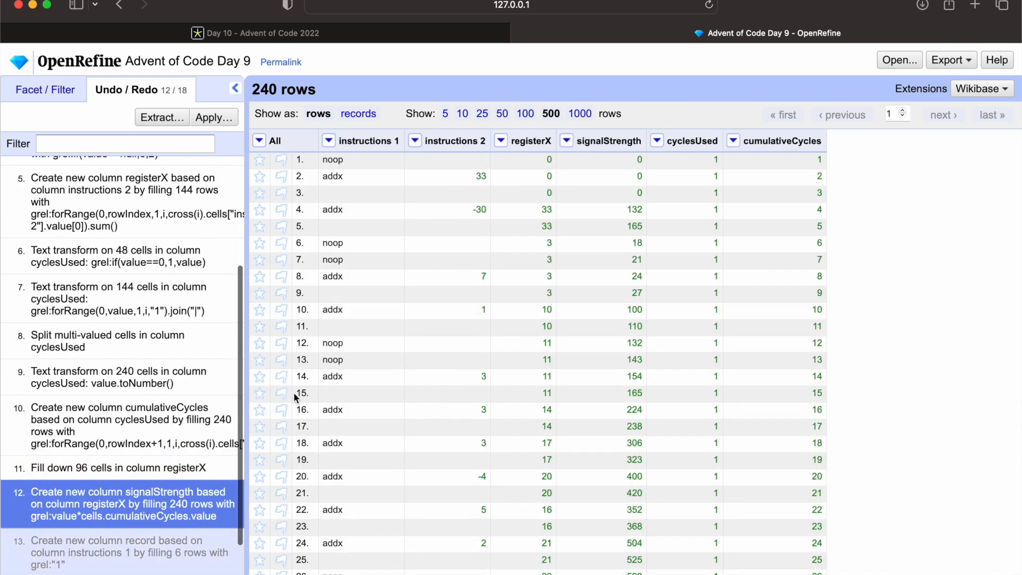
pyautogui.scroll(-1, 293, 394)
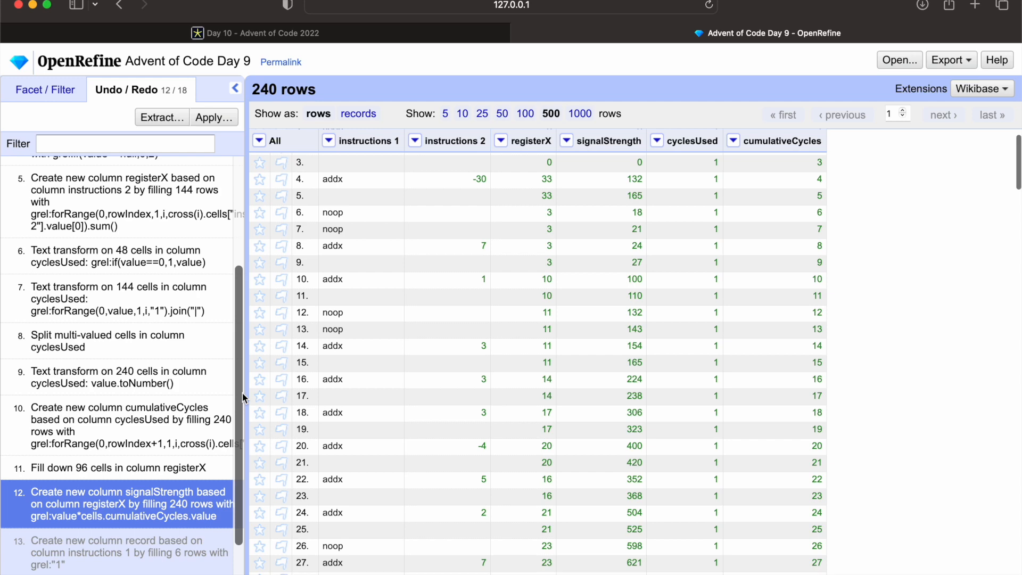
pyautogui.scroll(-4, 241, 391)
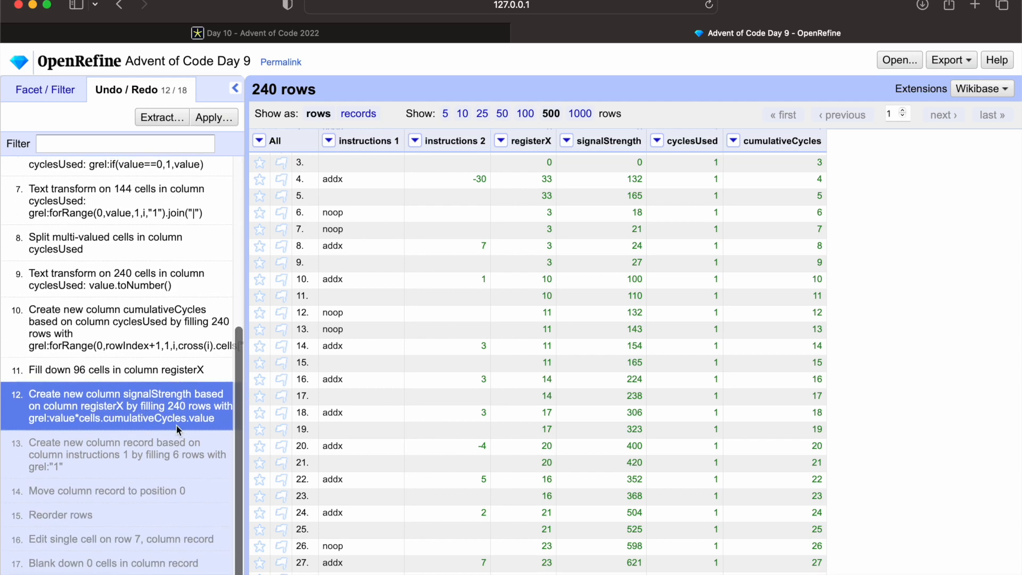
pyautogui.click(169, 452)
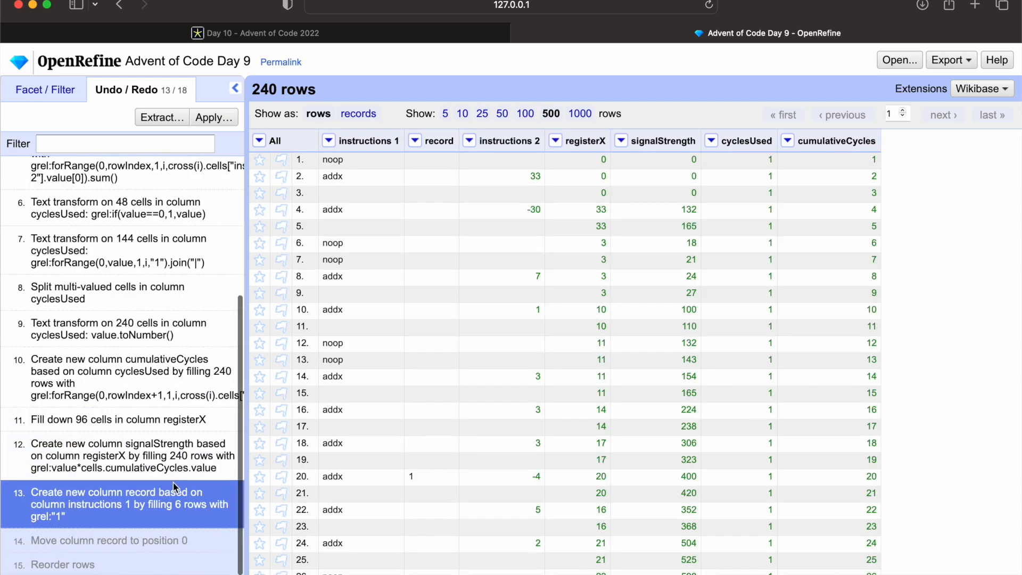
pyautogui.scroll(-1, 174, 480)
pyautogui.scroll(-1, 174, 480)
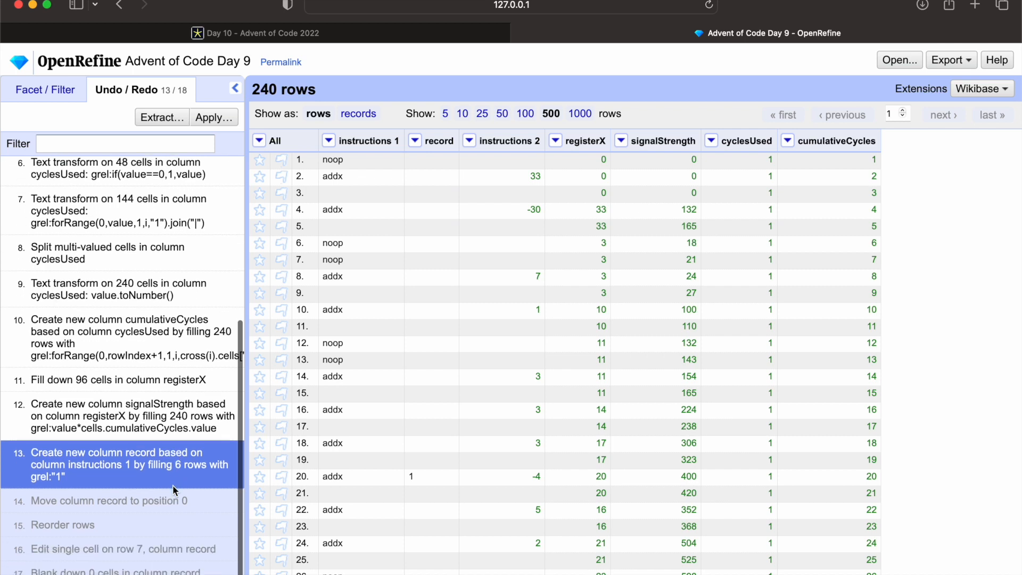
pyautogui.scroll(-1, 173, 487)
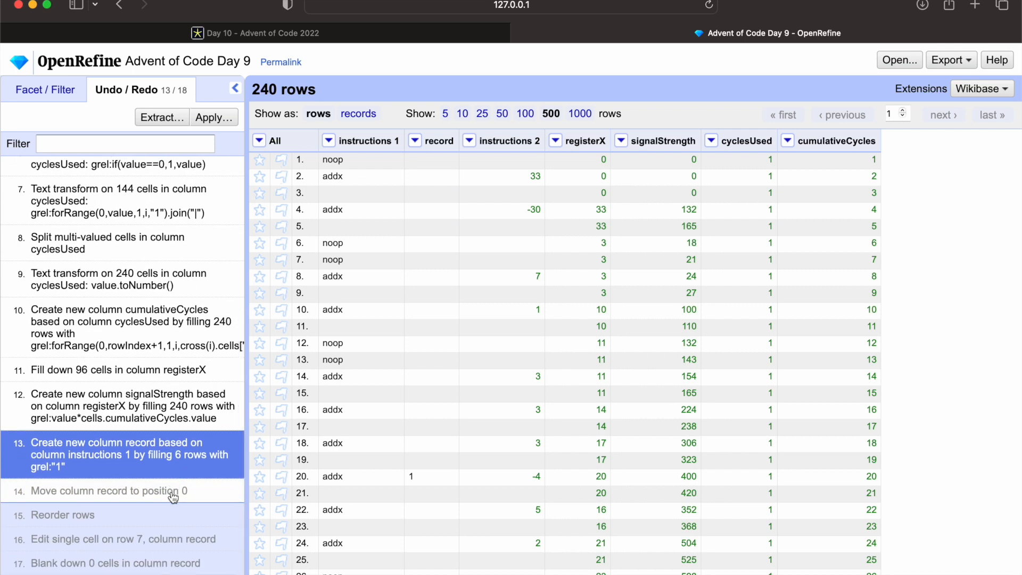
pyautogui.click(171, 407)
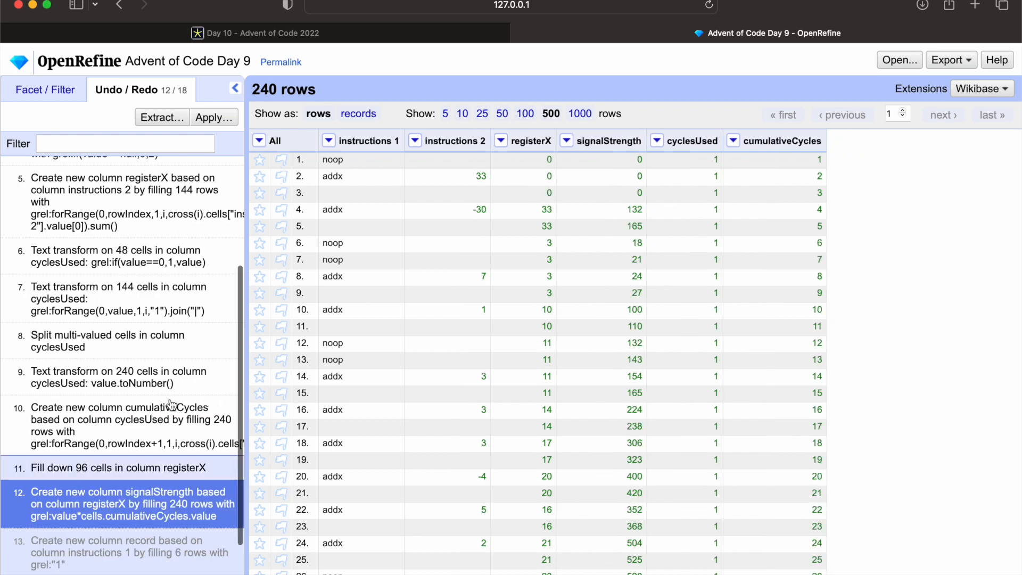
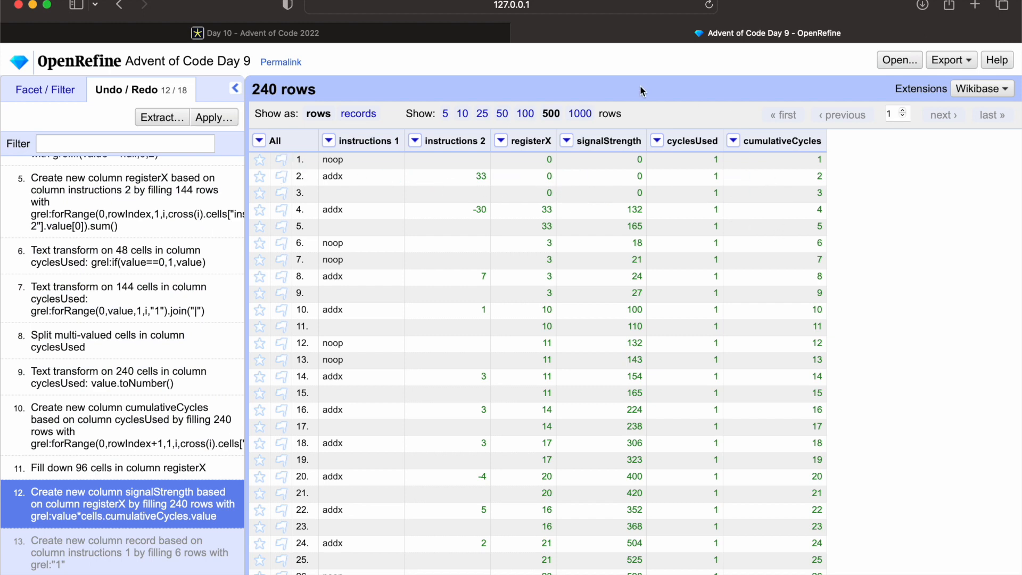
# Step: On the Advent of Code Day 10 page, copy the whole larger example program, from addx 15 to the last noop
pyautogui.click(452, 34)
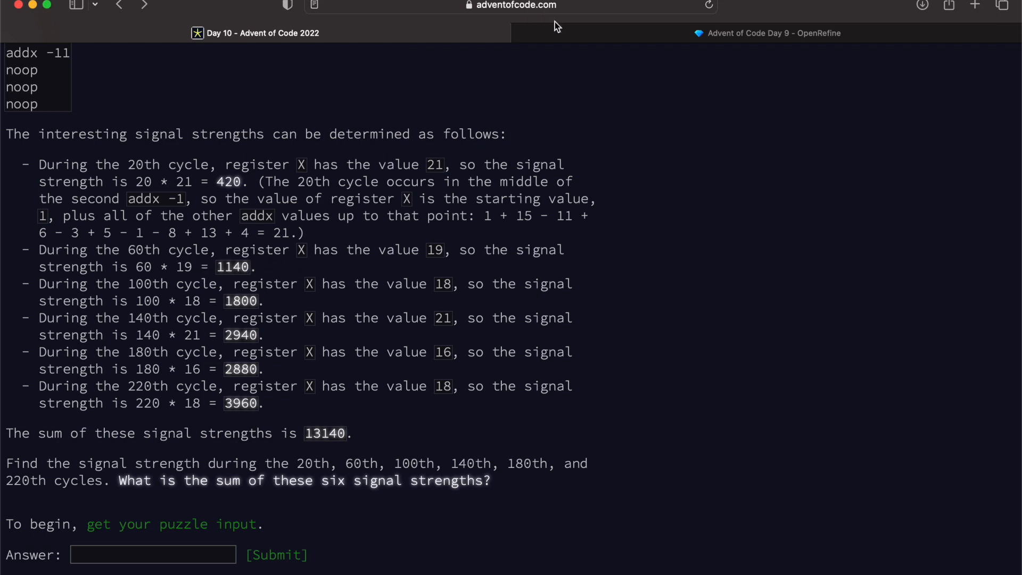
pyautogui.click(586, 37)
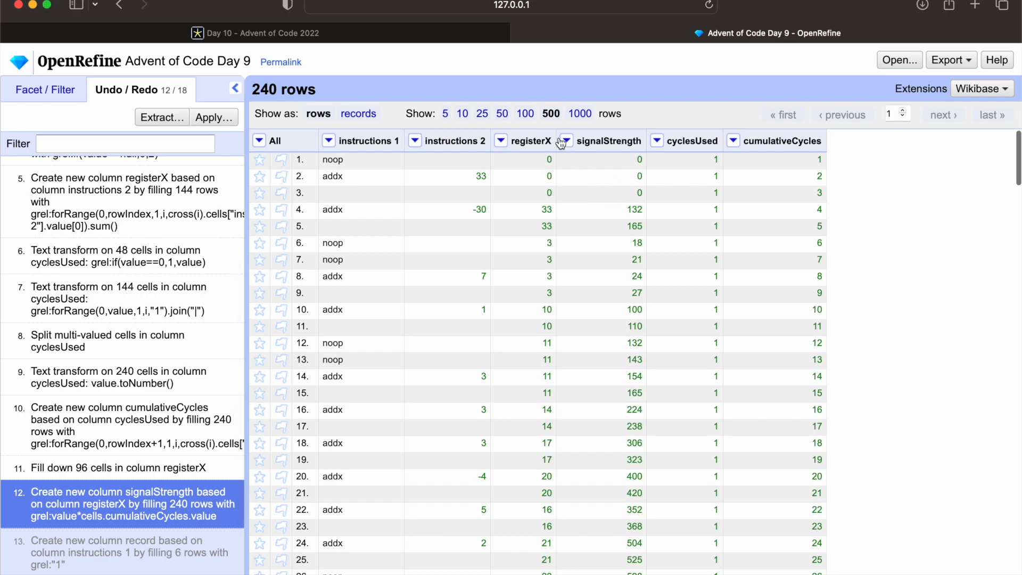
pyautogui.click(424, 33)
pyautogui.scroll(5, 334, 161)
pyautogui.scroll(15, 334, 162)
pyautogui.scroll(10, 231, 189)
pyautogui.scroll(-4, 96, 354)
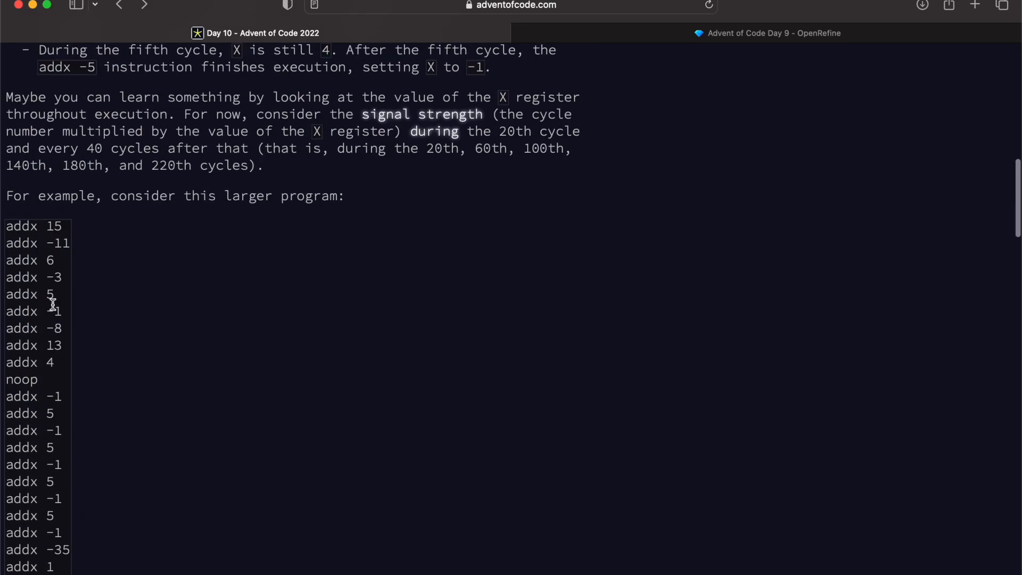
pyautogui.moveTo(7, 230); pyautogui.dragTo(73, 373)
pyautogui.scroll(-15, 73, 373)
pyautogui.scroll(-10, 73, 372)
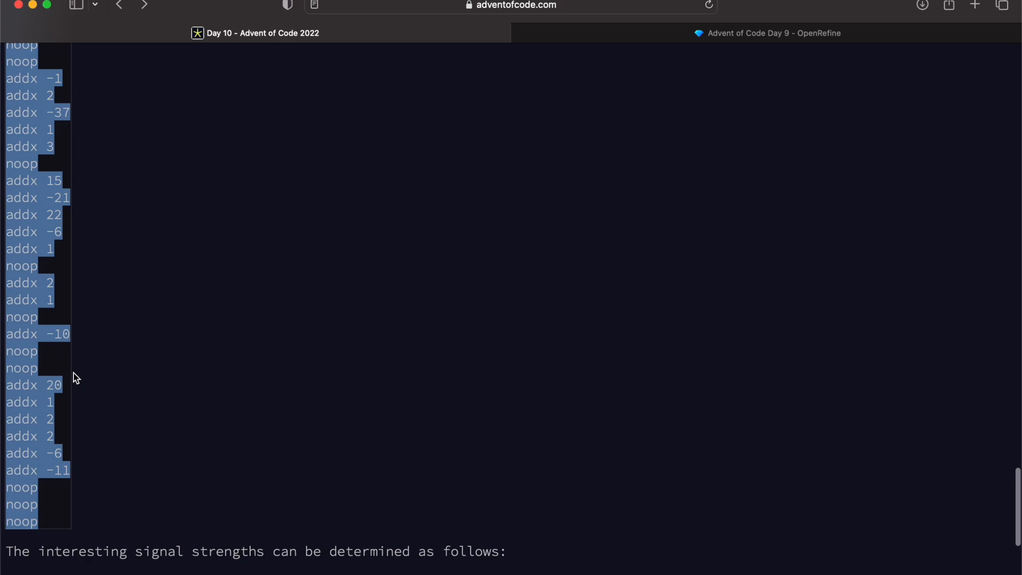
# Step: Open a new OpenRefine start page in another browser tab and paste the example program as clipboard data under an "instructions" header line
pyautogui.press('super+t')
pyautogui.write('12')
pyautogui.press('Return')
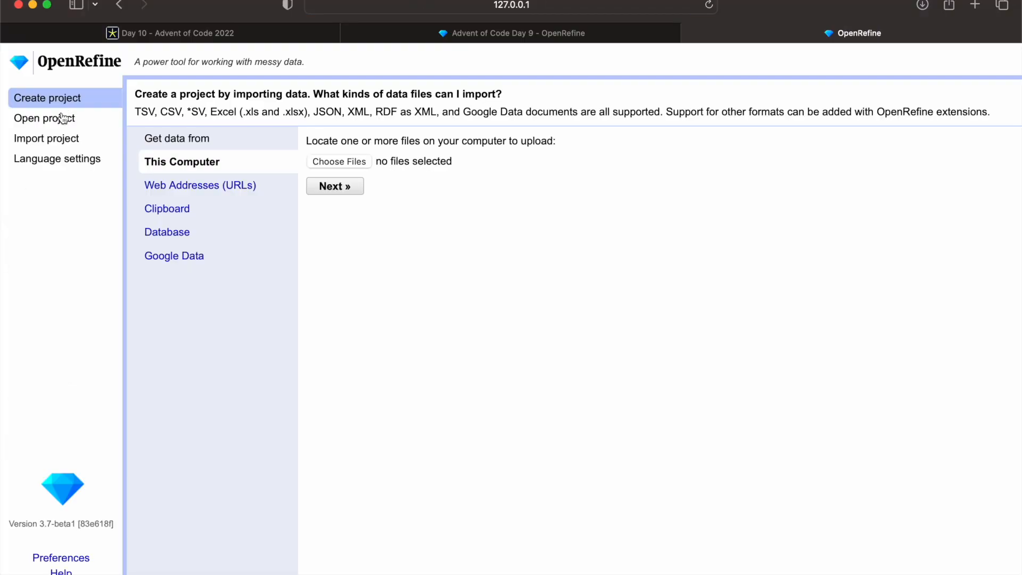
pyautogui.click(165, 208)
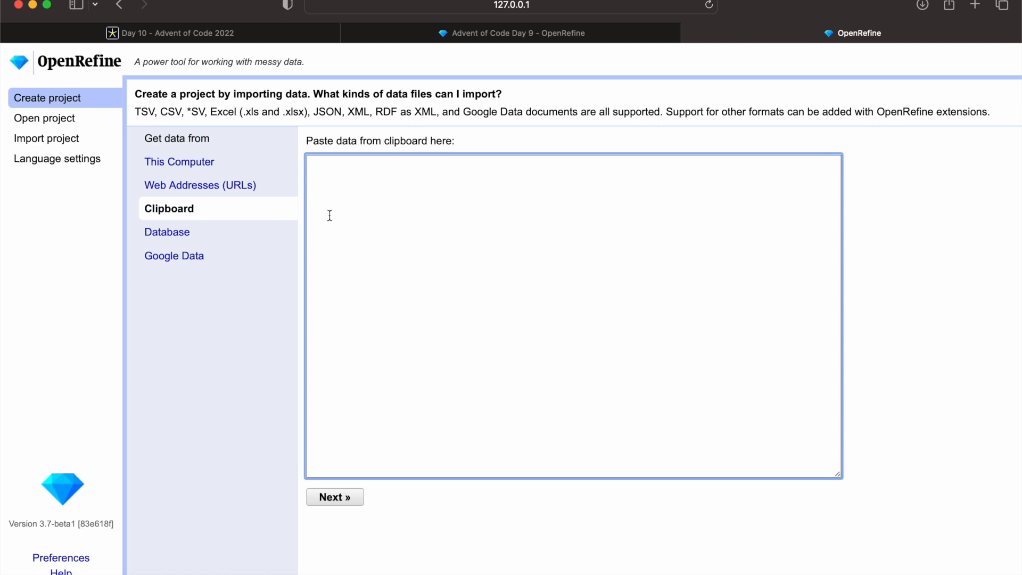
pyautogui.press('super+v')
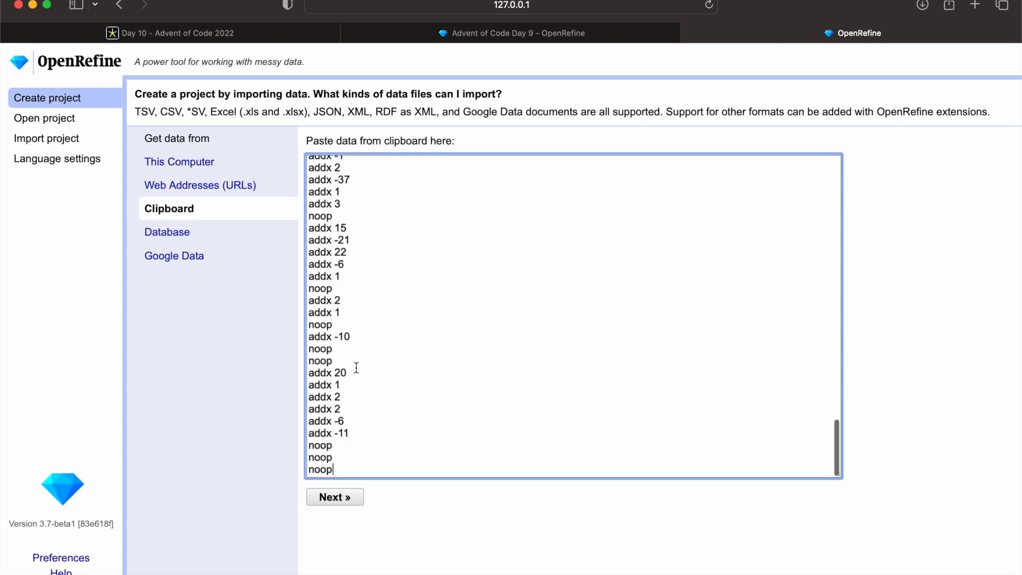
# Step: Parse the pasted data as a separator-based file with one header line and create the Clipboard project
pyautogui.click(347, 501)
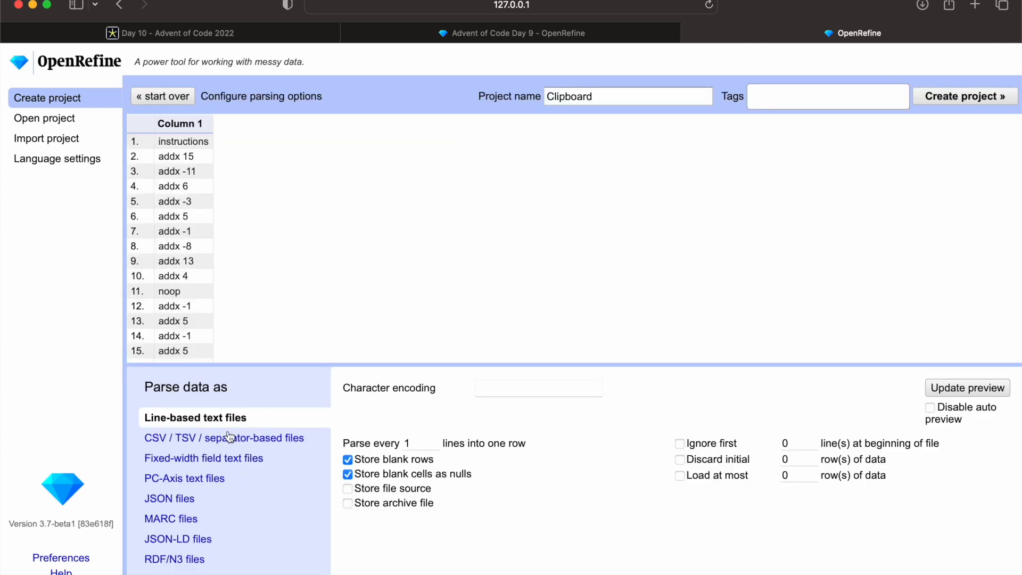
pyautogui.click(215, 439)
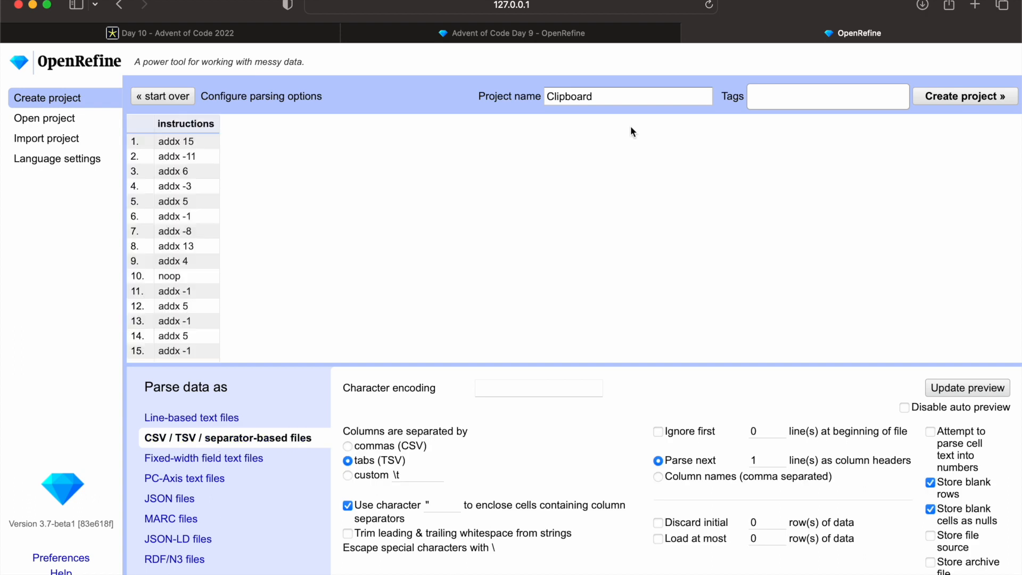
pyautogui.click(957, 101)
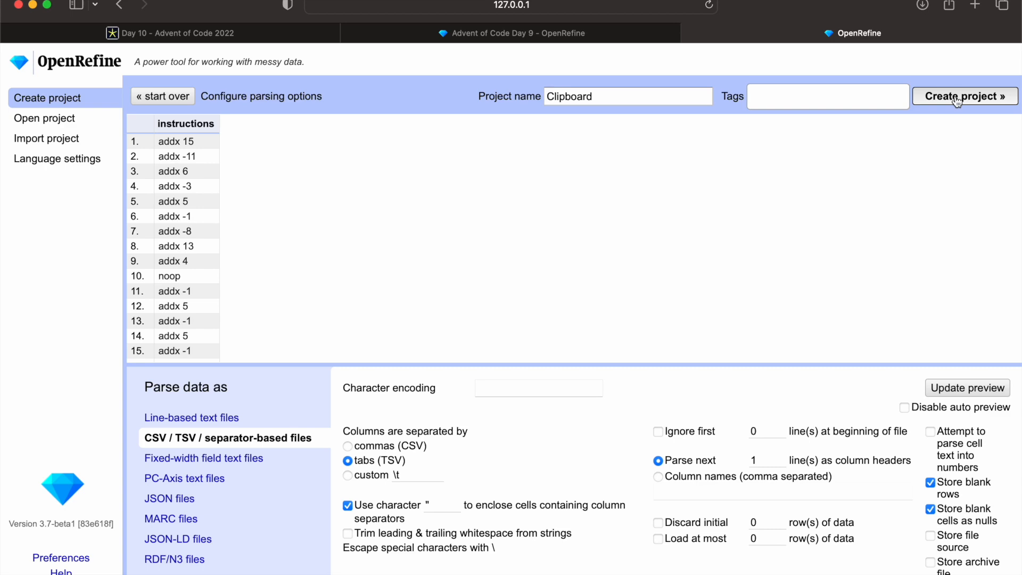
pyautogui.click(957, 101)
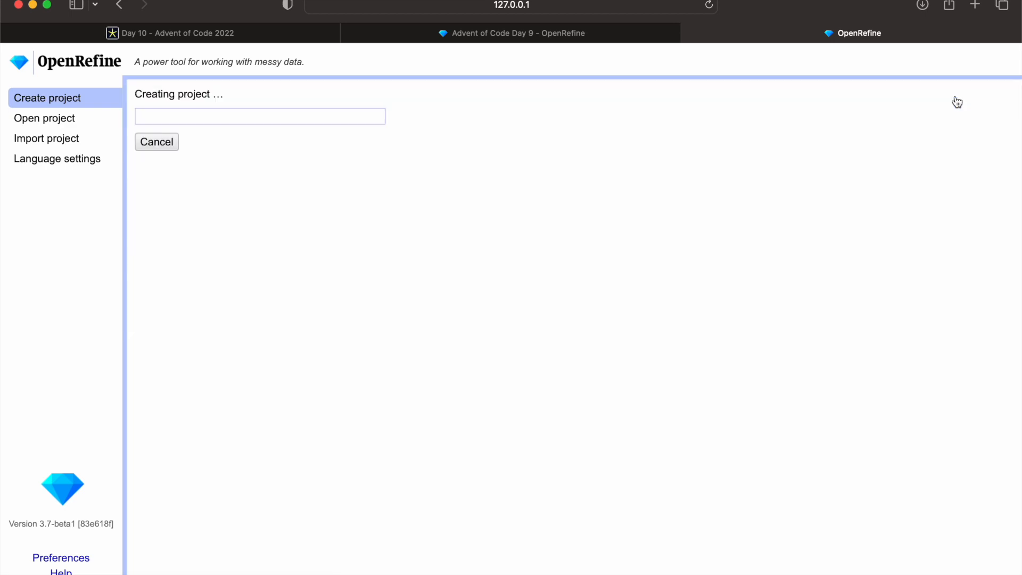
# Step: Extract the Advent of Code Day 9 project's operation history, up to the signalStrength column, as JSON and copy it
pyautogui.click(576, 34)
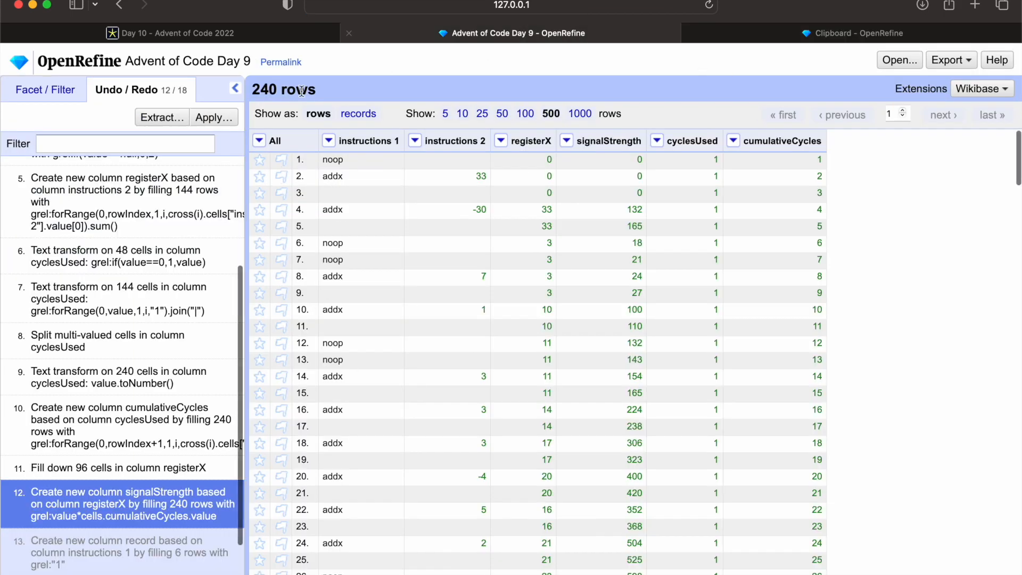
pyautogui.click(162, 118)
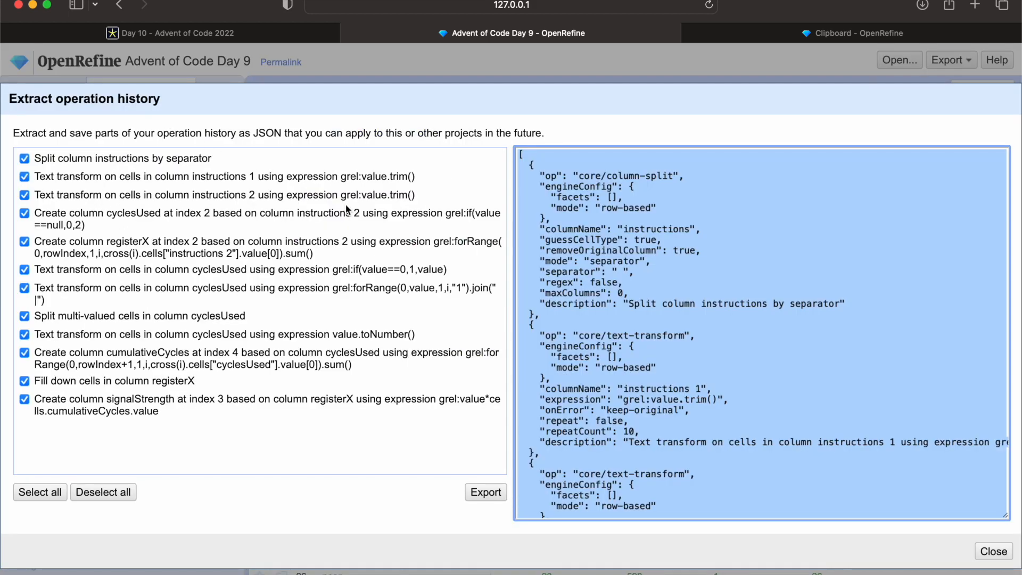
pyautogui.click(992, 552)
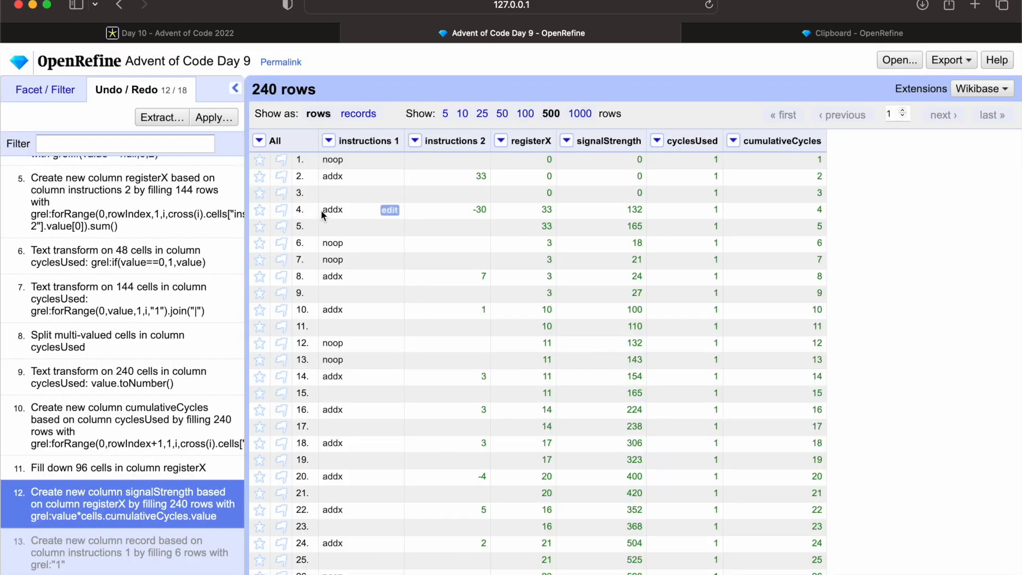
# Step: Apply the copied JSON operation history to the Clipboard project
pyautogui.click(808, 33)
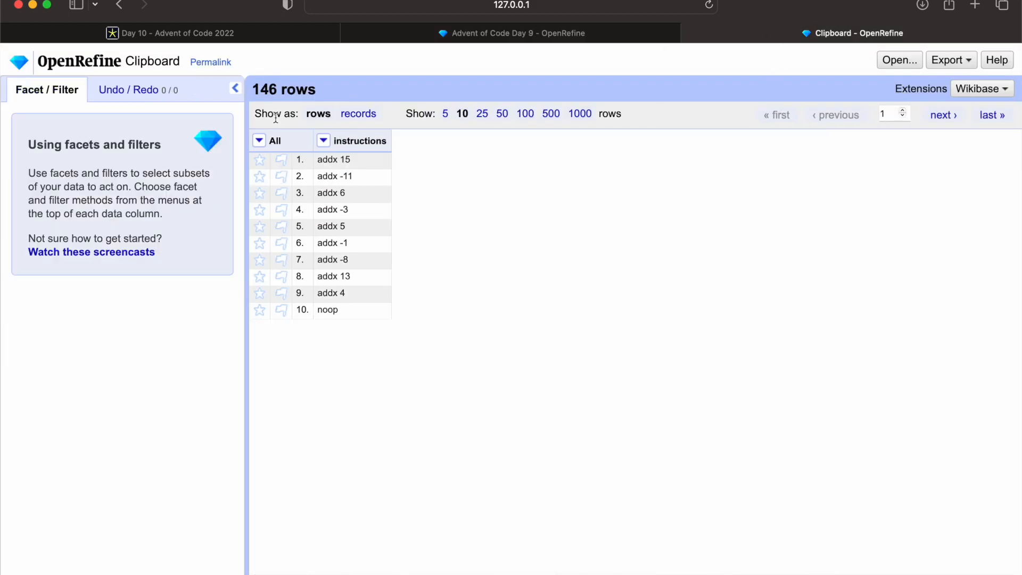
pyautogui.click(158, 94)
pyautogui.click(209, 290)
pyautogui.press('super+v')
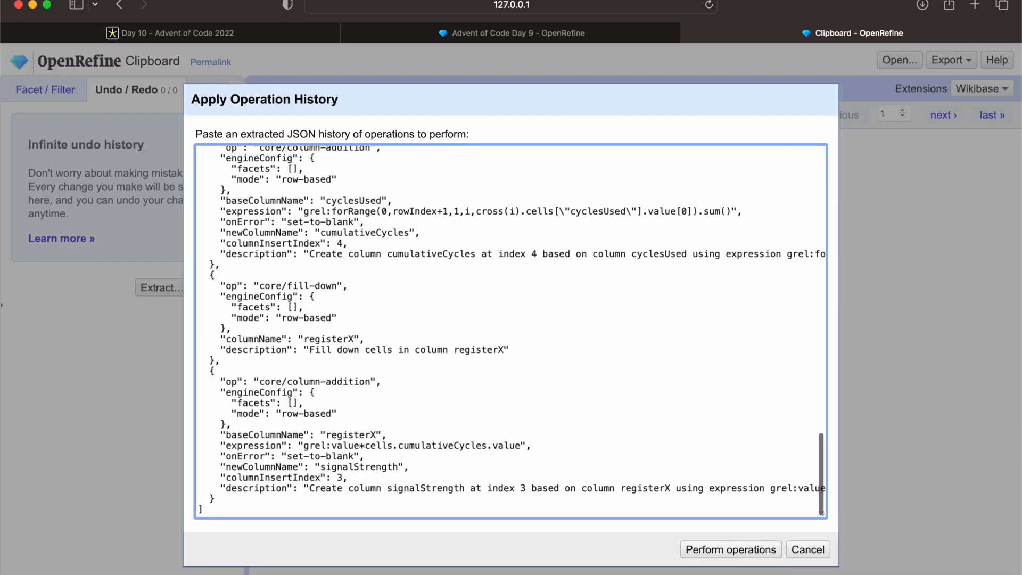
pyautogui.click(730, 550)
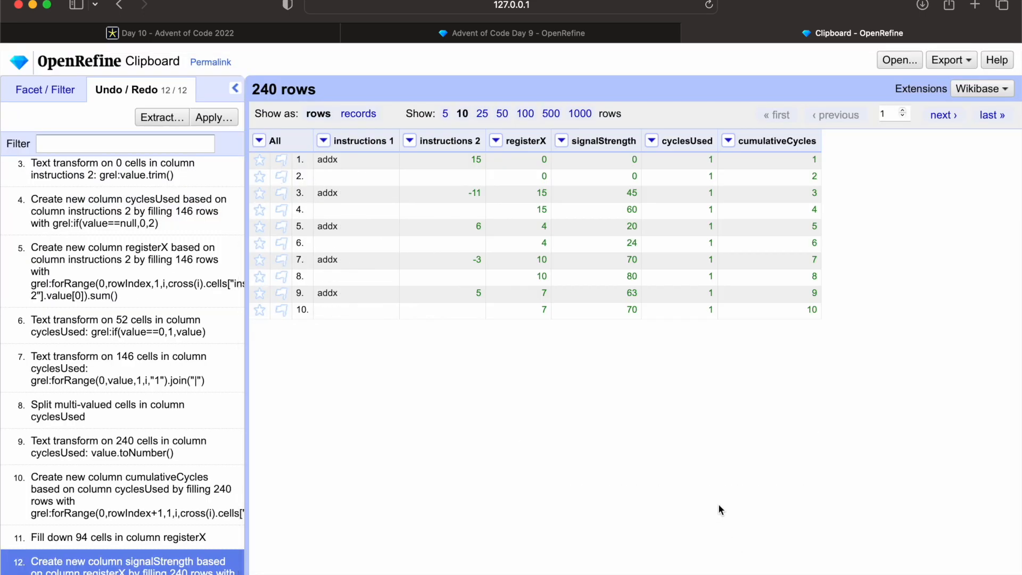
# Step: Show 25 rows in the Clipboard project and compare row 20's registerX value with the puzzle's 20th-cycle example
pyautogui.click(212, 33)
pyautogui.scroll(-10, 169, 337)
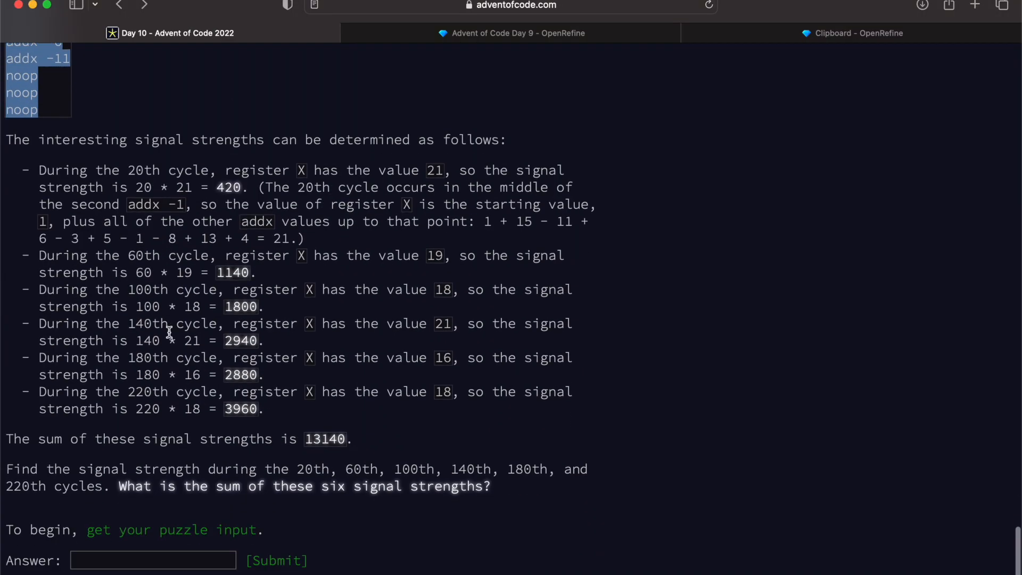
pyautogui.moveTo(137, 186); pyautogui.dragTo(207, 186)
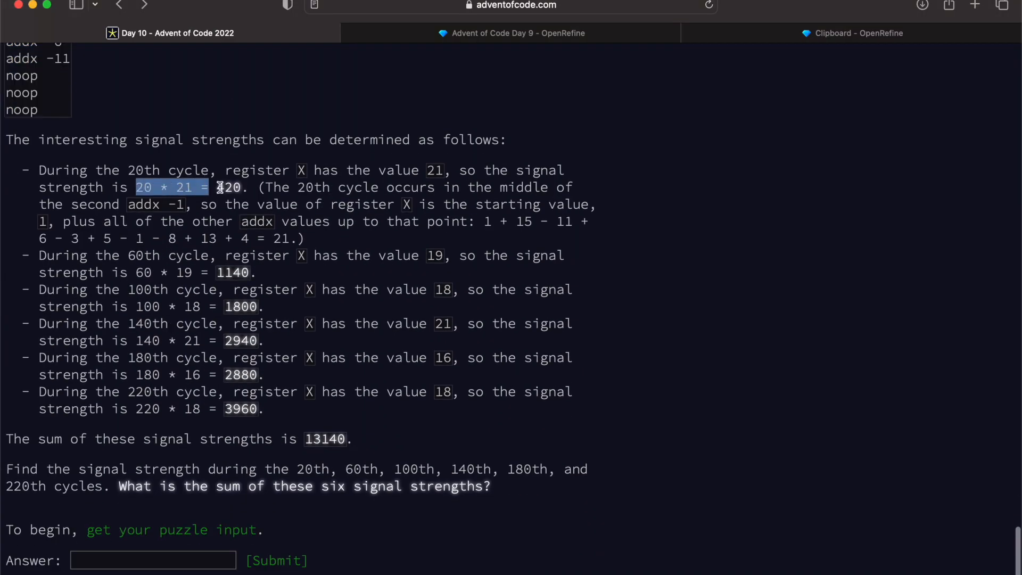
pyautogui.click(851, 33)
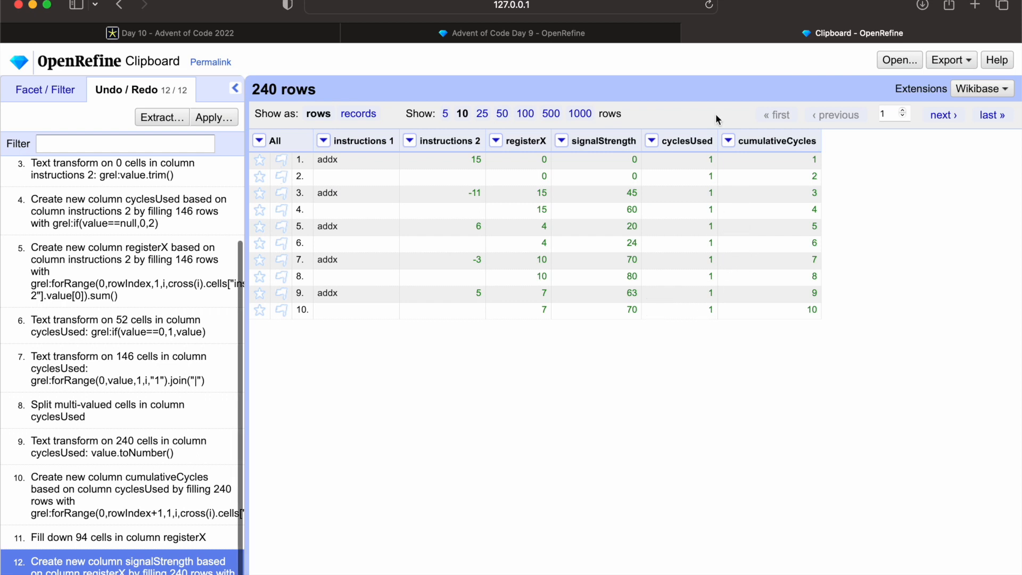
pyautogui.click(484, 114)
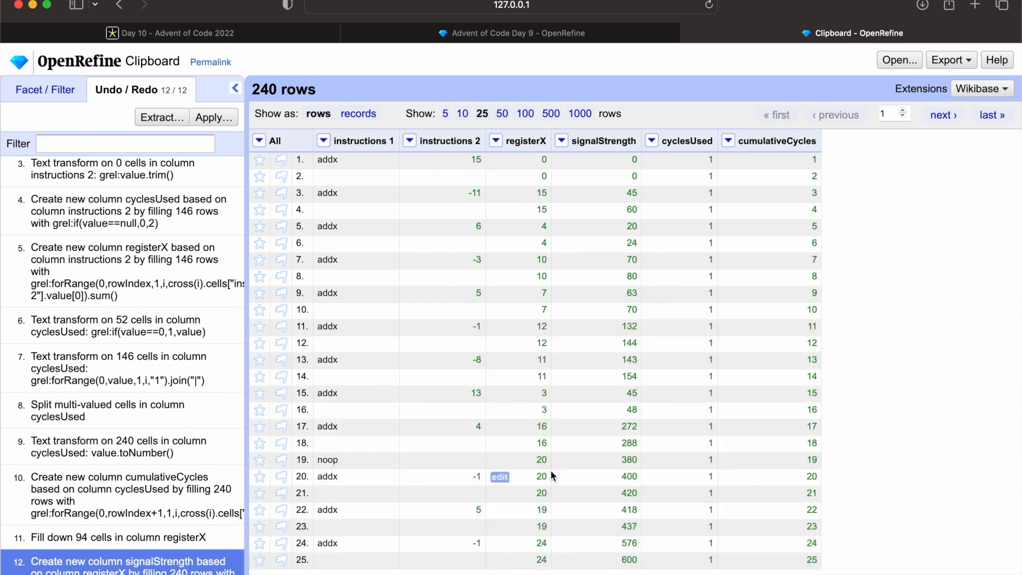
pyautogui.moveTo(538, 476); pyautogui.dragTo(558, 475)
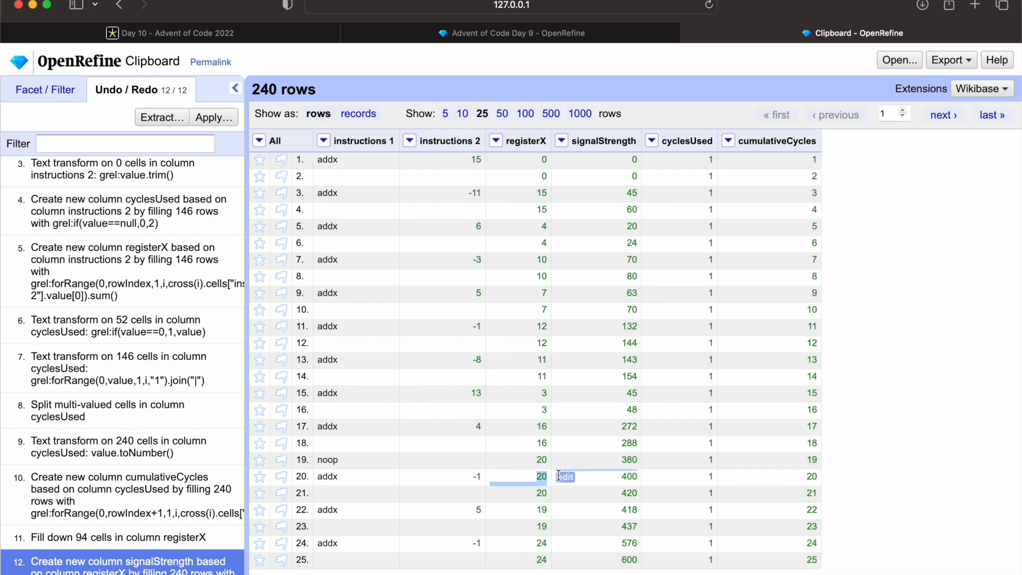
# Step: Reread the puzzle's 20th-cycle explanation of register X's starting value and check it against both OpenRefine projects
pyautogui.click(532, 37)
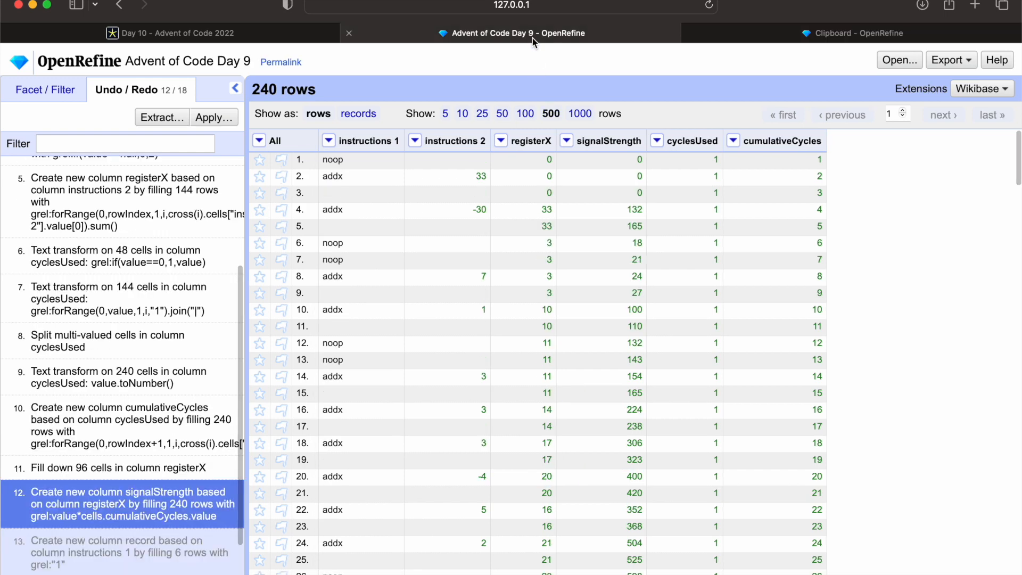
pyautogui.click(739, 36)
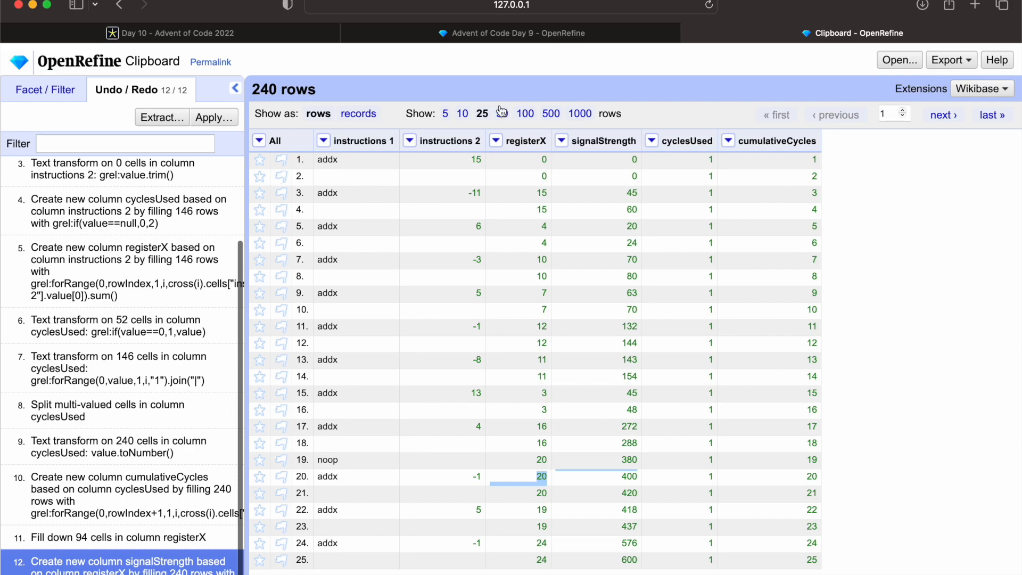
pyautogui.click(232, 34)
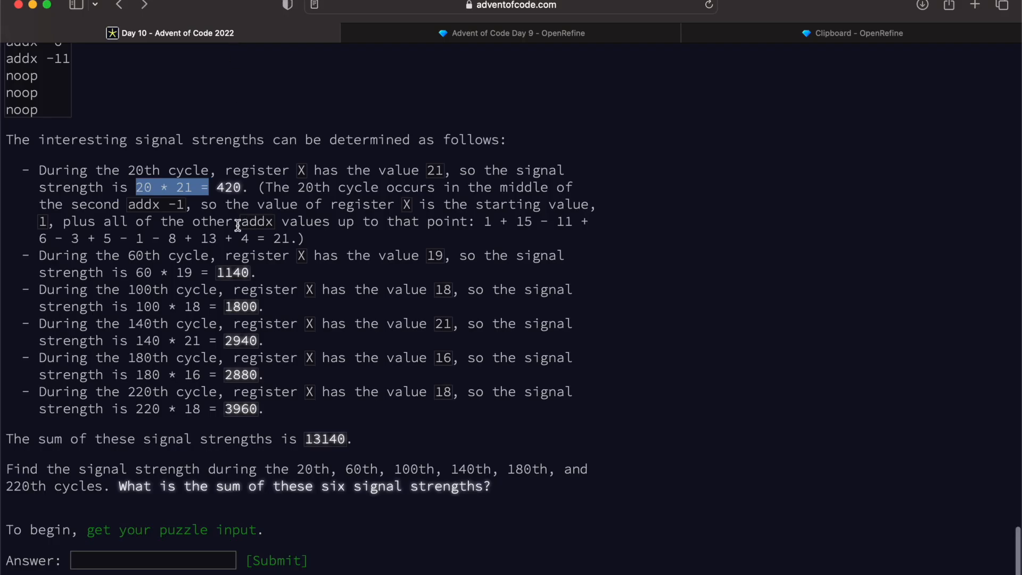
pyautogui.tripleClick(189, 186)
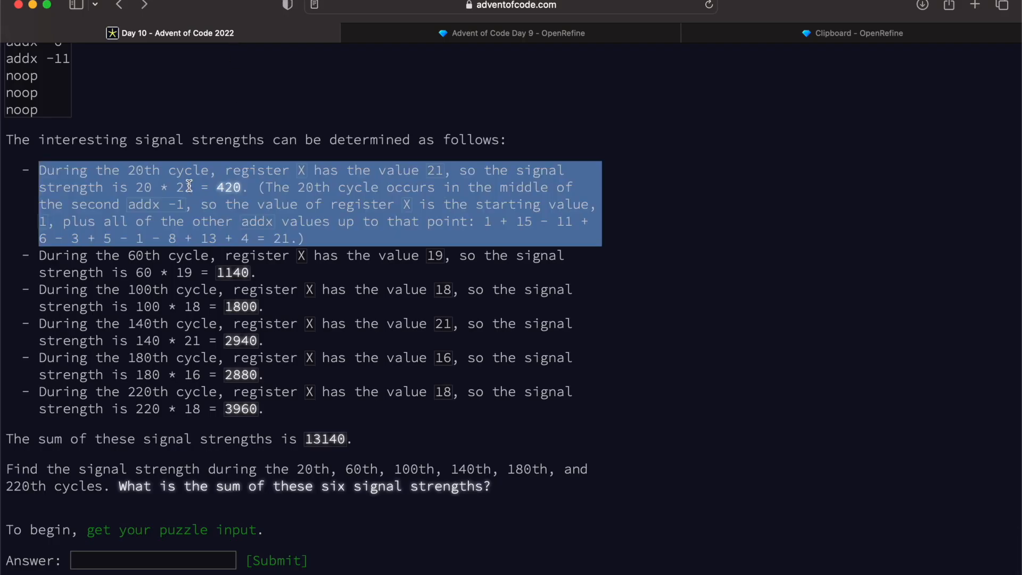
pyautogui.click(780, 29)
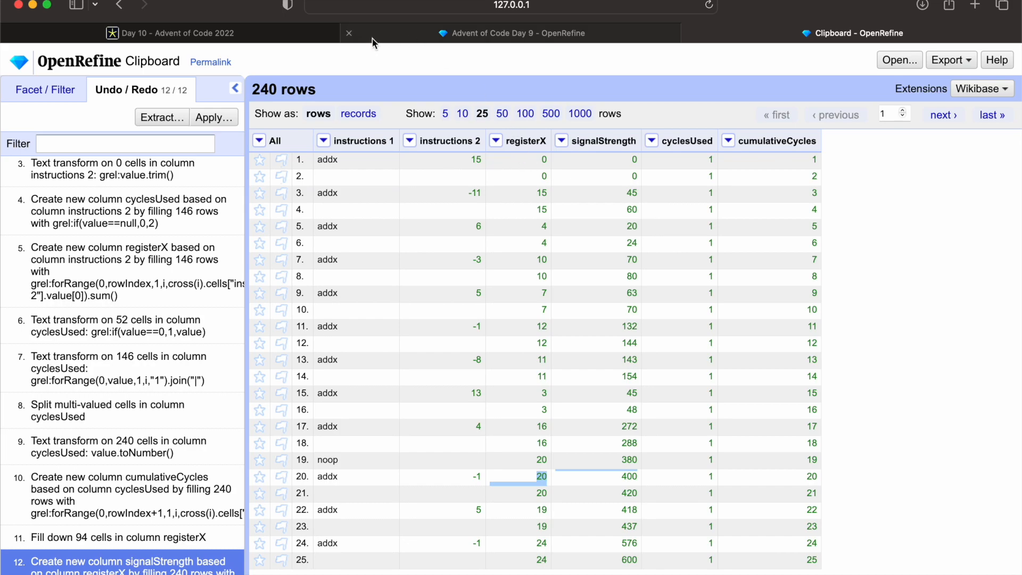
pyautogui.click(268, 26)
pyautogui.click(579, 28)
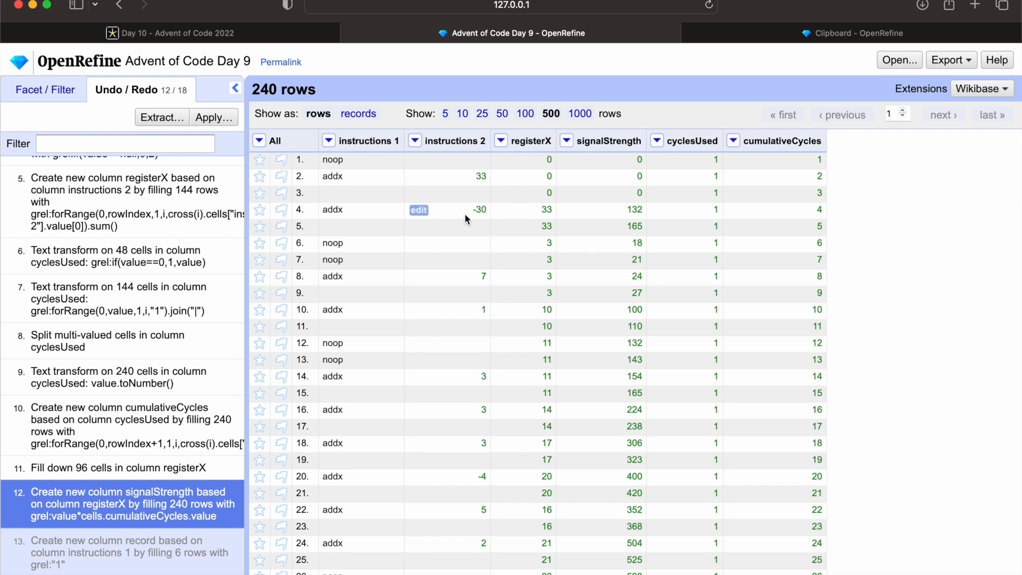
pyautogui.click(501, 141)
pyautogui.moveTo(532, 205)
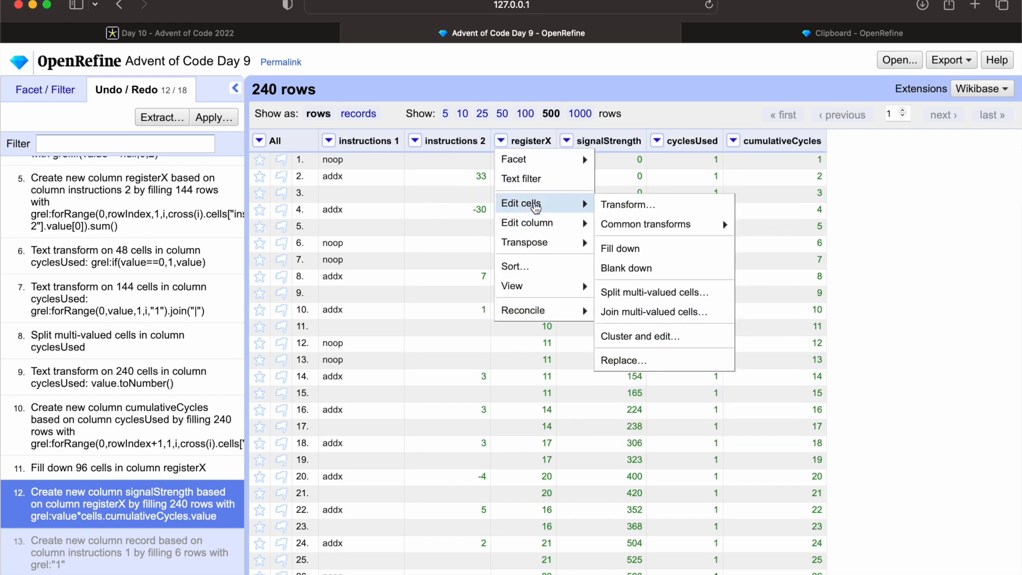
pyautogui.click(622, 204)
pyautogui.click(456, 178)
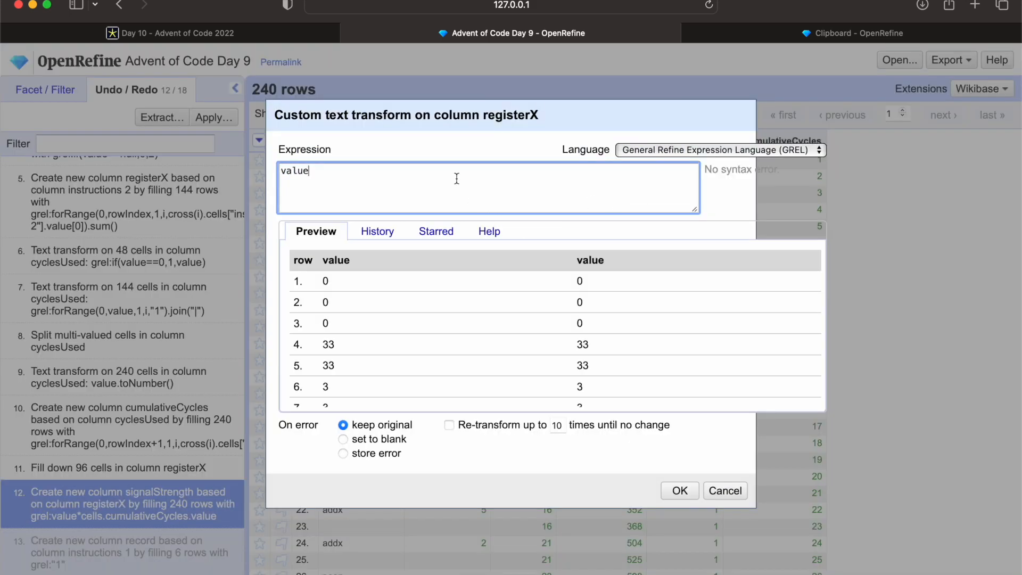
pyautogui.write('+1')
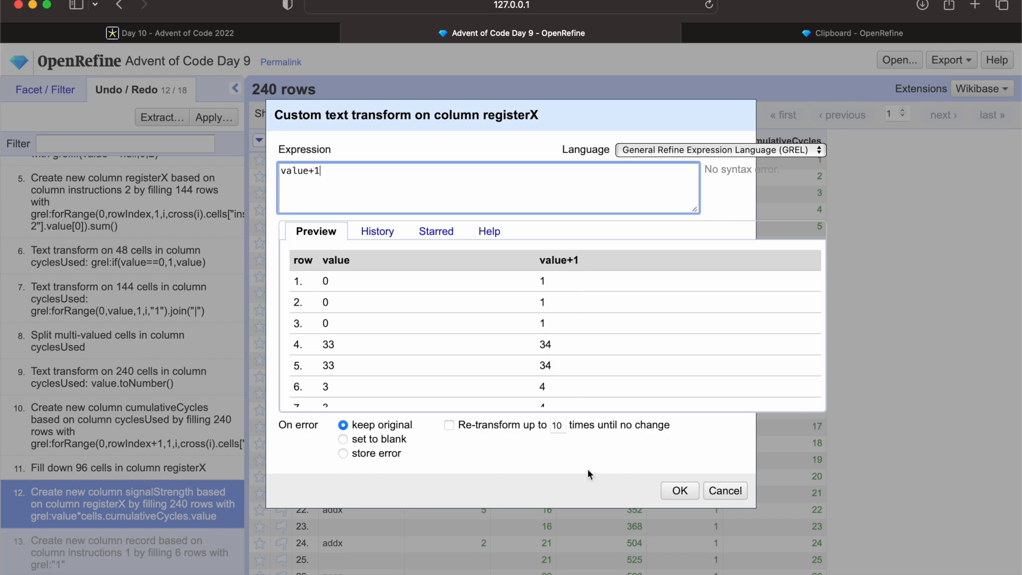
pyautogui.click(680, 490)
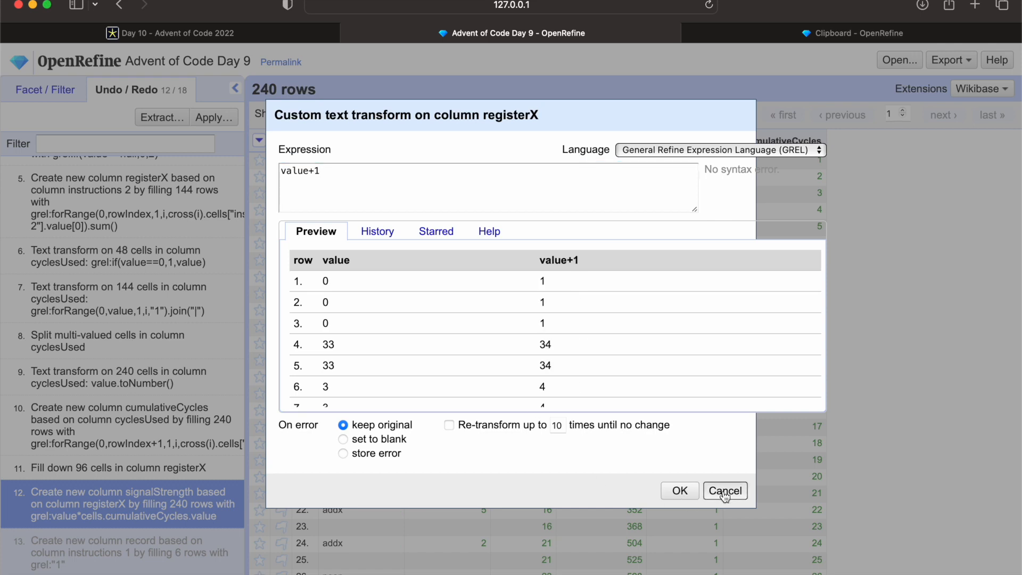
# Step: Revert the Advent of Code Day 9 project's history to the registerX fill-down, before the signalStrength column is created
pyautogui.click(166, 468)
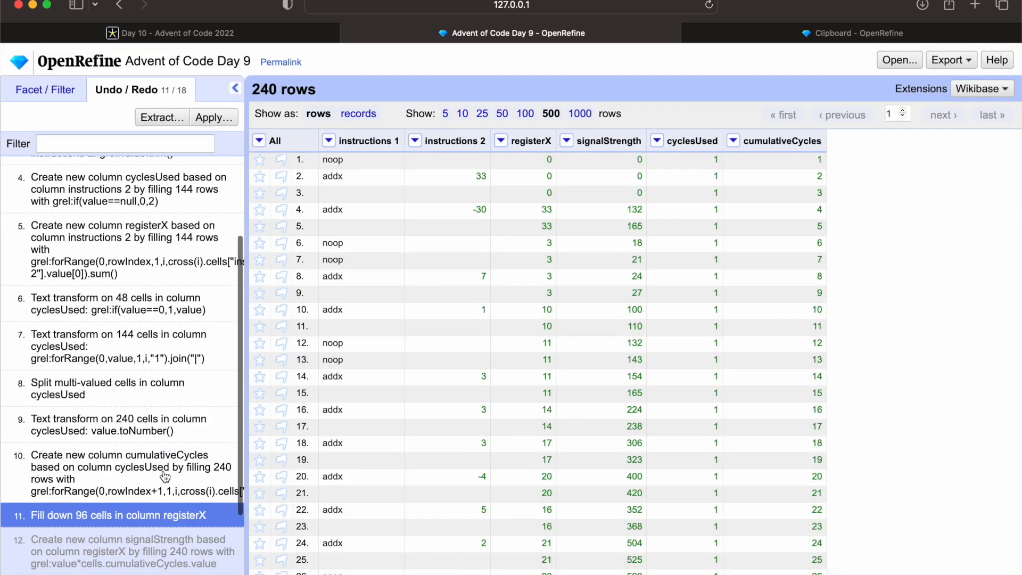
pyautogui.click(160, 543)
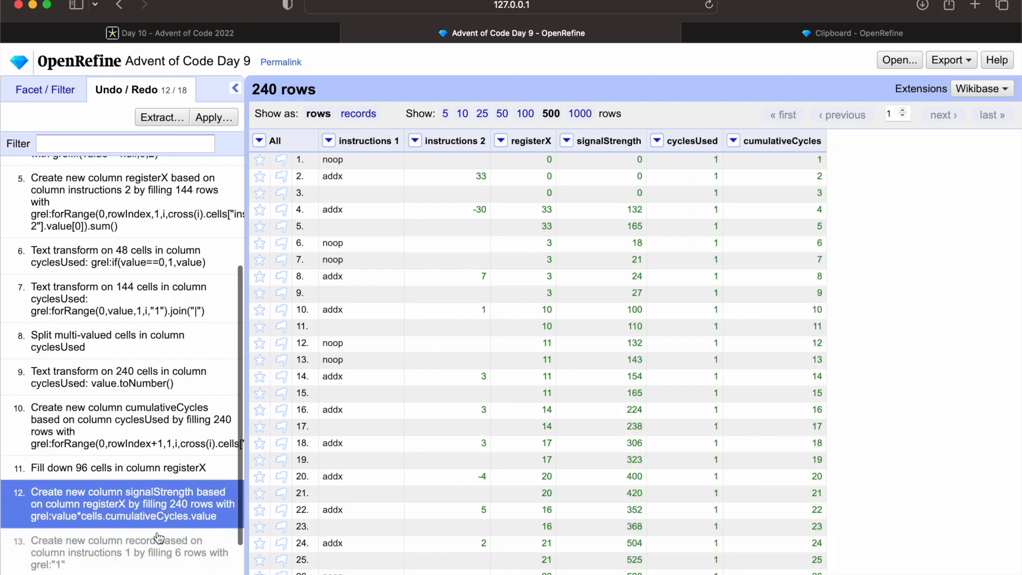
pyautogui.click(167, 476)
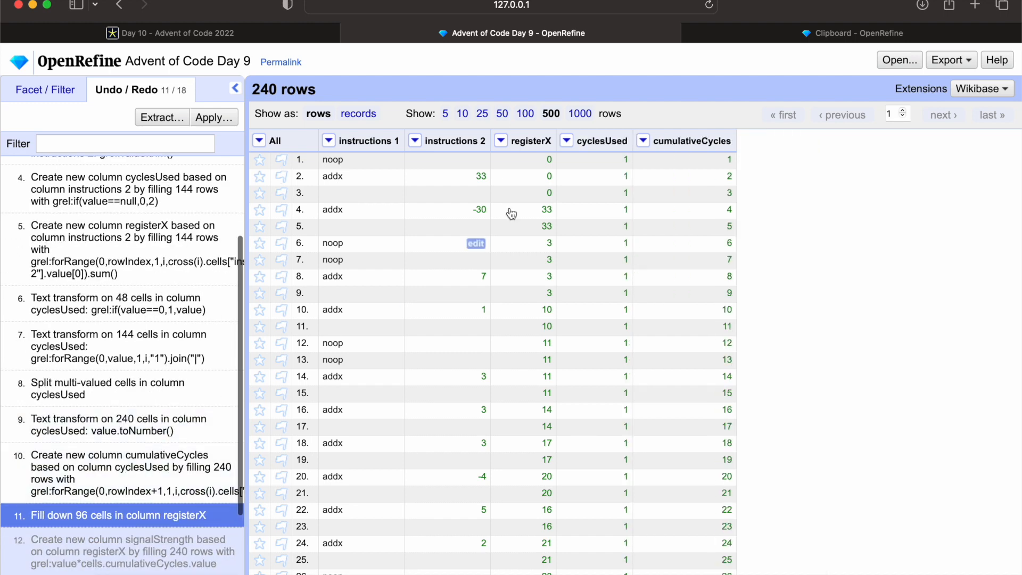
# Step: Transform the registerX column's cells with the GREL expression value+1
pyautogui.click(501, 140)
pyautogui.moveTo(524, 203)
pyautogui.click(605, 205)
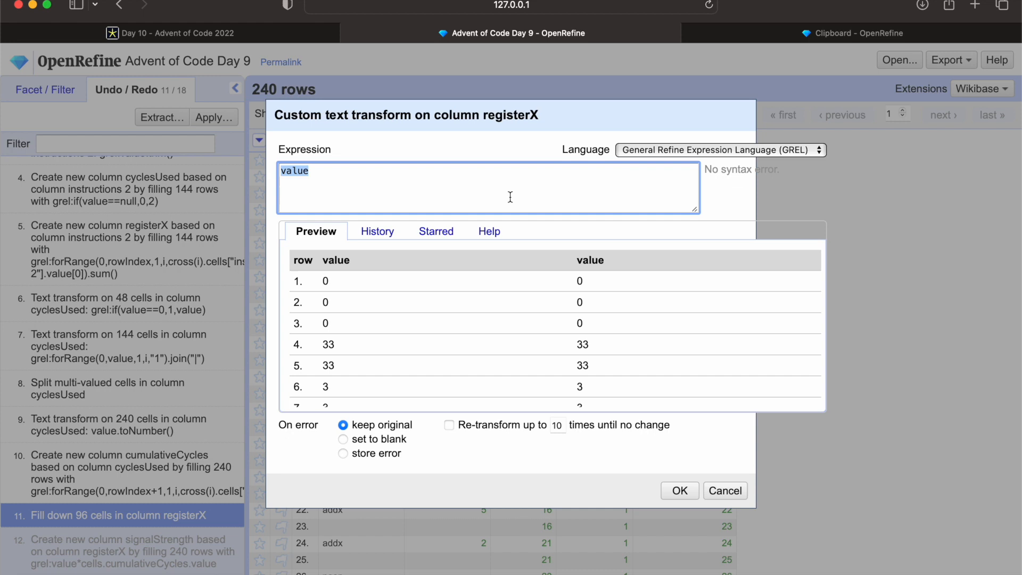
pyautogui.click(480, 190)
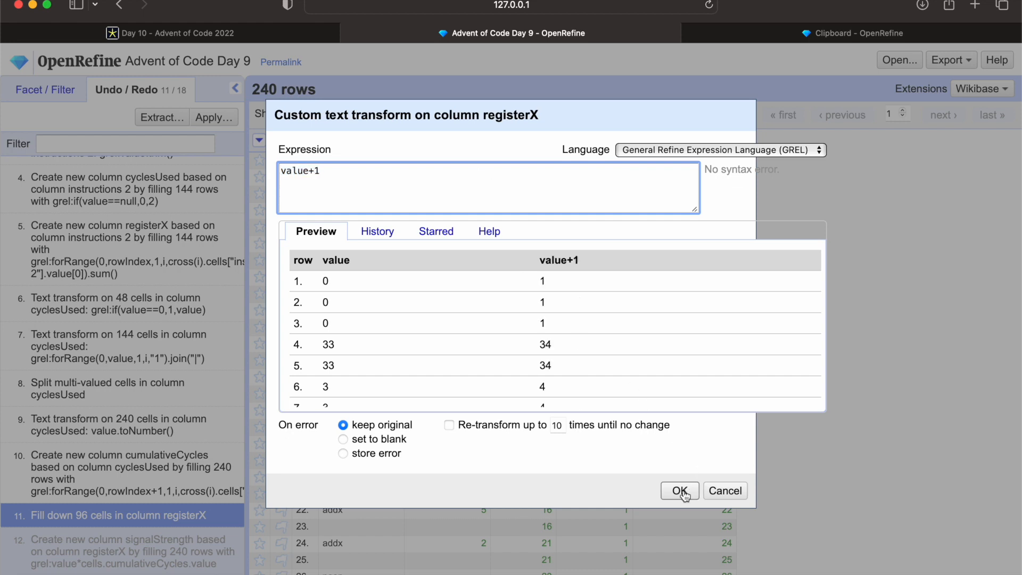
pyautogui.click(679, 490)
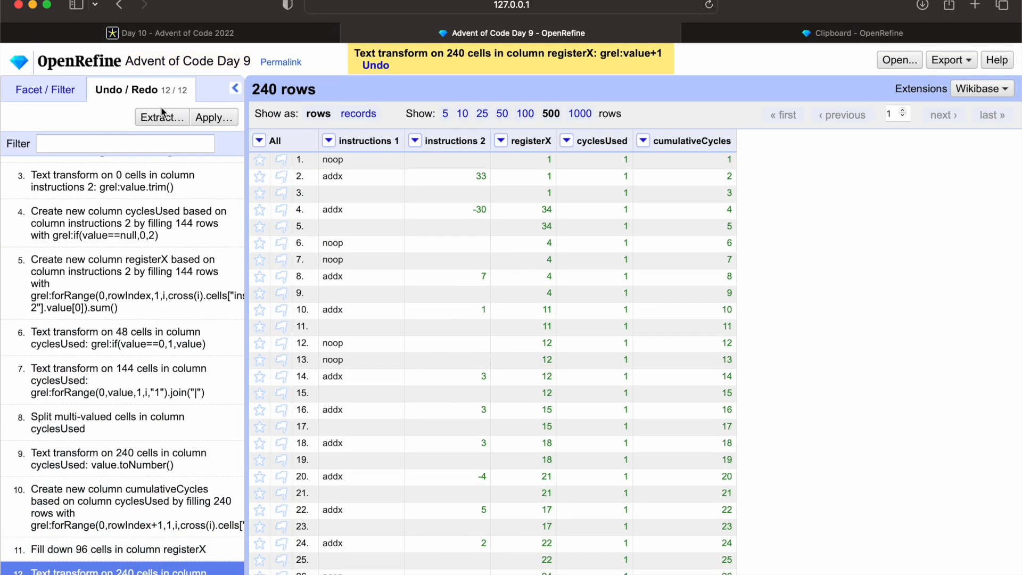
# Step: Extract only the signalStrength column creation from the Clipboard project's operation history and copy its JSON
pyautogui.click(777, 32)
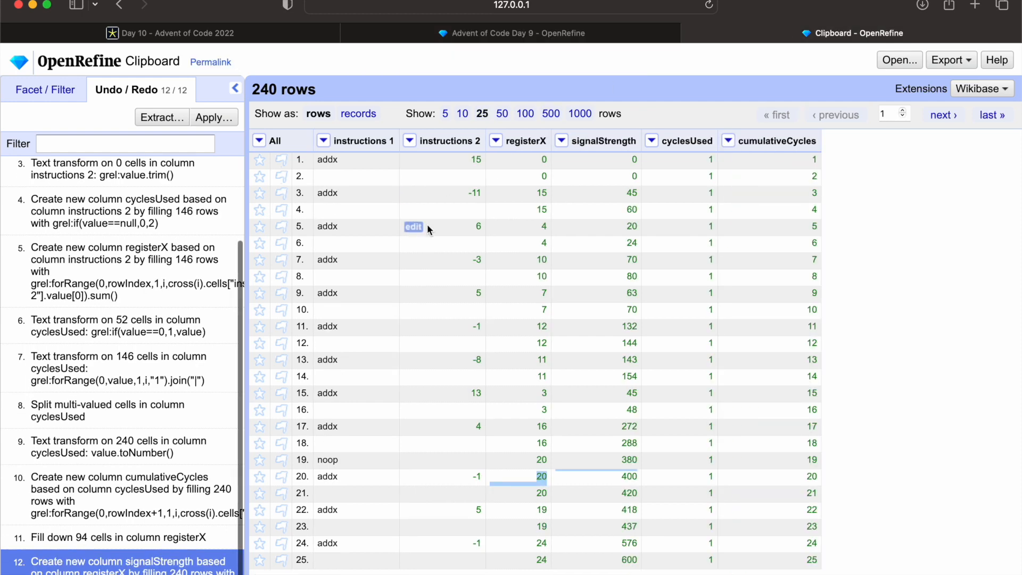
pyautogui.click(162, 118)
pyautogui.click(90, 499)
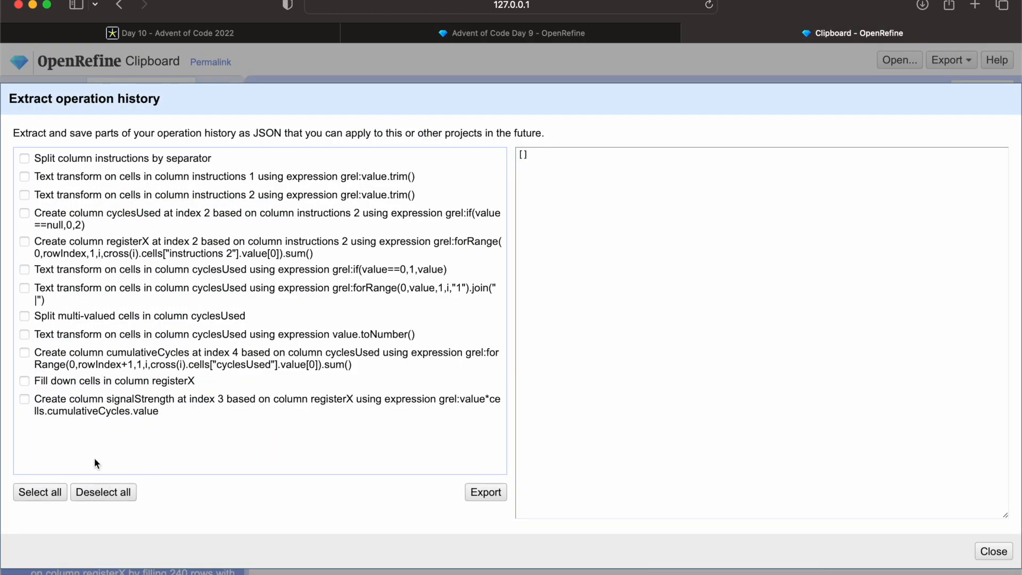
pyautogui.click(24, 399)
pyautogui.click(610, 294)
pyautogui.press('super+c')
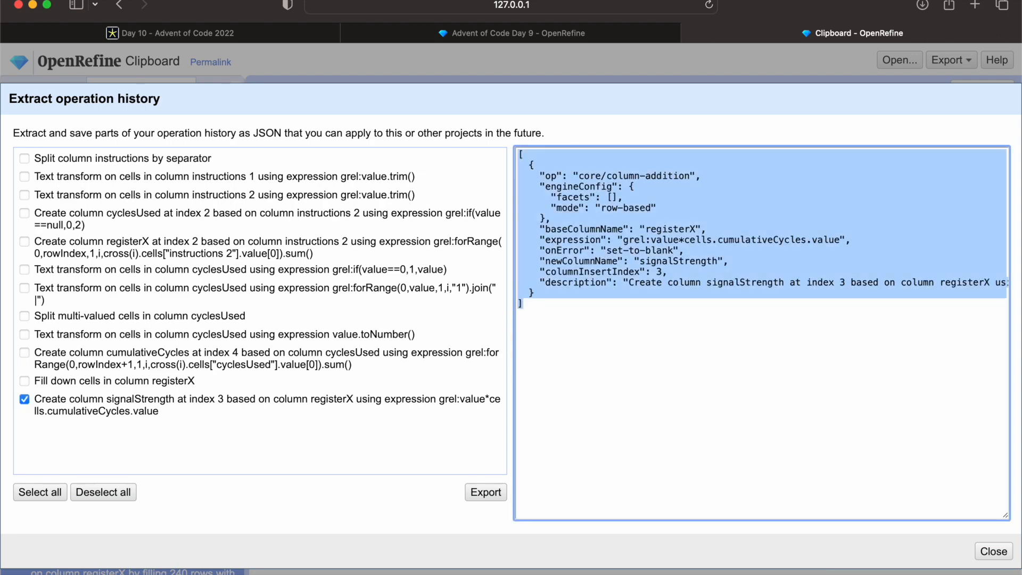
# Step: Apply the copied signalStrength JSON operation to the Advent of Code Day 9 project
pyautogui.click(509, 35)
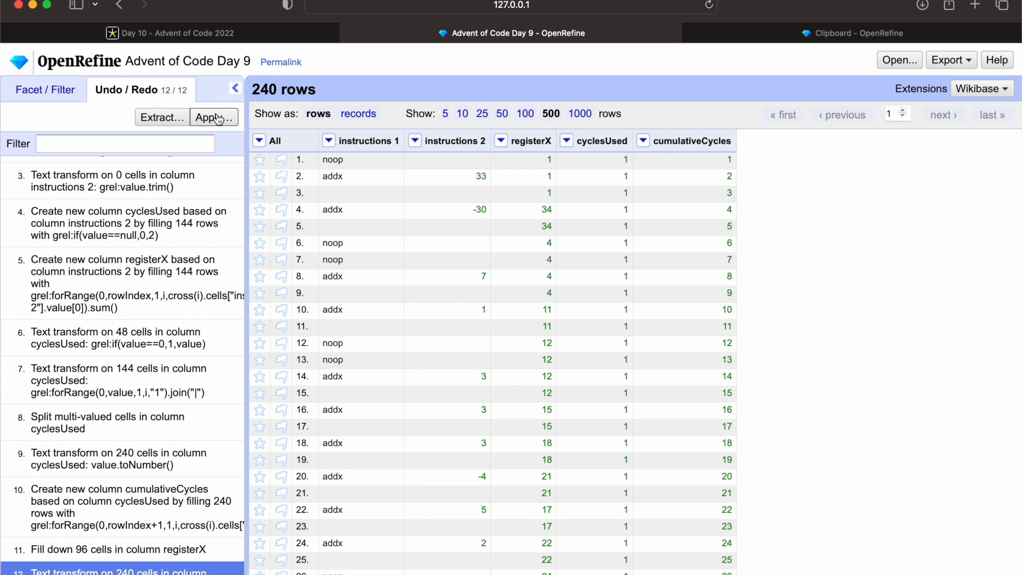
pyautogui.click(219, 118)
pyautogui.press('super+v')
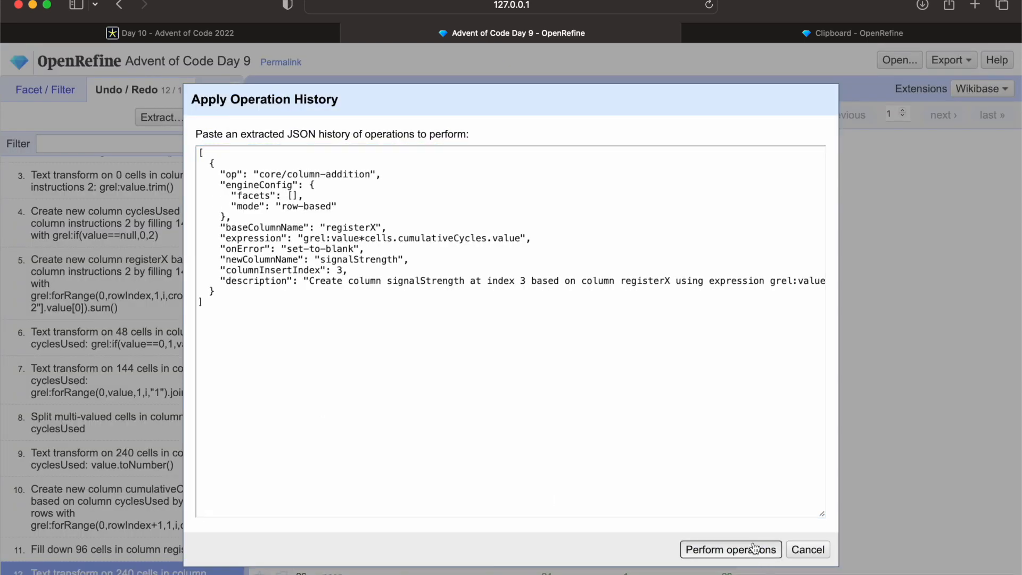
pyautogui.click(754, 548)
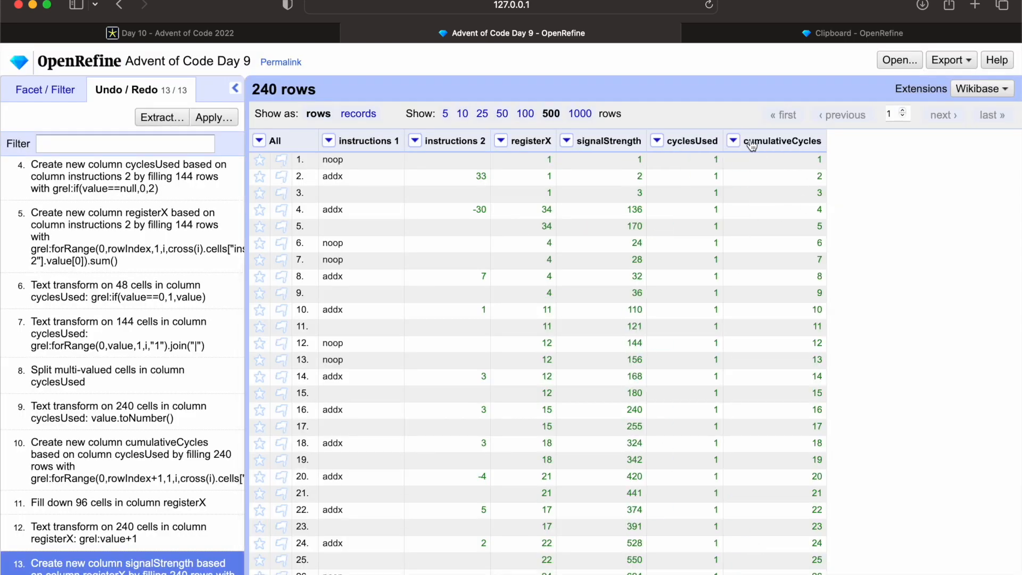
# Step: Add a custom text facet on cumulativeCycles with (value+20).mod(40)==0 and filter to the true rows
pyautogui.click(733, 142)
pyautogui.click(39, 84)
pyautogui.click(39, 85)
pyautogui.click(734, 141)
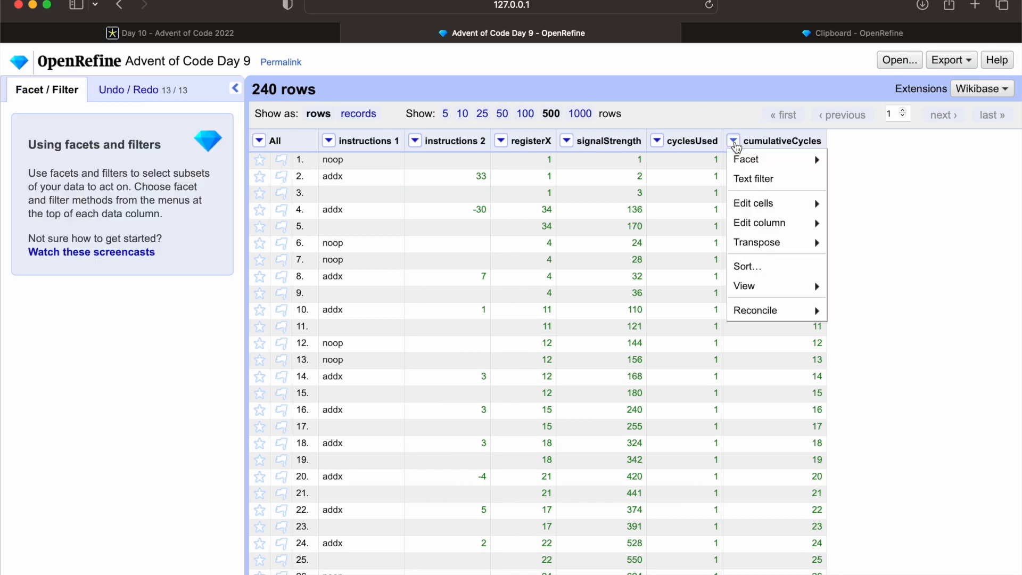
pyautogui.moveTo(750, 162)
pyautogui.moveTo(812, 202)
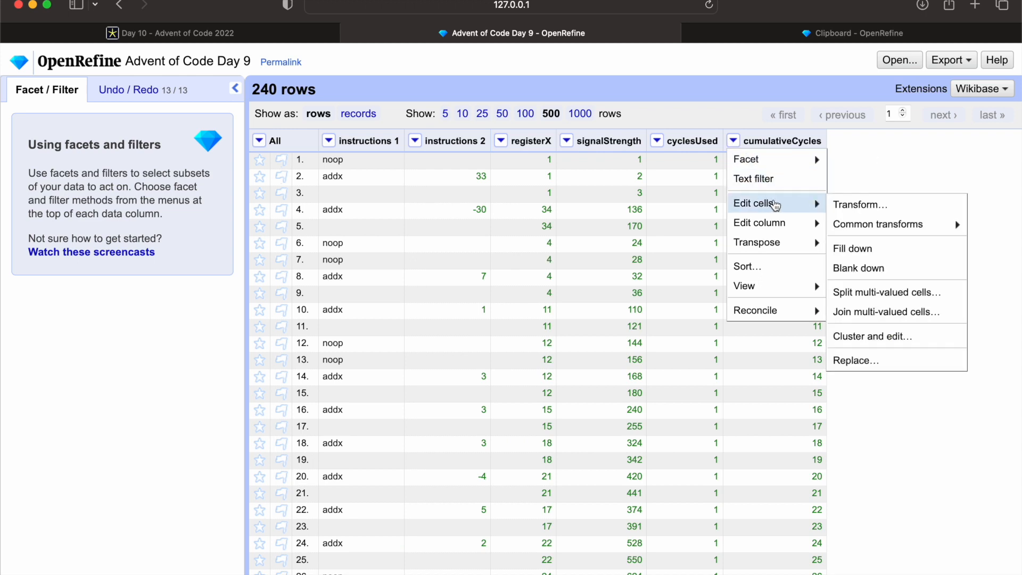
pyautogui.moveTo(799, 160)
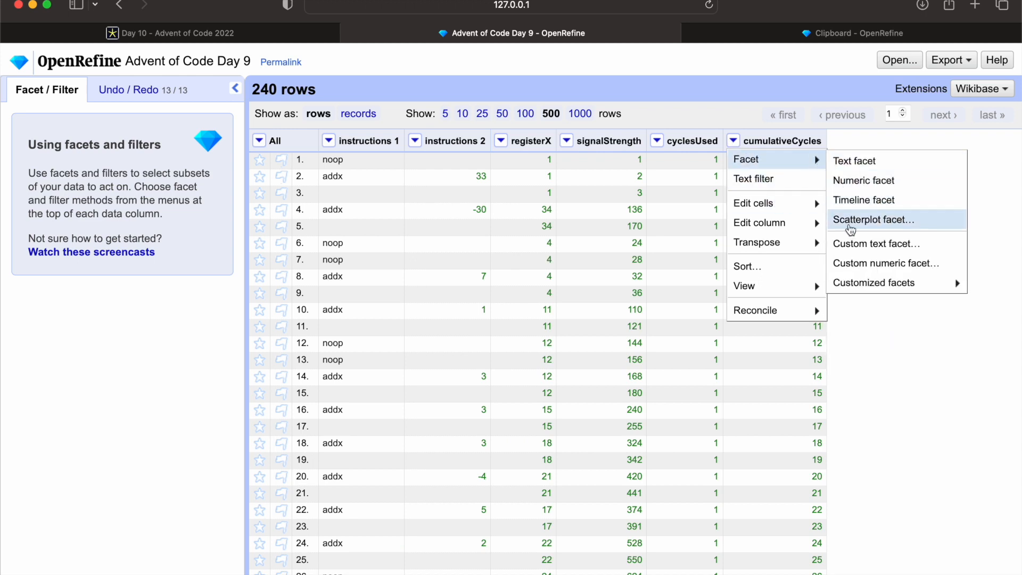
pyautogui.click(858, 243)
pyautogui.click(576, 196)
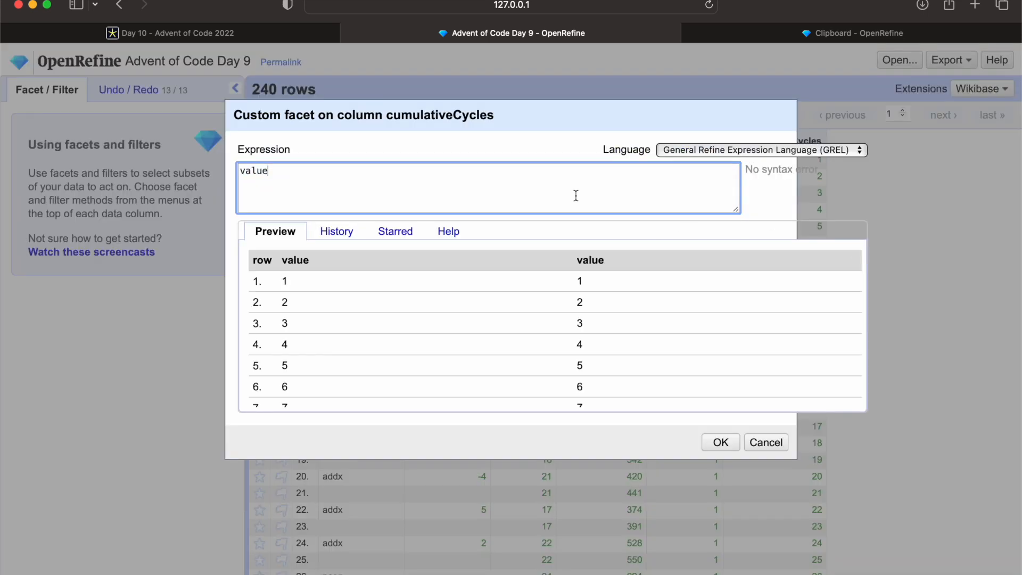
pyautogui.click(335, 231)
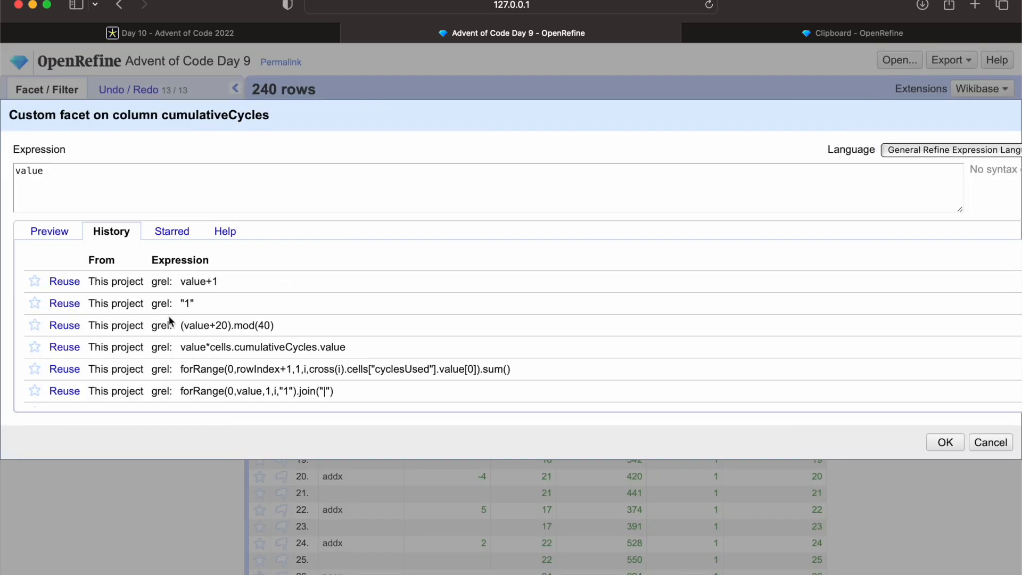
pyautogui.click(64, 325)
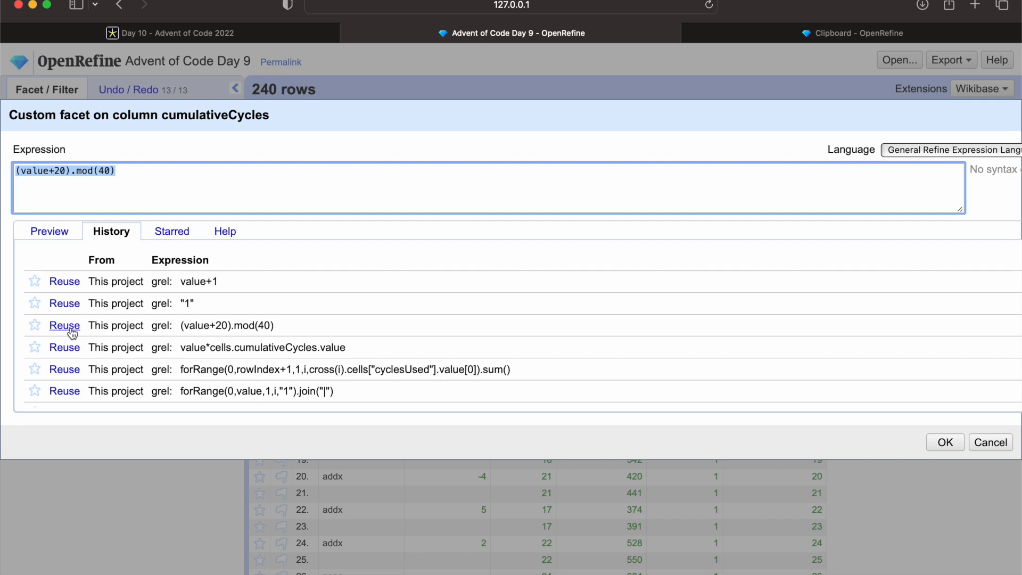
pyautogui.click(50, 232)
pyautogui.click(505, 175)
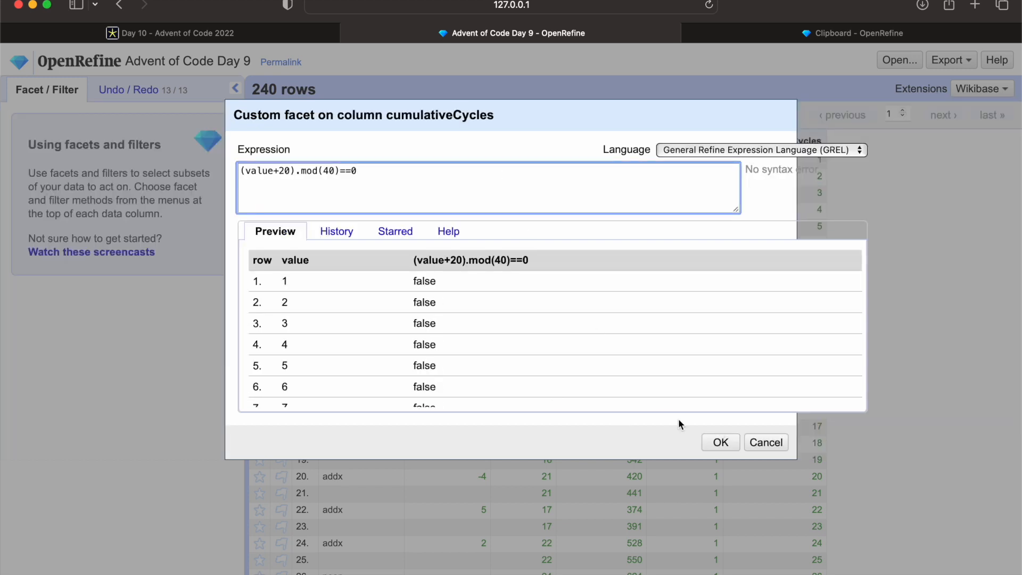
pyautogui.click(723, 448)
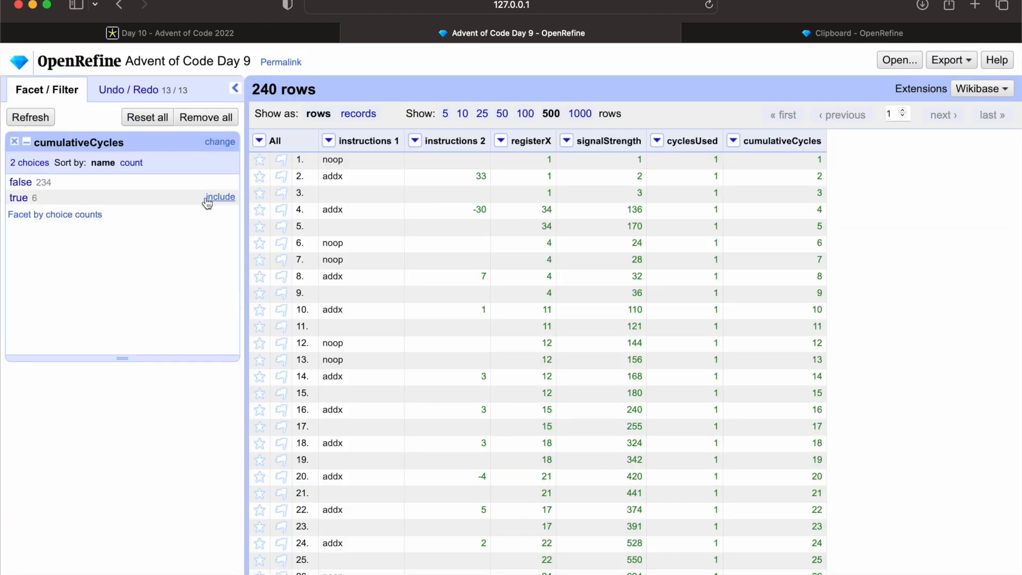
pyautogui.click(19, 198)
# Step: Add a column named record based on instructions 1 for the filtered rows, using the expression 1
pyautogui.click(329, 140)
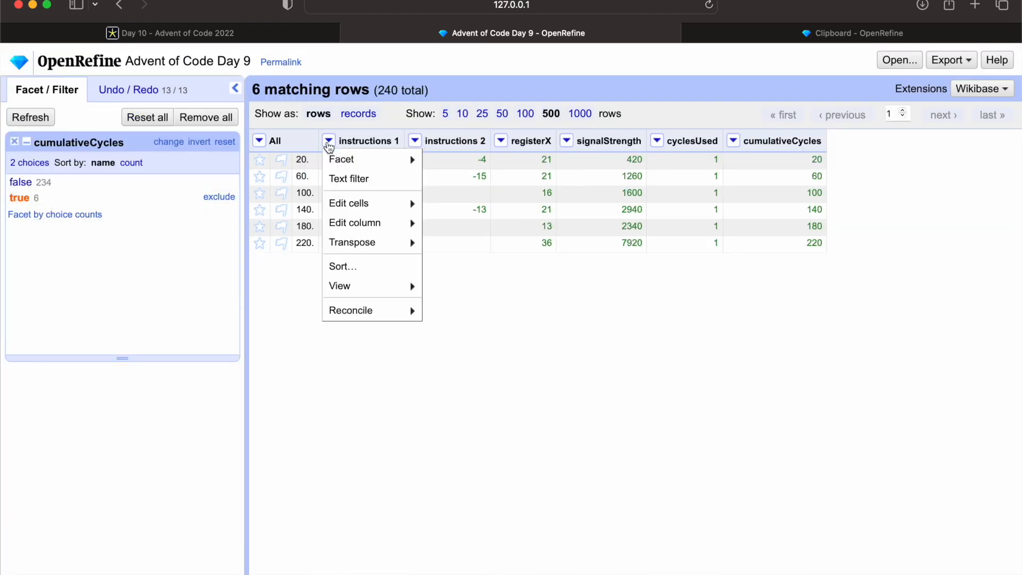
pyautogui.moveTo(373, 223)
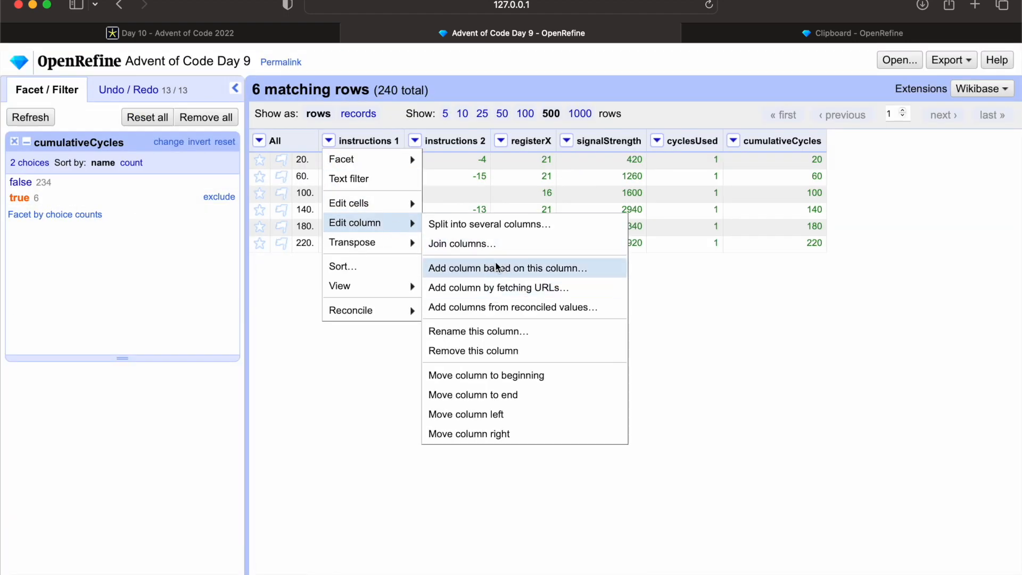
pyautogui.click(493, 271)
pyautogui.write('1')
pyautogui.click(394, 155)
pyautogui.write('record')
pyautogui.click(724, 488)
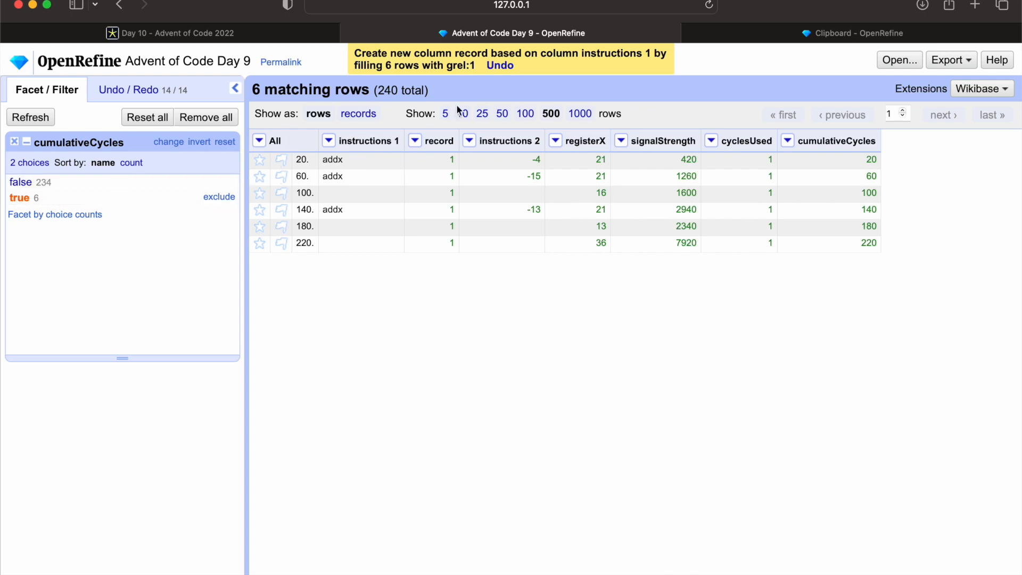
# Step: Clear the facet's true selection, sort the rows by record as text a - z, and make the reordering permanent
pyautogui.click(19, 198)
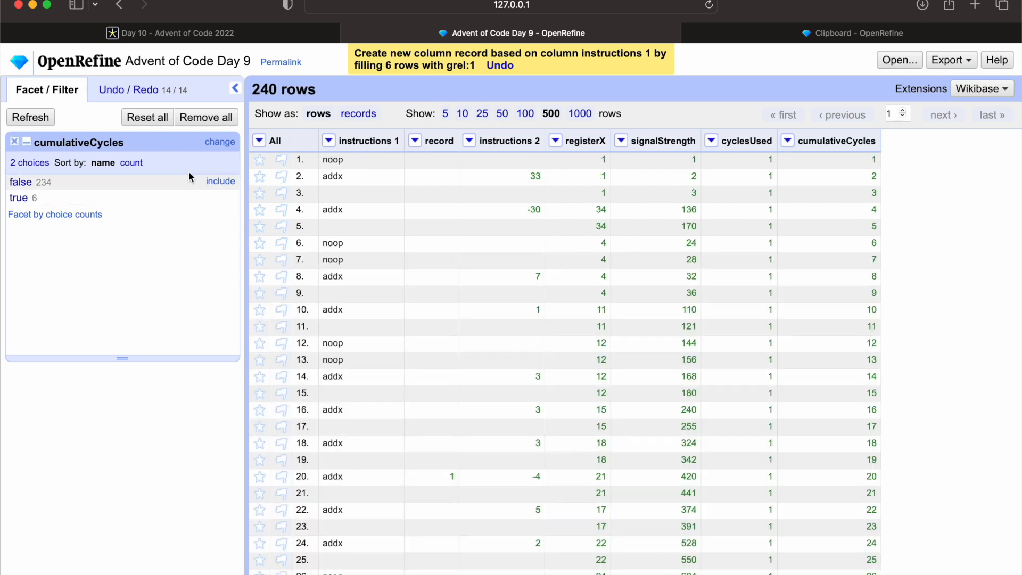
pyautogui.click(414, 140)
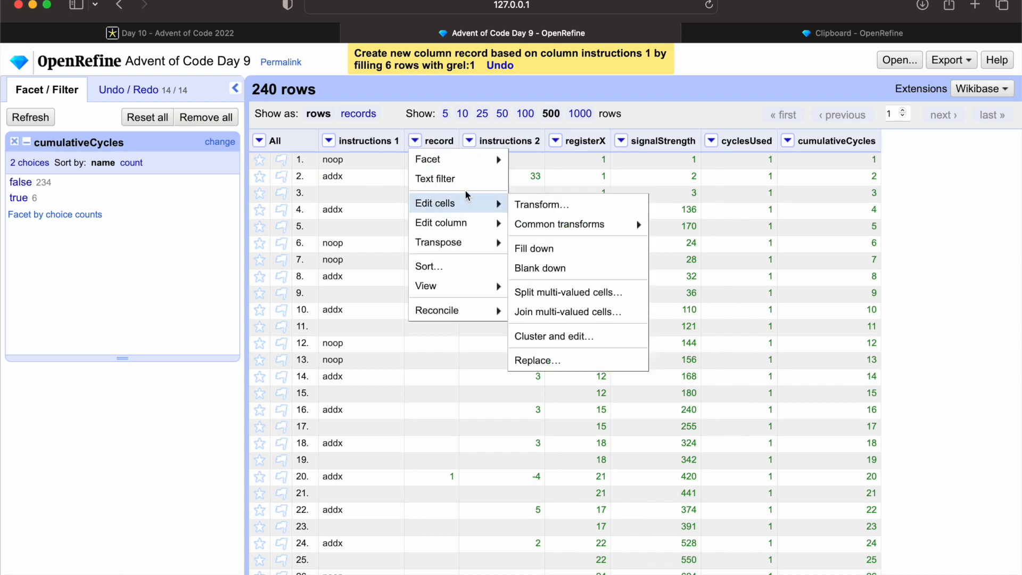
pyautogui.click(461, 269)
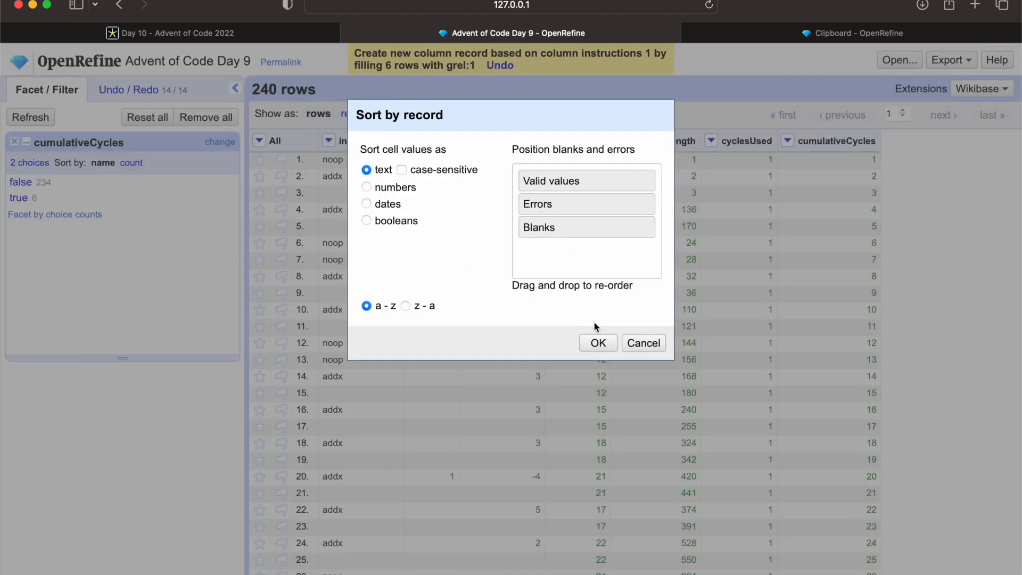
pyautogui.click(599, 343)
pyautogui.click(644, 113)
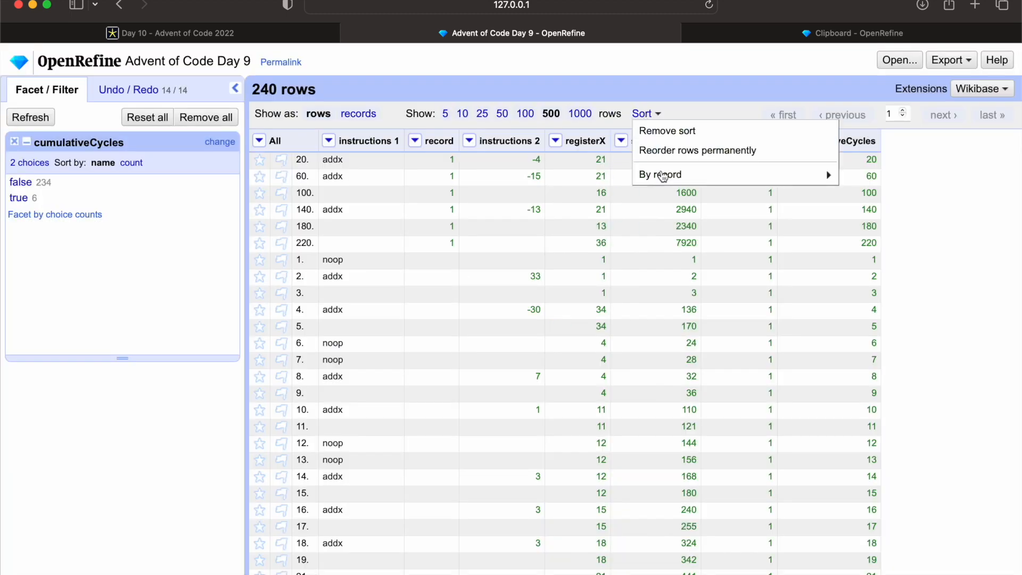
pyautogui.moveTo(664, 176)
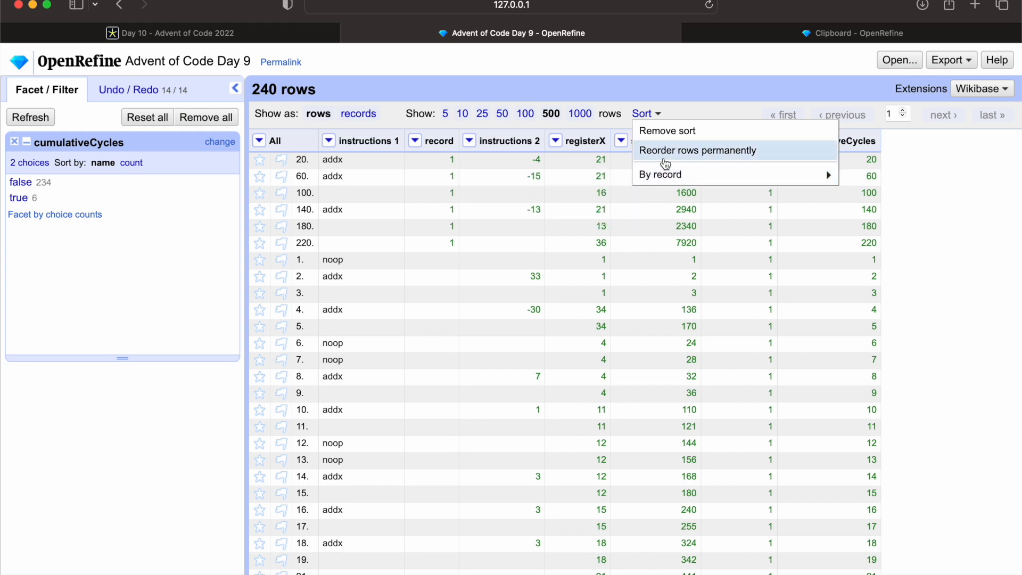
pyautogui.click(665, 151)
# Step: Move the record column to the beginning and set its cell in row 7 to 2
pyautogui.click(416, 141)
pyautogui.moveTo(440, 285)
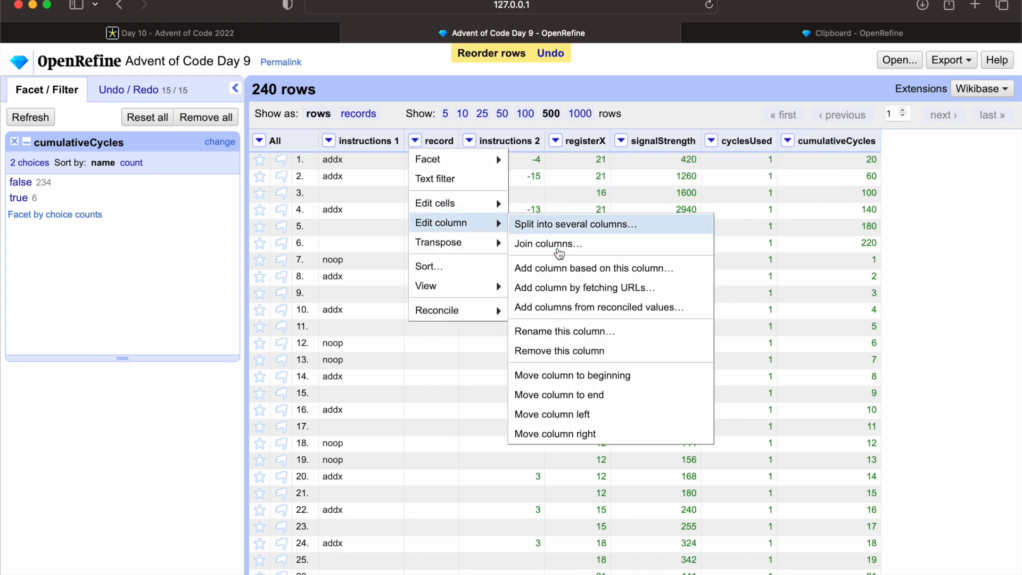
pyautogui.click(583, 379)
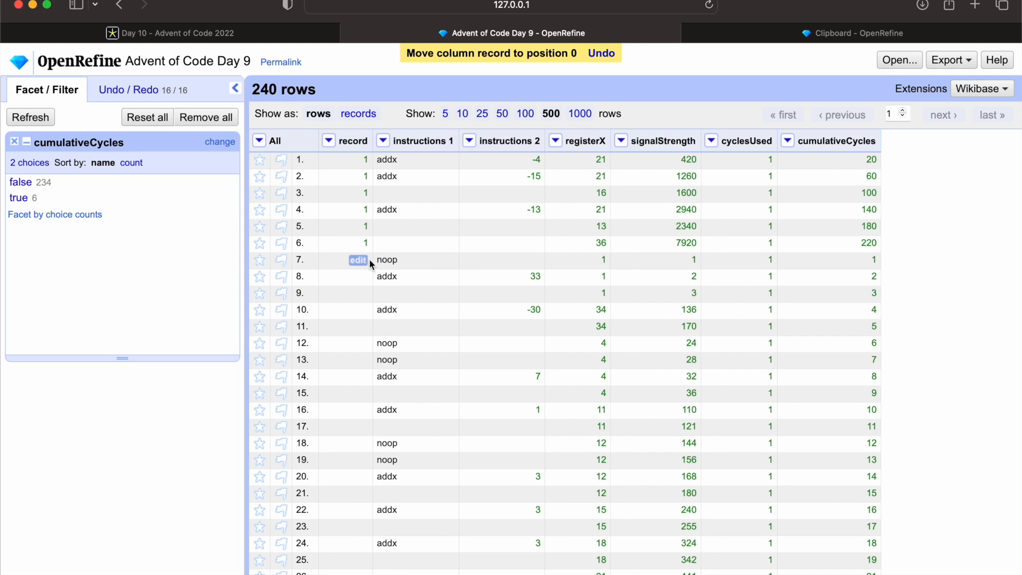
pyautogui.click(359, 260)
pyautogui.write('2')
pyautogui.click(398, 332)
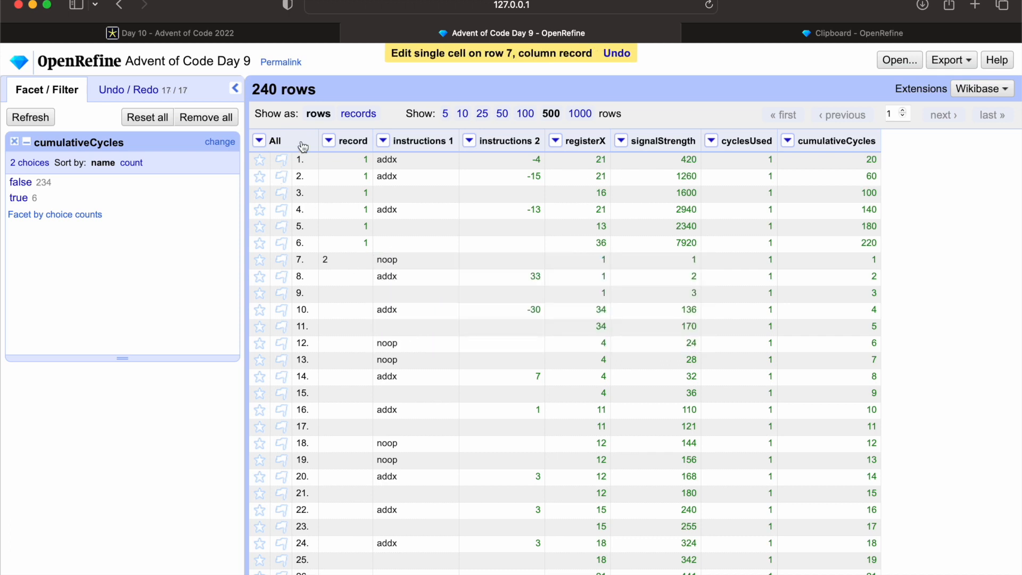
# Step: Blank down the record column and show the project as records
pyautogui.click(329, 141)
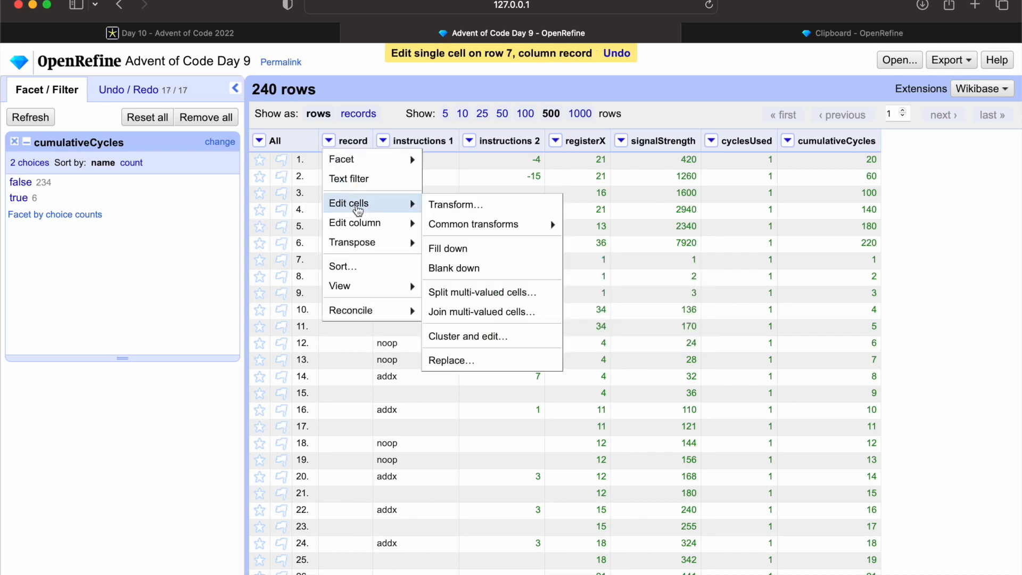
pyautogui.click(441, 269)
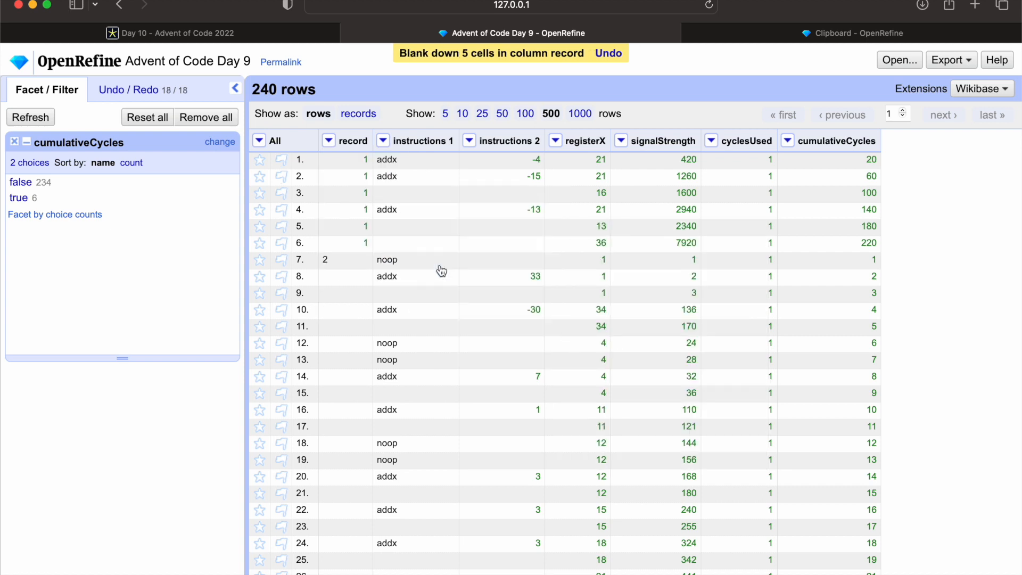
pyautogui.click(358, 113)
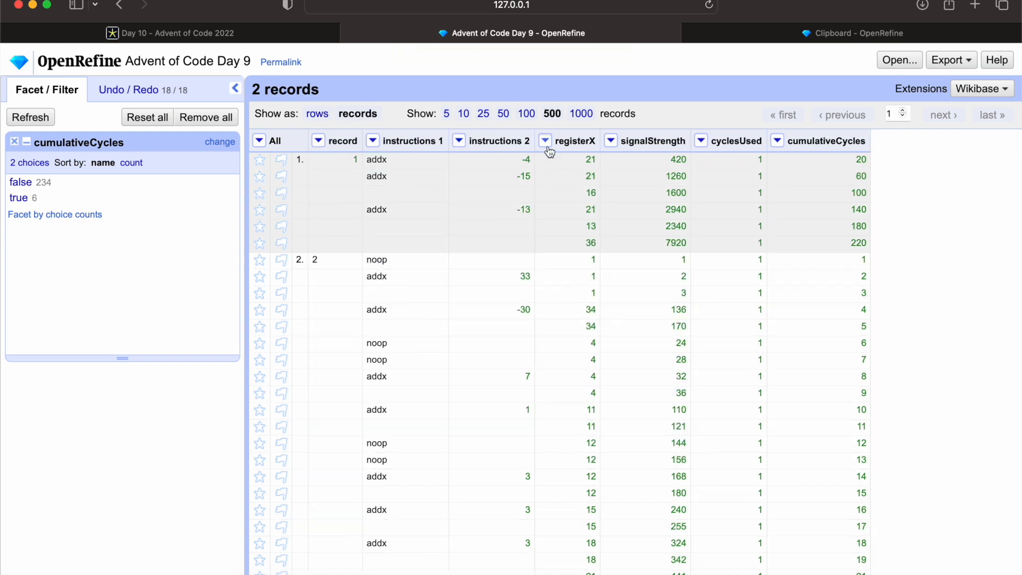
# Step: Open a custom text transform on the signalStrength column and look through the earlier expressions for one to reuse
pyautogui.click(610, 141)
pyautogui.moveTo(644, 204)
pyautogui.click(725, 206)
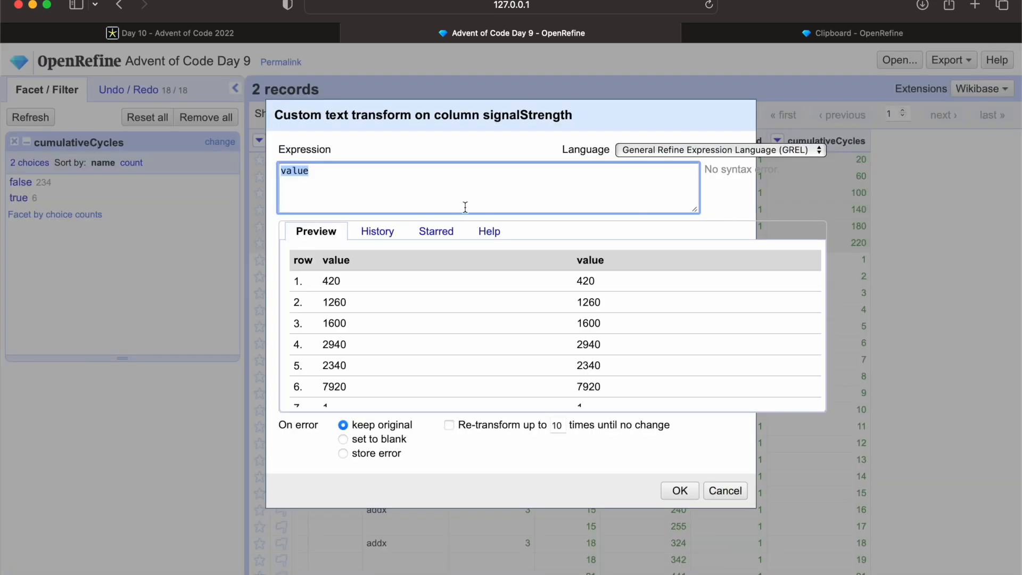
pyautogui.click(365, 234)
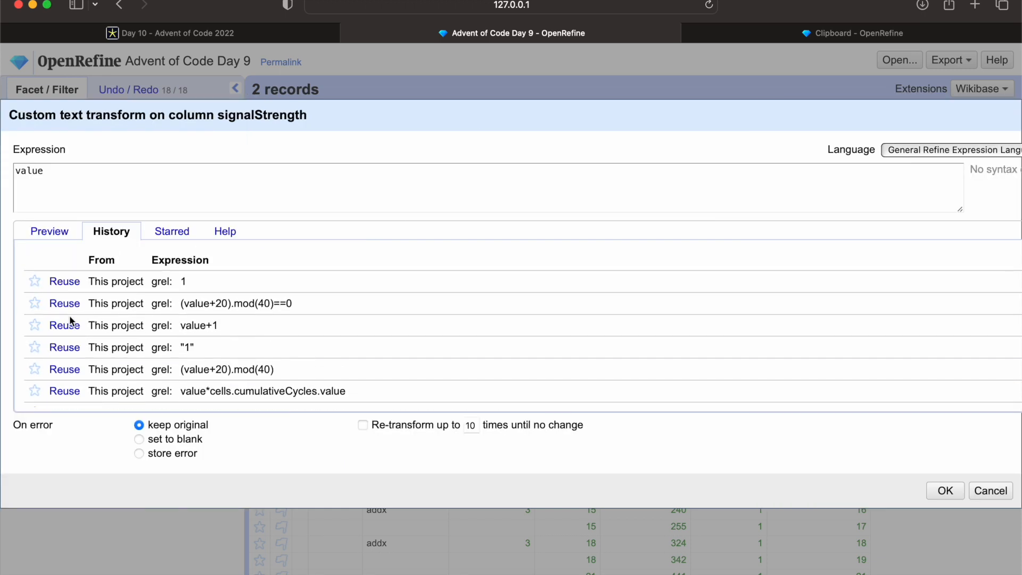
pyautogui.scroll(-3, 98, 358)
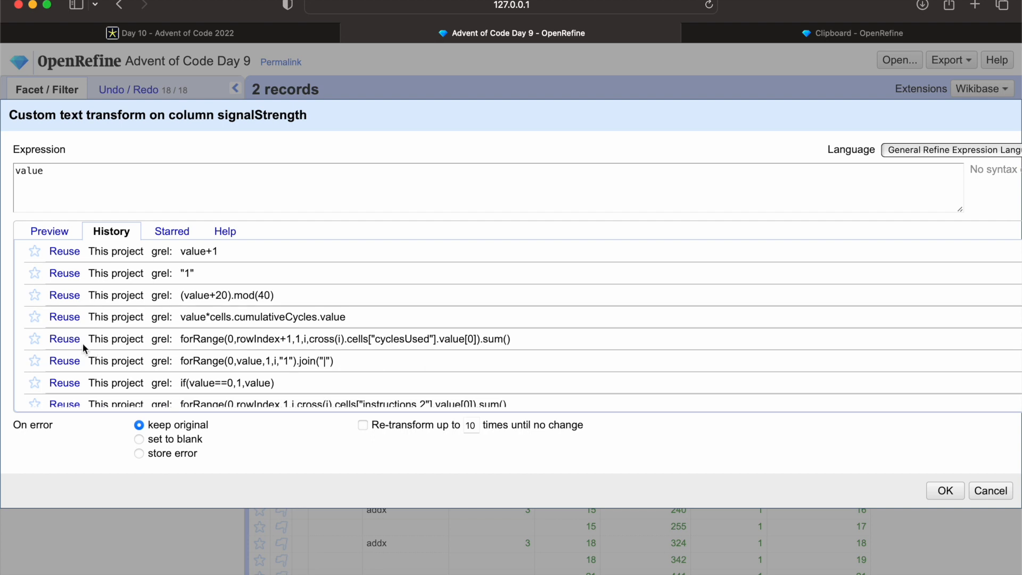
pyautogui.scroll(-2, 81, 346)
pyautogui.scroll(2, 80, 347)
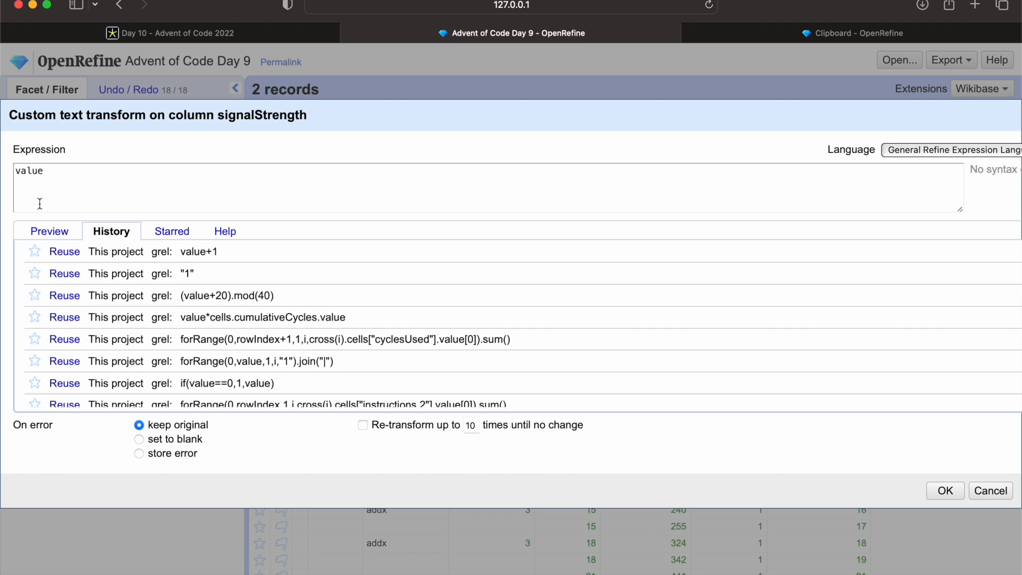
pyautogui.click(46, 234)
# Step: Preview the sum of signalStrength per record with the expression row.record.cells.signalStrength.value.sum() and select the first record's result
pyautogui.click(341, 193)
pyautogui.write('c')
pyautogui.press('super+a')
pyautogui.write('r')
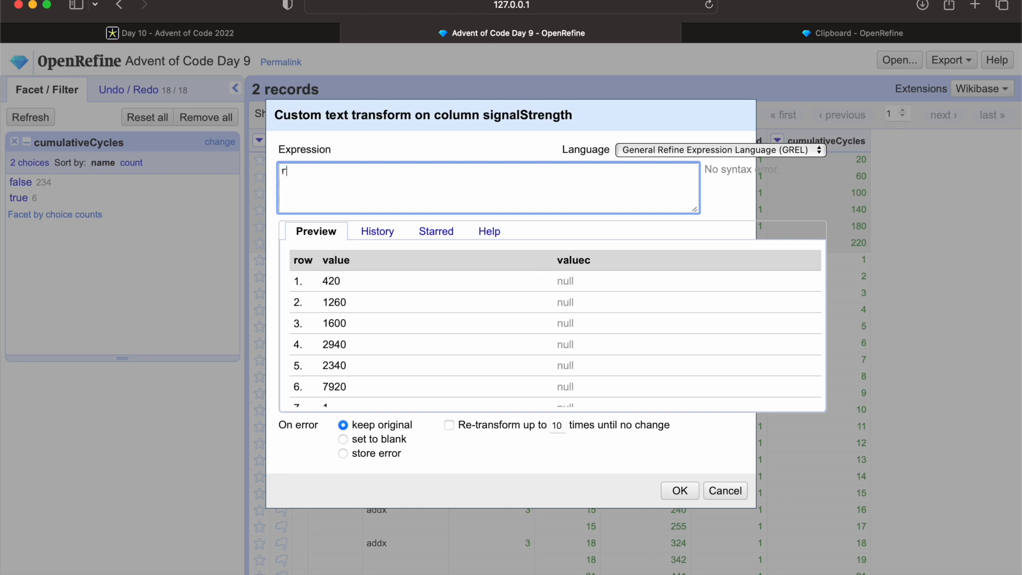
pyautogui.write('ow.record.cells.')
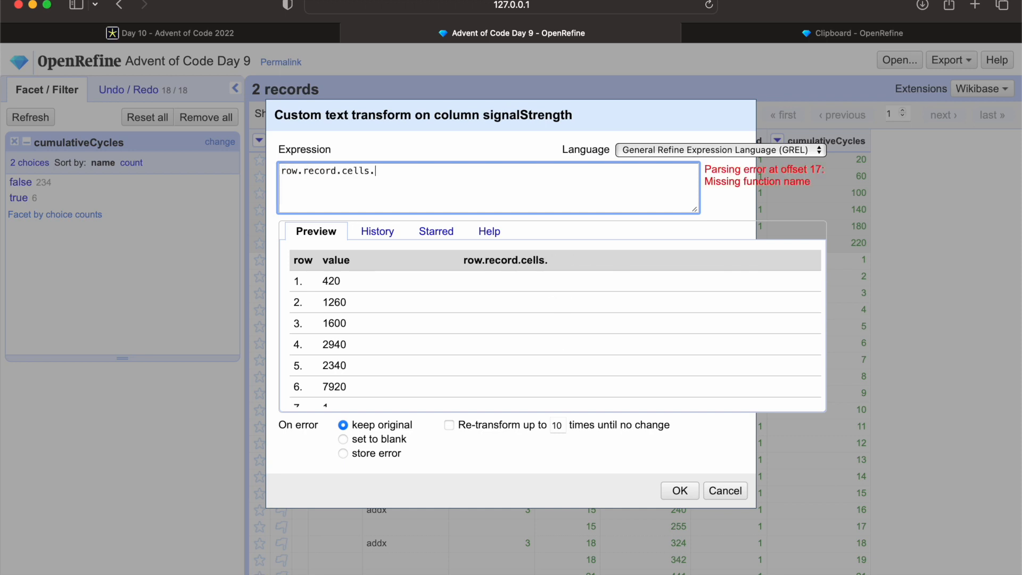
pyautogui.write('sign')
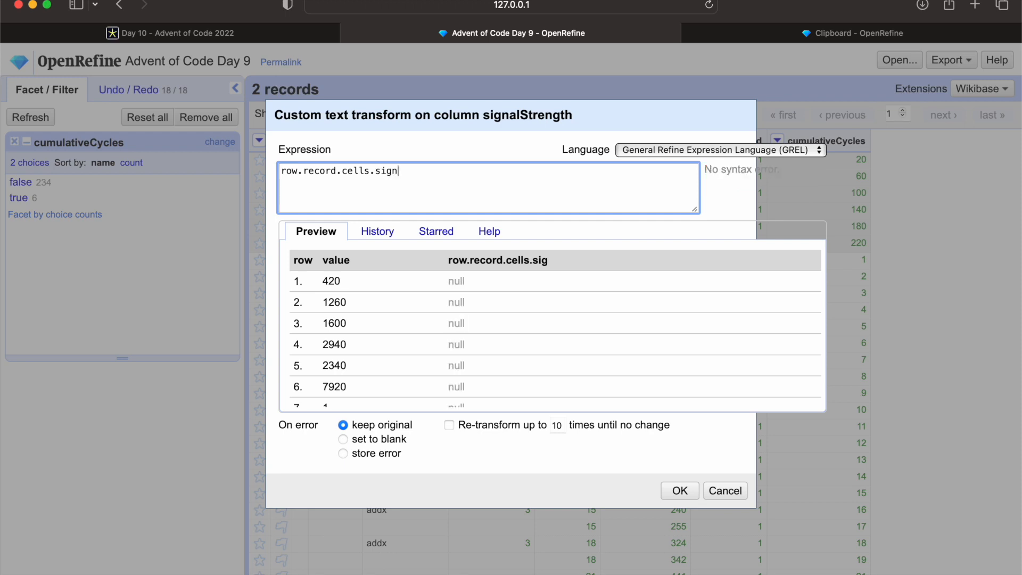
pyautogui.write('alStreng')
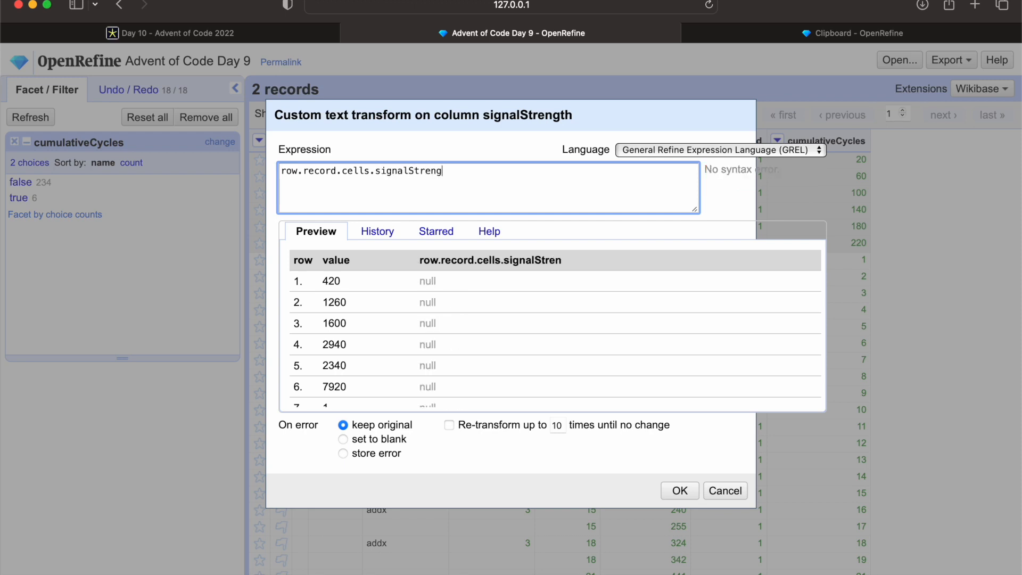
pyautogui.write('th.value.sum(')
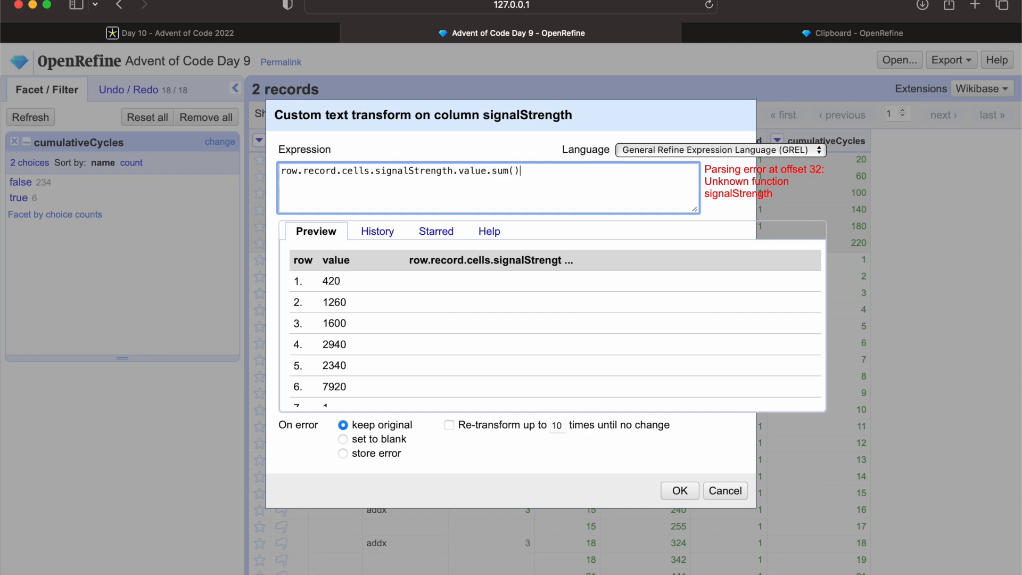
pyautogui.doubleClick(421, 282)
pyautogui.click(421, 283)
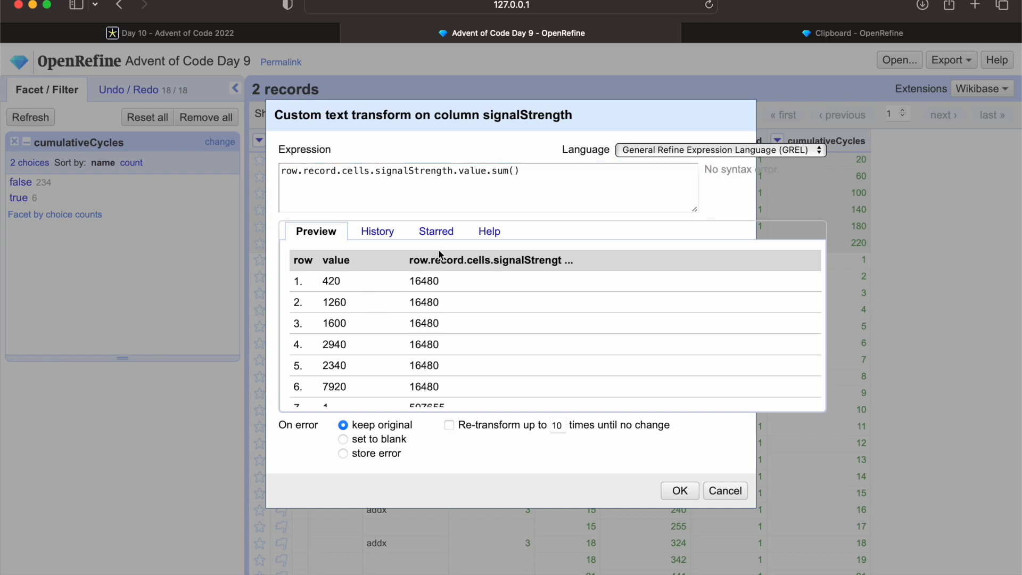
pyautogui.moveTo(440, 285); pyautogui.dragTo(399, 288)
# Step: Switch to the Advent of Code Day 10 page and submit 16480 as the Part One answer
pyautogui.click(269, 33)
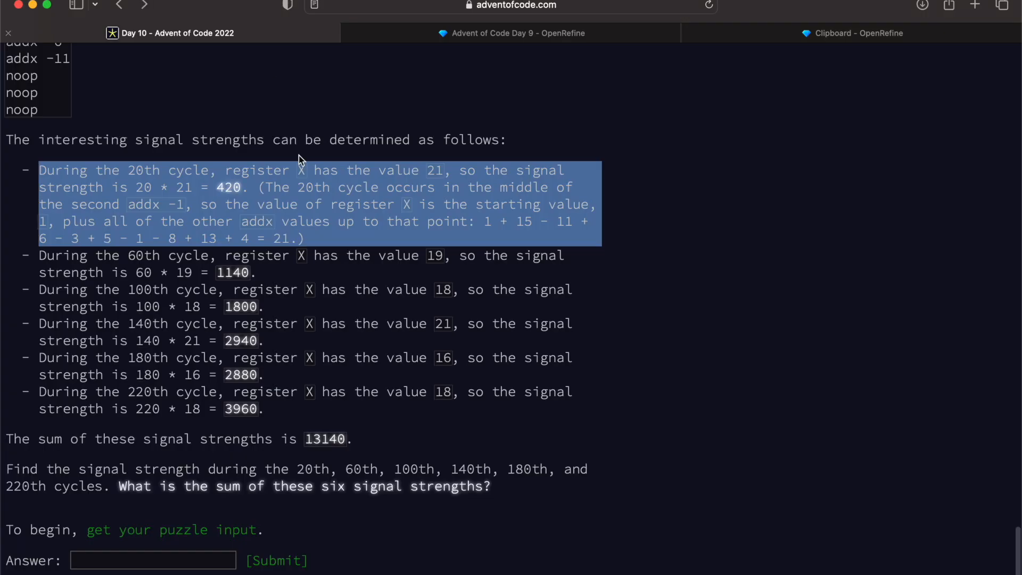
pyautogui.click(193, 559)
pyautogui.write('16')
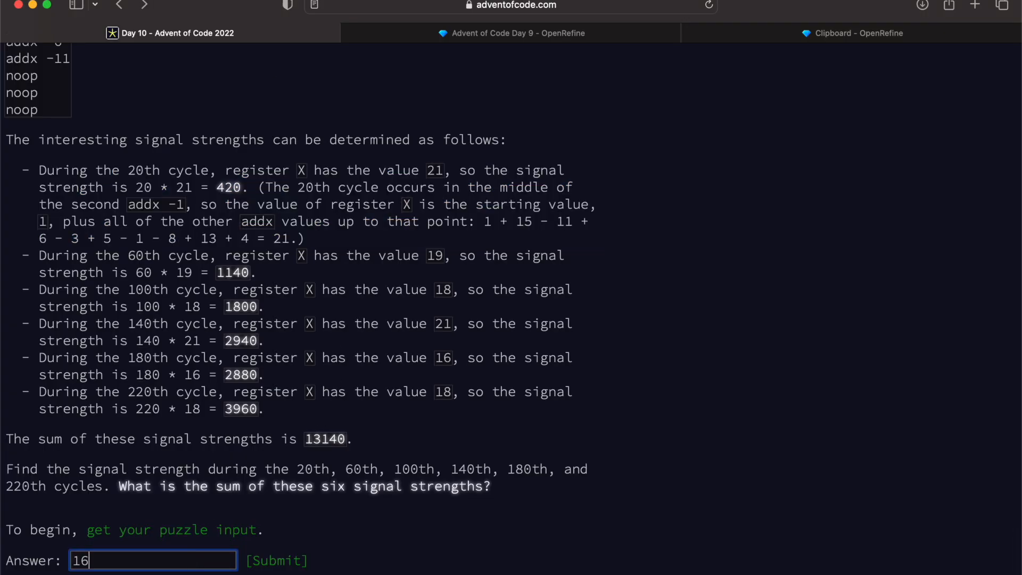
pyautogui.write('480-')
pyautogui.click(268, 562)
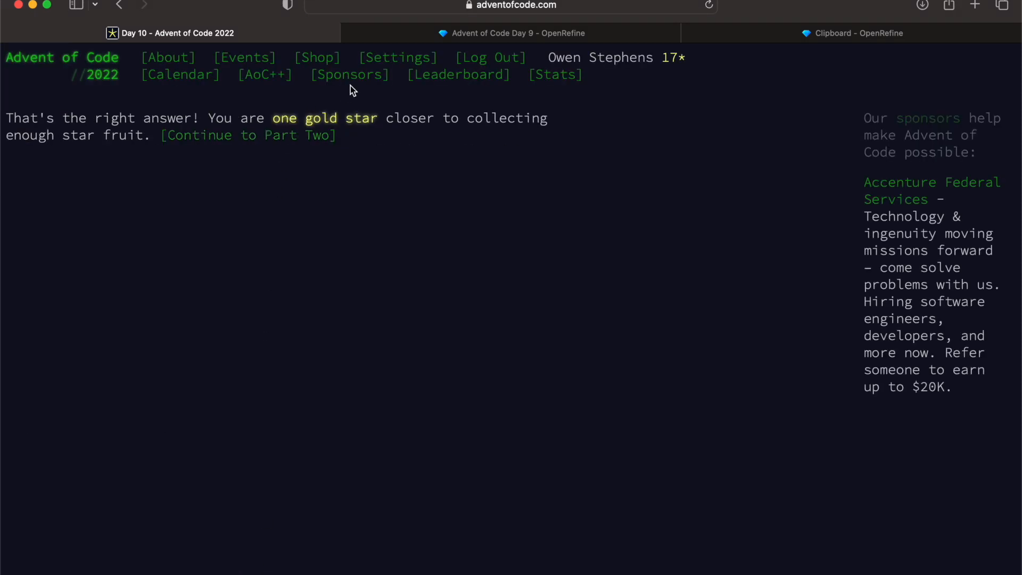
# Step: Continue to Part Two of the puzzle and read how the X register positions the sprite and the CRT draws pixels
pyautogui.click(297, 137)
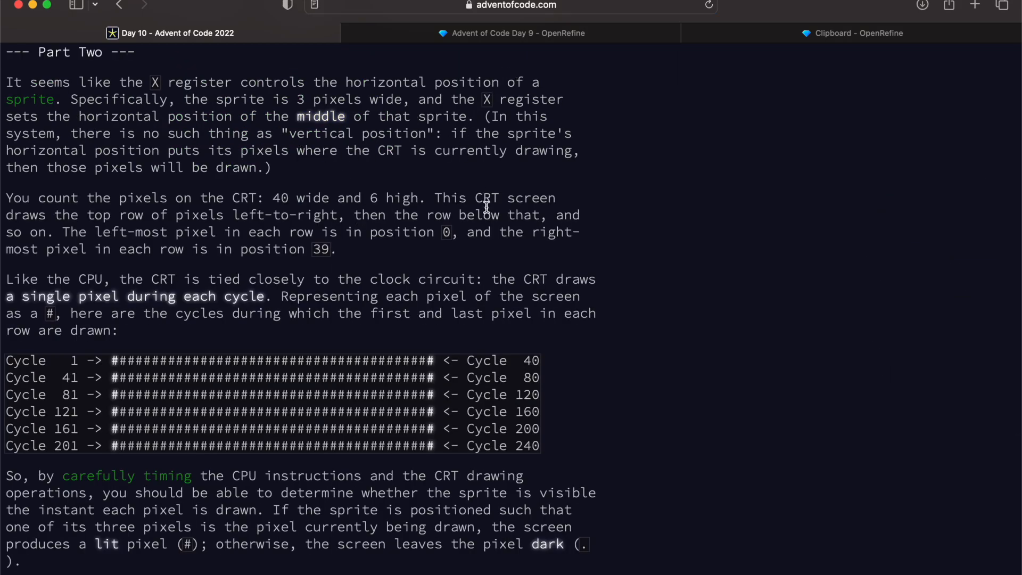
pyautogui.scroll(-1, 487, 209)
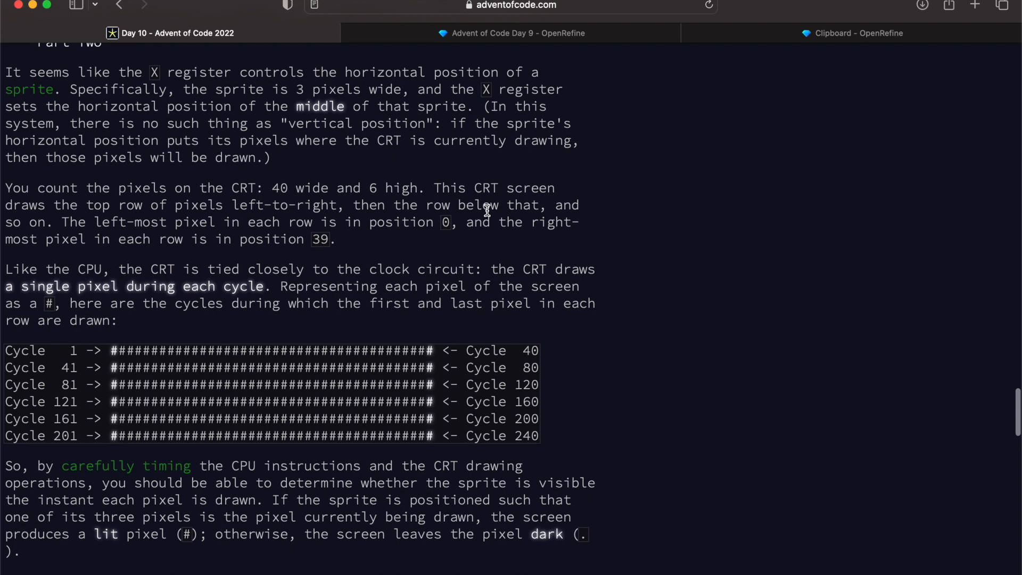
pyautogui.scroll(-1, 487, 209)
pyautogui.scroll(-1, 487, 209)
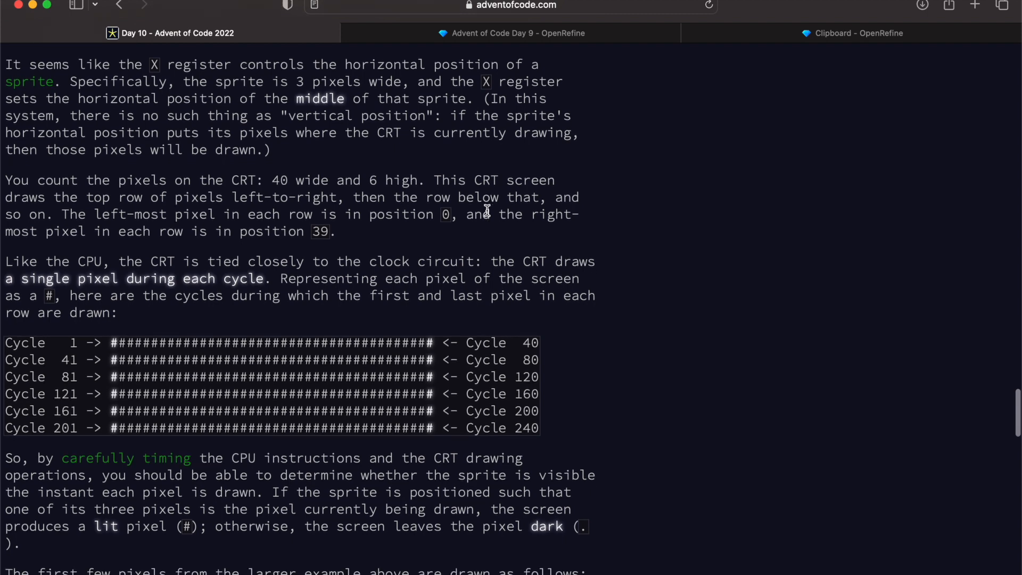
pyautogui.scroll(-1, 487, 211)
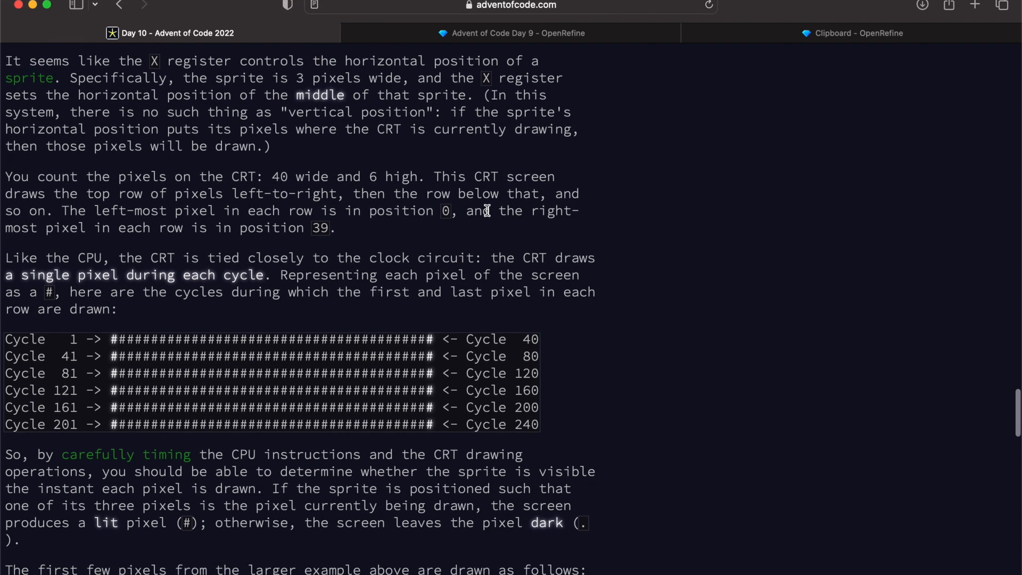
pyautogui.scroll(-5, 486, 210)
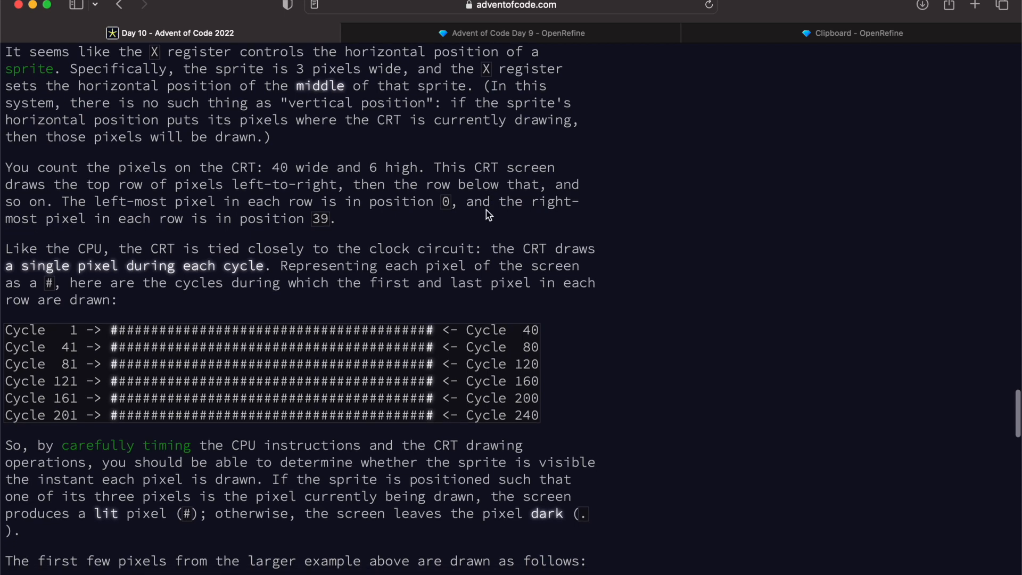
pyautogui.scroll(-2, 487, 210)
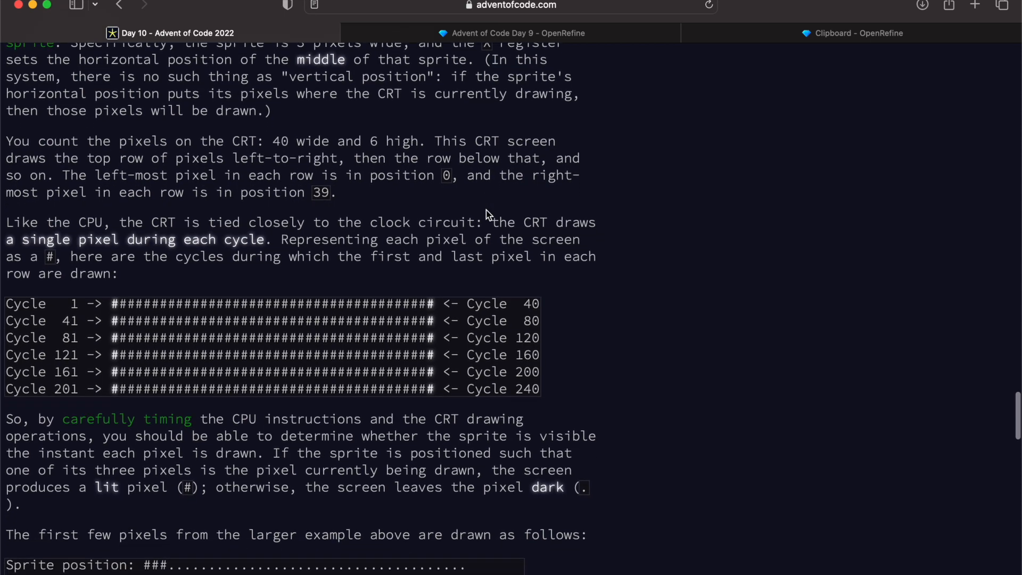
pyautogui.scroll(-4, 486, 209)
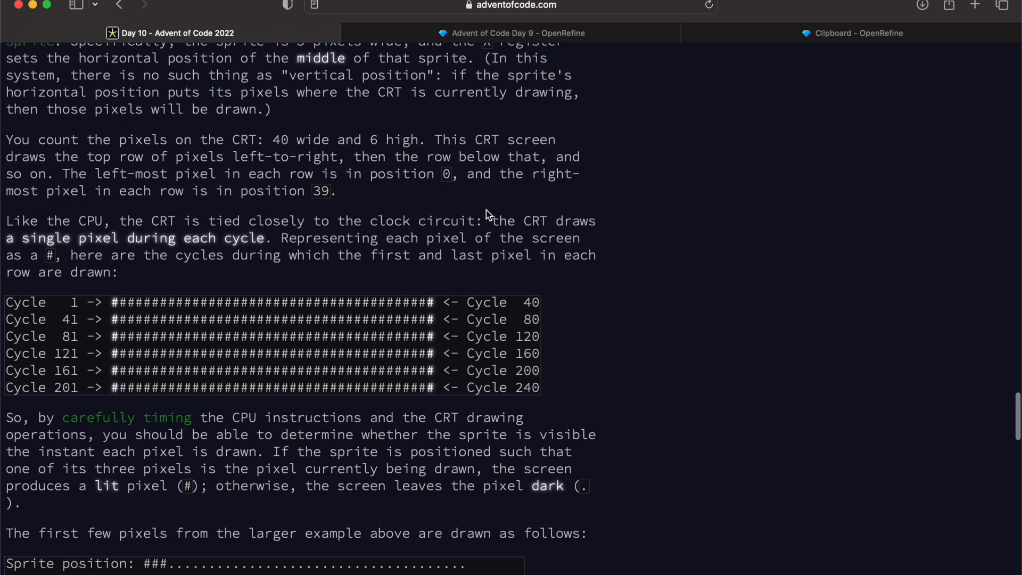
pyautogui.scroll(-6, 486, 210)
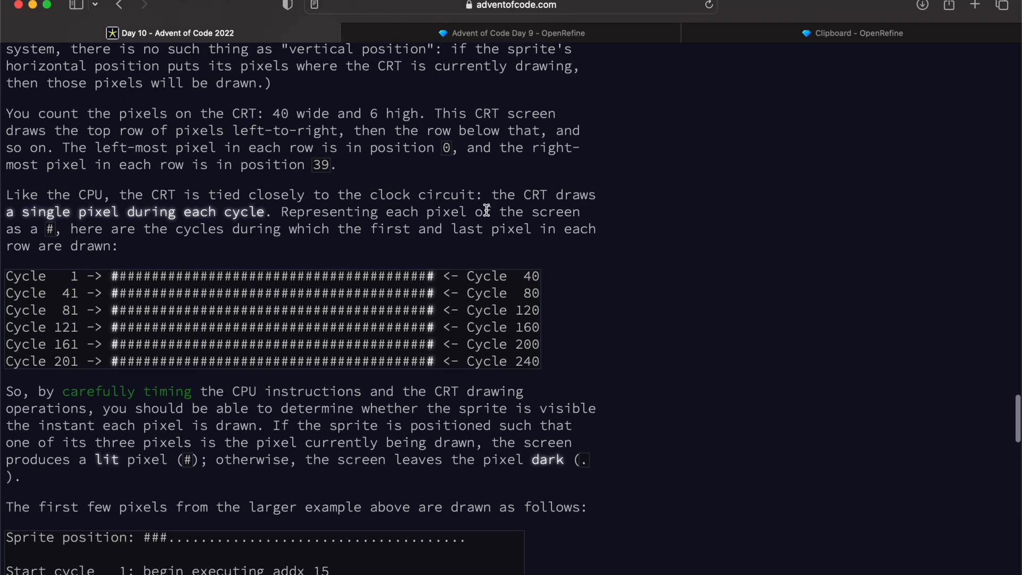
pyautogui.scroll(-5, 486, 210)
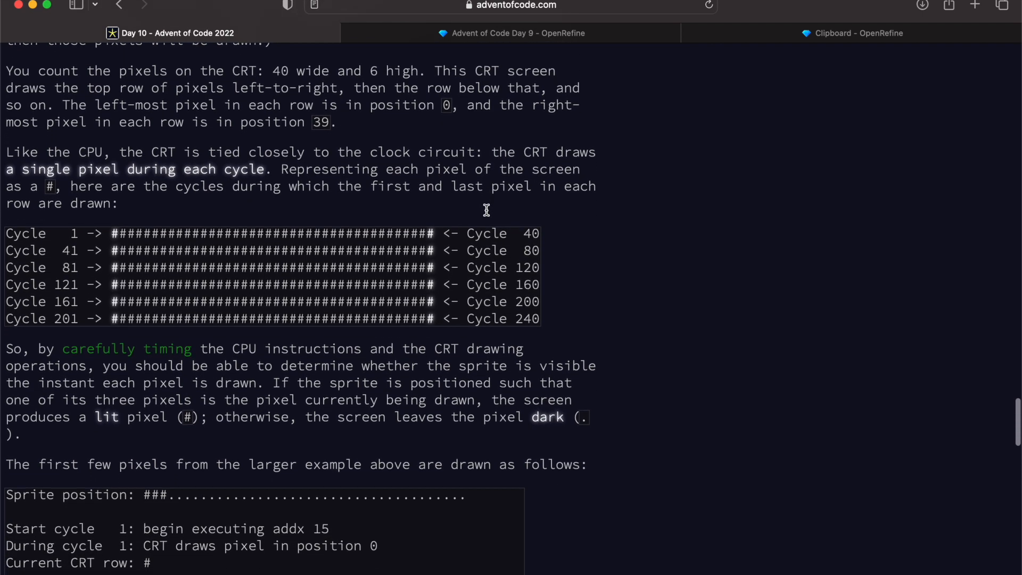
pyautogui.scroll(-6, 487, 210)
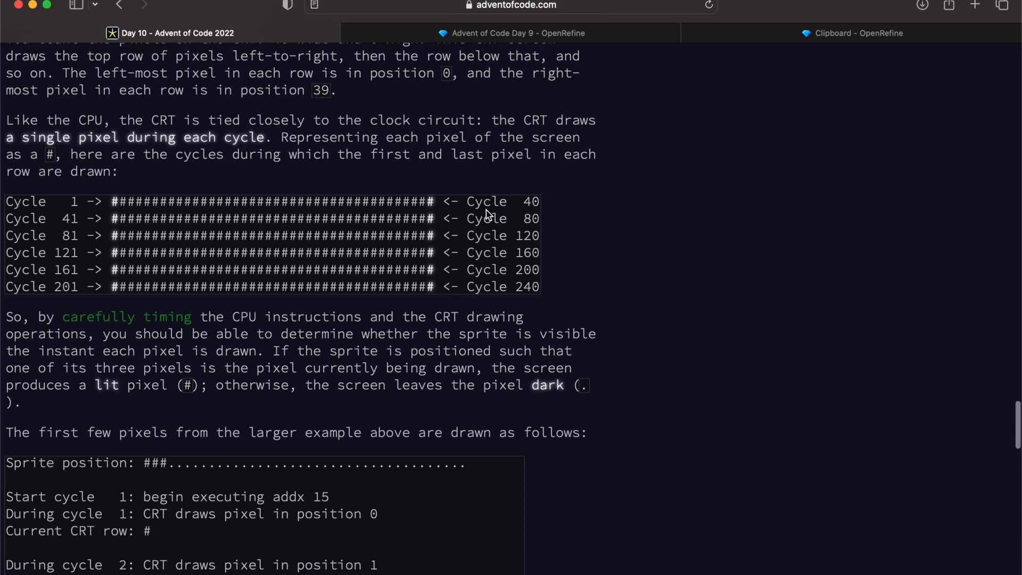
pyautogui.scroll(-6, 487, 209)
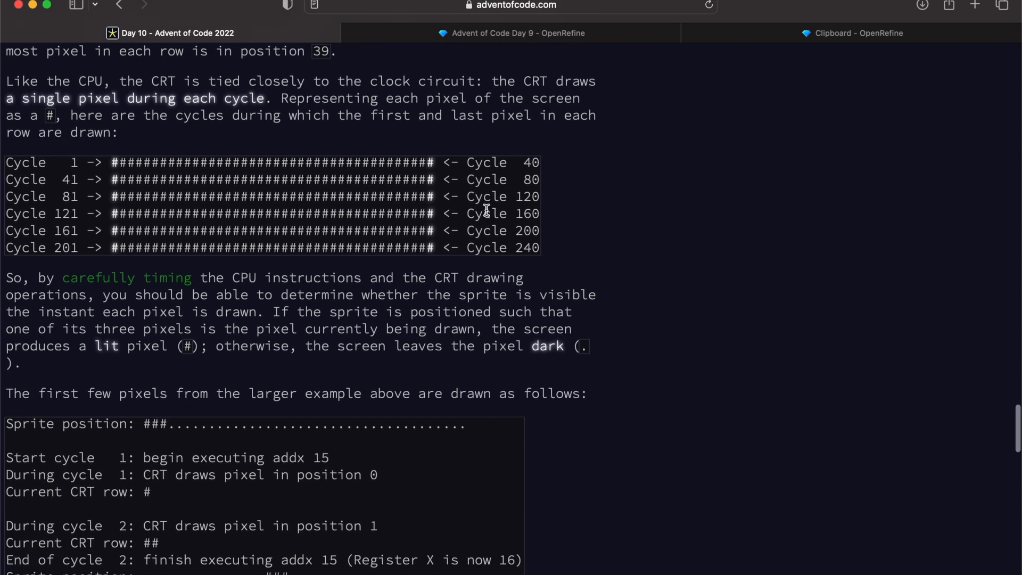
pyautogui.scroll(-6, 487, 209)
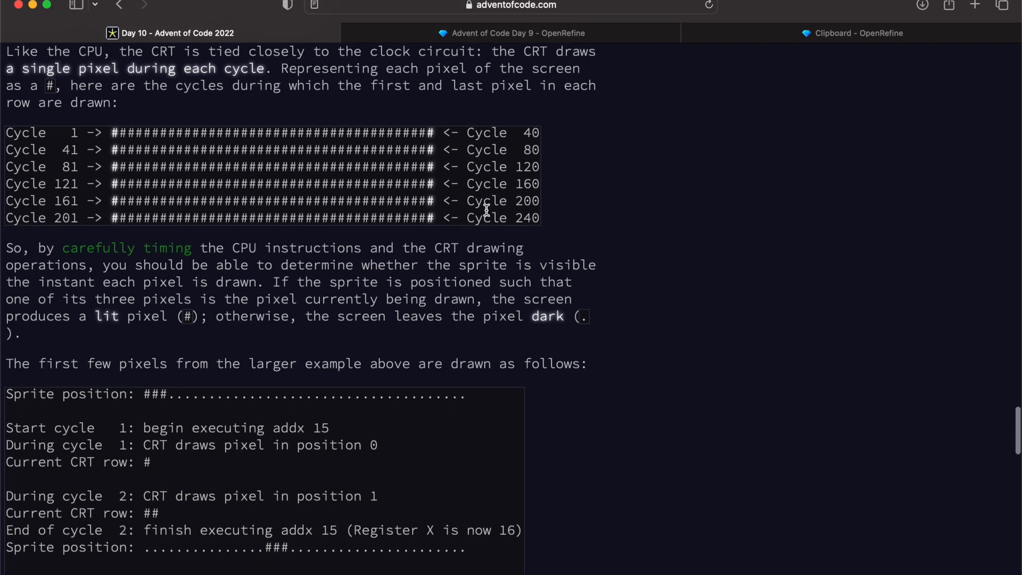
pyautogui.scroll(-2, 487, 210)
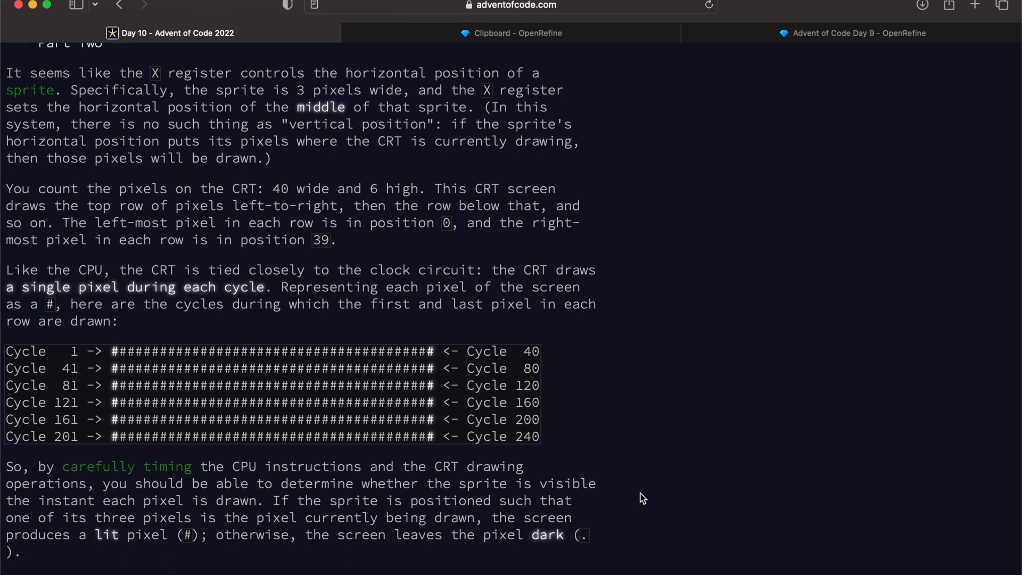
# Step: Reread the CRT row and cycle layout in Part Two and highlight the sentence about left-most and right-most pixel positions
pyautogui.scroll(-1, 643, 498)
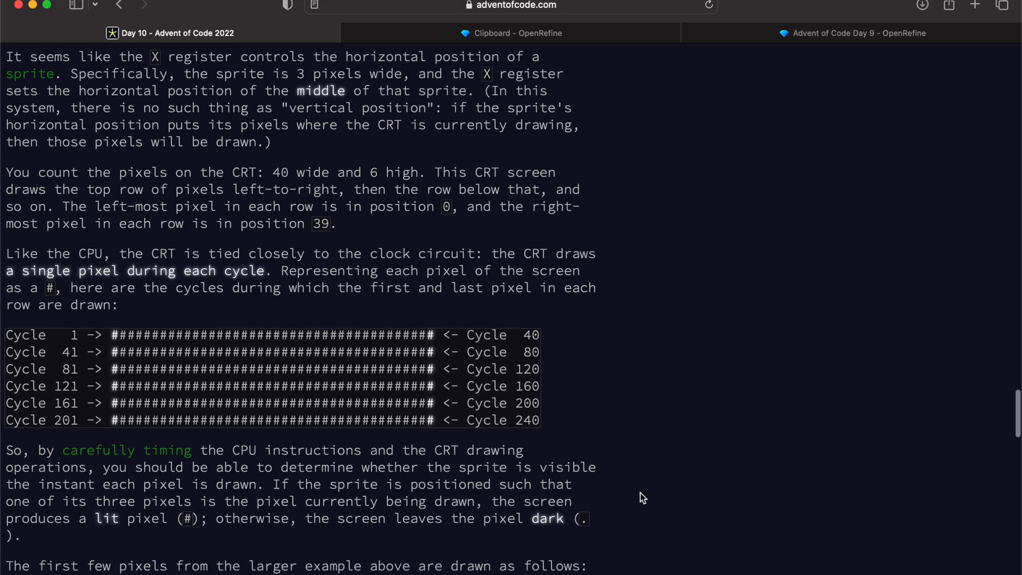
pyautogui.scroll(-1, 643, 498)
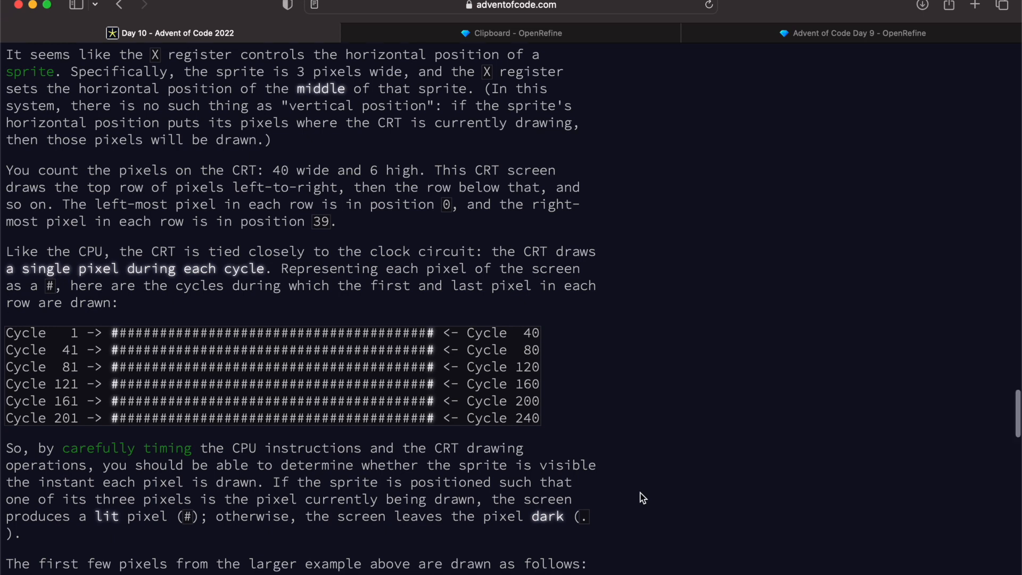
pyautogui.scroll(-1, 643, 498)
pyautogui.scroll(-1, 643, 498)
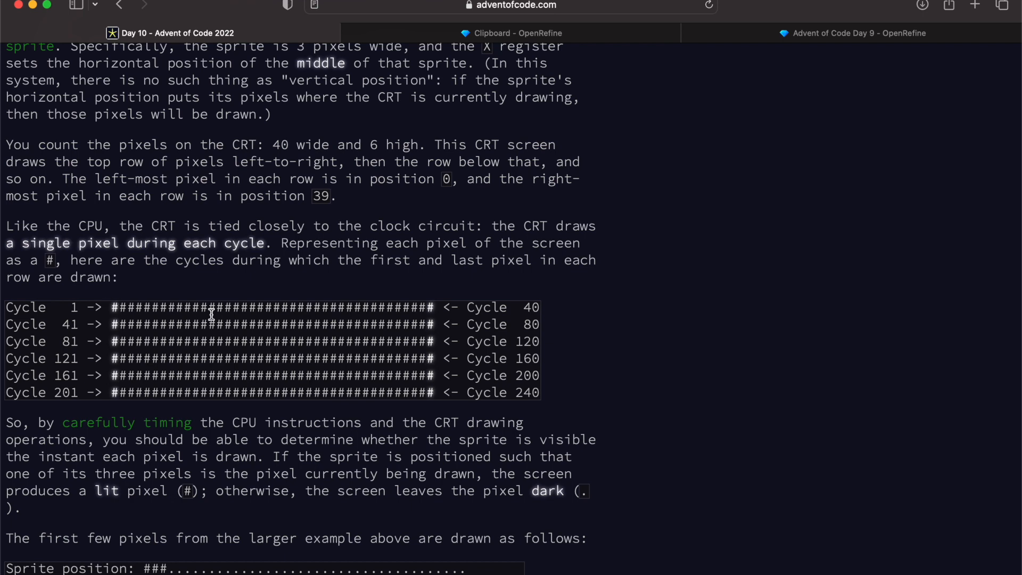
pyautogui.scroll(1, 220, 323)
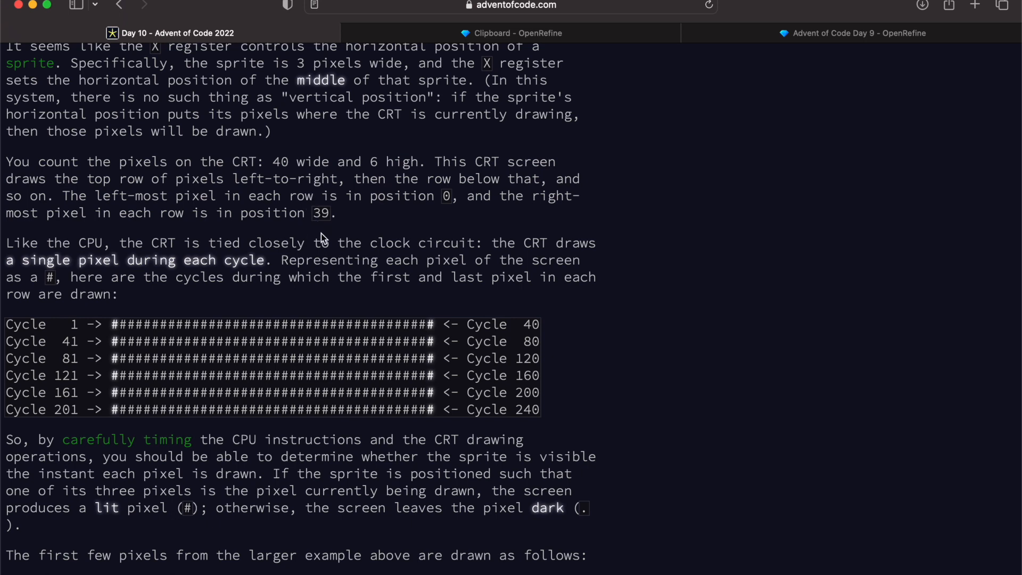
pyautogui.scroll(-3, 322, 240)
pyautogui.scroll(-3, 322, 249)
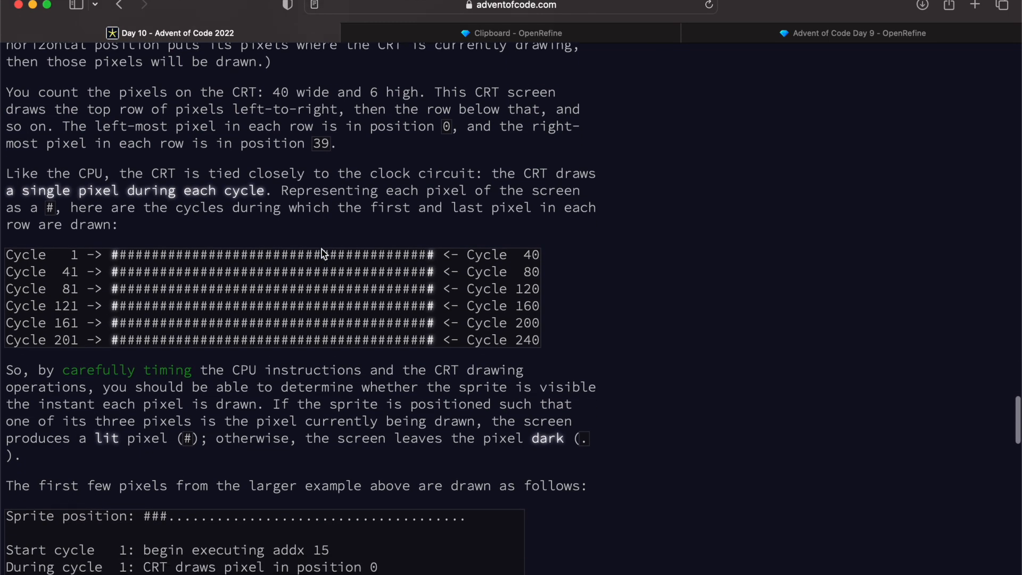
pyautogui.scroll(-2, 320, 264)
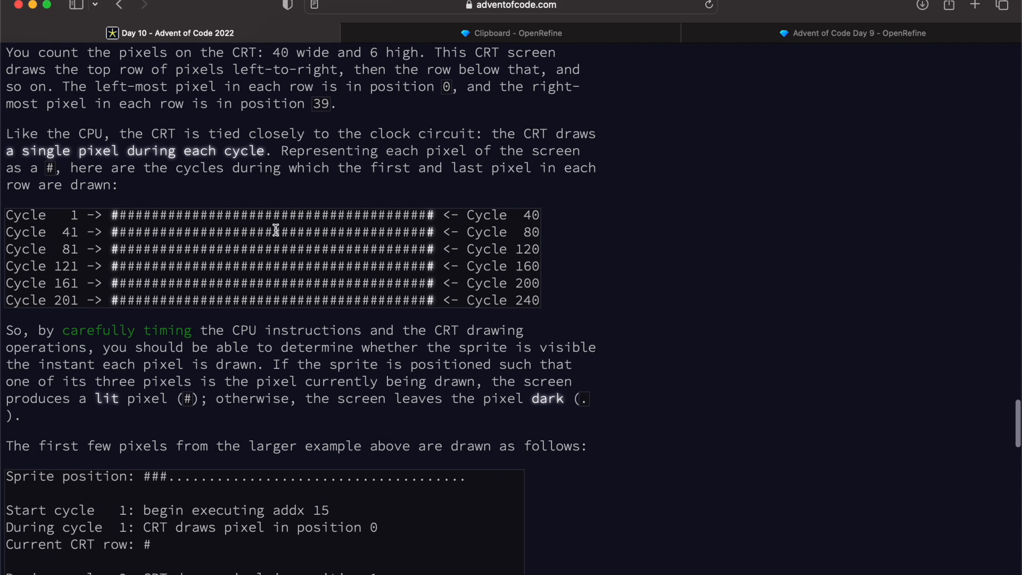
pyautogui.scroll(-1, 274, 261)
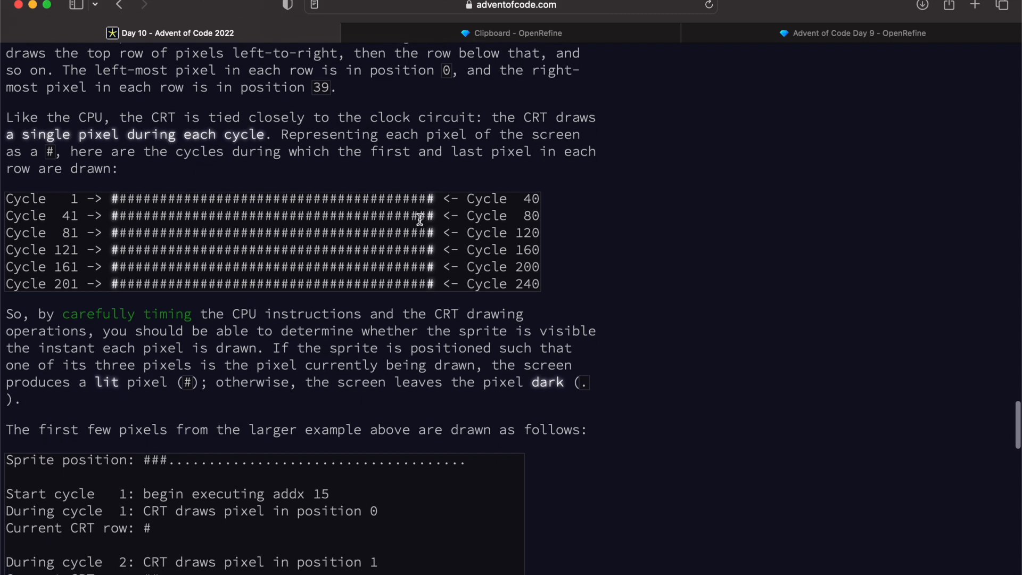
pyautogui.scroll(2, 419, 220)
pyautogui.scroll(1, 419, 219)
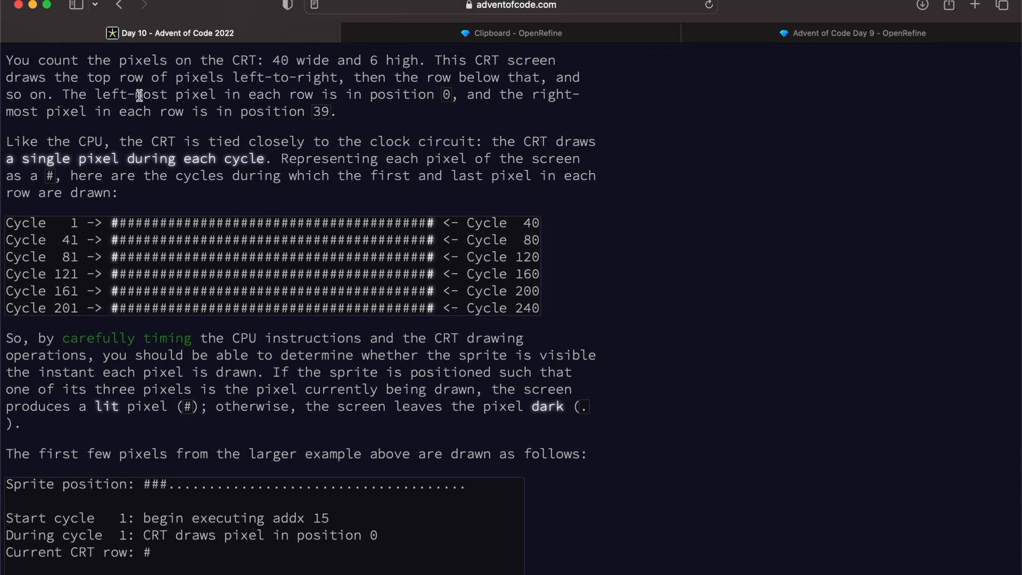
pyautogui.moveTo(63, 94); pyautogui.dragTo(341, 112)
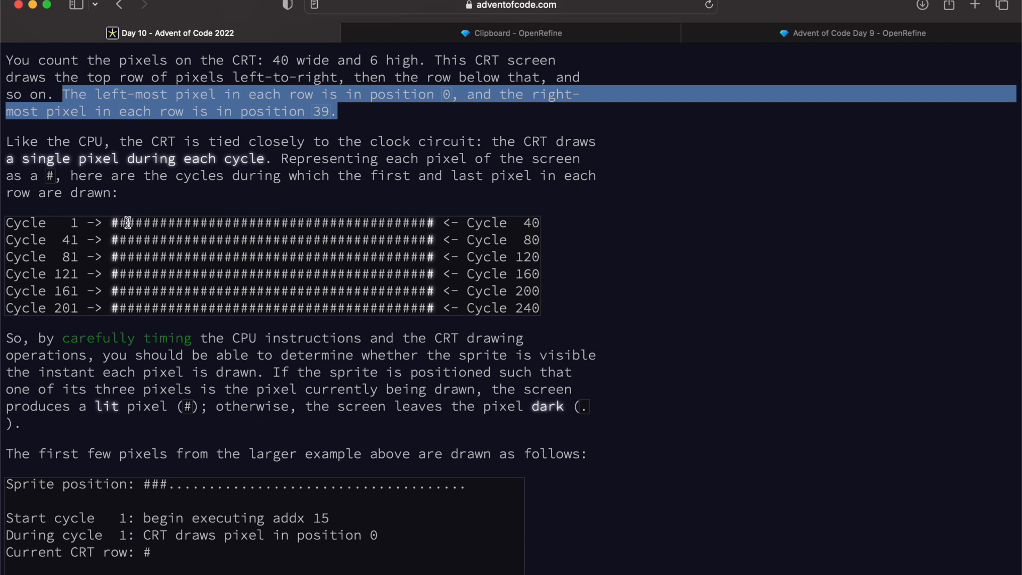
# Step: Highlight the first pixel of the Cycle 1 row in the Part Two CRT diagram
pyautogui.moveTo(112, 222); pyautogui.dragTo(117, 223)
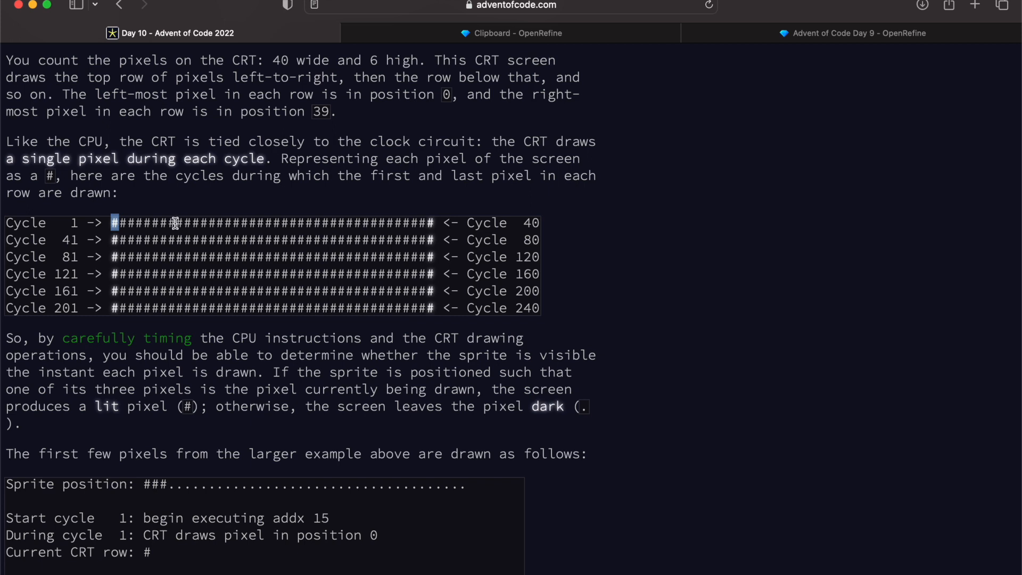
pyautogui.click(117, 223)
pyautogui.doubleClick(116, 224)
pyautogui.scroll(-1, 203, 426)
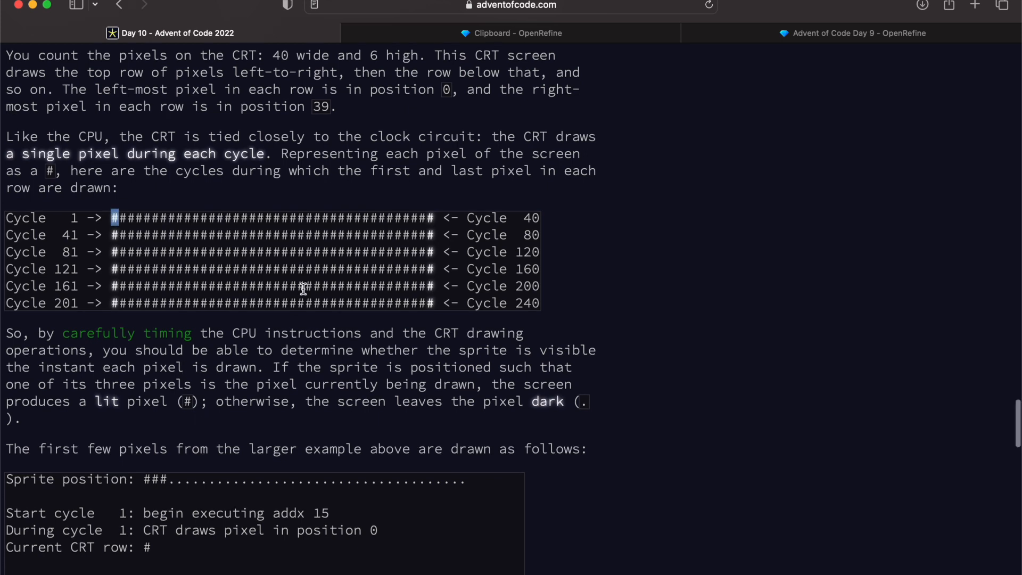
# Step: Switch to the OpenRefine project tab and rename the project as Advent of Code Day 10
pyautogui.click(780, 40)
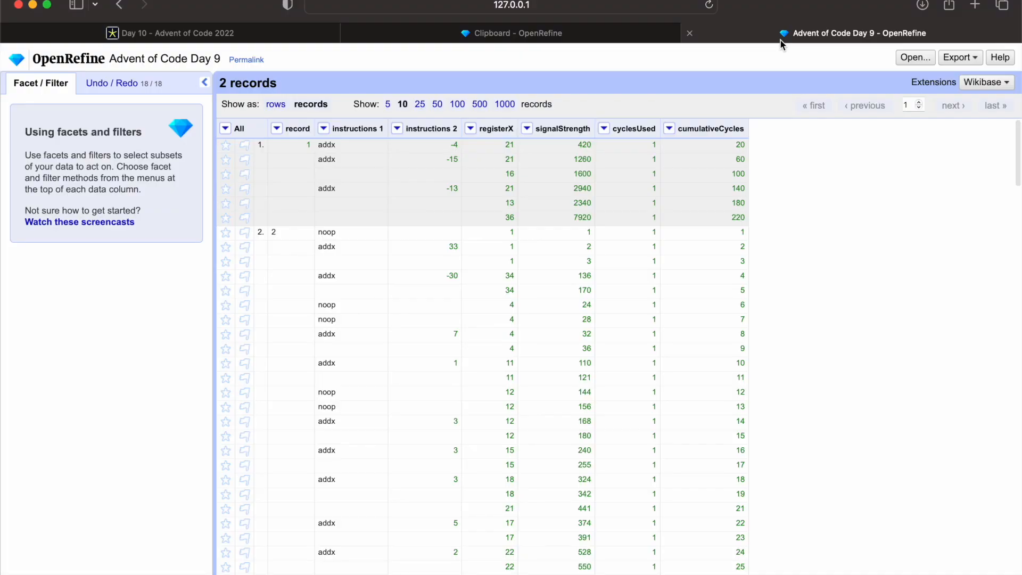
pyautogui.click(196, 61)
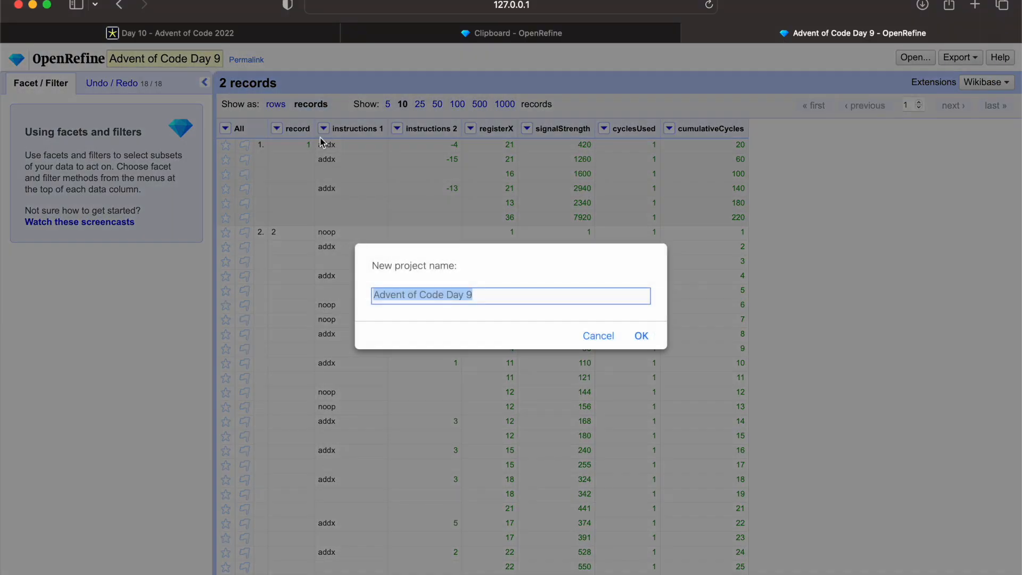
pyautogui.click(491, 290)
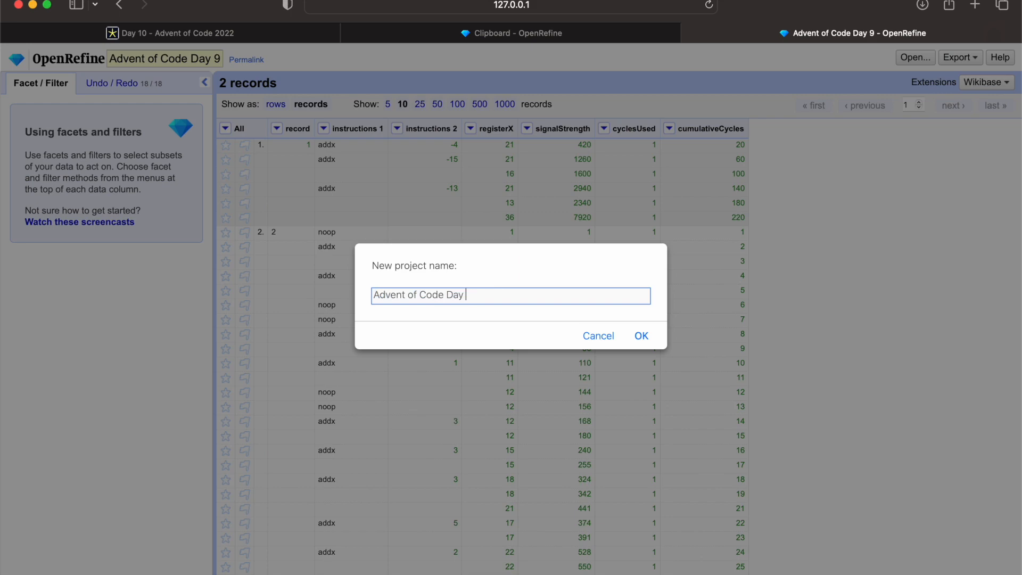
pyautogui.write('10')
pyautogui.click(641, 337)
# Step: Roll the project history back to step 13, the creation of the signalStrength column
pyautogui.click(126, 83)
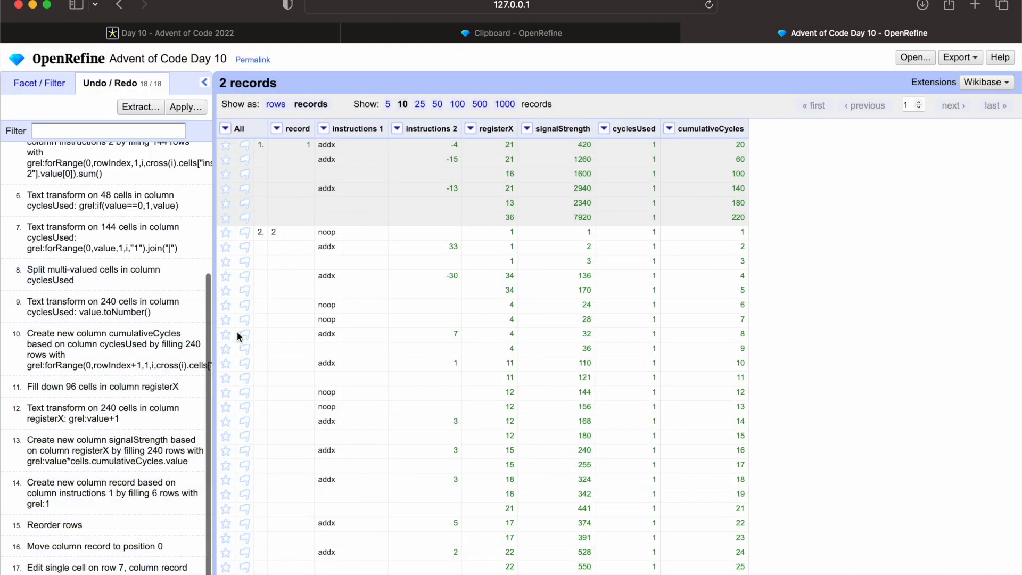
pyautogui.click(118, 571)
pyautogui.click(110, 546)
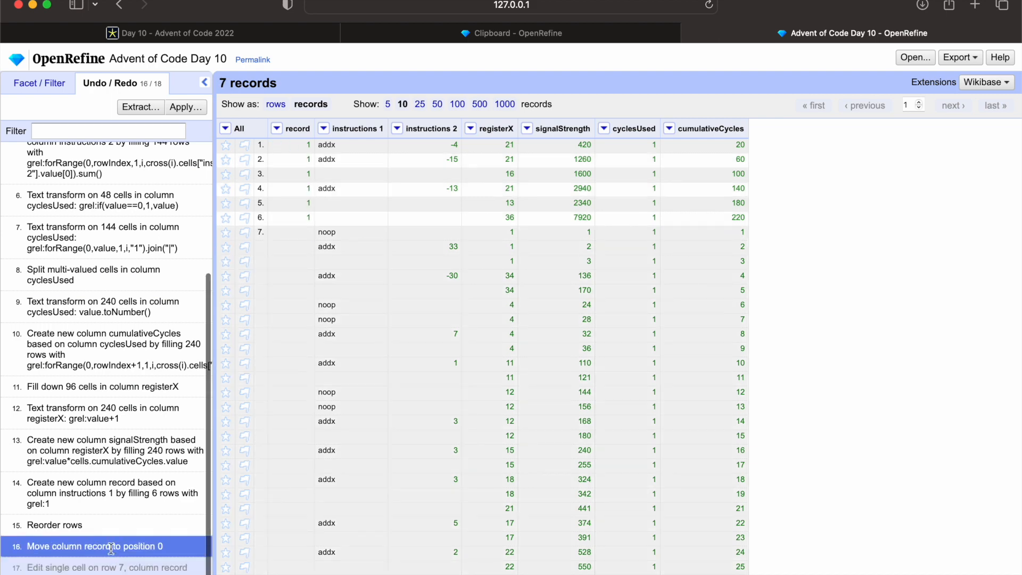
pyautogui.click(90, 525)
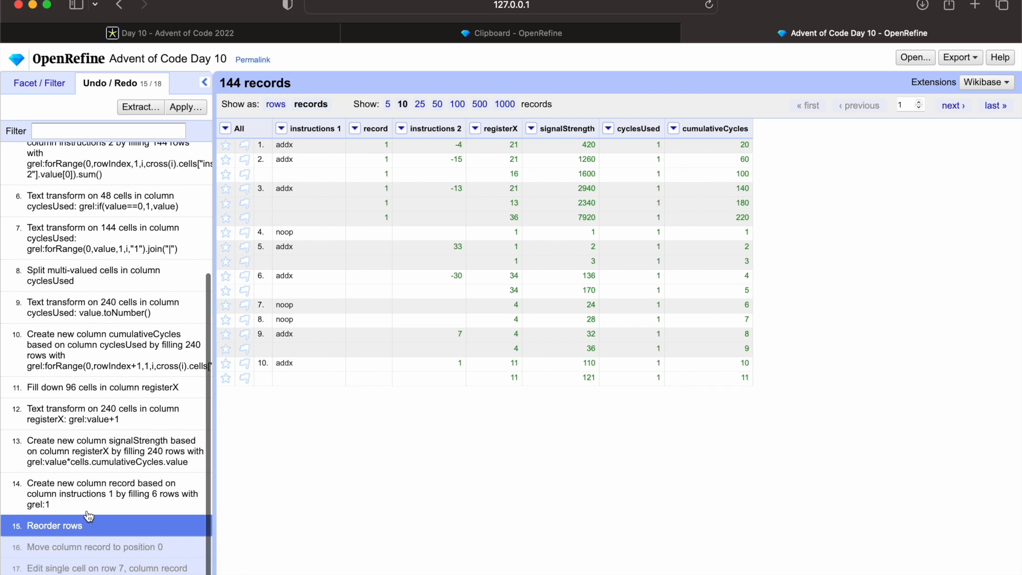
pyautogui.click(88, 508)
pyautogui.click(90, 482)
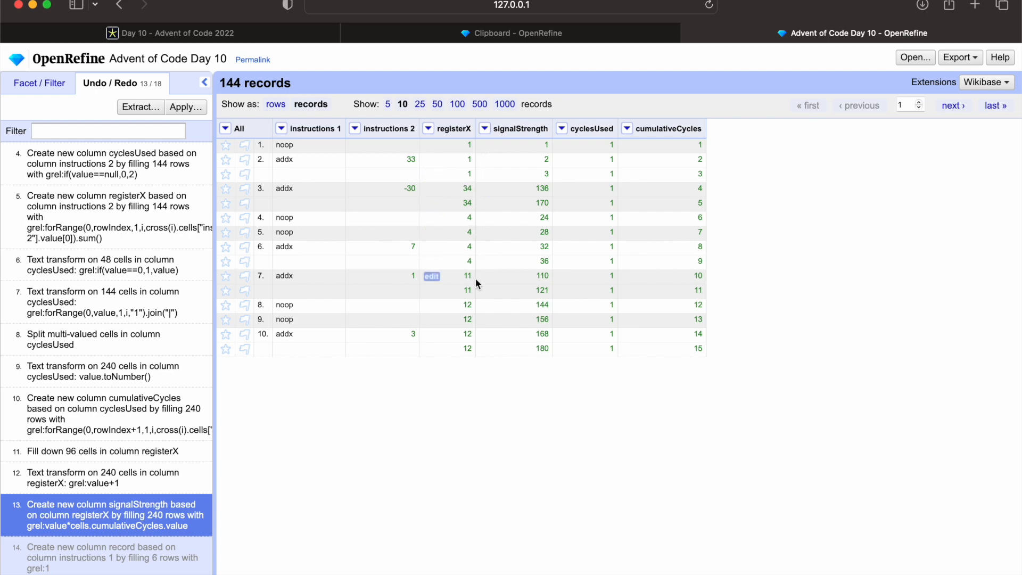
# Step: Return to the Advent of Code page and examine the Part Two pixel-drawing example, the final image and the question asked
pyautogui.click(232, 35)
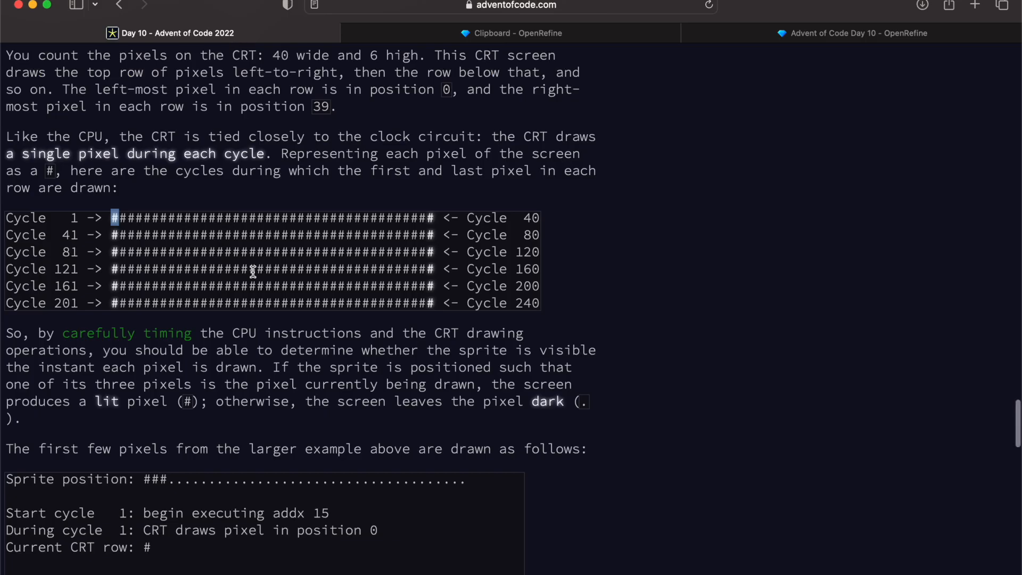
pyautogui.scroll(-2, 253, 272)
pyautogui.scroll(-10, 253, 272)
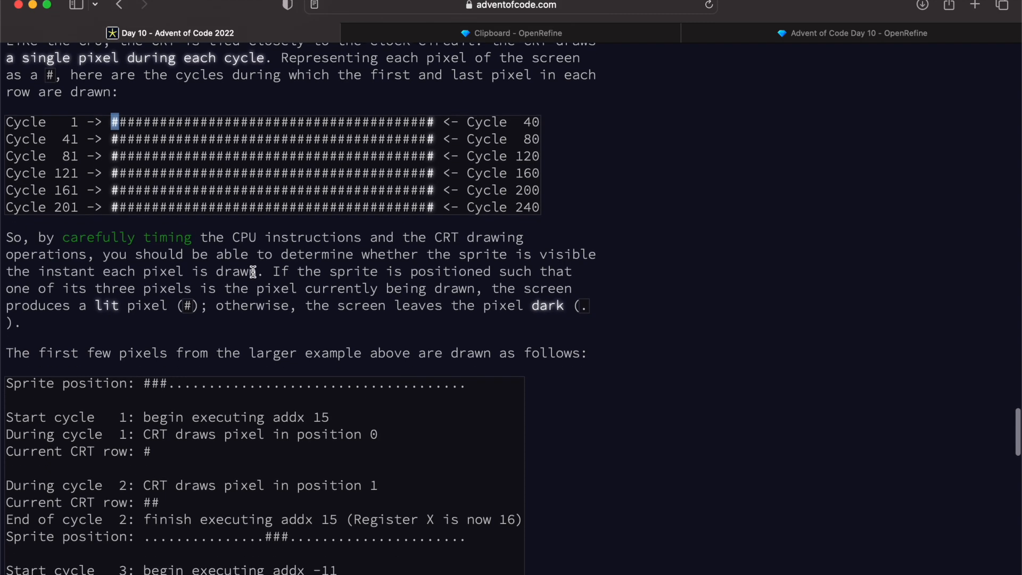
pyautogui.scroll(-2, 252, 272)
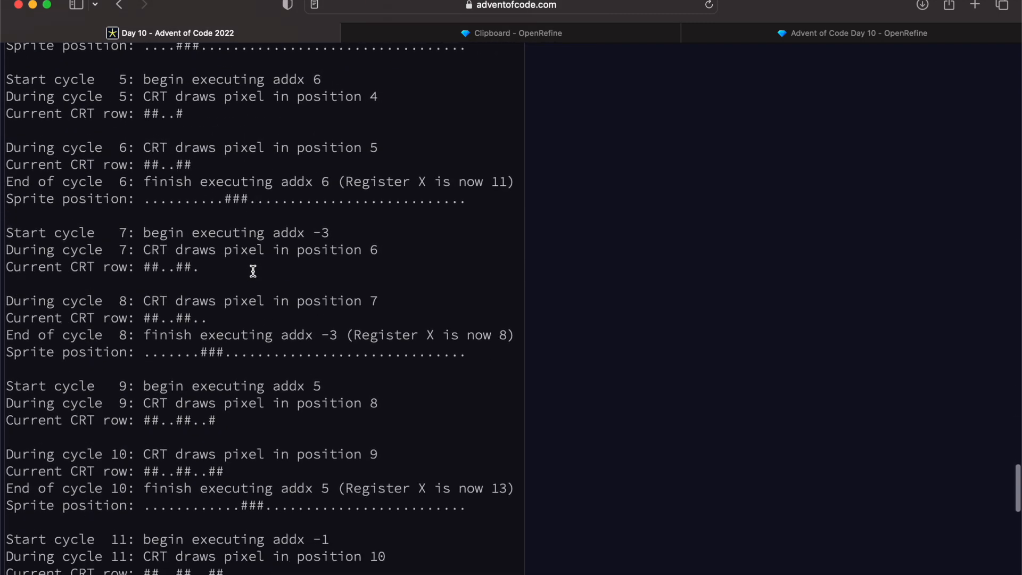
pyautogui.scroll(5, 251, 271)
pyautogui.scroll(2, 253, 273)
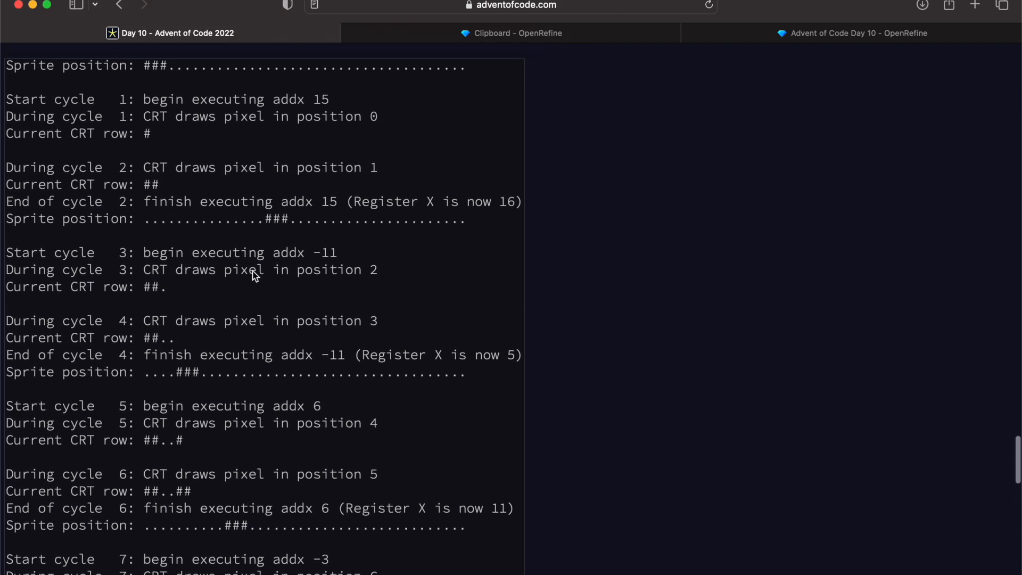
pyautogui.scroll(-1, 253, 271)
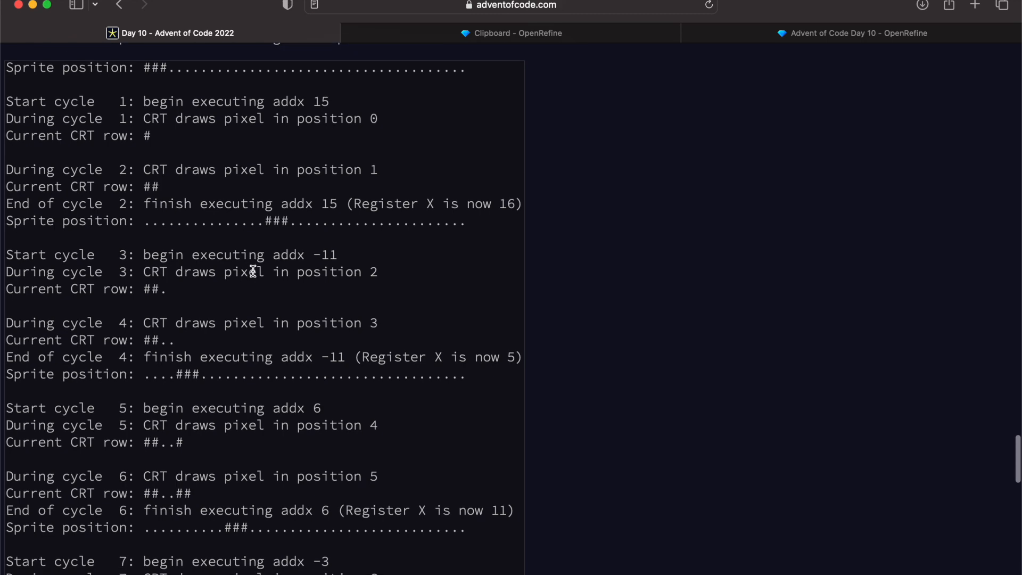
pyautogui.scroll(-7, 253, 271)
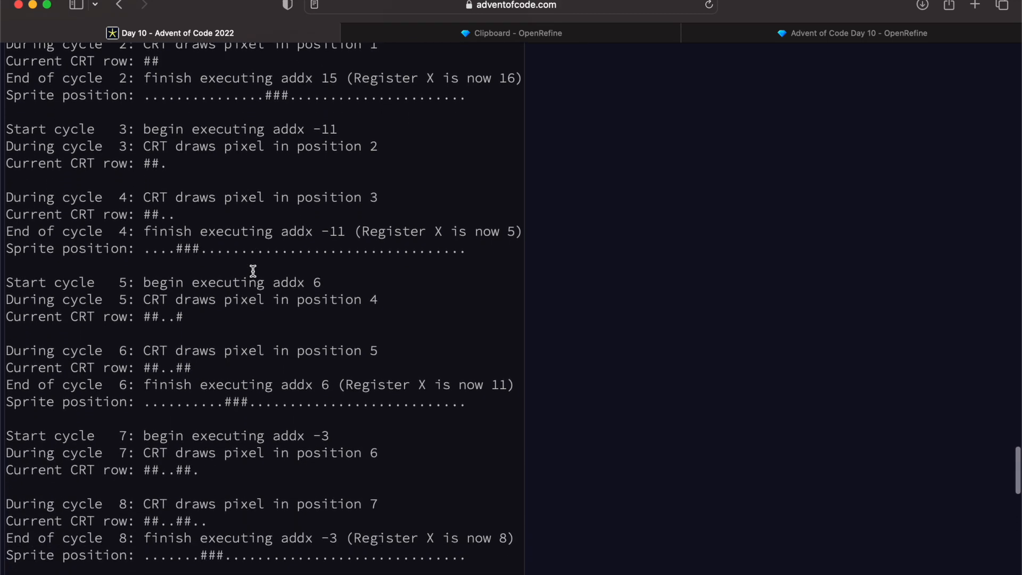
pyautogui.scroll(-9, 253, 271)
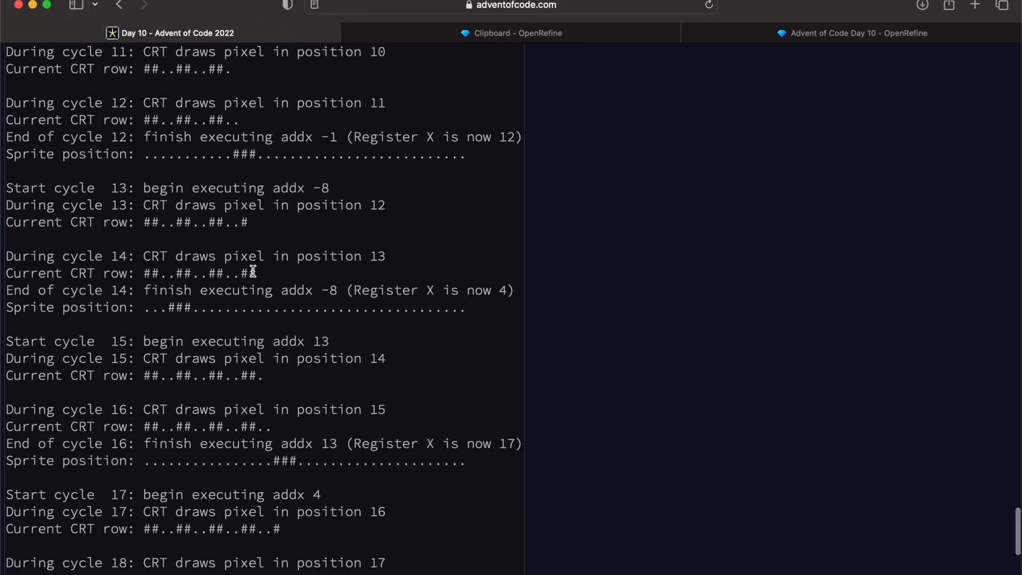
pyautogui.scroll(-11, 253, 271)
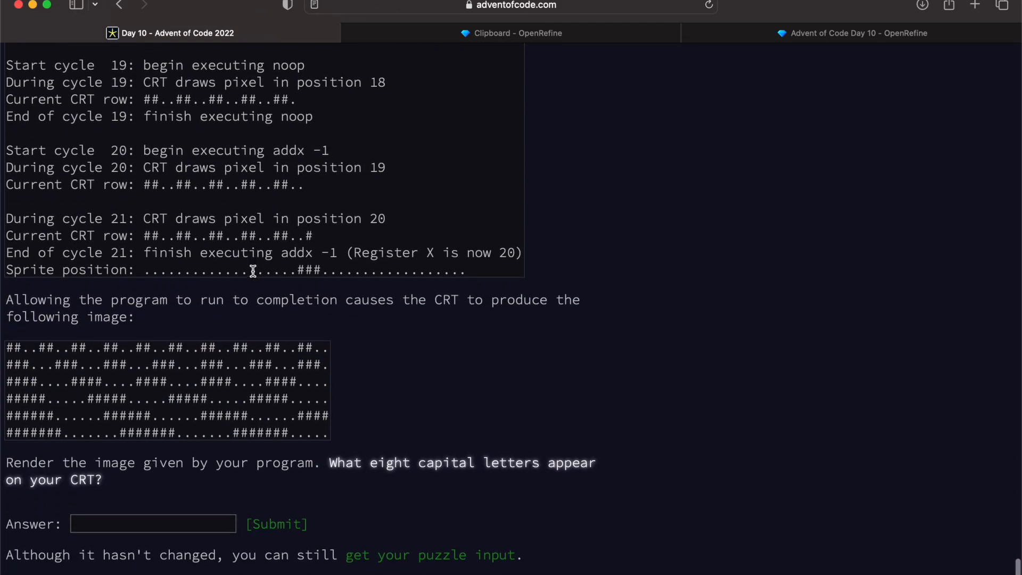
pyautogui.scroll(20, 252, 271)
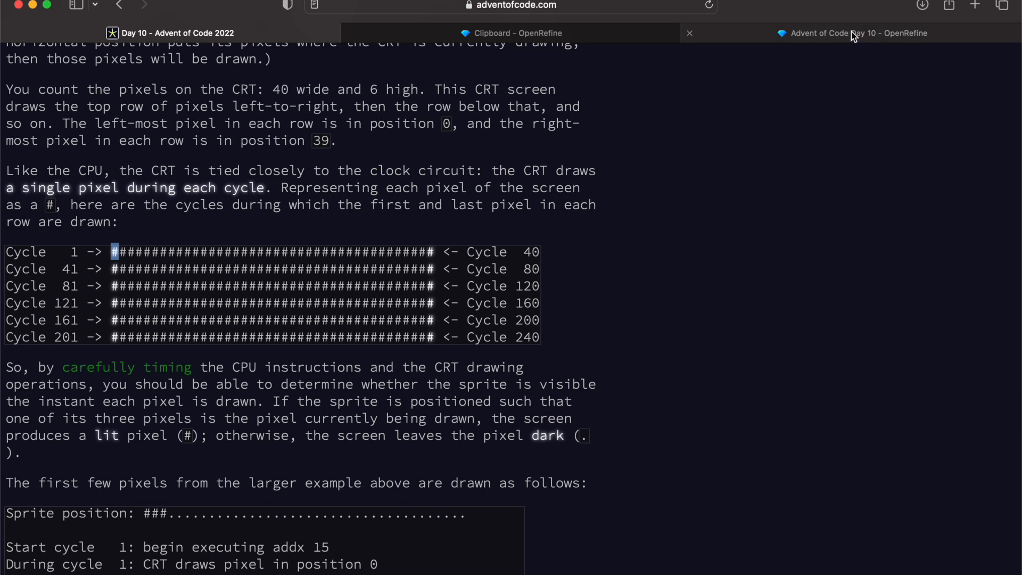
pyautogui.scroll(-3, 679, 302)
# Step: Switch to the OpenRefine project, show 50 records per page and examine the cumulativeCycles values around cycle 40
pyautogui.click(875, 34)
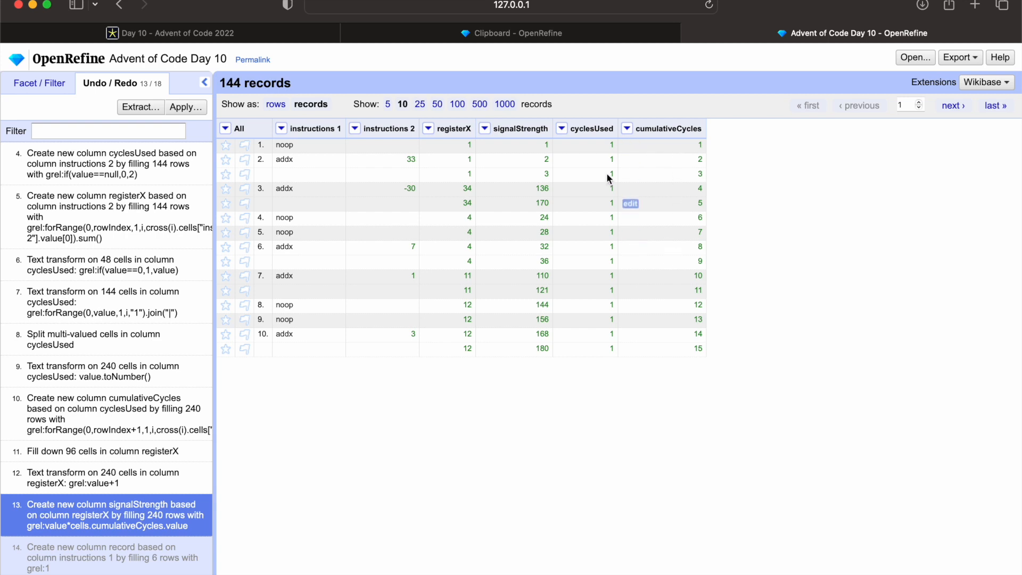
pyautogui.click(437, 104)
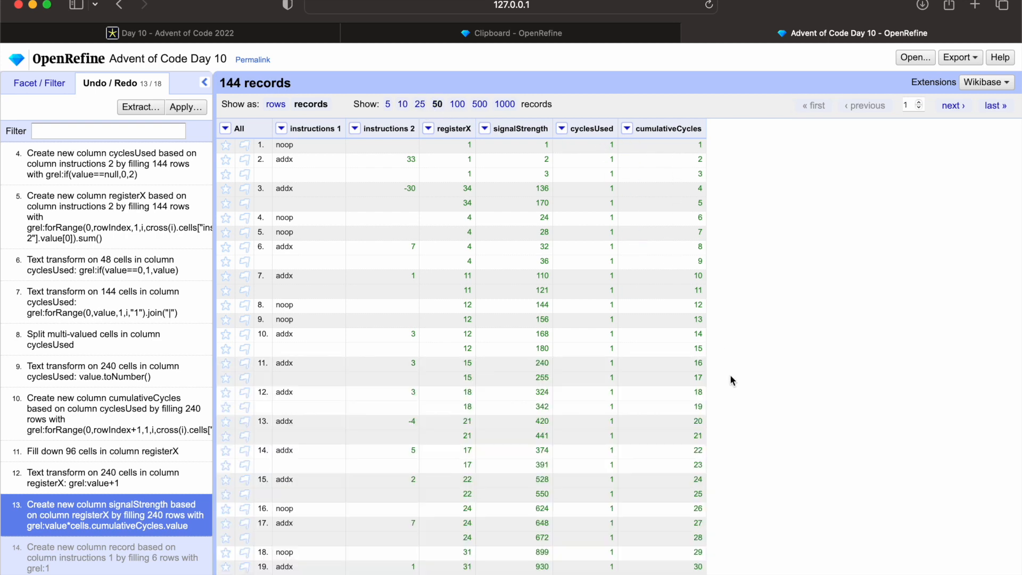
pyautogui.scroll(-1, 748, 429)
pyautogui.scroll(-1, 747, 431)
pyautogui.scroll(2, 707, 479)
pyautogui.scroll(-1, 669, 223)
pyautogui.scroll(-2, 669, 319)
pyautogui.scroll(-5, 671, 449)
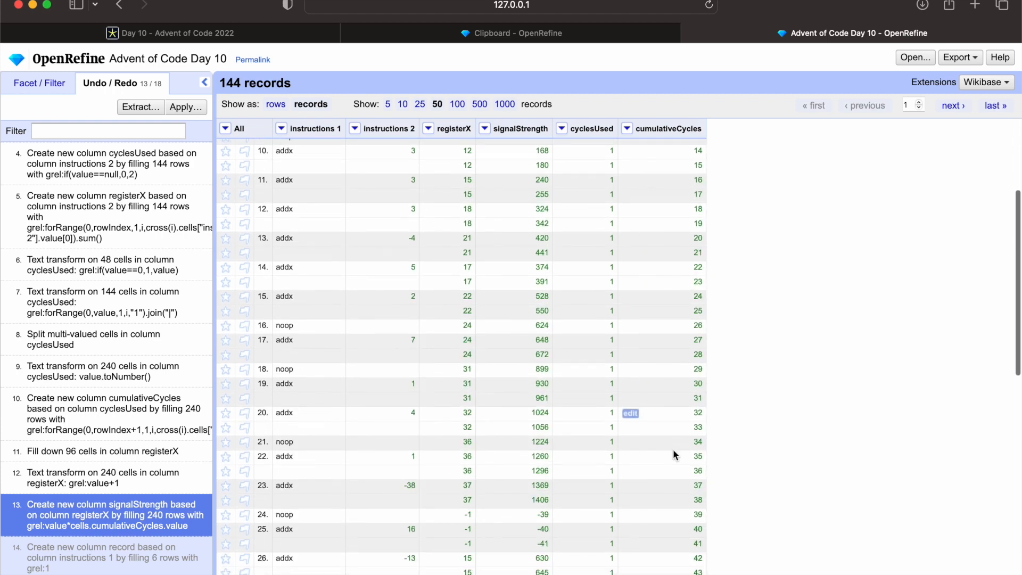
pyautogui.scroll(-1, 674, 510)
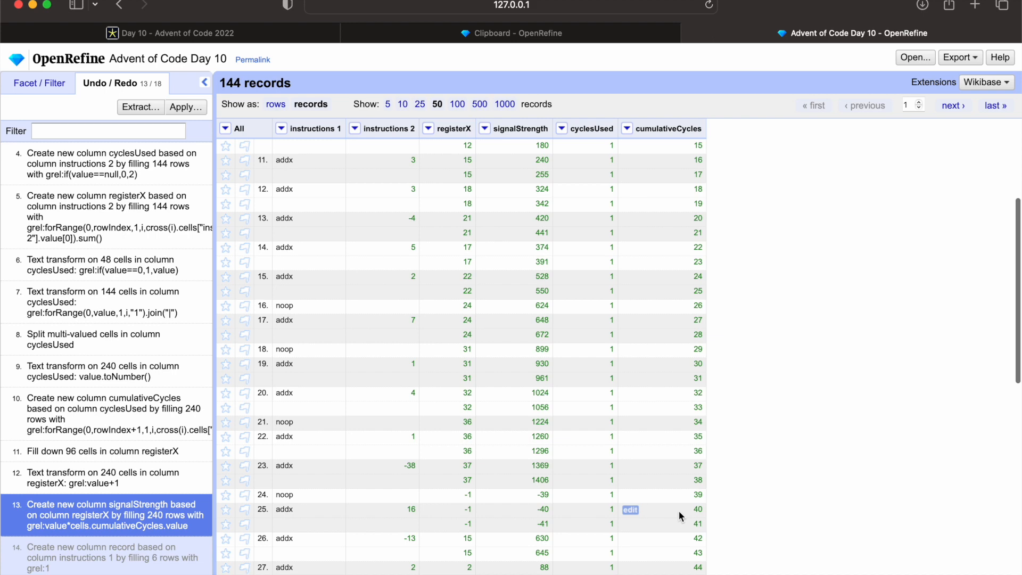
pyautogui.scroll(5, 673, 479)
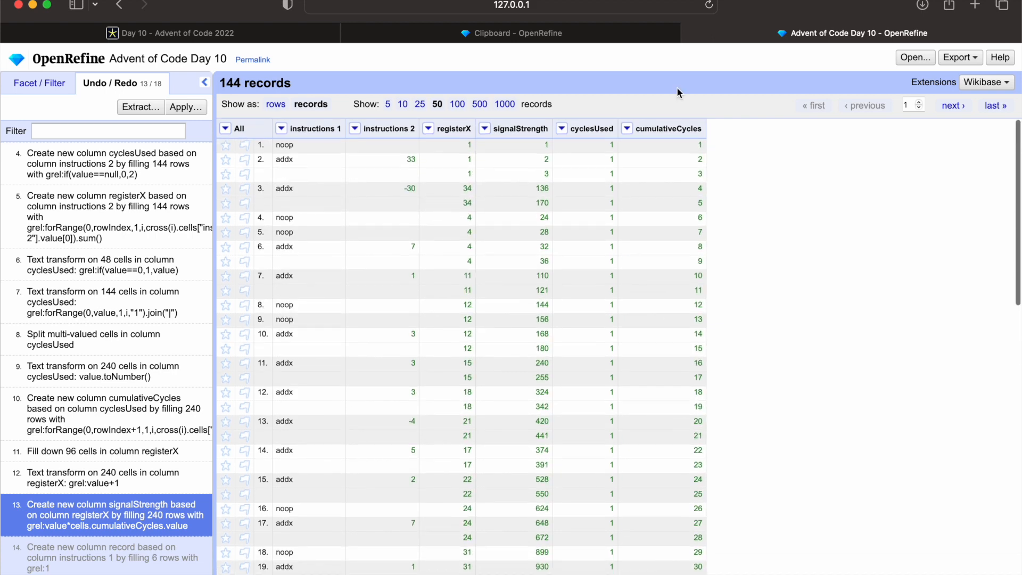
# Step: Add a column named pixelNumber based on cumulativeCycles with the expression rowIndex.mod(40), checking the preview around row 40
pyautogui.click(626, 128)
pyautogui.moveTo(650, 200)
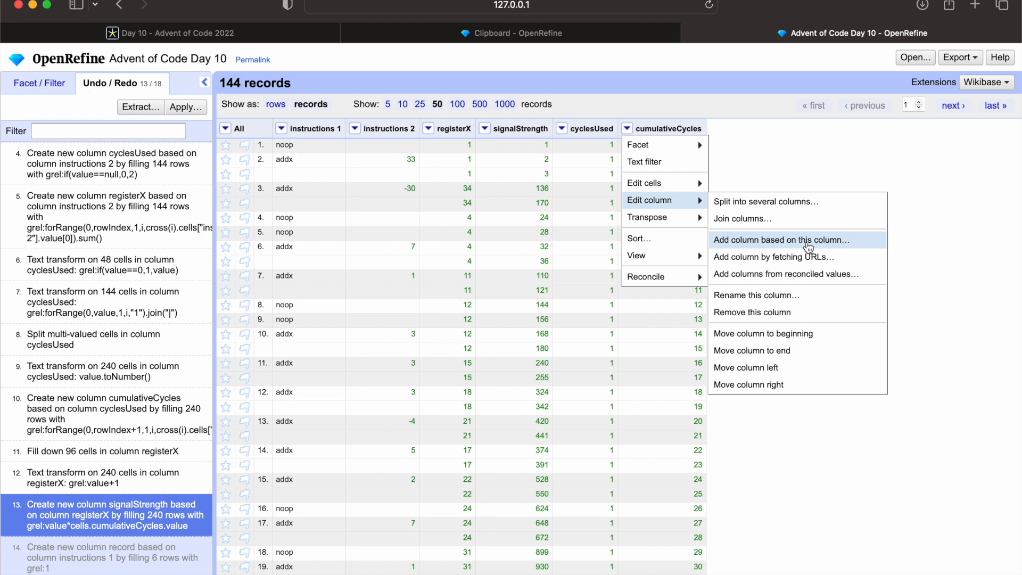
pyautogui.click(808, 240)
pyautogui.click(530, 143)
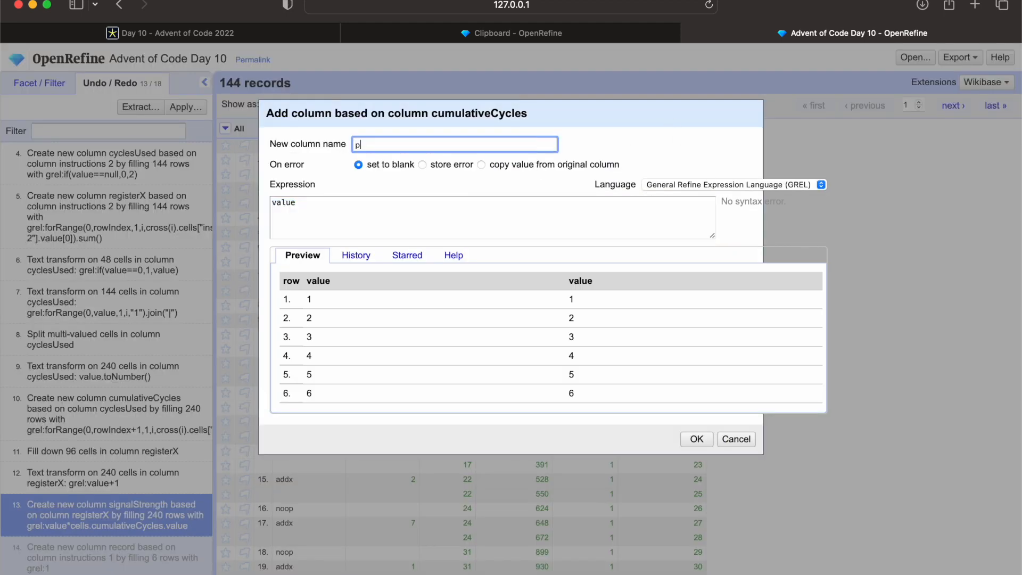
pyautogui.write('pixl')
pyautogui.click(403, 217)
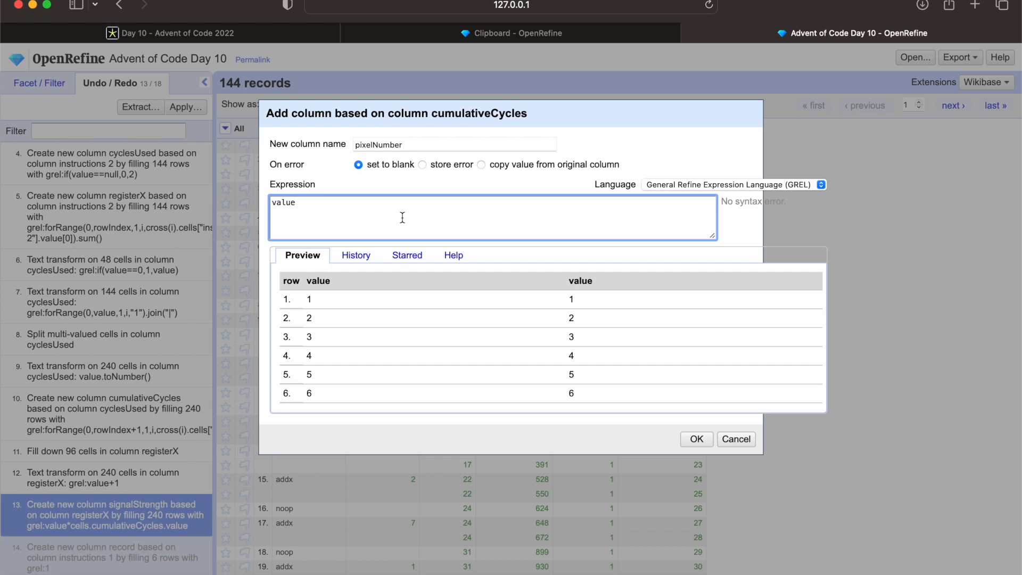
pyautogui.press('super+a')
pyautogui.write('row')
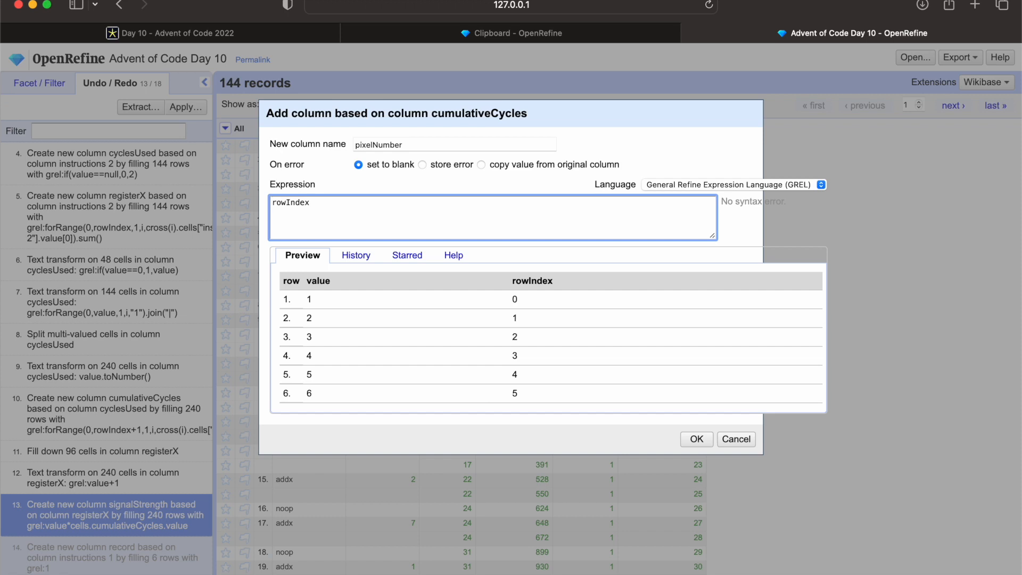
pyautogui.write('Index.mod(40')
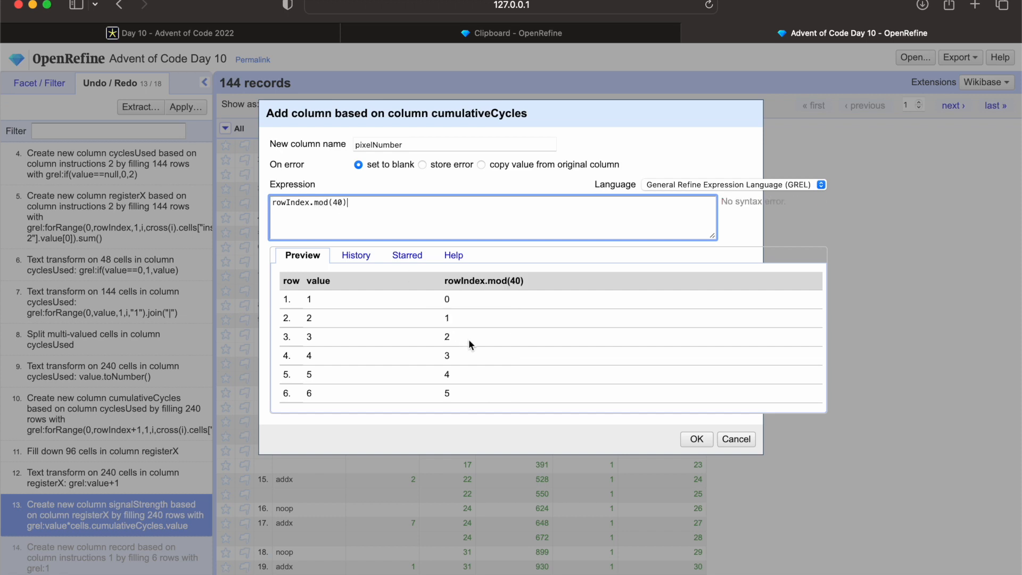
pyautogui.scroll(-3, 460, 308)
pyautogui.scroll(-5, 461, 311)
pyautogui.scroll(-7, 460, 307)
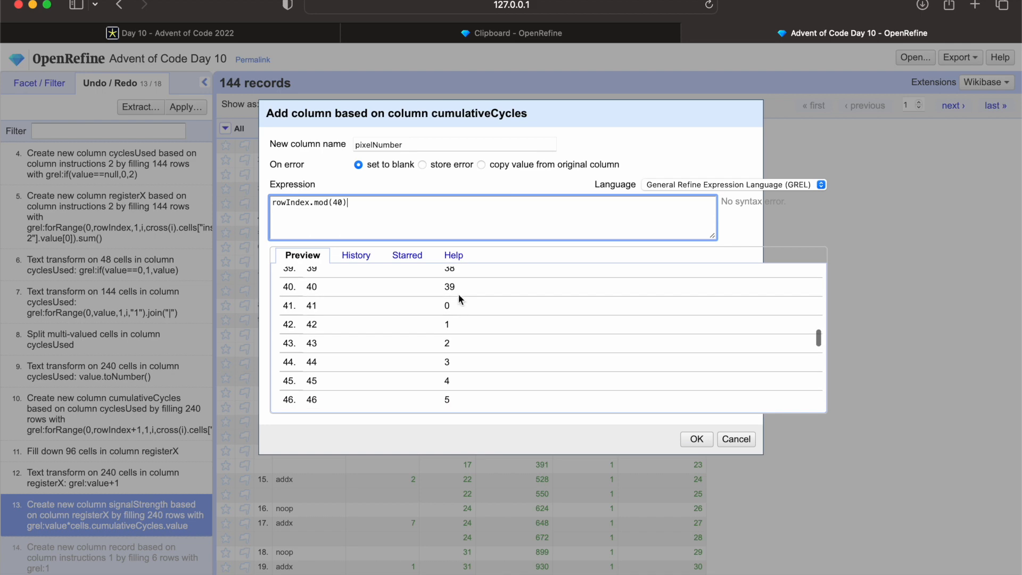
pyautogui.click(696, 439)
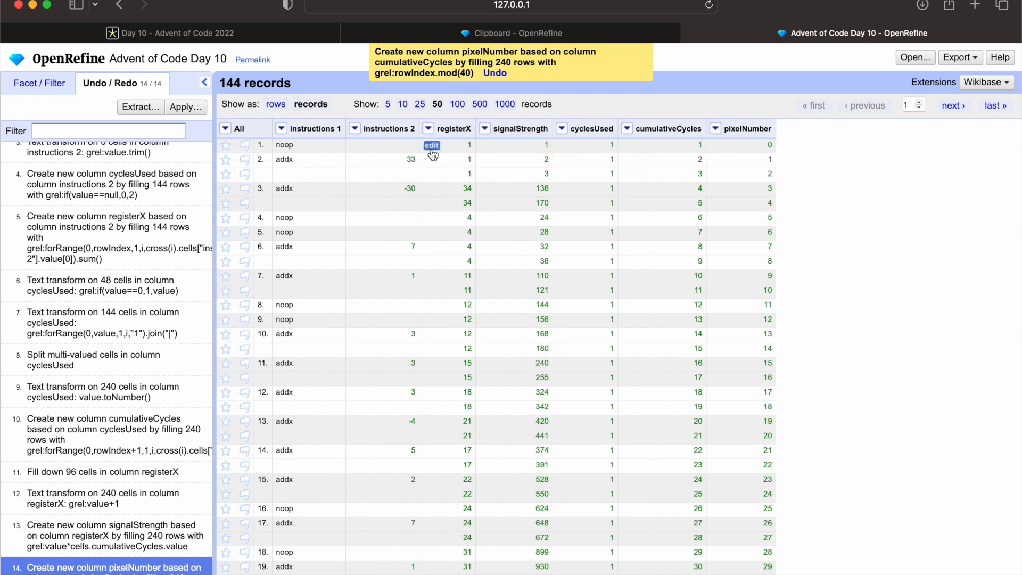
# Step: Begin adding a column based on pixelNumber and name the new column drawing
pyautogui.click(716, 129)
pyautogui.moveTo(721, 184)
pyautogui.moveTo(733, 204)
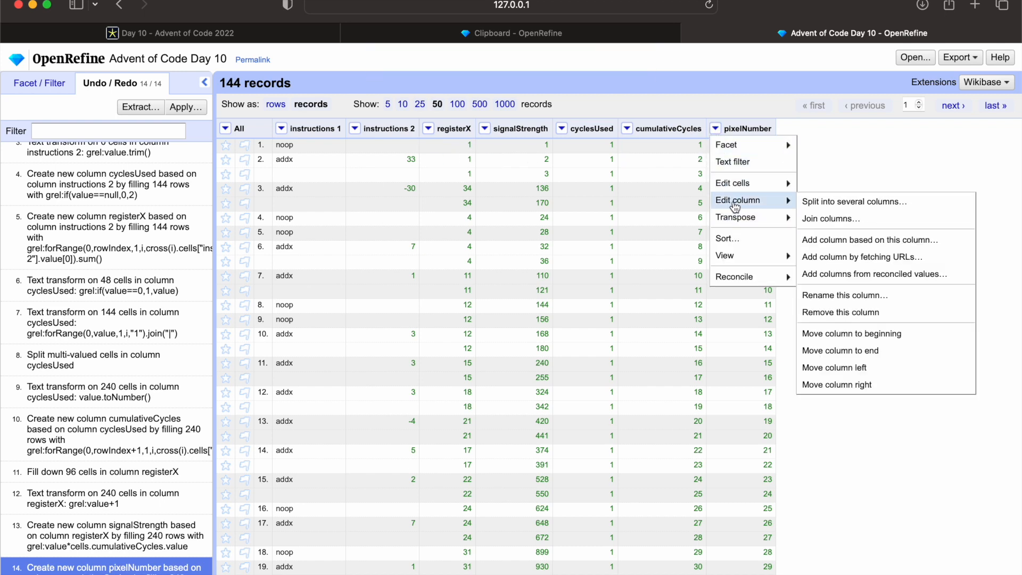
pyautogui.click(848, 244)
pyautogui.click(493, 143)
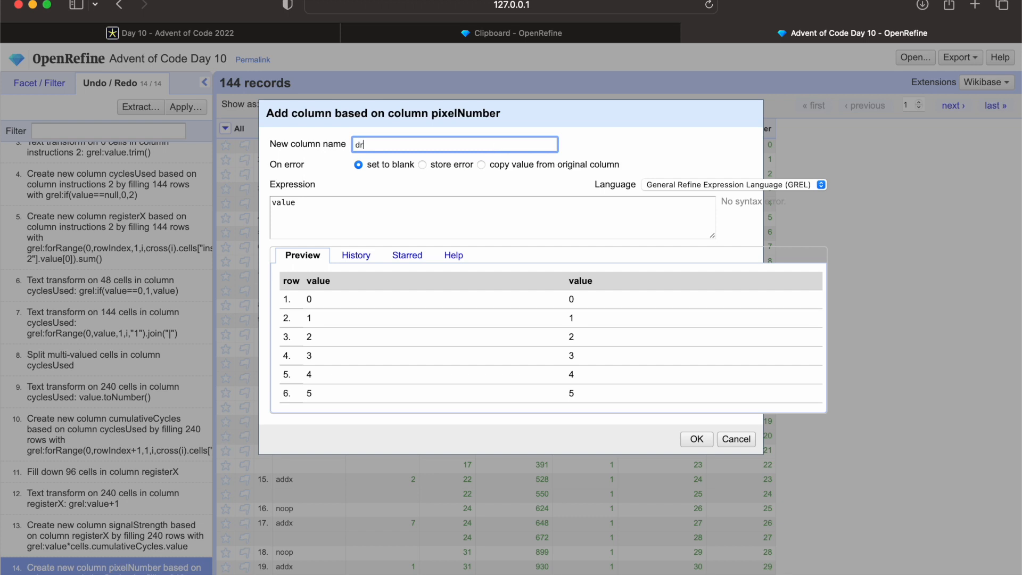
# Step: Create the drawing column with the expression if(abs(value-cells.registerX.value)<=1,"#","")
pyautogui.doubleClick(417, 215)
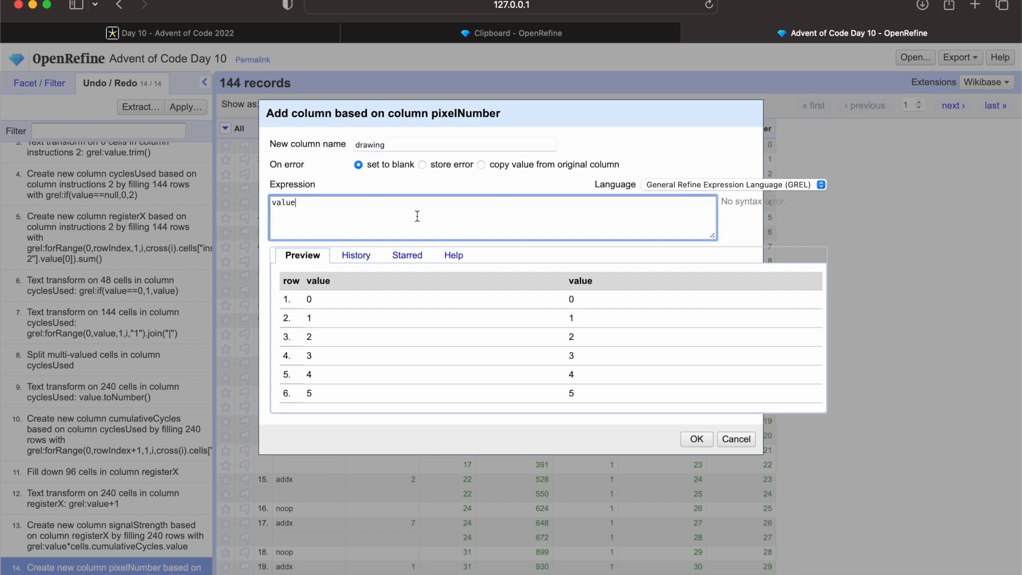
pyautogui.write('if(')
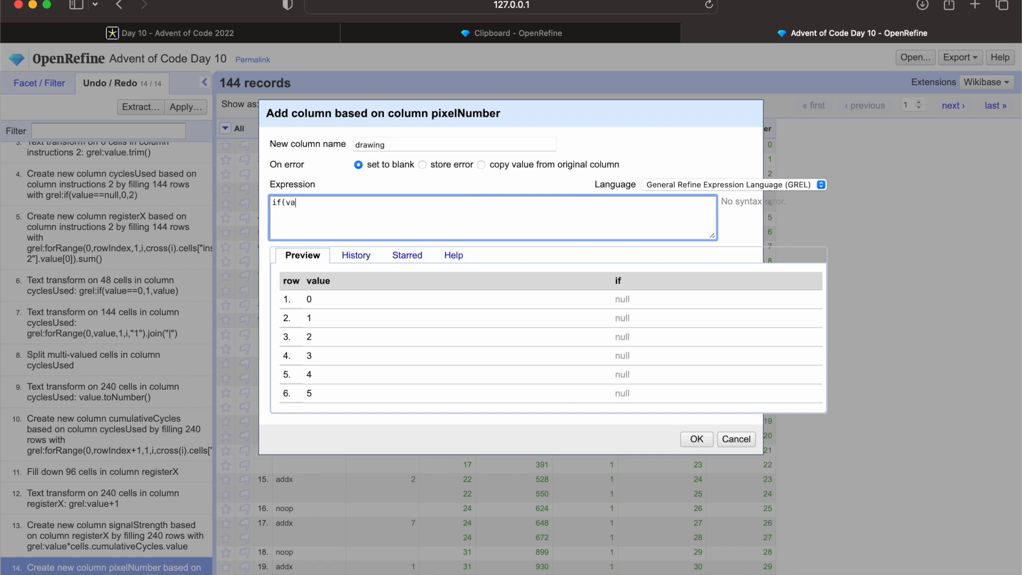
pyautogui.press('BackSpace')
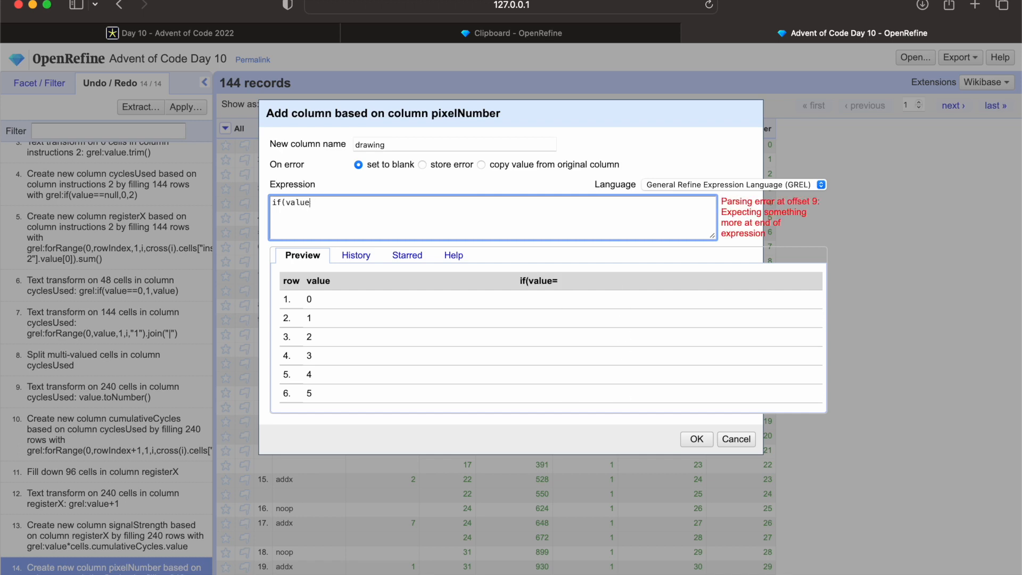
pyautogui.moveTo(449, 115); pyautogui.dragTo(445, 181)
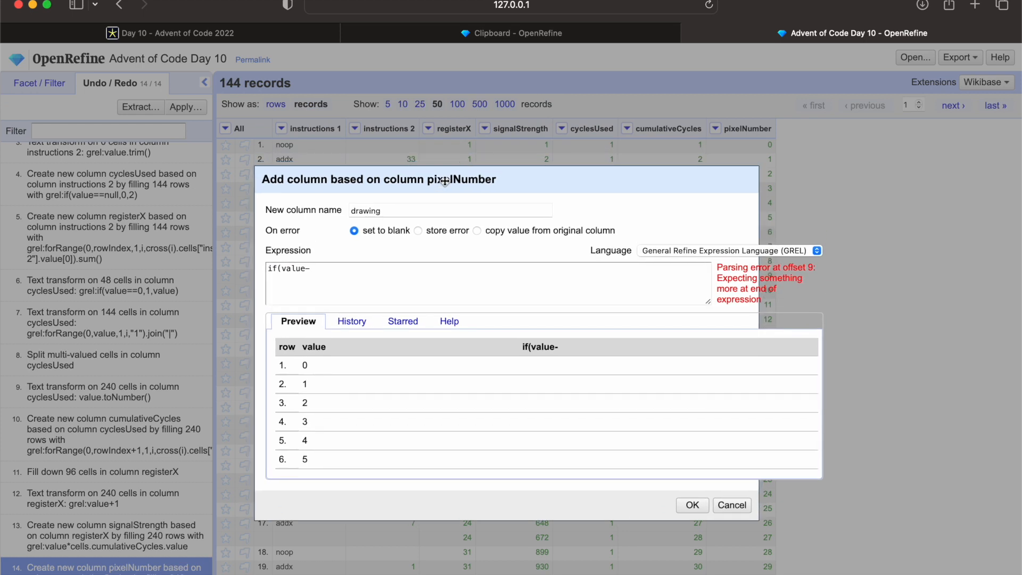
pyautogui.click(389, 286)
pyautogui.write('cells.registerX.value)')
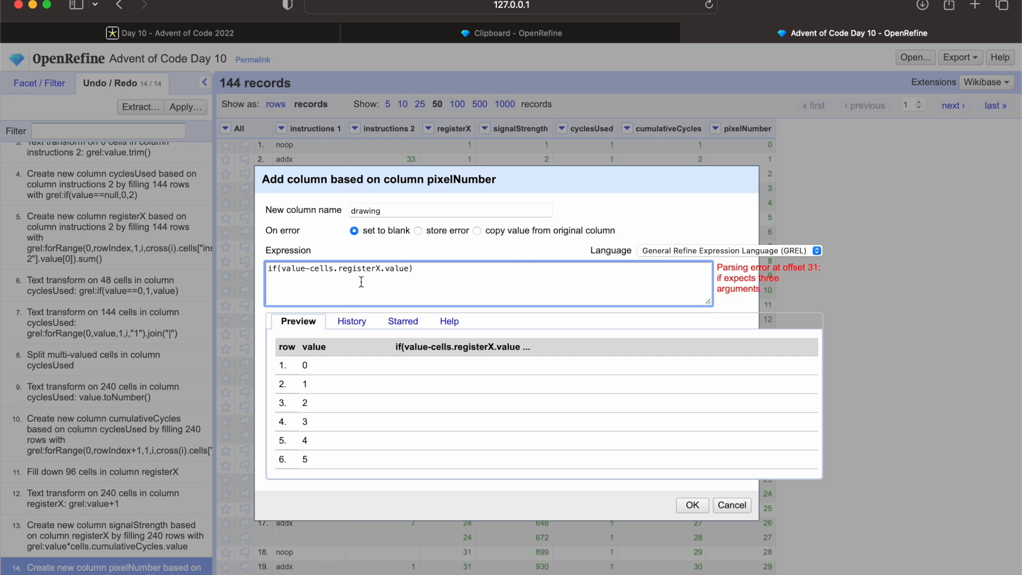
pyautogui.click(283, 269)
pyautogui.write('abs(')
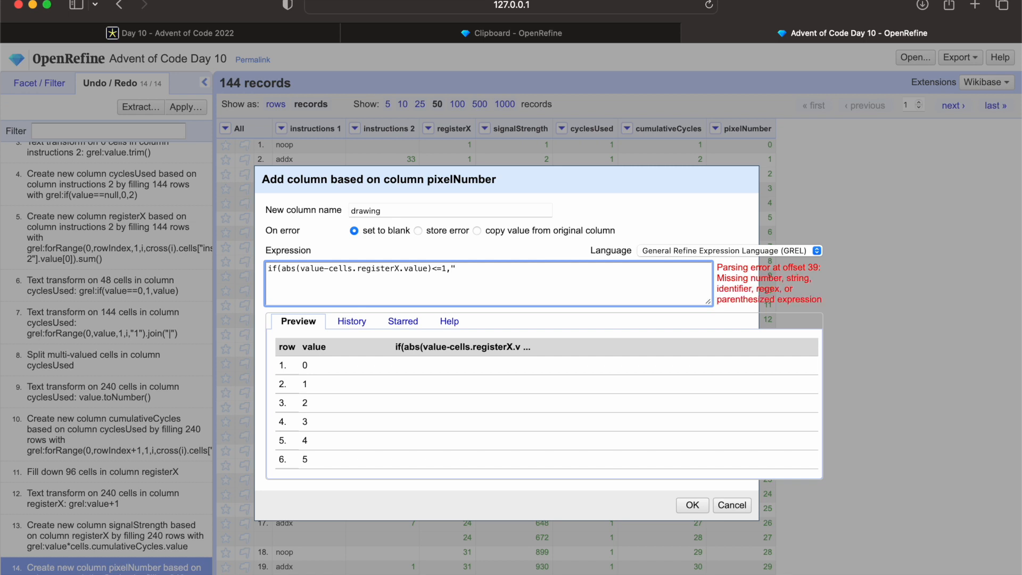
pyautogui.write(',')
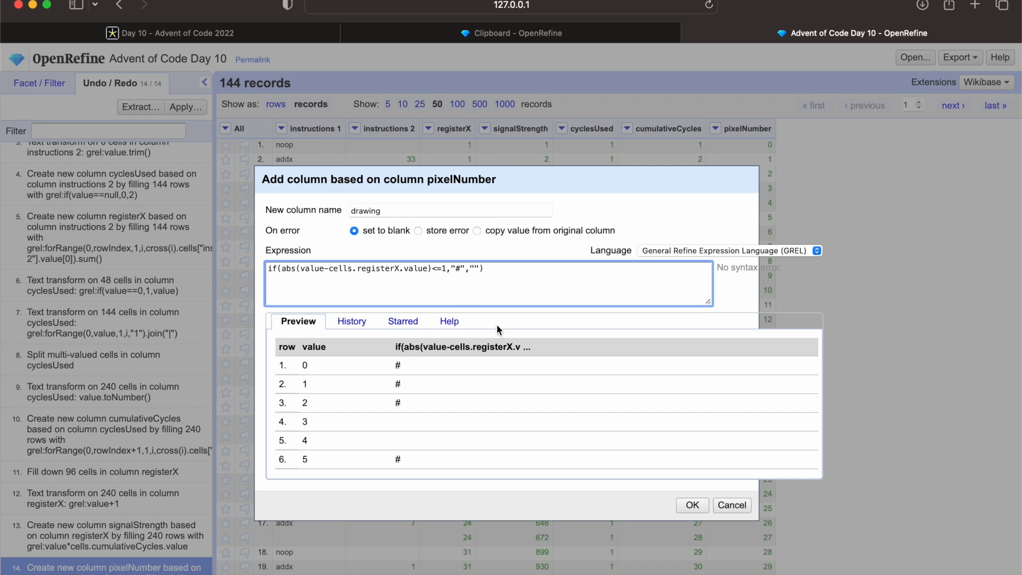
pyautogui.click(692, 506)
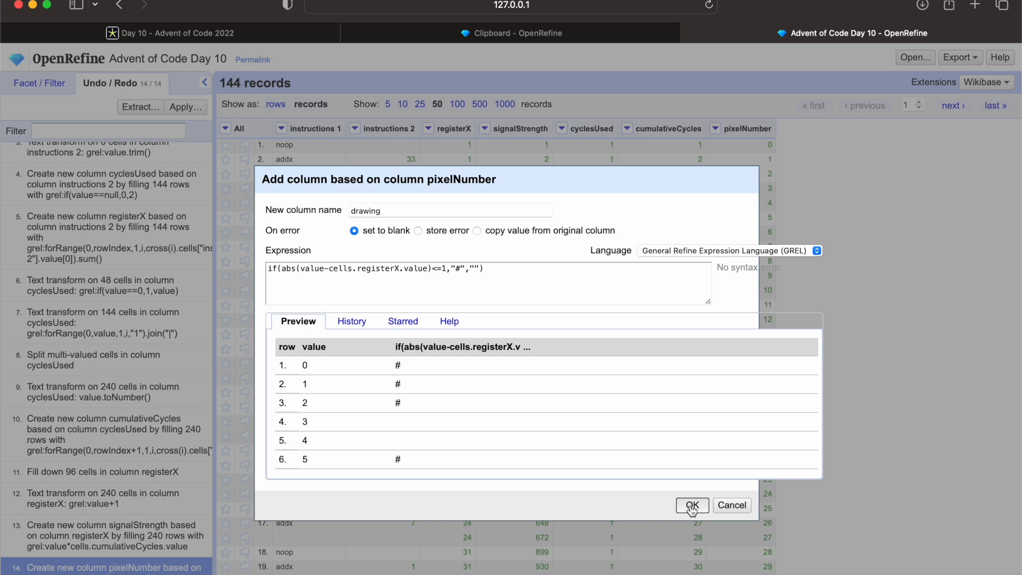
pyautogui.click(691, 506)
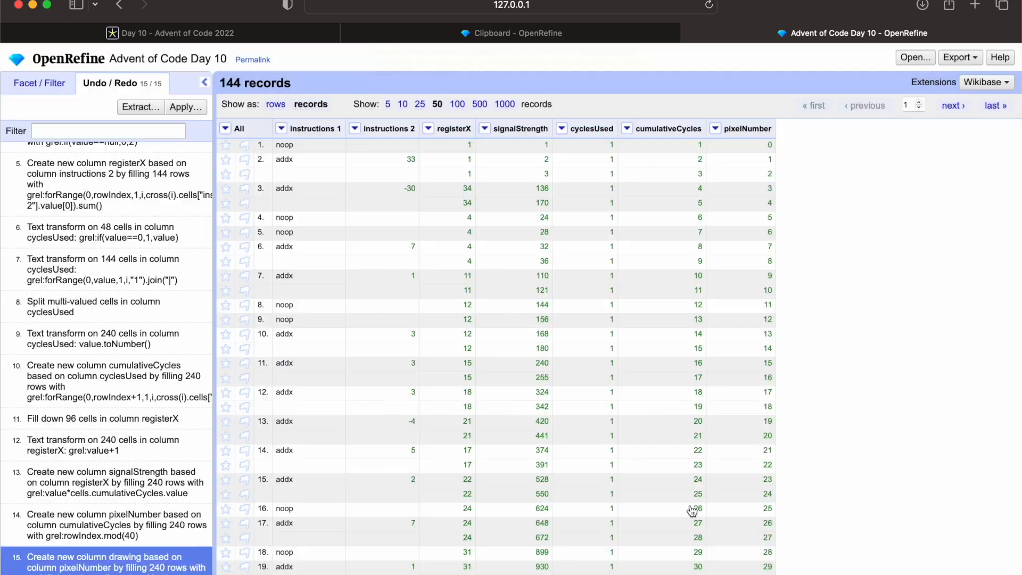
# Step: Switch to the Clipboard project and advance its history through the rowNumber and pixelNumber operations to step 17, the creation of the draw column
pyautogui.click(549, 33)
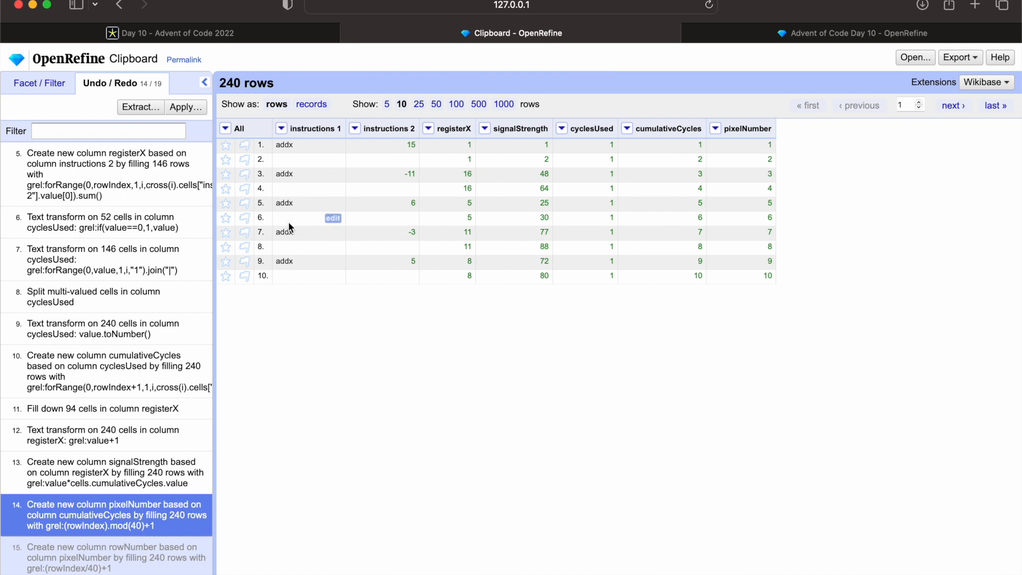
pyautogui.scroll(-5, 121, 450)
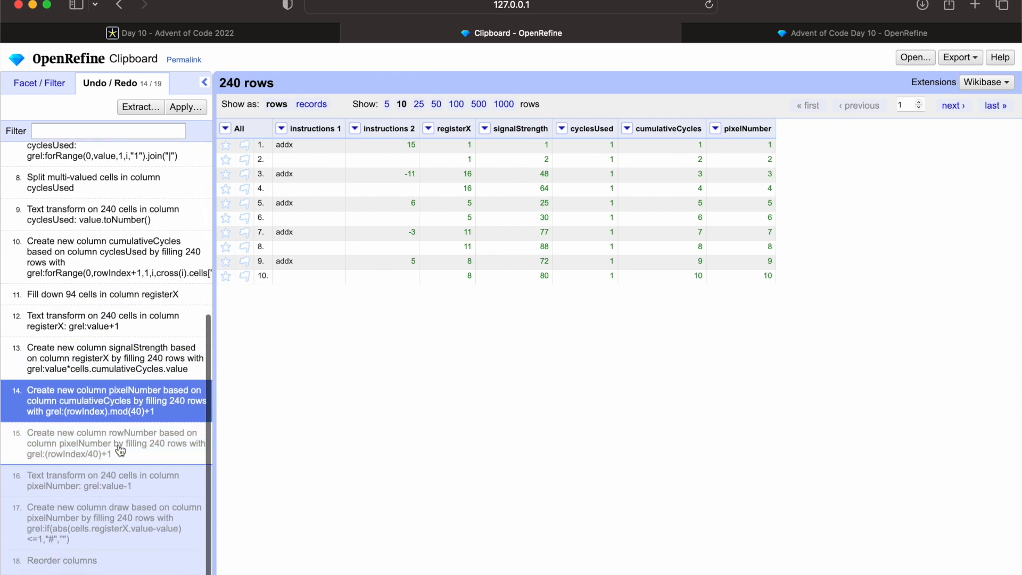
pyautogui.scroll(-1, 120, 450)
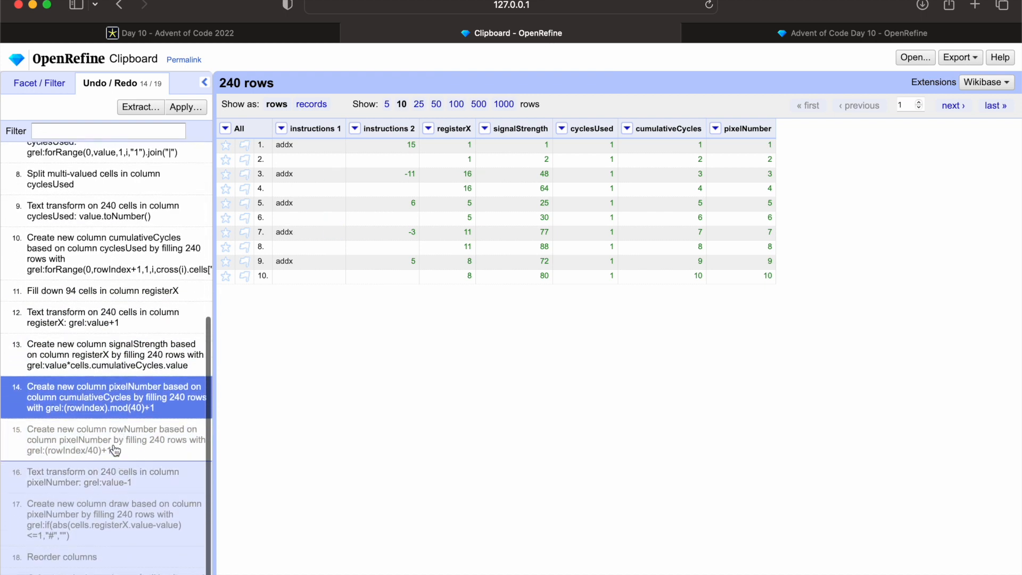
pyautogui.click(114, 452)
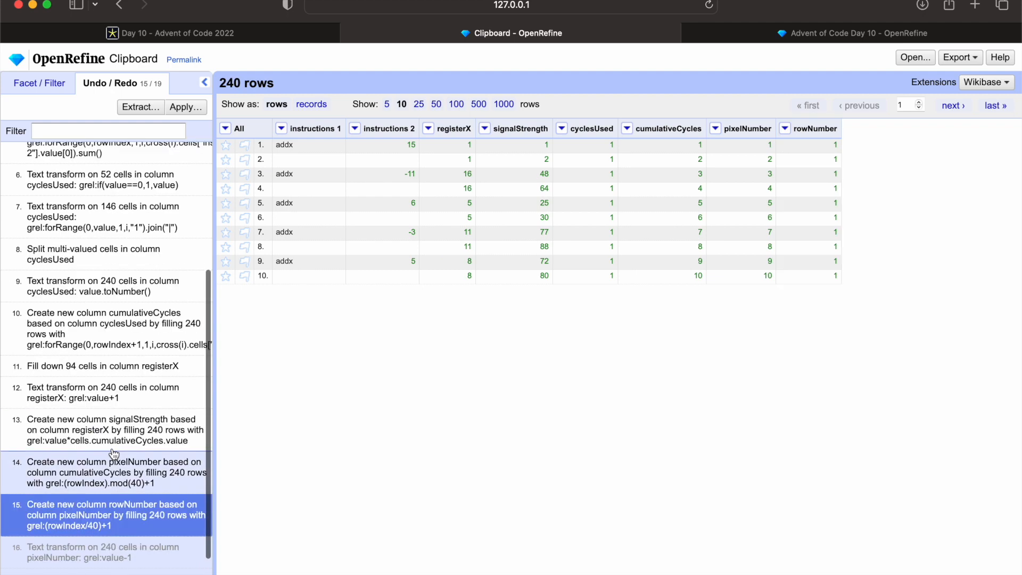
pyautogui.scroll(-3, 107, 490)
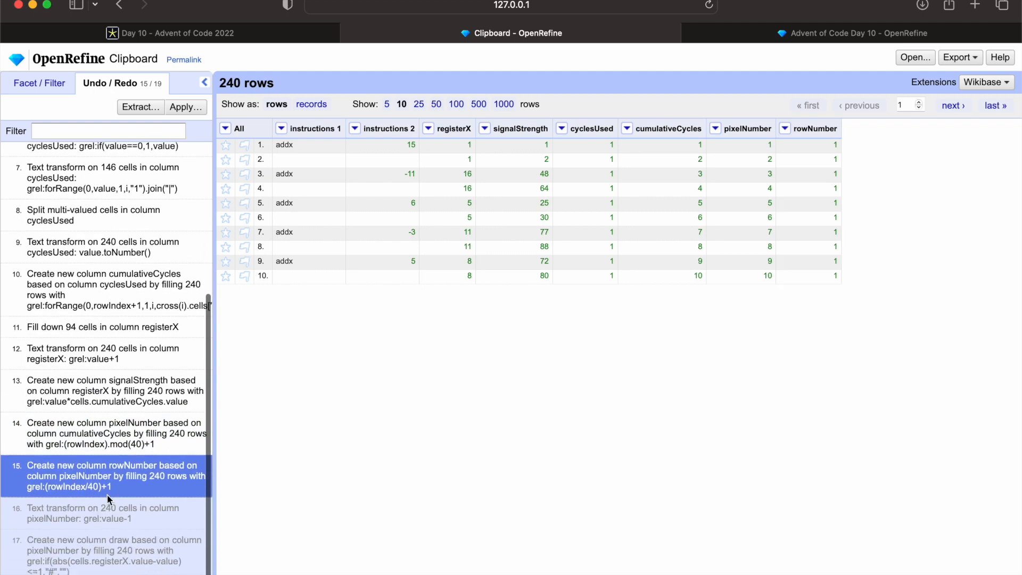
pyautogui.click(107, 482)
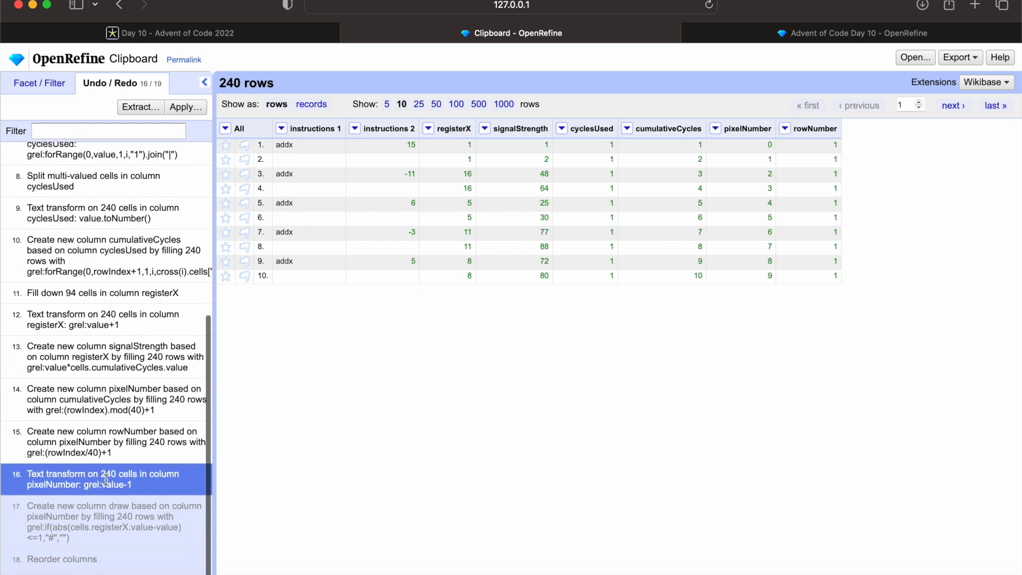
pyautogui.click(103, 508)
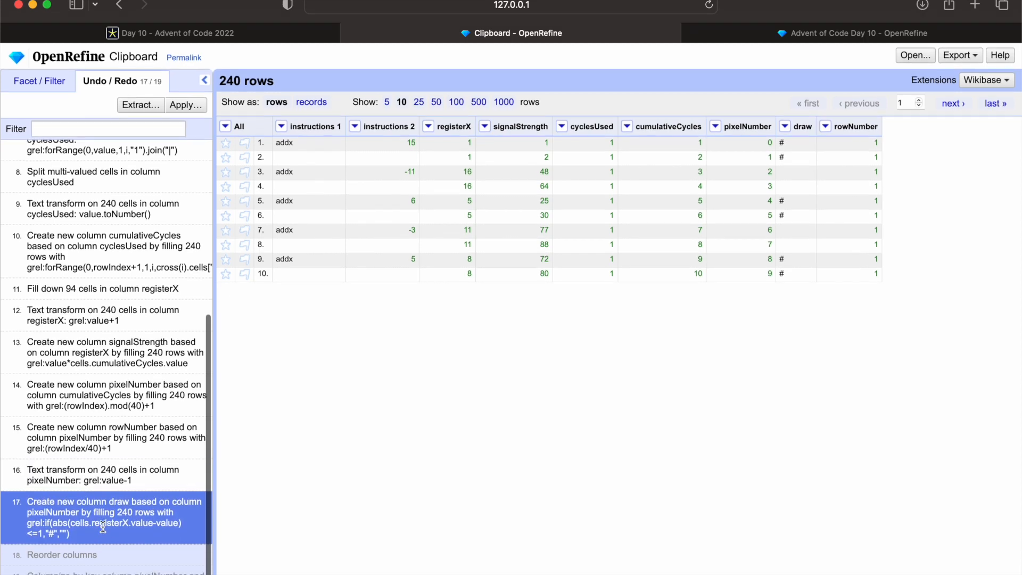
# Step: Return to the Advent of Code Day 10 project and remove every column except pixelNumber and drawing
pyautogui.click(826, 37)
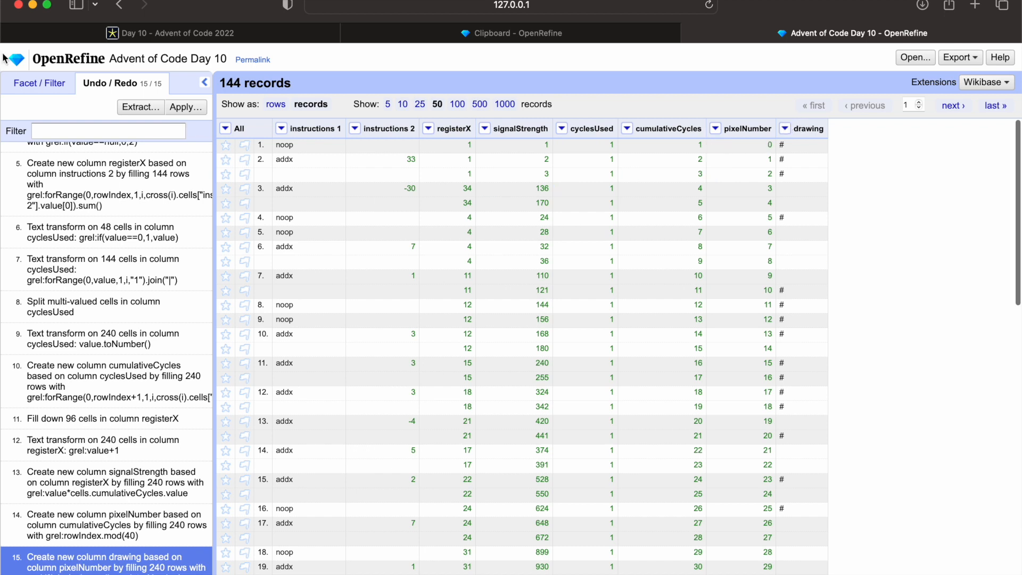
pyautogui.click(21, 89)
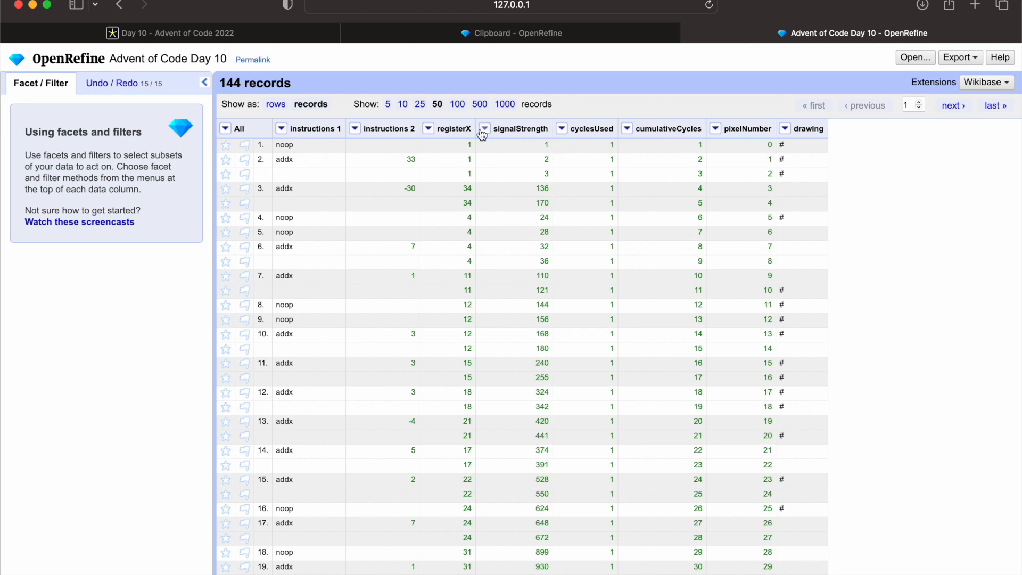
pyautogui.click(225, 128)
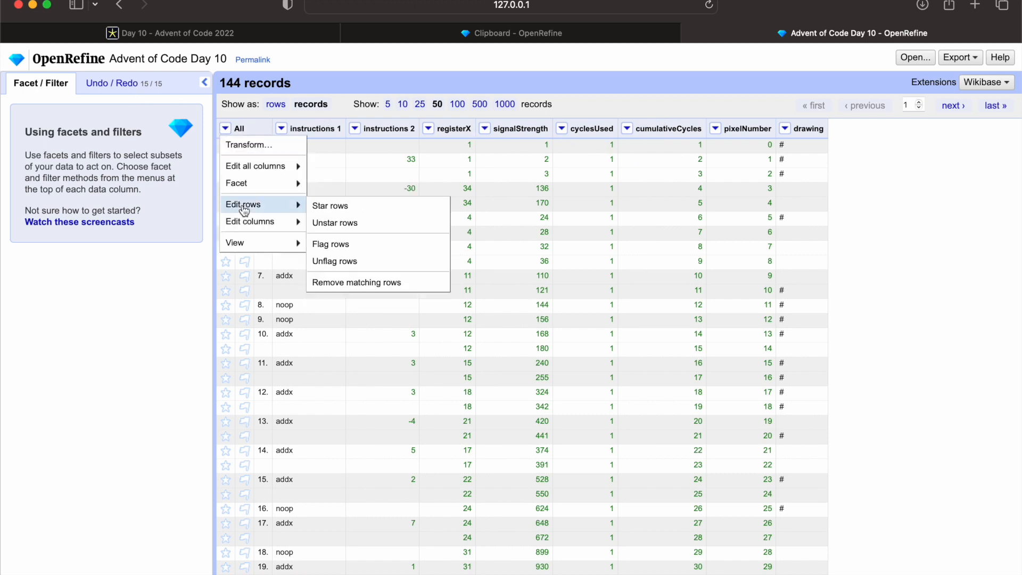
pyautogui.moveTo(256, 222)
pyautogui.click(335, 232)
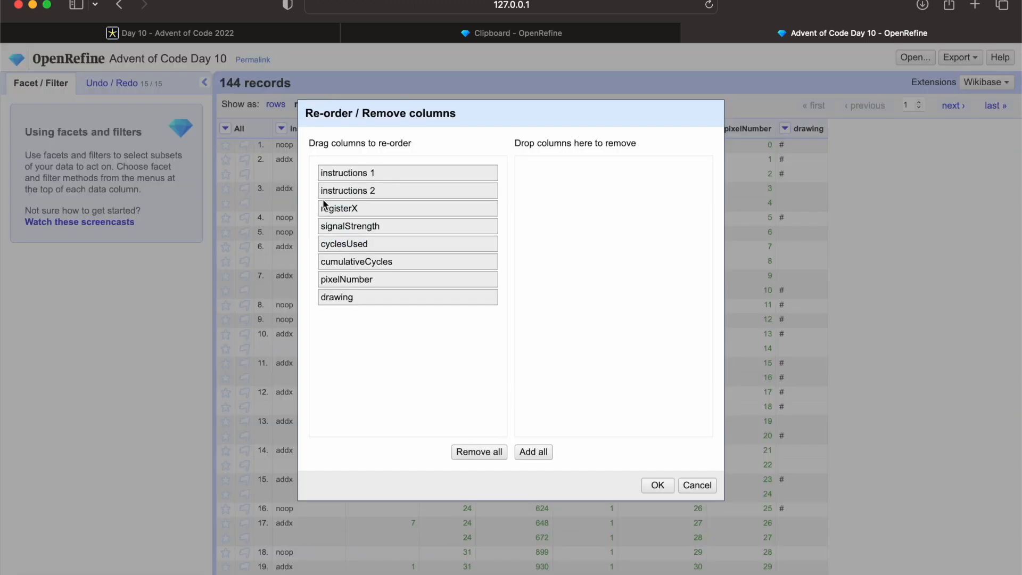
pyautogui.moveTo(375, 170); pyautogui.dragTo(602, 186)
pyautogui.moveTo(469, 173); pyautogui.dragTo(605, 191)
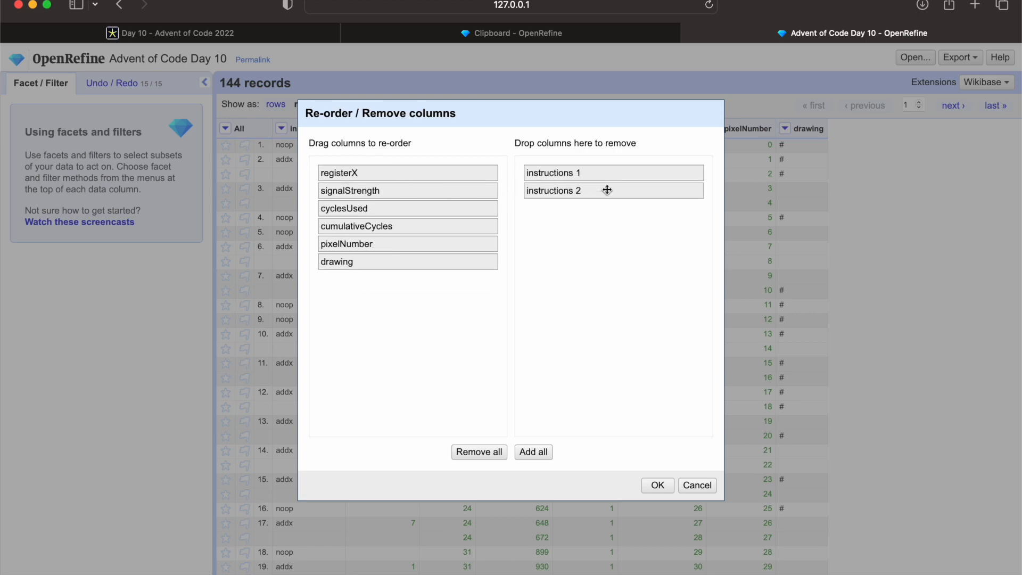
pyautogui.moveTo(467, 176); pyautogui.dragTo(669, 211)
pyautogui.moveTo(465, 175); pyautogui.dragTo(650, 221)
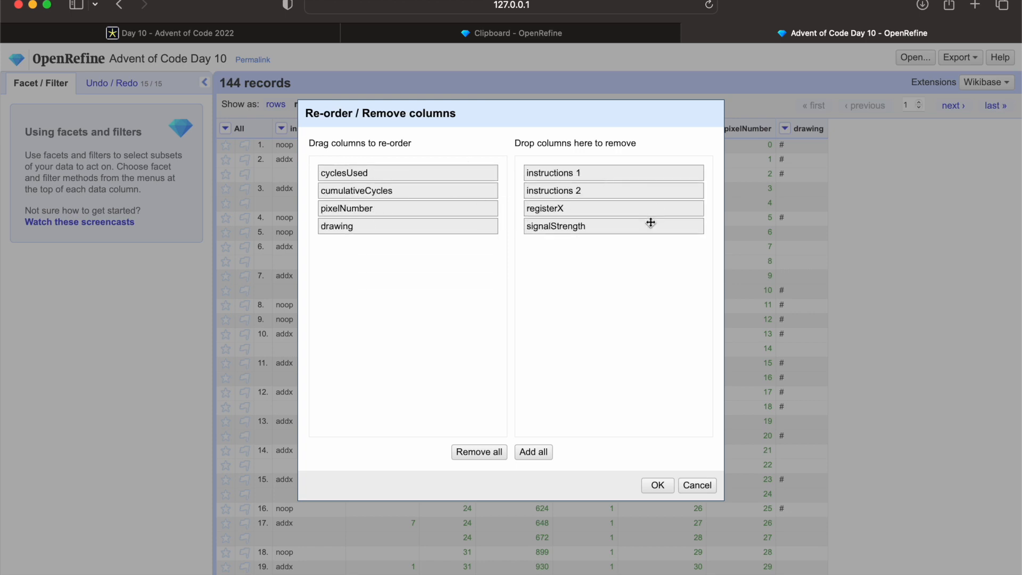
pyautogui.moveTo(449, 170); pyautogui.dragTo(641, 216)
pyautogui.moveTo(461, 170); pyautogui.dragTo(639, 229)
pyautogui.click(657, 484)
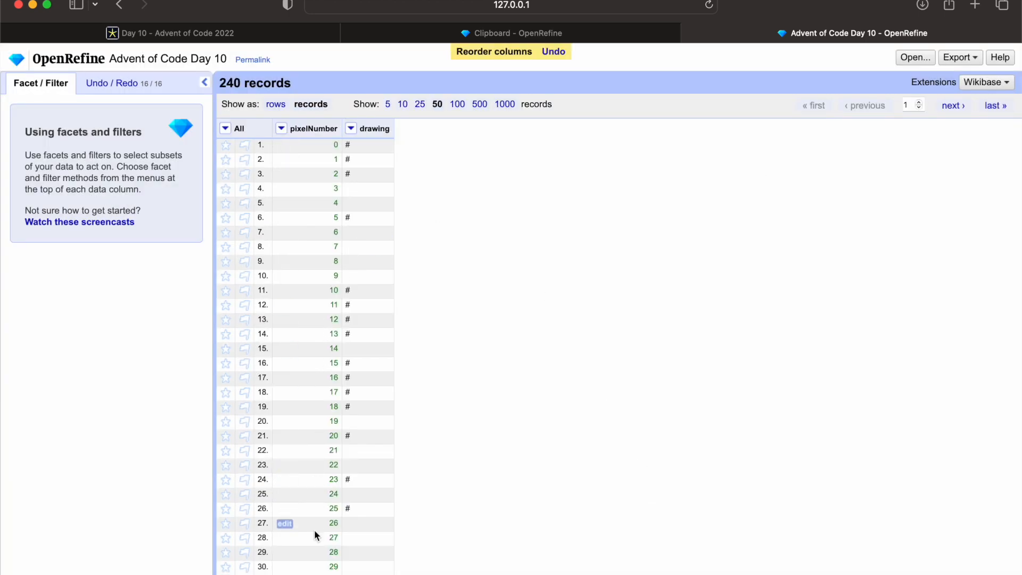
# Step: Columnize the table by key/value columns, with pixelNumber as the key column and drawing as the value column
pyautogui.scroll(-5, 314, 529)
pyautogui.scroll(5, 309, 544)
pyautogui.click(282, 130)
pyautogui.moveTo(319, 218)
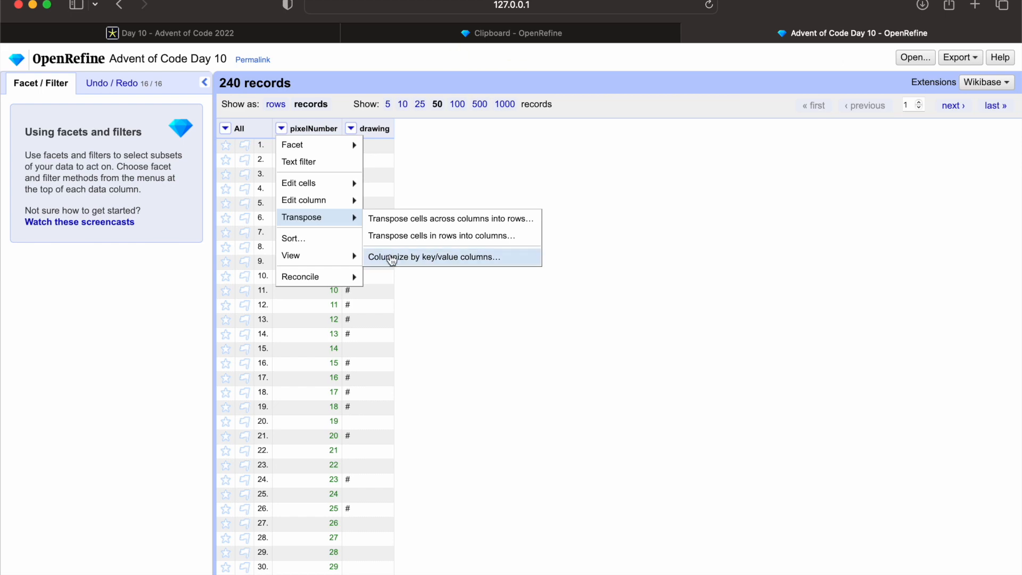
pyautogui.click(392, 258)
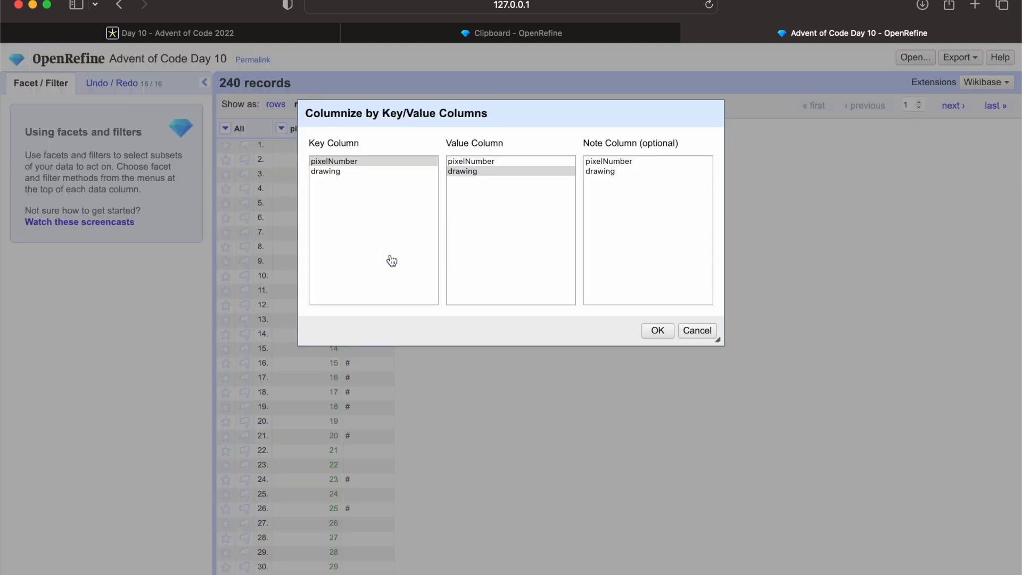
pyautogui.click(657, 331)
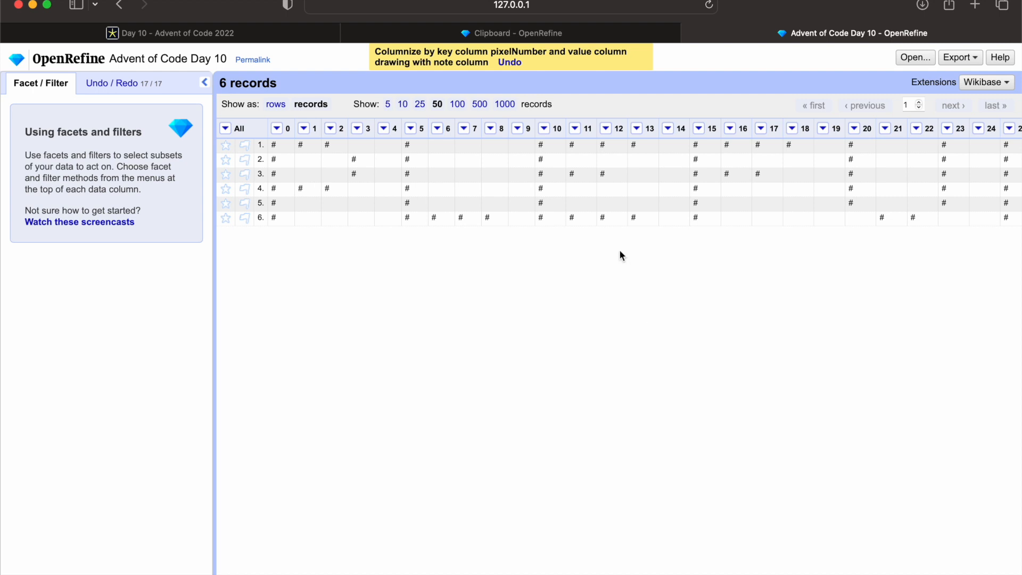
# Step: Show the columnized data as rows and shrink the page display until columns 0 to 39 all fit
pyautogui.hscroll(3, 652, 254)
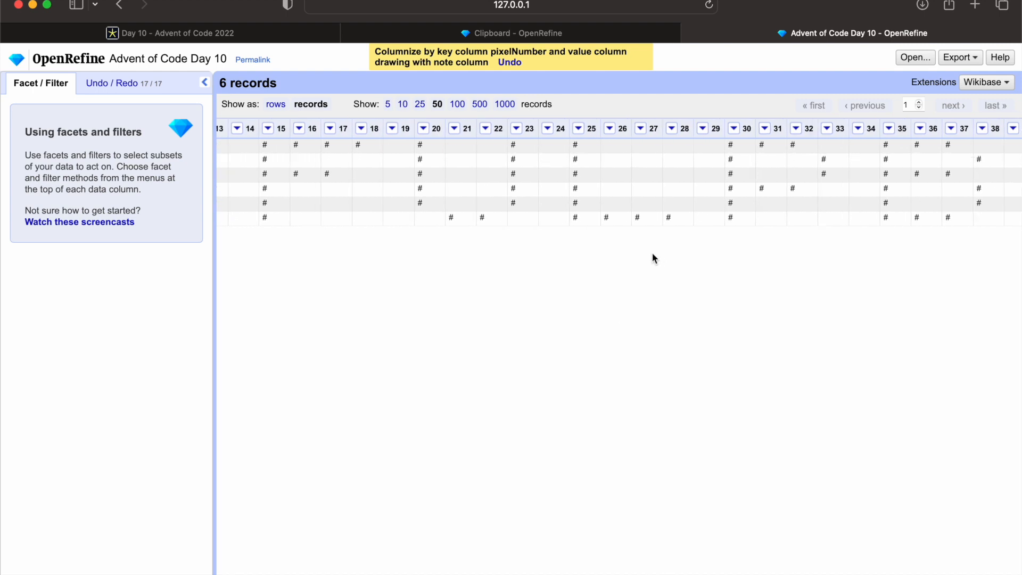
pyautogui.hscroll(-3, 653, 254)
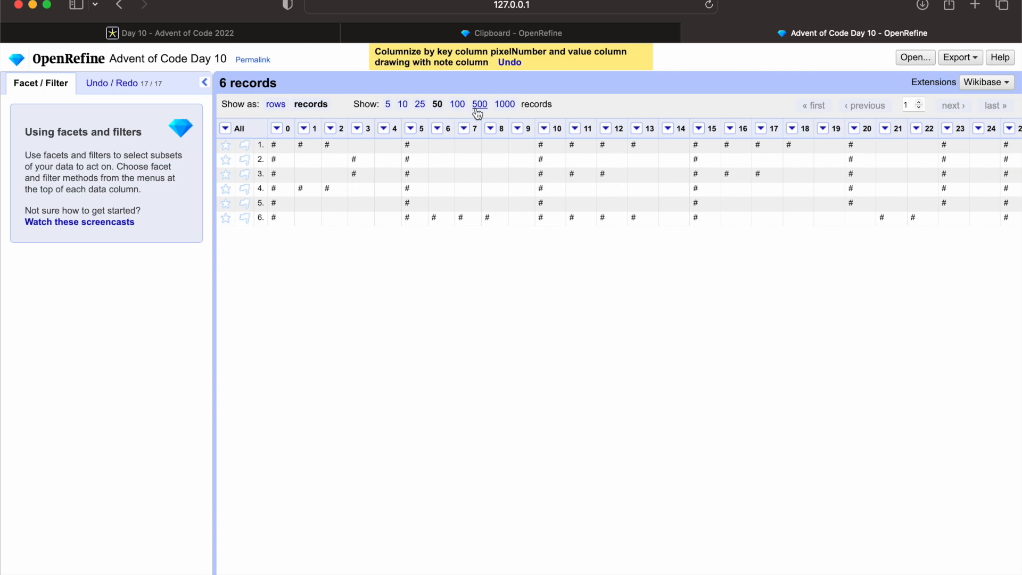
pyautogui.click(276, 105)
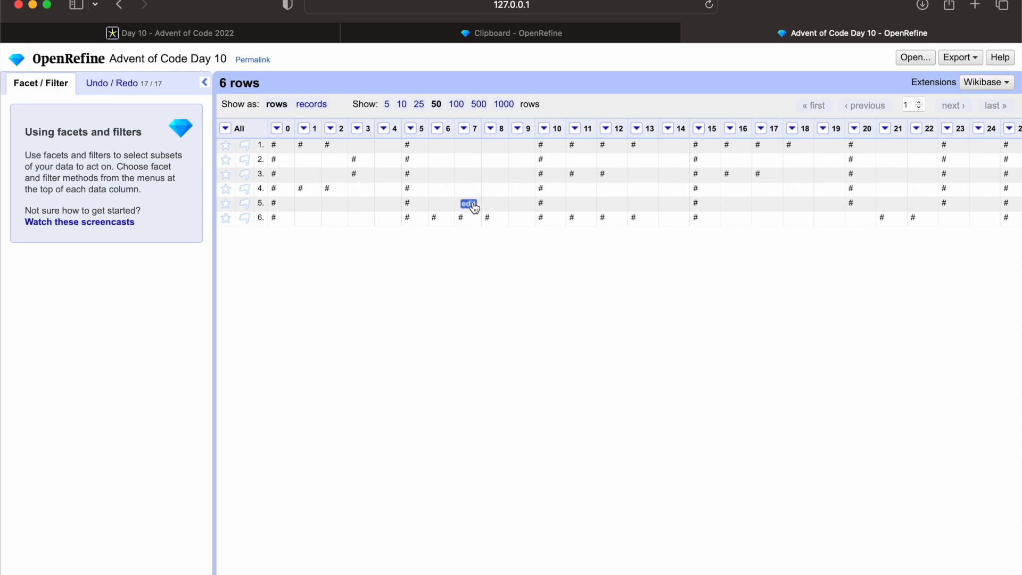
pyautogui.press('super+minus')
pyautogui.press('super+minus')
pyautogui.press('super+minus')
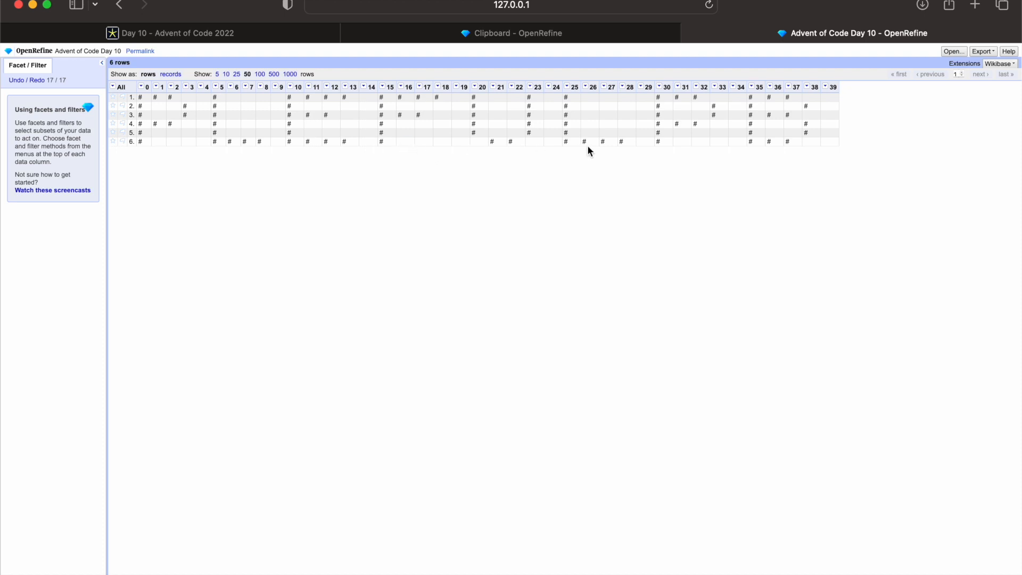
# Step: Submit PLEFULPB as the Part Two answer on the Advent of Code page, reading the eight letters from the OpenRefine grid
pyautogui.press('super+Tab')
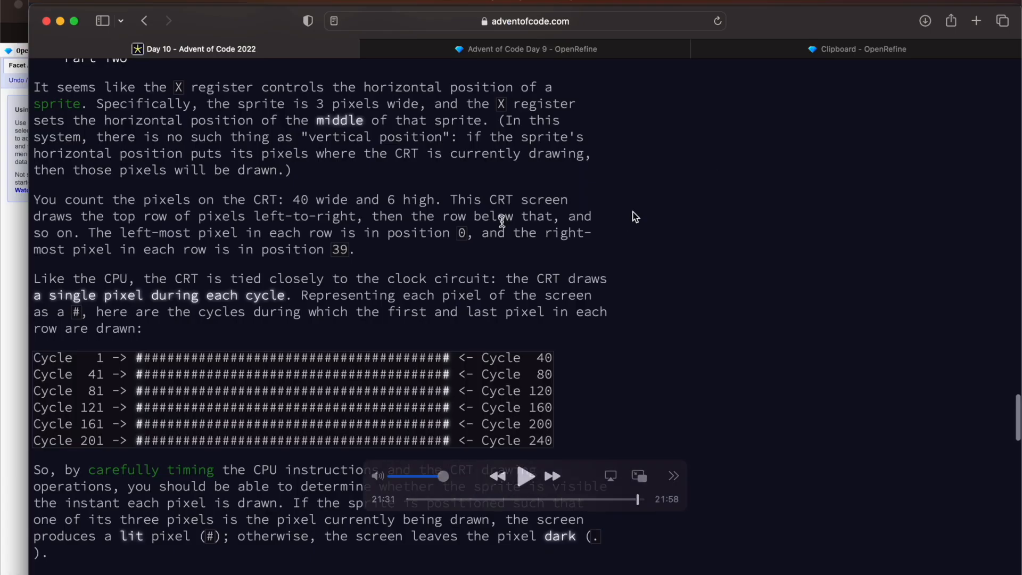
pyautogui.press('super+Tab')
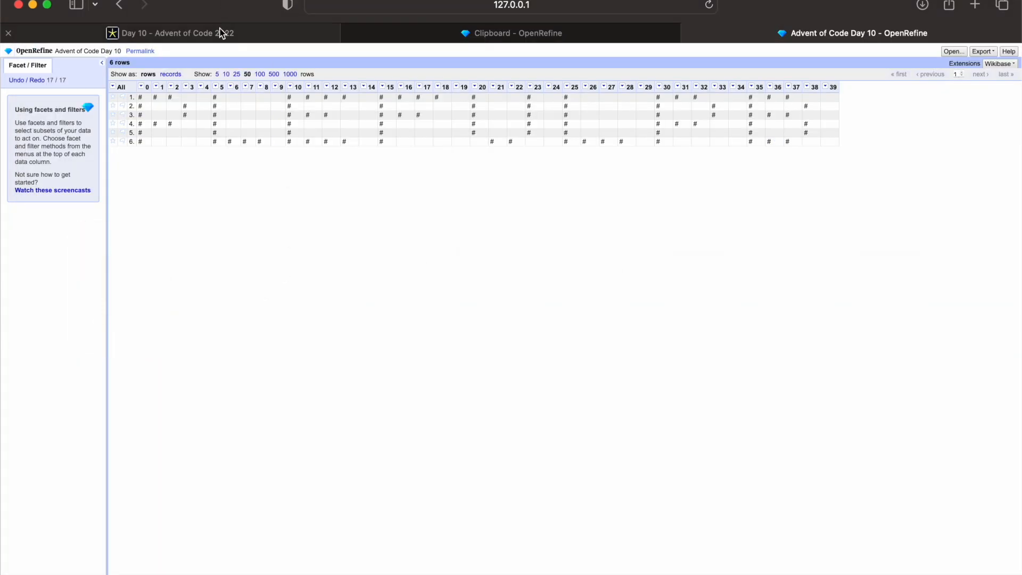
pyautogui.click(220, 33)
pyautogui.scroll(-20, 167, 387)
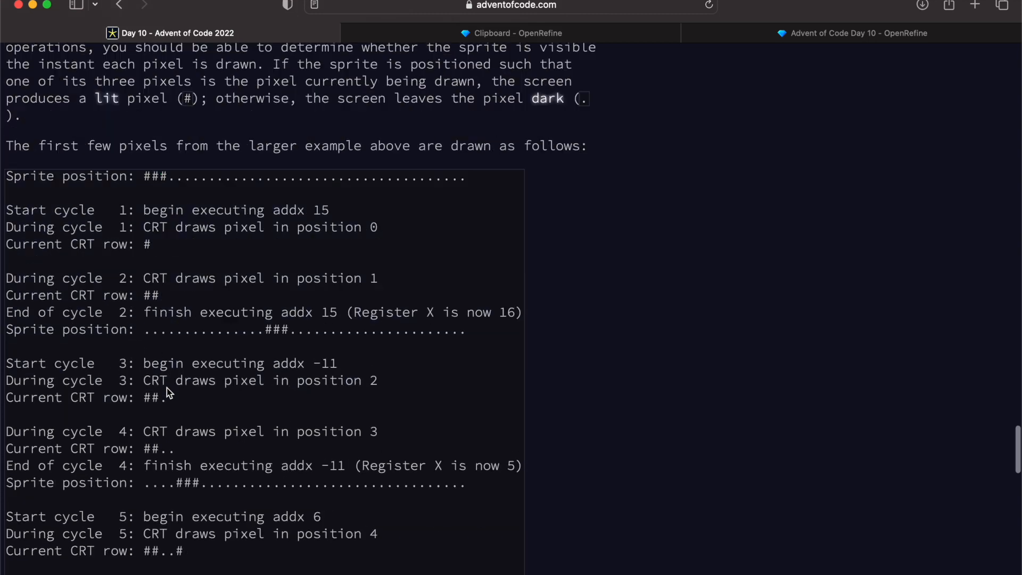
pyautogui.click(145, 527)
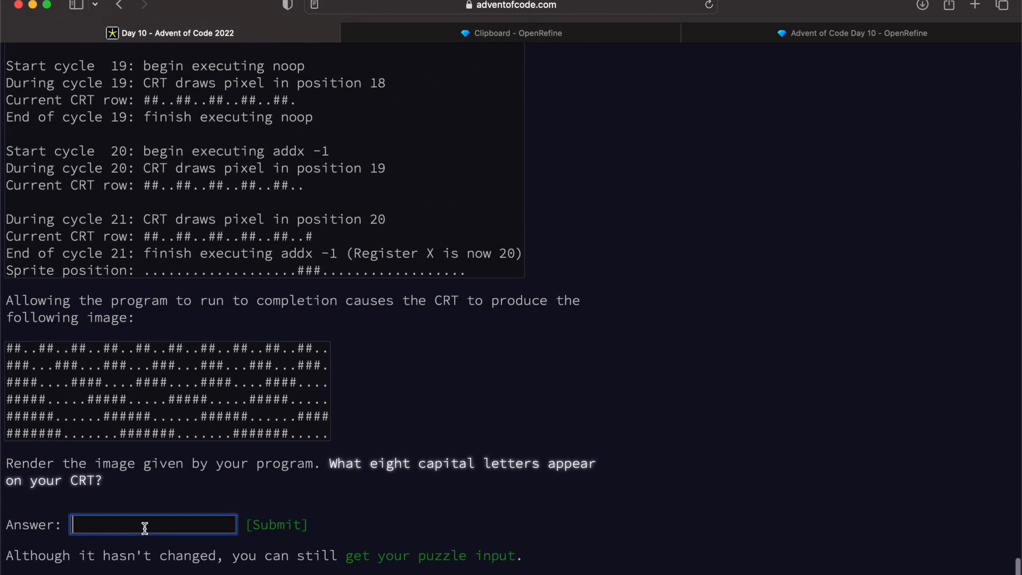
pyautogui.write('PLEF')
pyautogui.click(794, 35)
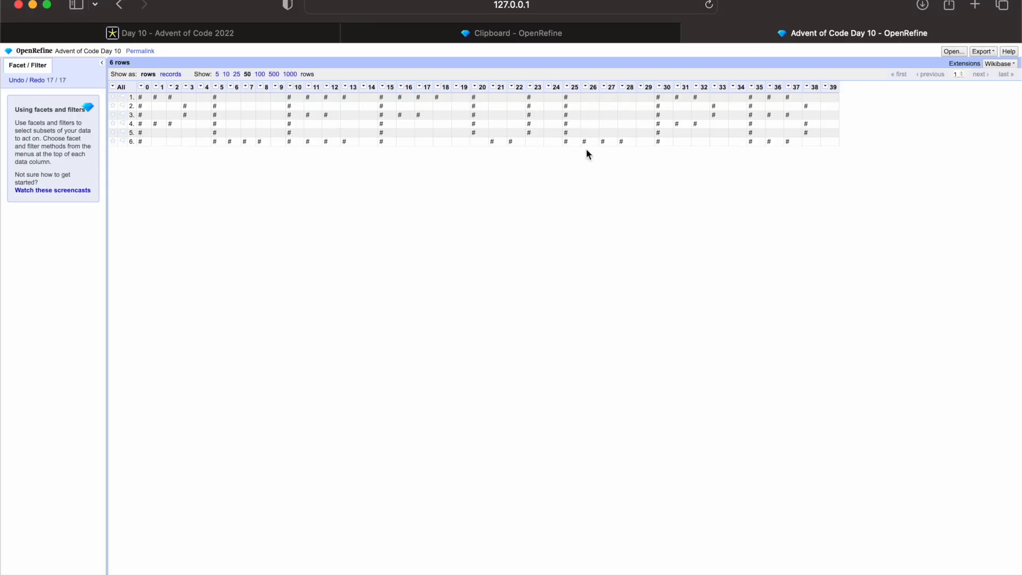
pyautogui.click(200, 29)
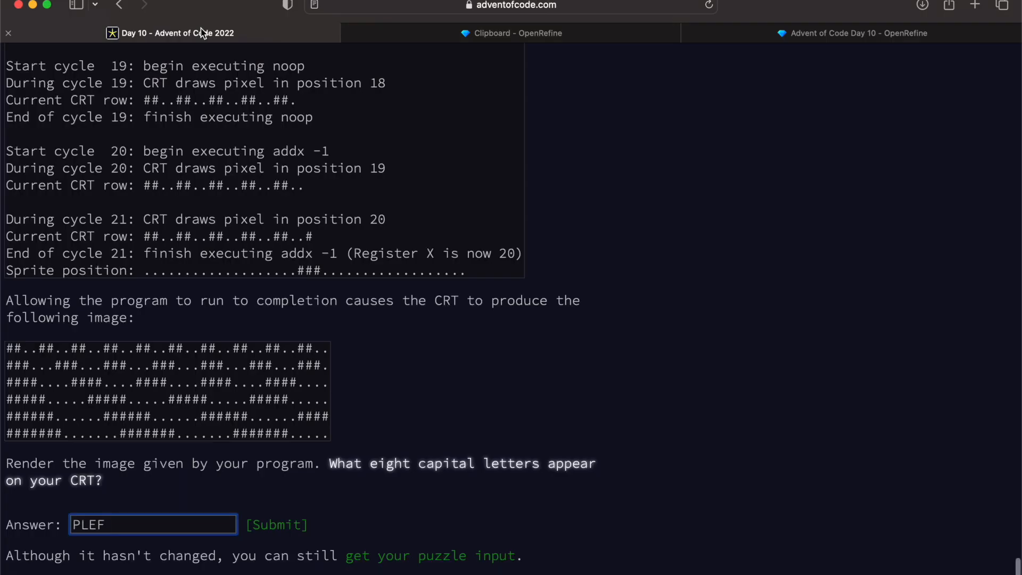
pyautogui.write('ULPB')
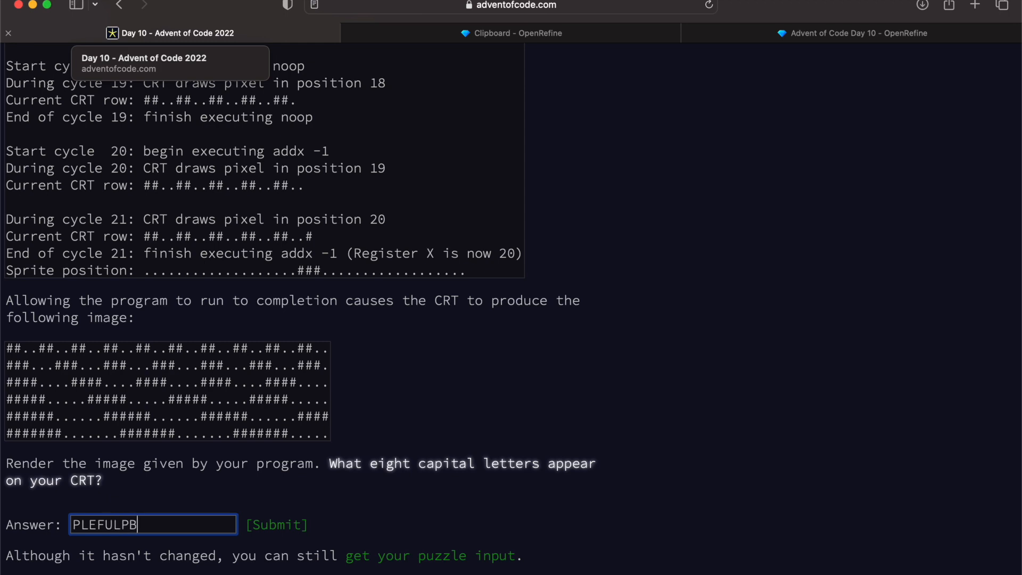
pyautogui.click(287, 528)
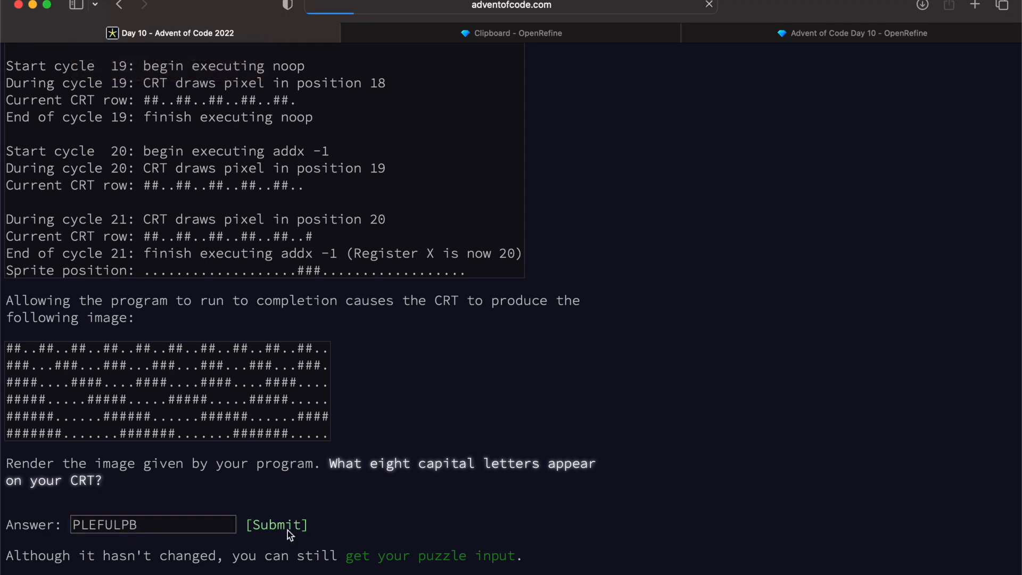